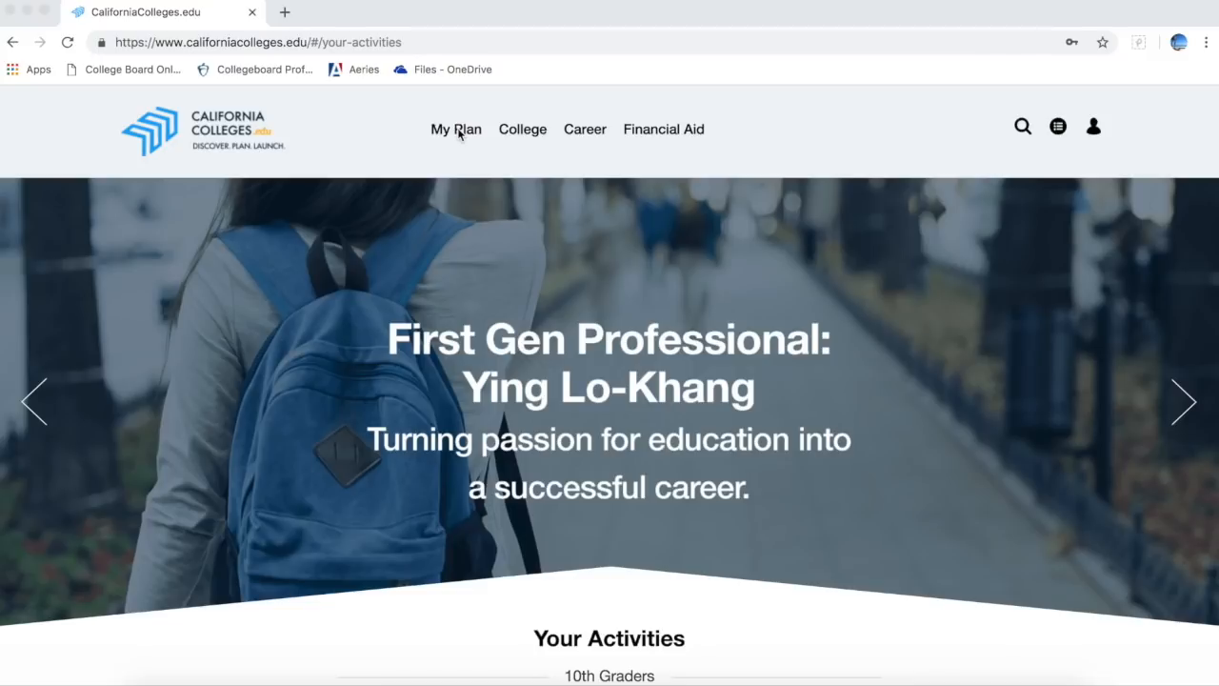
Step: Launch the California State University Application from the College menu and confirm linking Cal State Apply
left_click(534, 135)
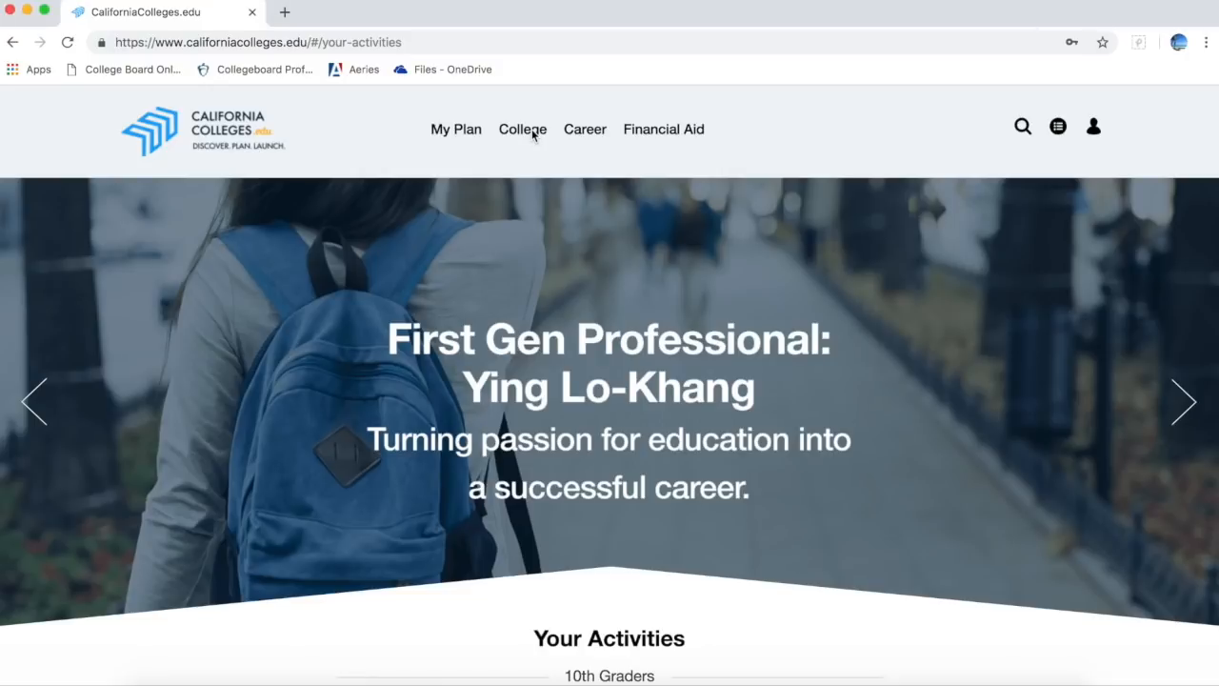
left_click(533, 135)
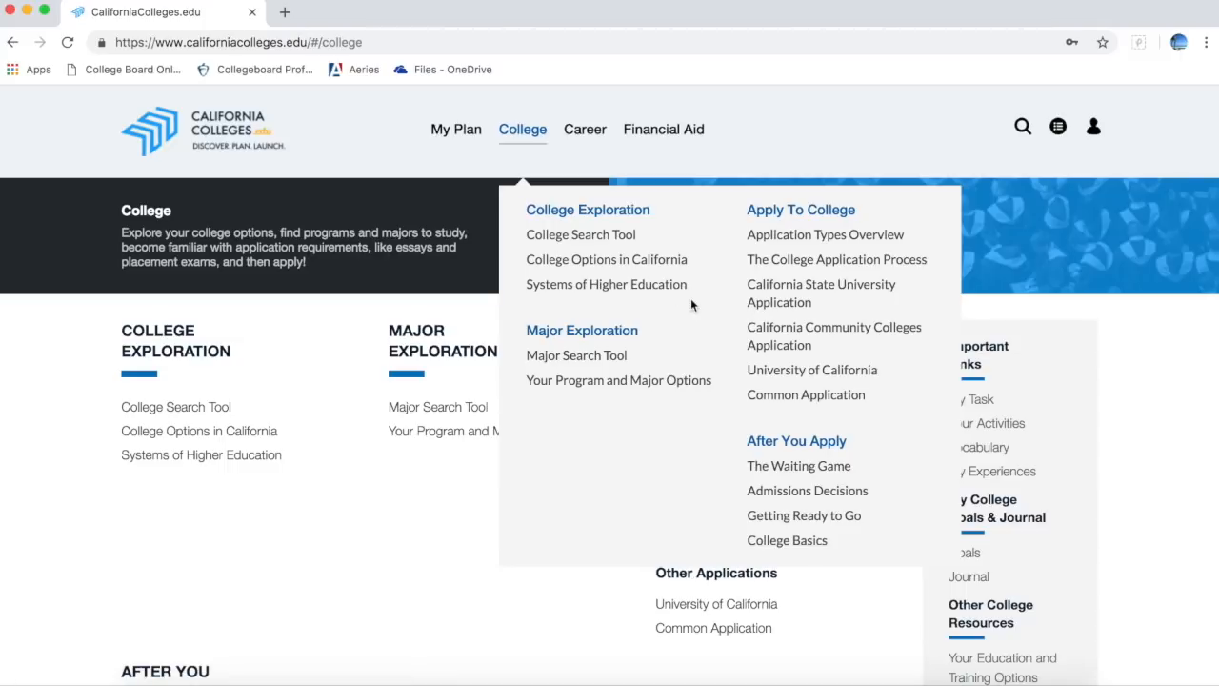
left_click(754, 307)
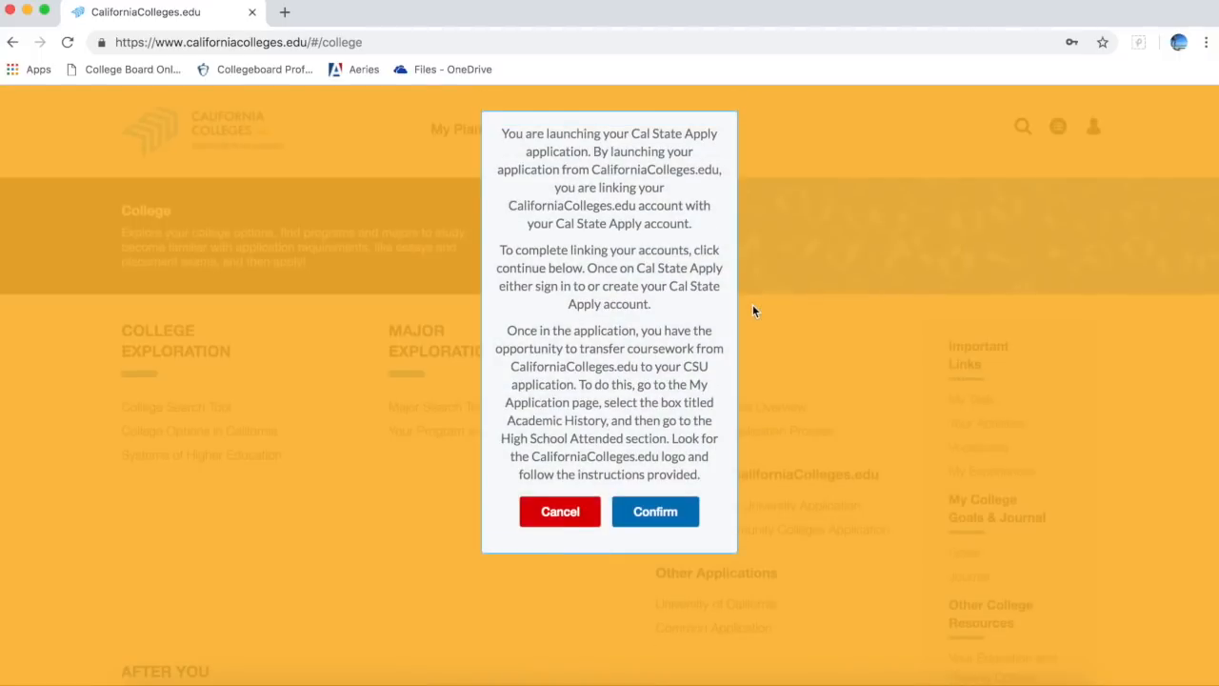
left_click(656, 518)
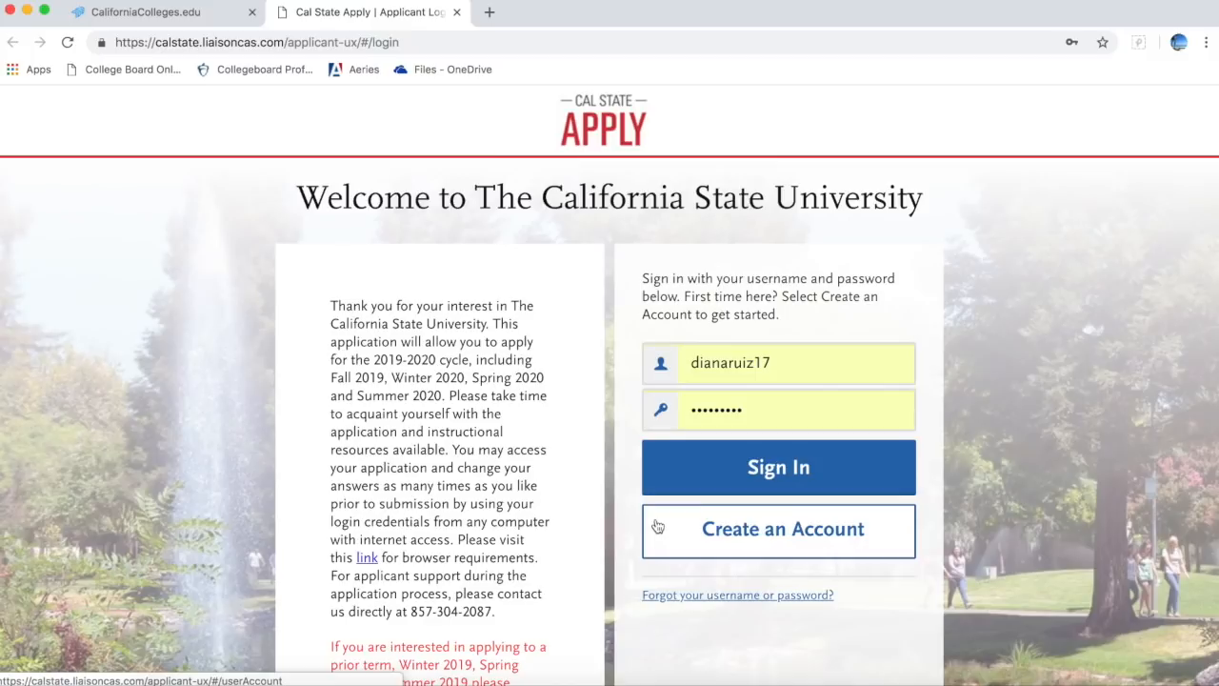
Step: Sign in to Cal State Apply and go to the Add Program page
left_click(759, 470)
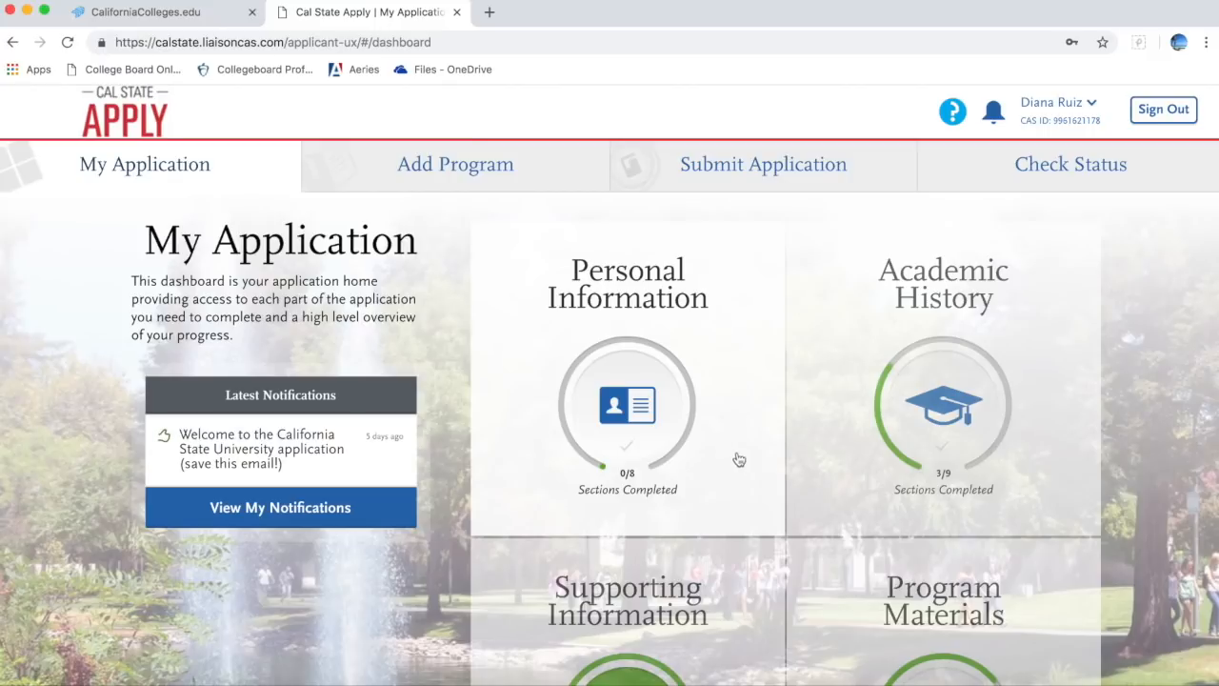
left_click(555, 167)
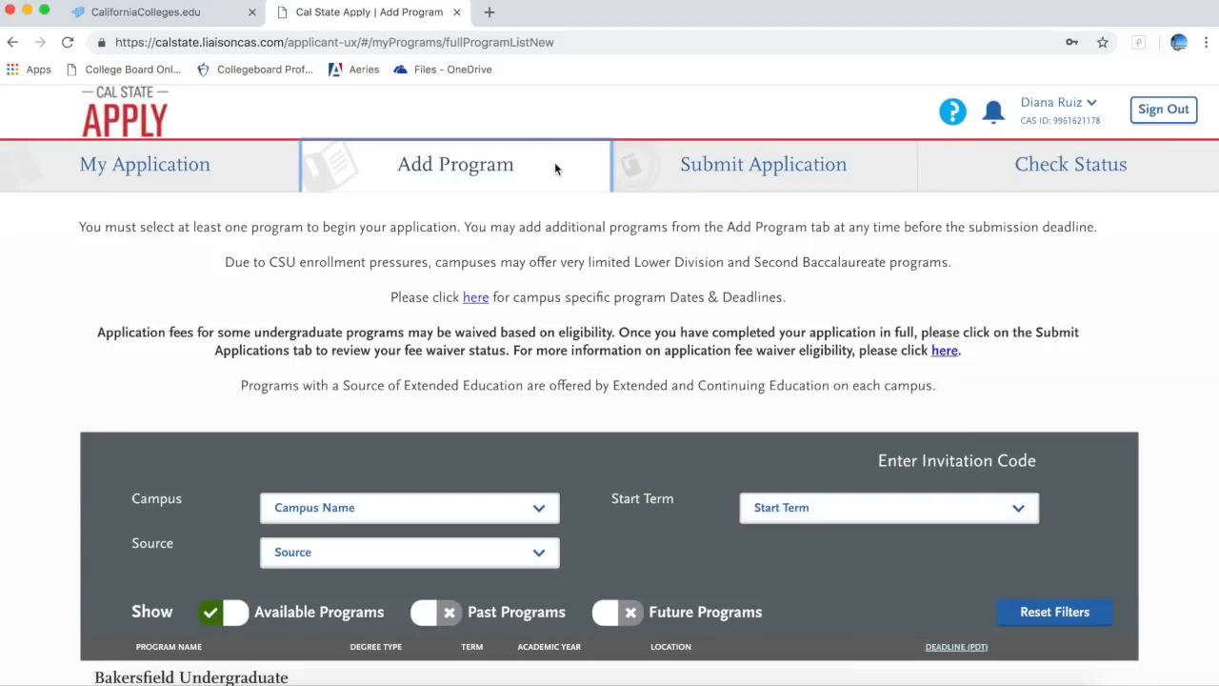
Step: Review the selected programs and total fees, then return to the program list
left_click(764, 166)
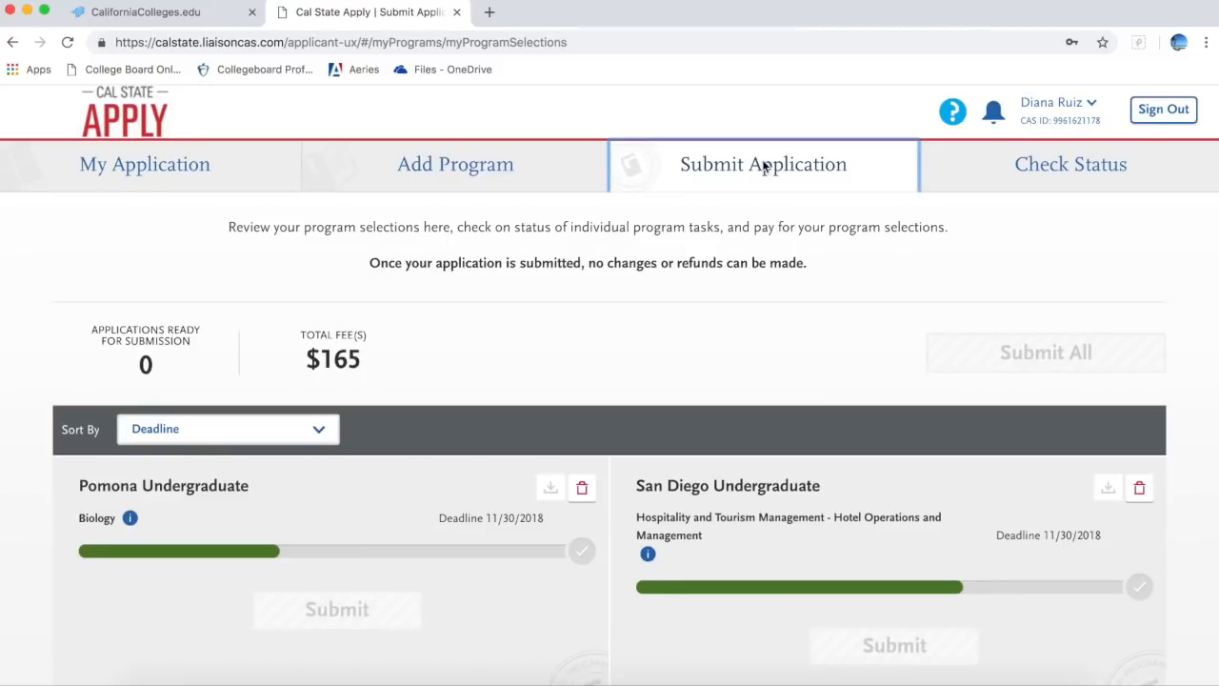
scroll(735, 381, "down", 5)
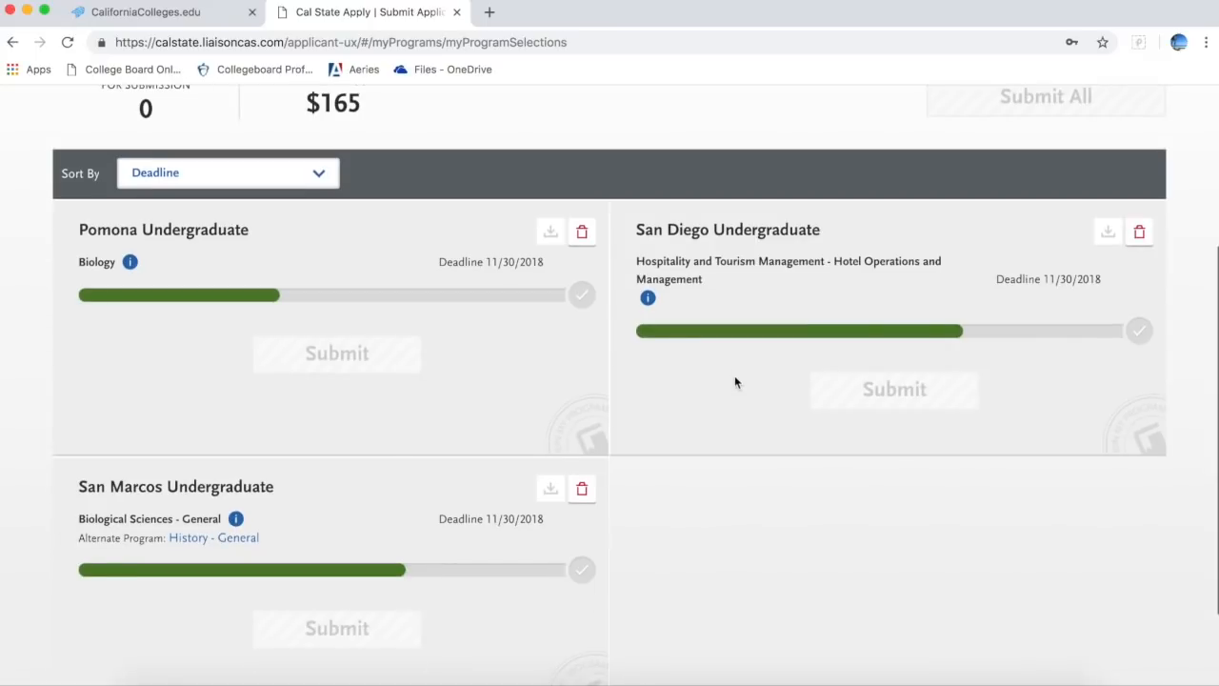
scroll(552, 520, "up", 5)
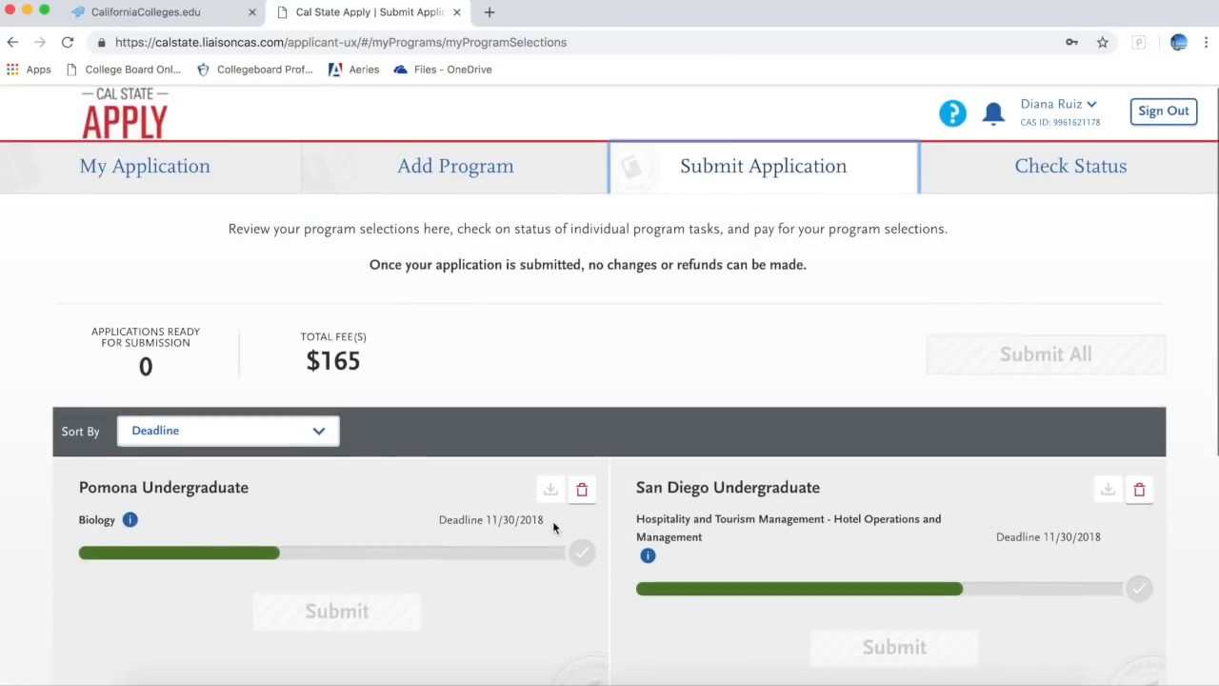
left_click(466, 165)
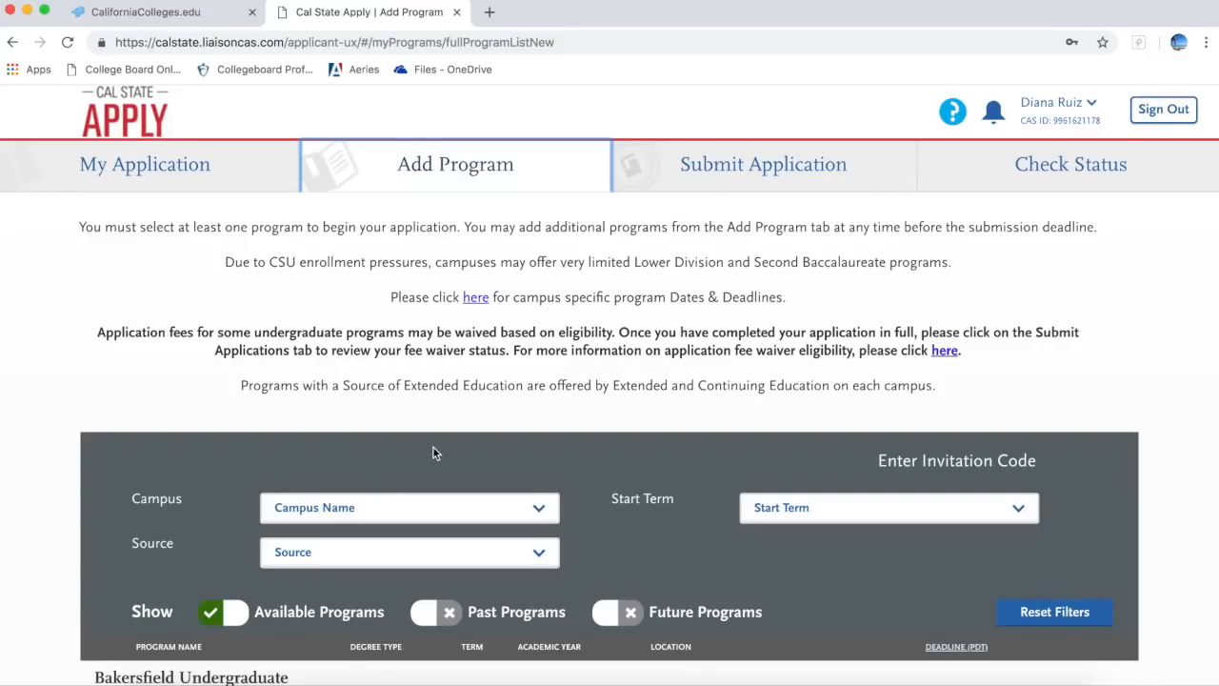
scroll(433, 445, "down", 3)
Step: Set the Campus filter to CSU Fullerton
left_click(477, 374)
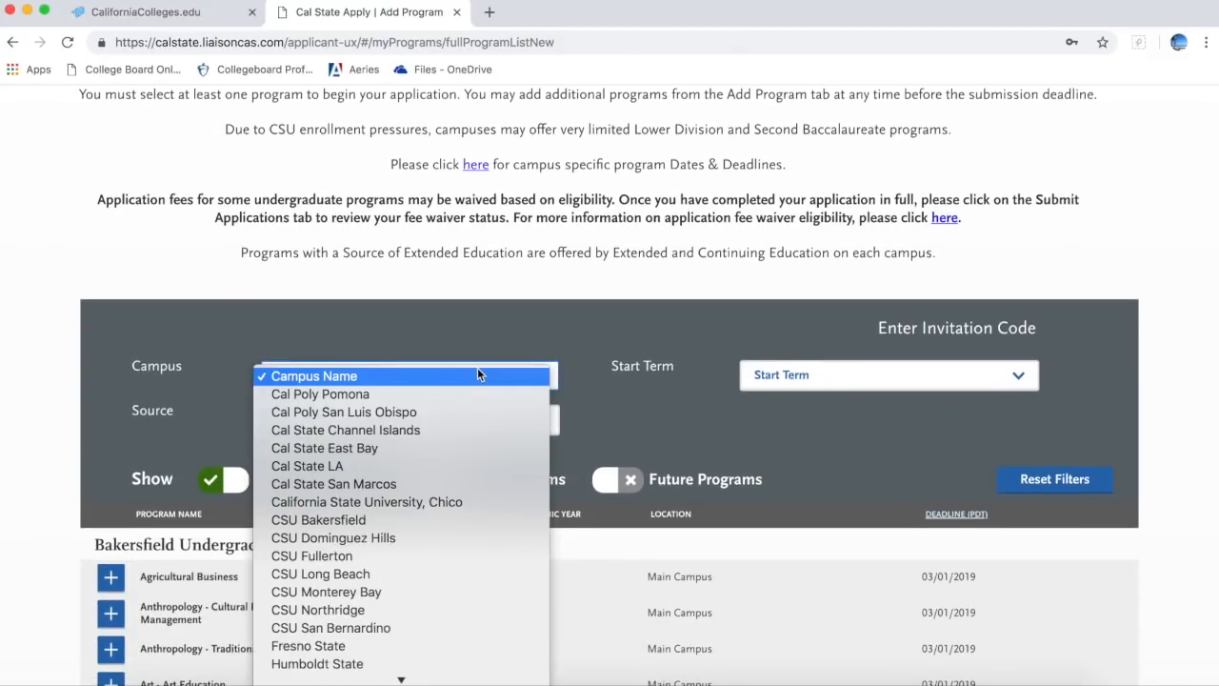
left_click(444, 483)
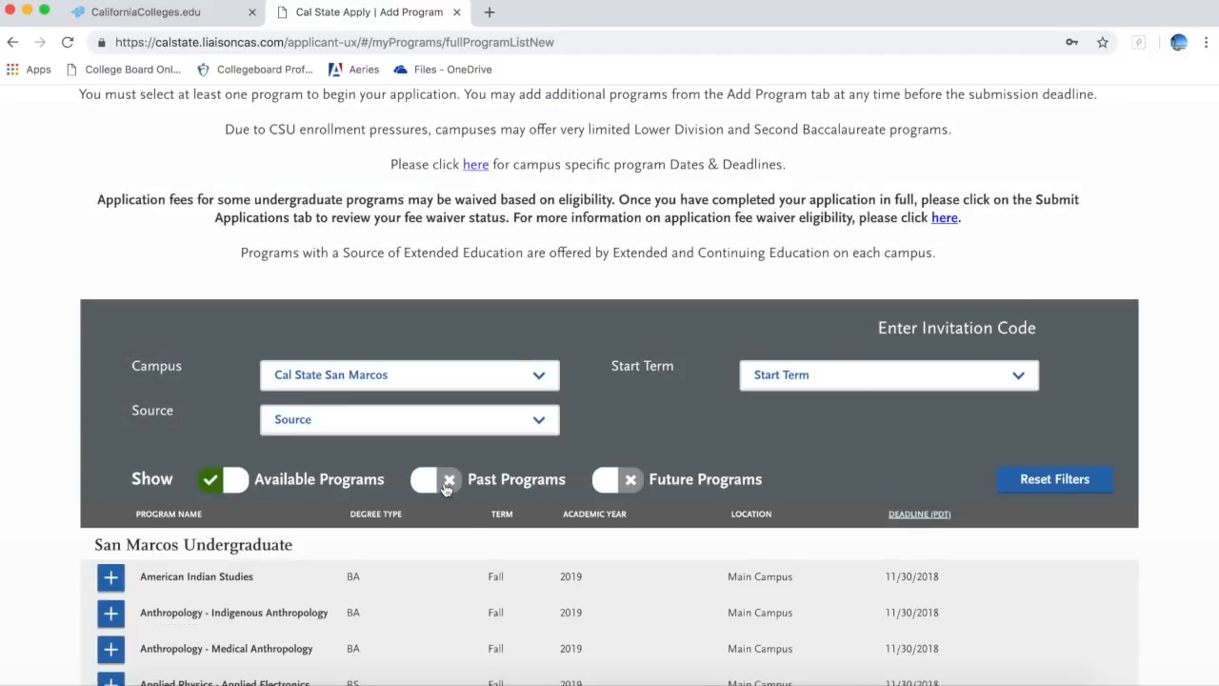
left_click(539, 377)
left_click(511, 359)
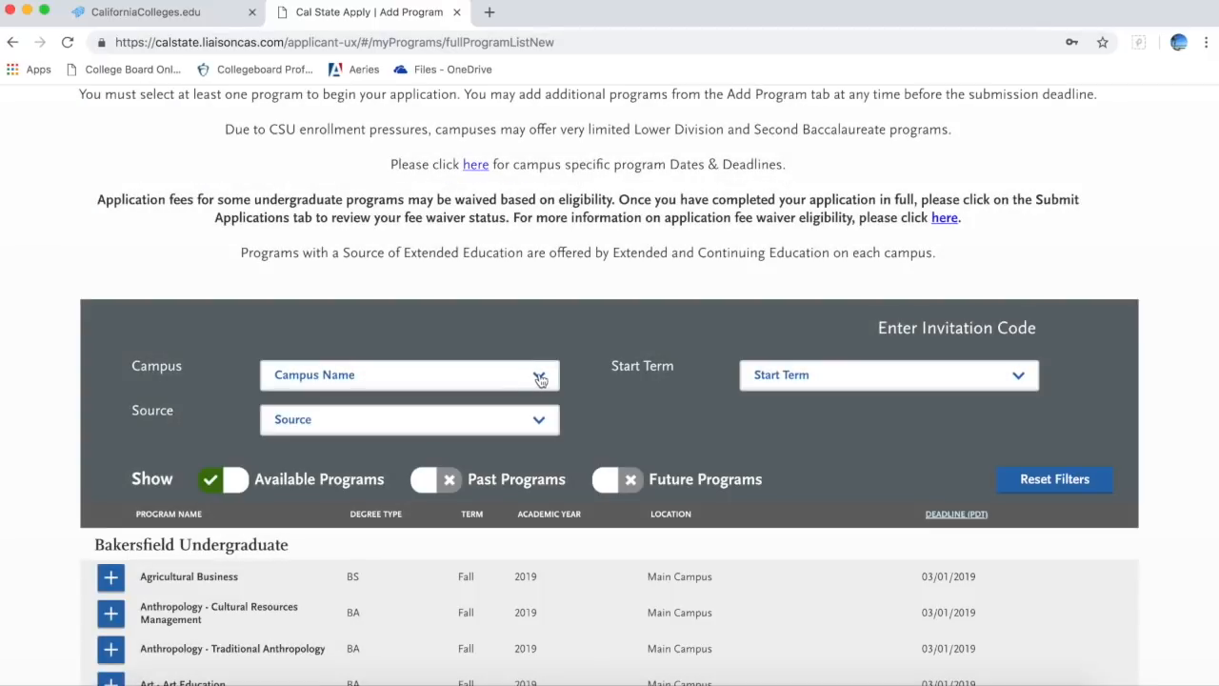
left_click(539, 379)
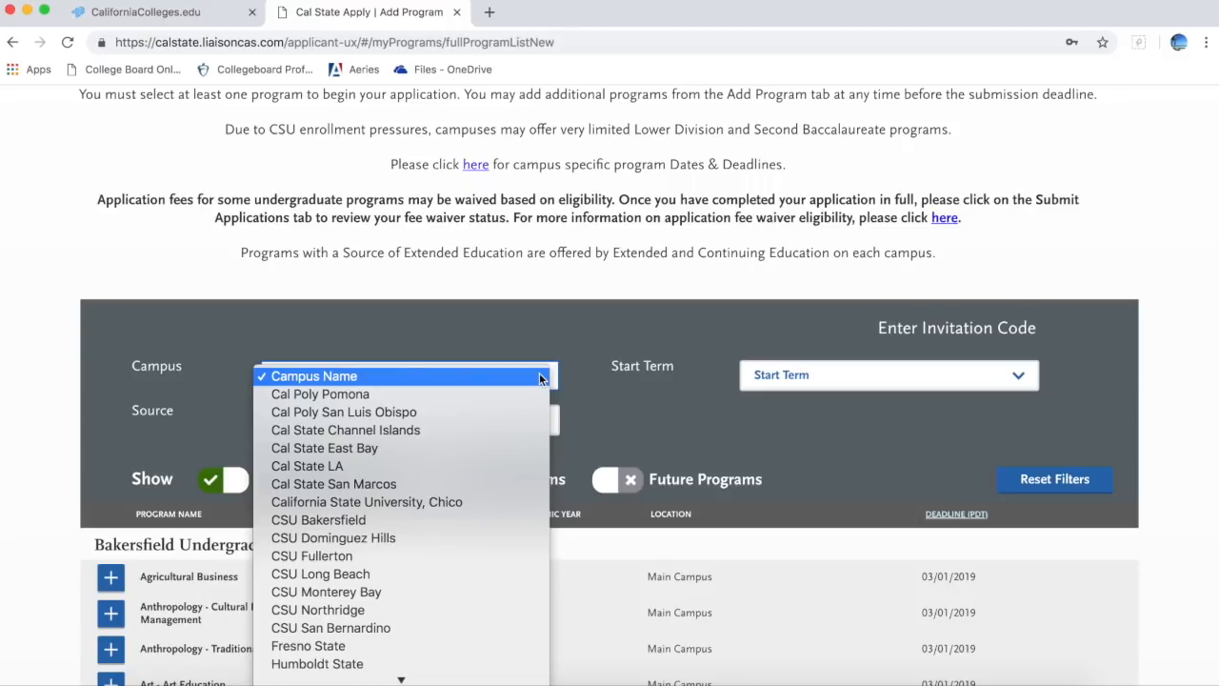
left_click(464, 557)
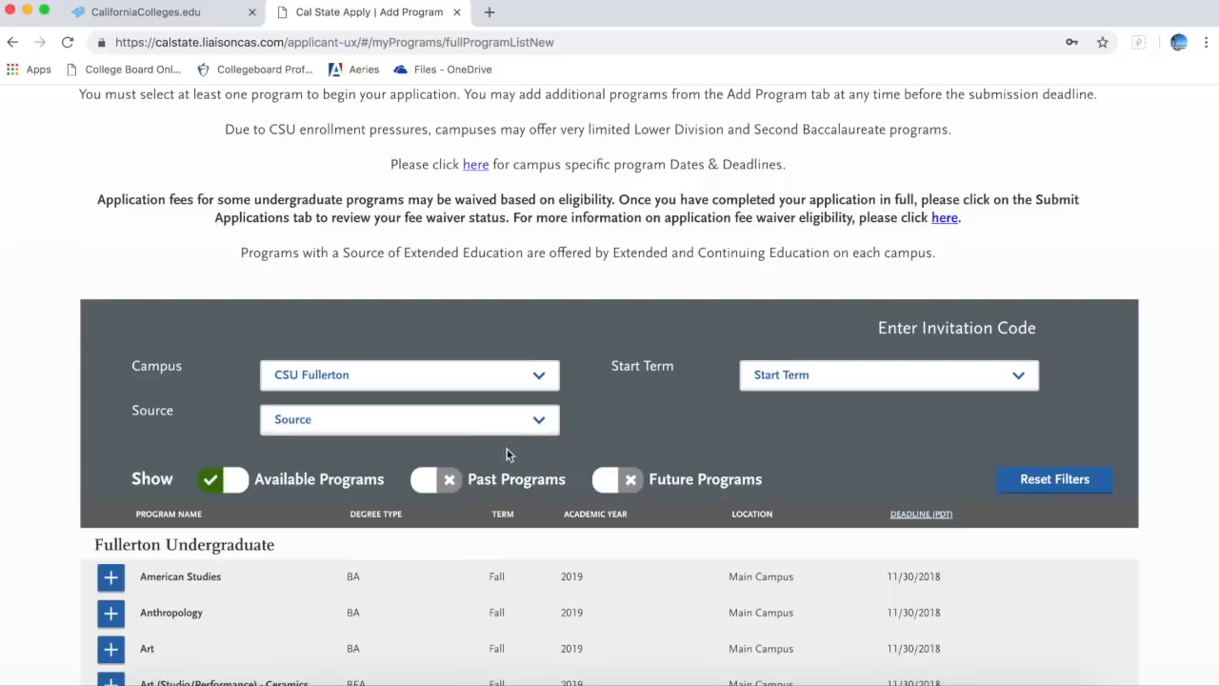
Step: Limit programs to the Campus source and Fall start term, then browse the results
left_click(522, 421)
left_click(509, 440)
left_click(819, 381)
left_click(820, 390)
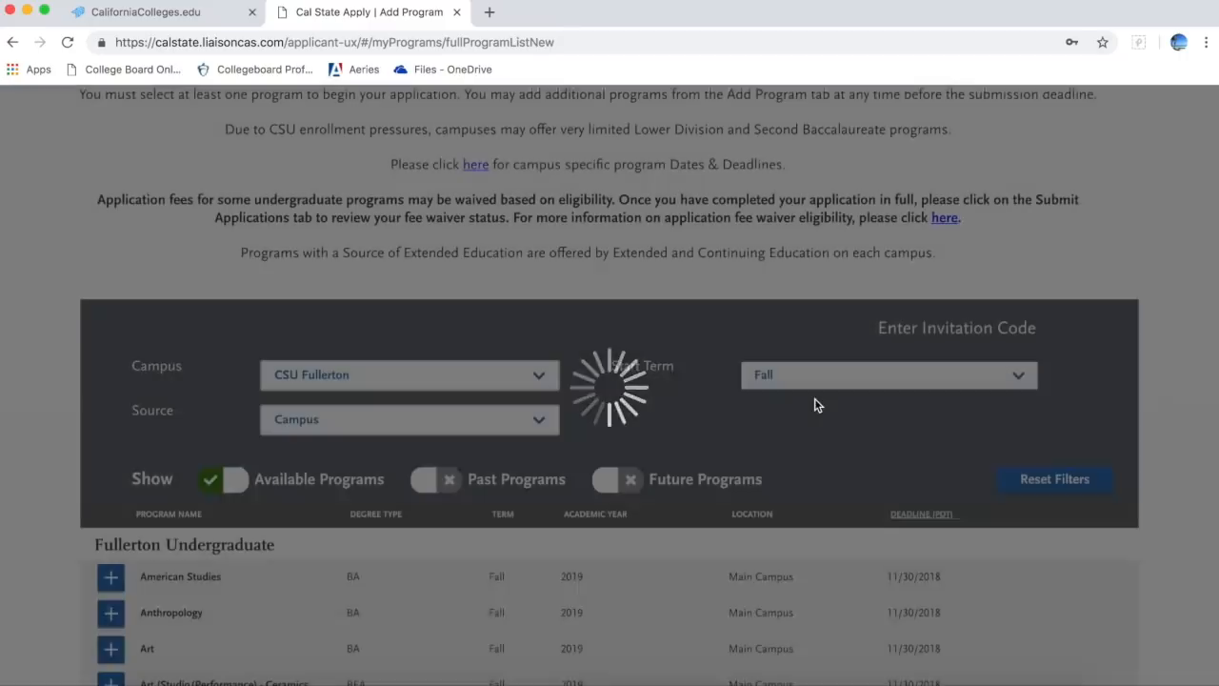
scroll(814, 458, "down", 6)
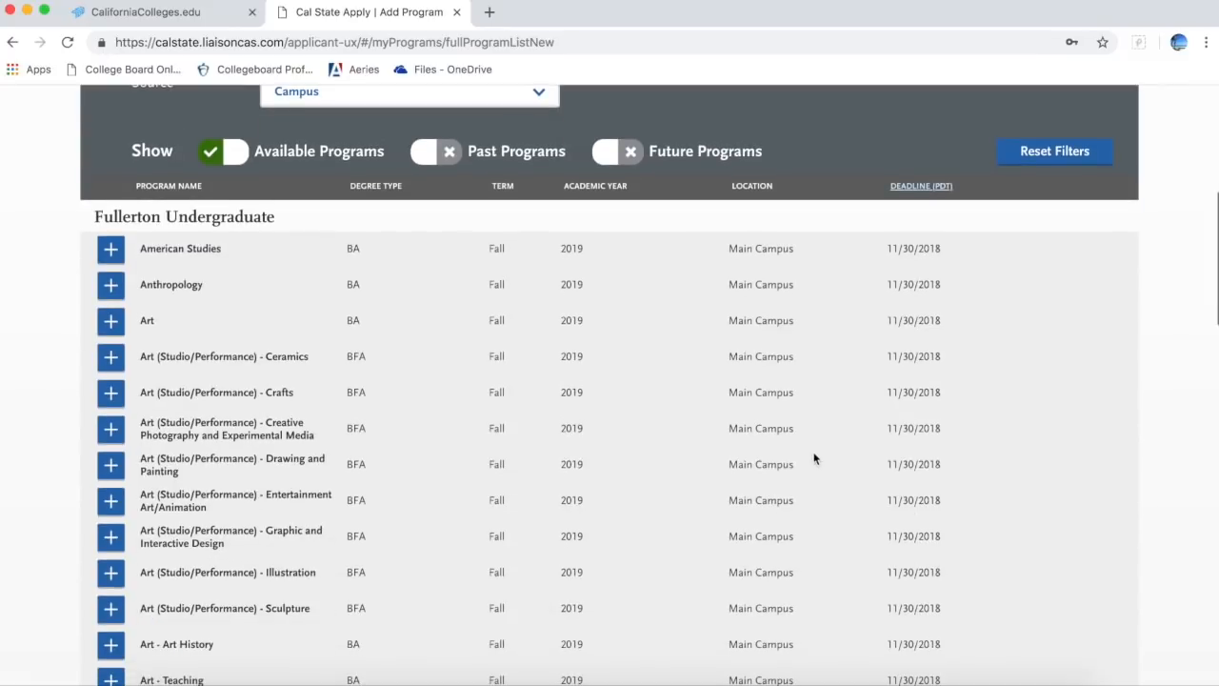
scroll(813, 459, "down", 2)
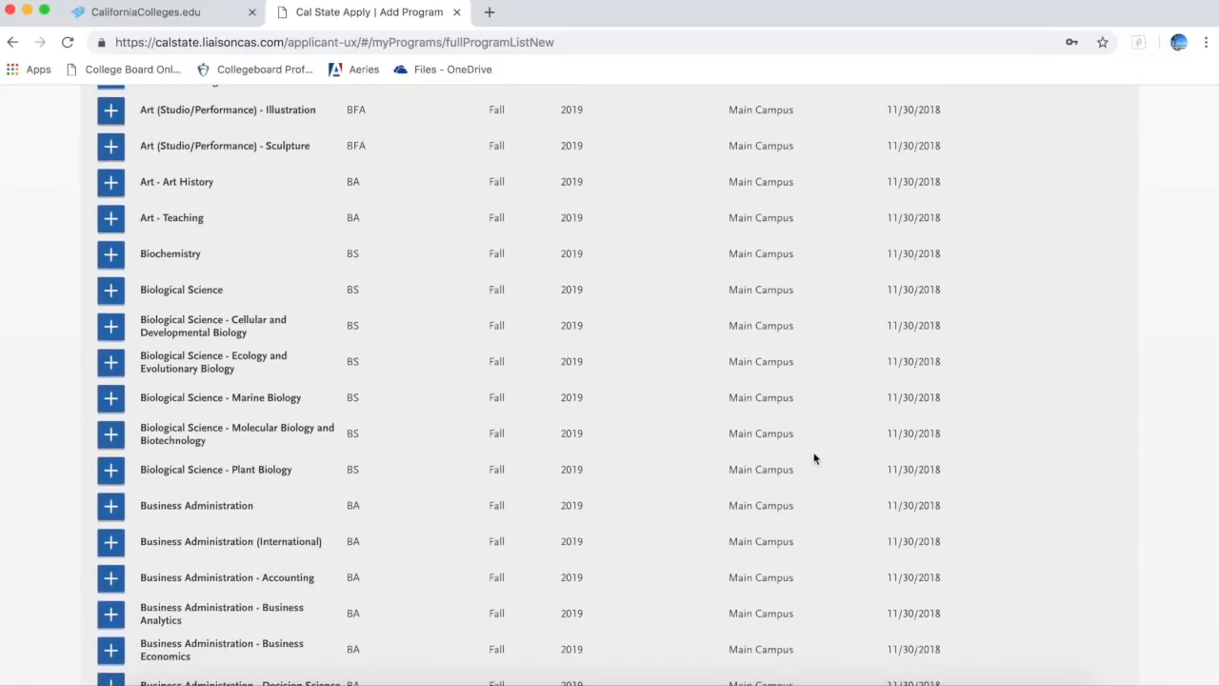
scroll(814, 458, "down", 2)
scroll(814, 458, "down", 2)
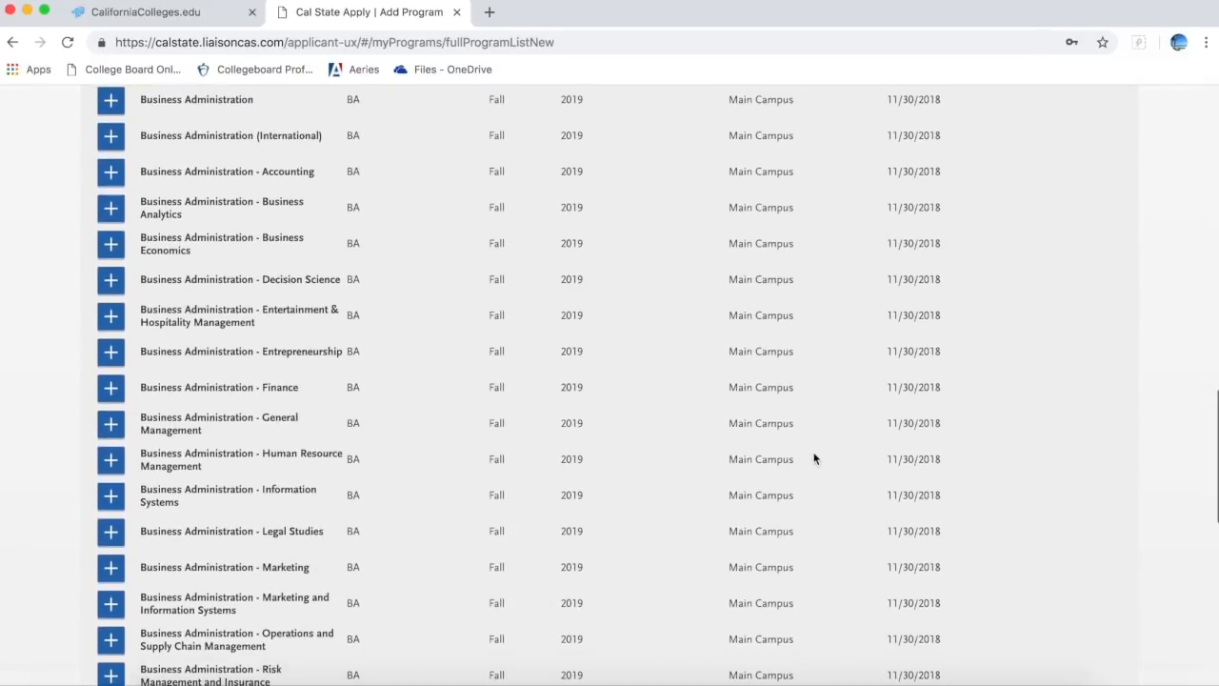
scroll(813, 459, "down", 1)
scroll(813, 458, "down", 3)
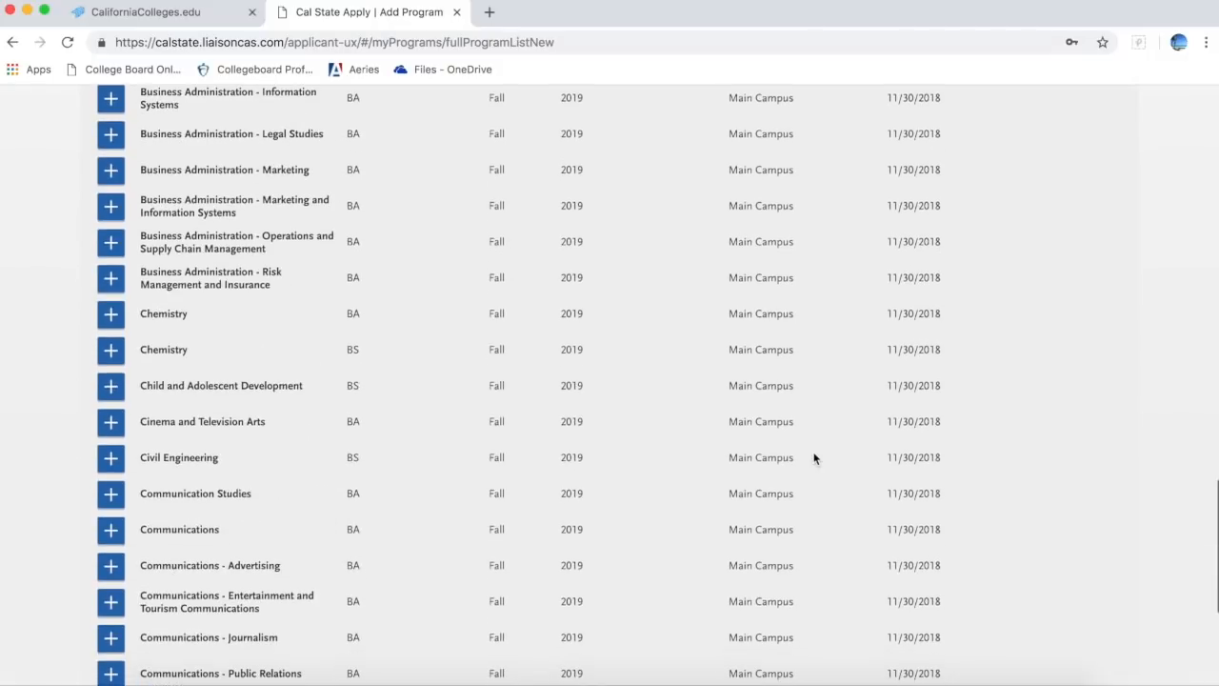
scroll(813, 458, "down", 3)
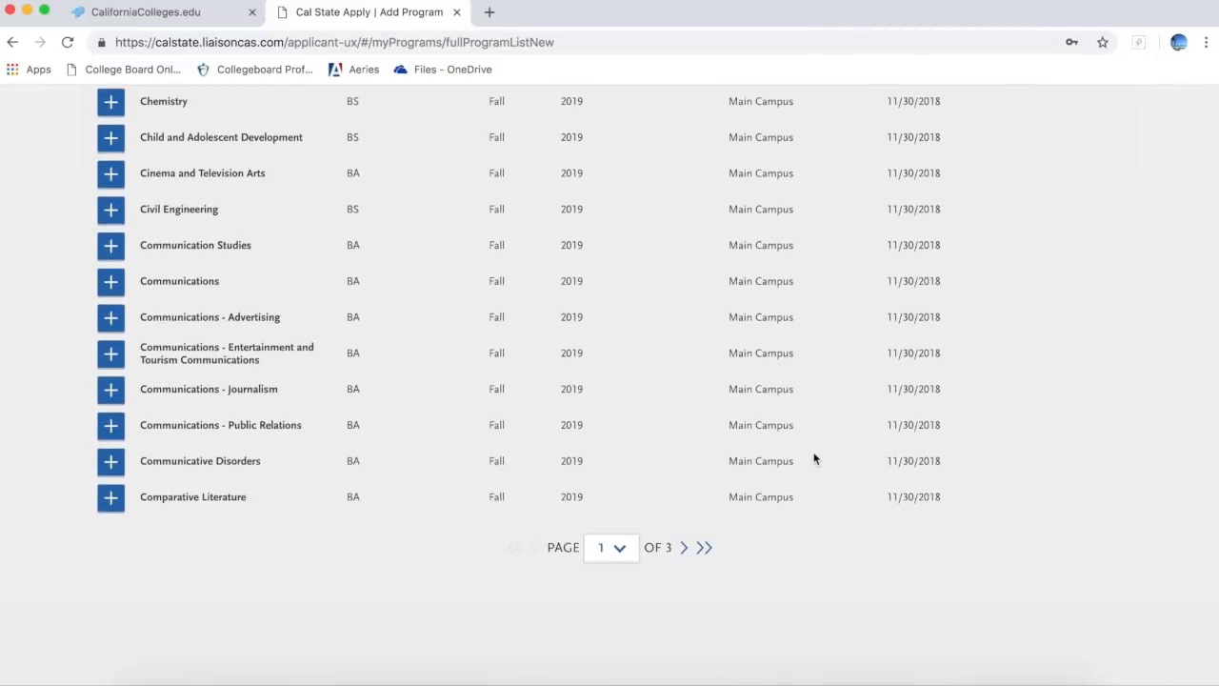
scroll(813, 458, "up", 15)
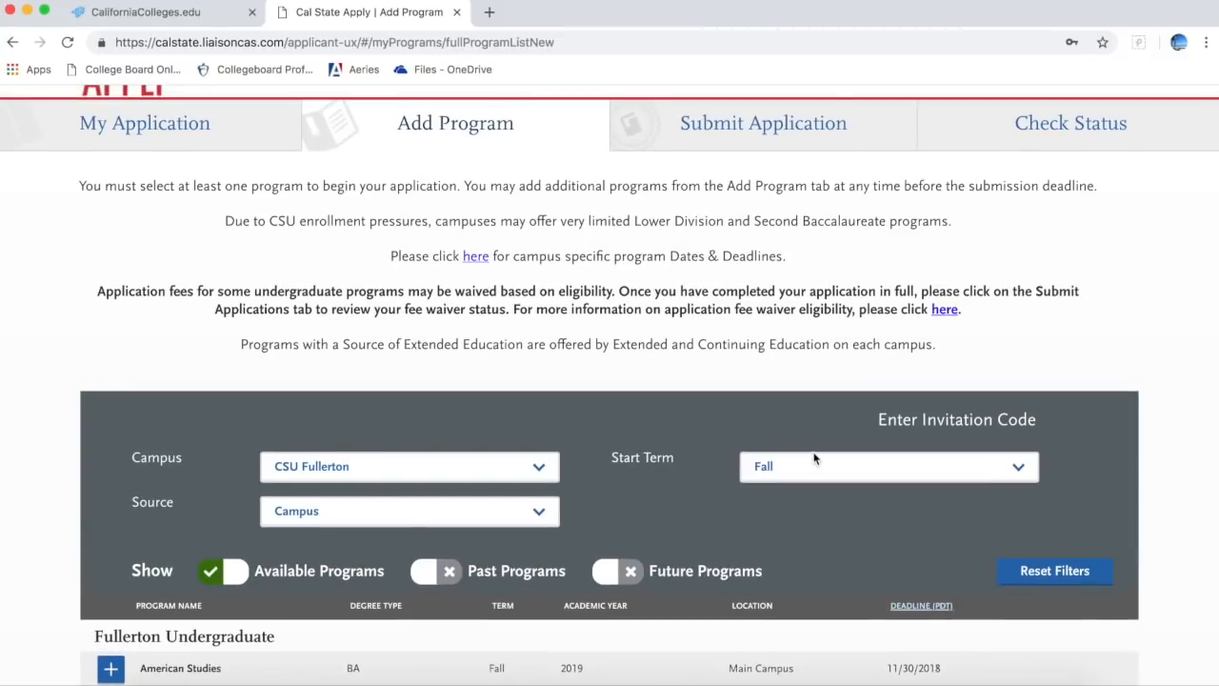
scroll(591, 281, "up", 2)
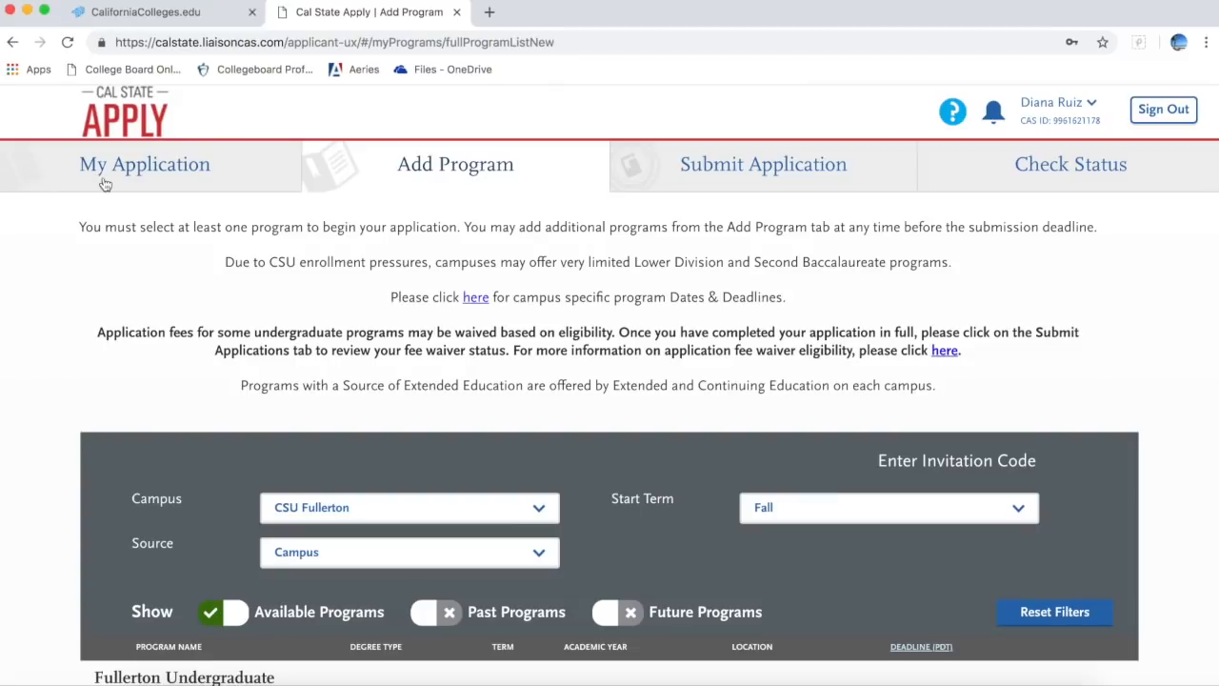
Step: Review the Degree Goal answers on the Extended Profile page, then return to My Application
left_click(104, 181)
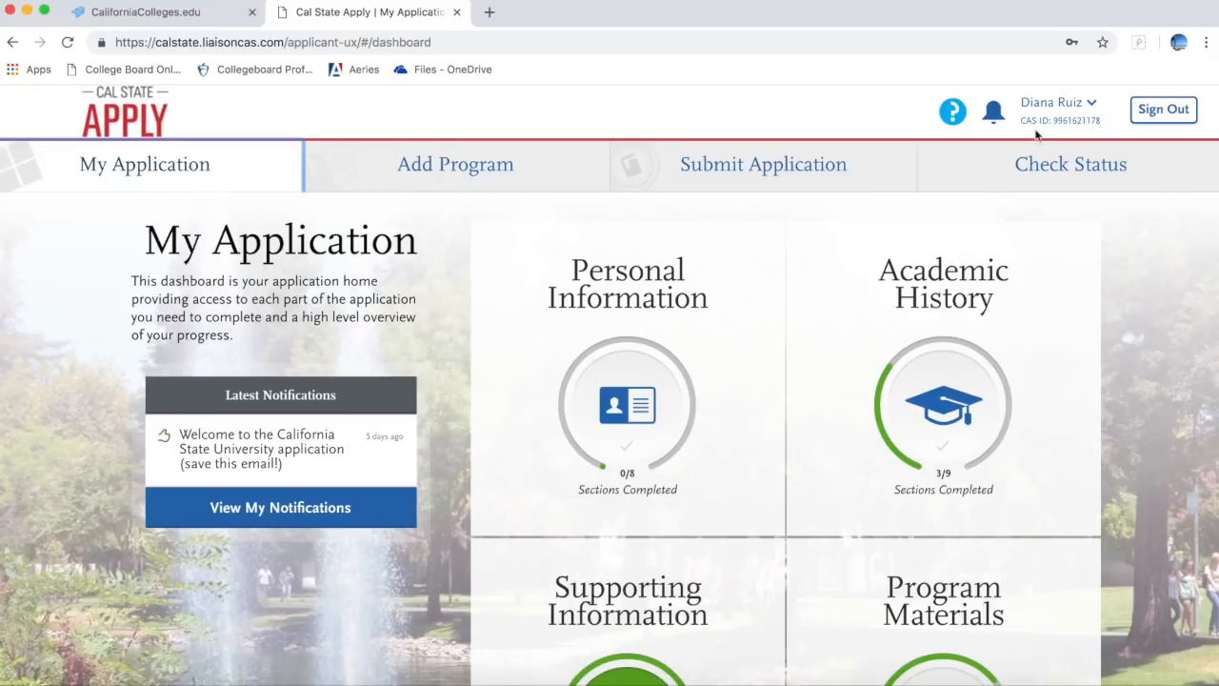
left_click(1087, 115)
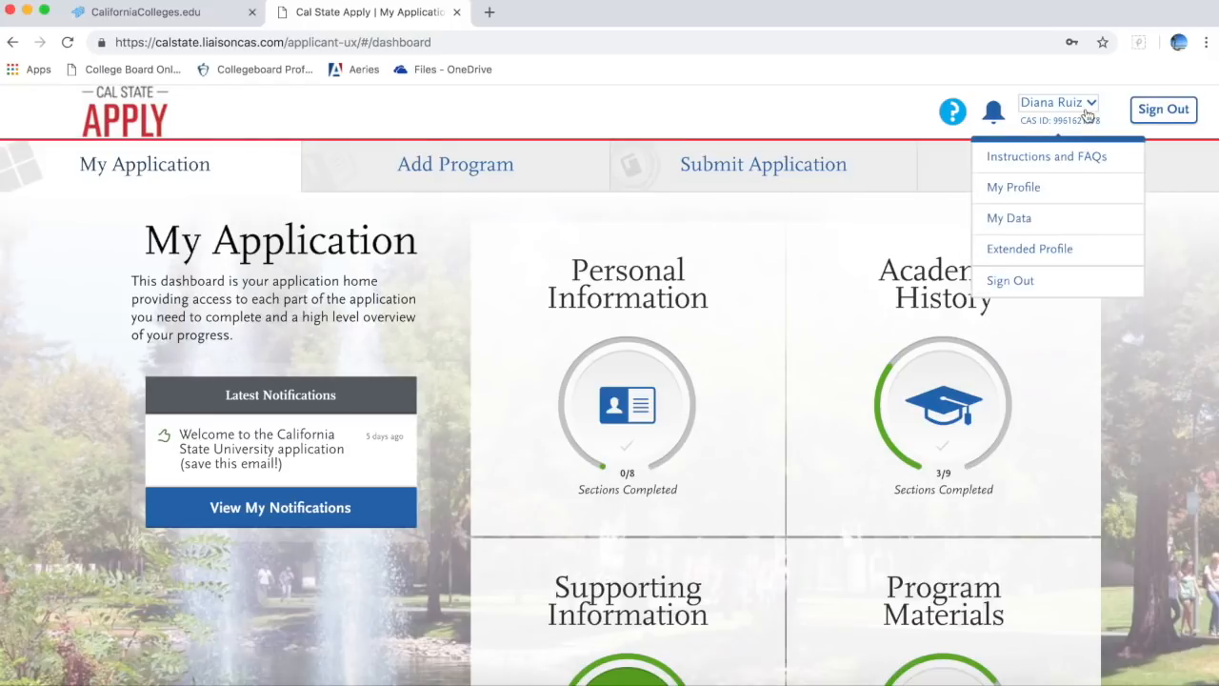
left_click(1072, 250)
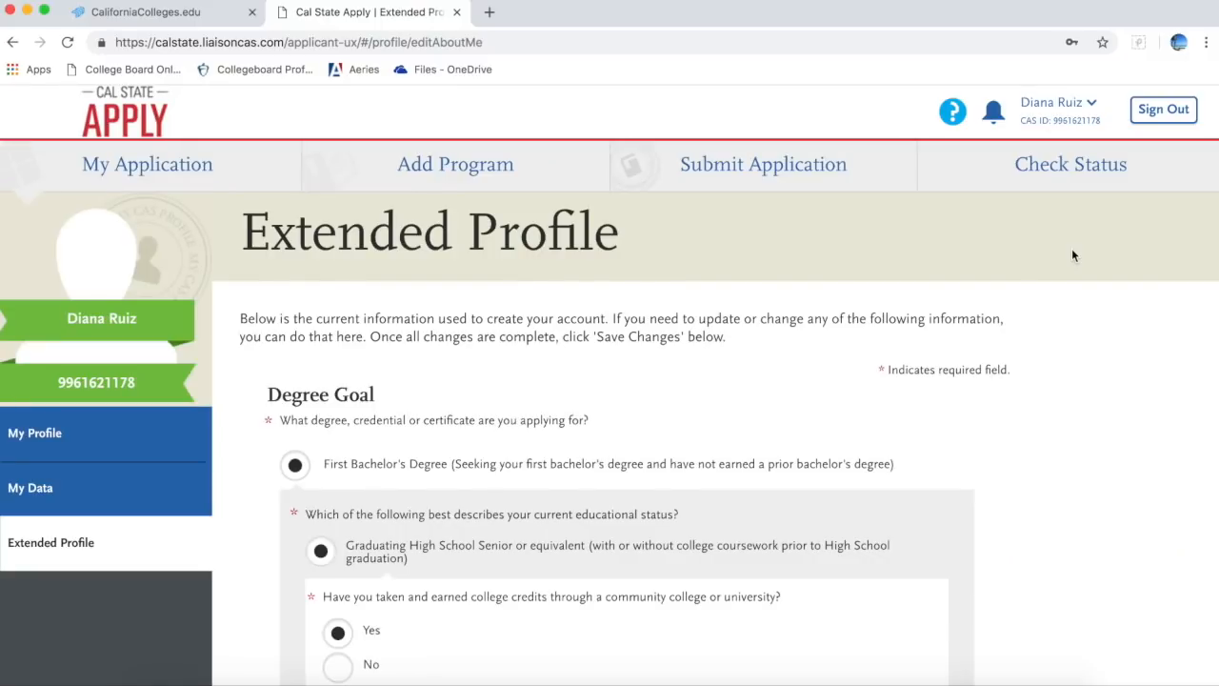
scroll(1040, 463, "down", 4)
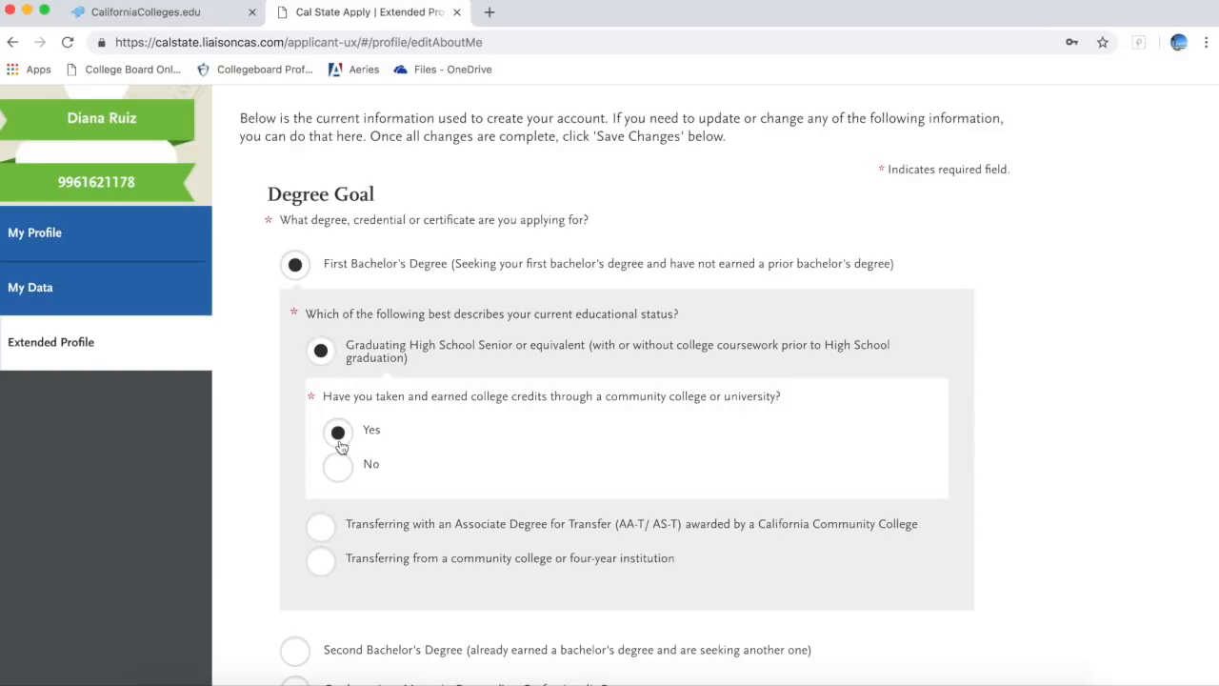
scroll(340, 443, "up", 3)
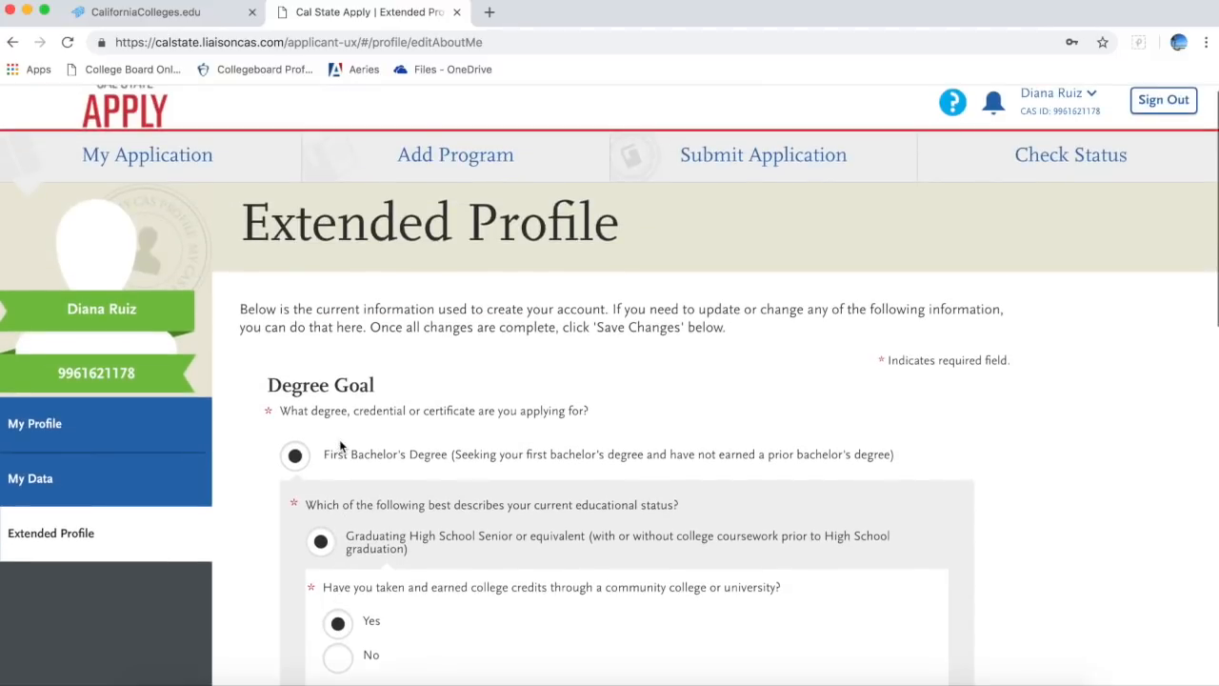
left_click(157, 164)
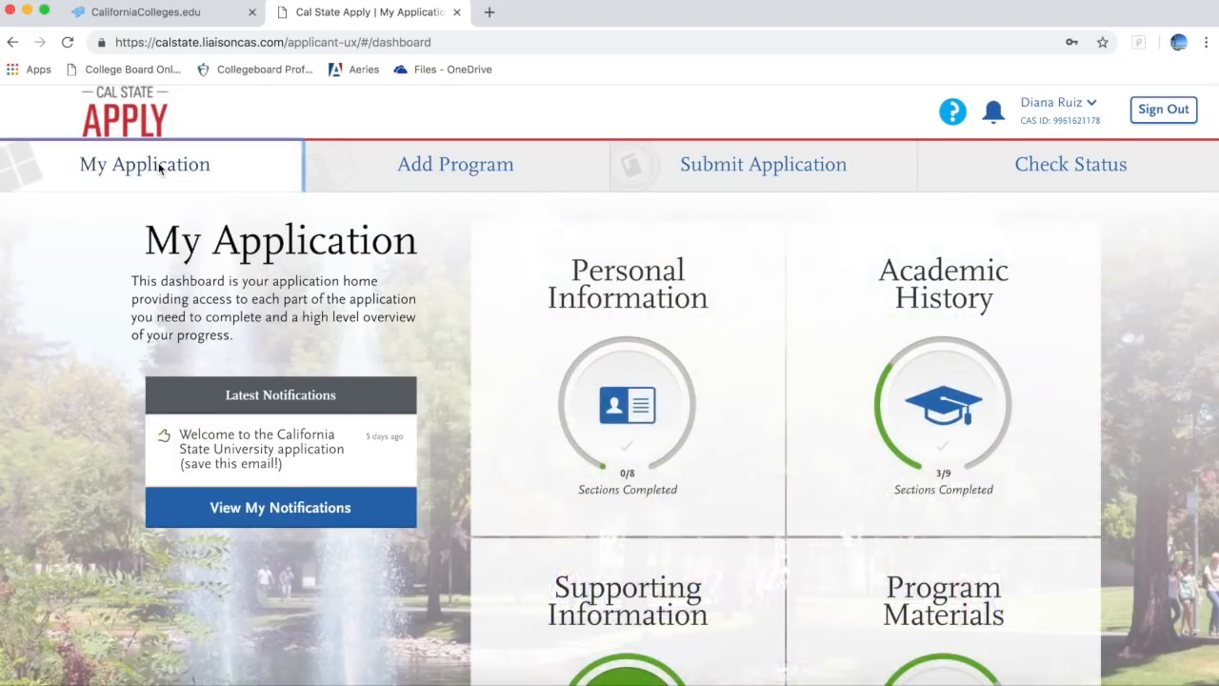
Step: Expand Personal Information, then go to My Data from the account menu
left_click(606, 390)
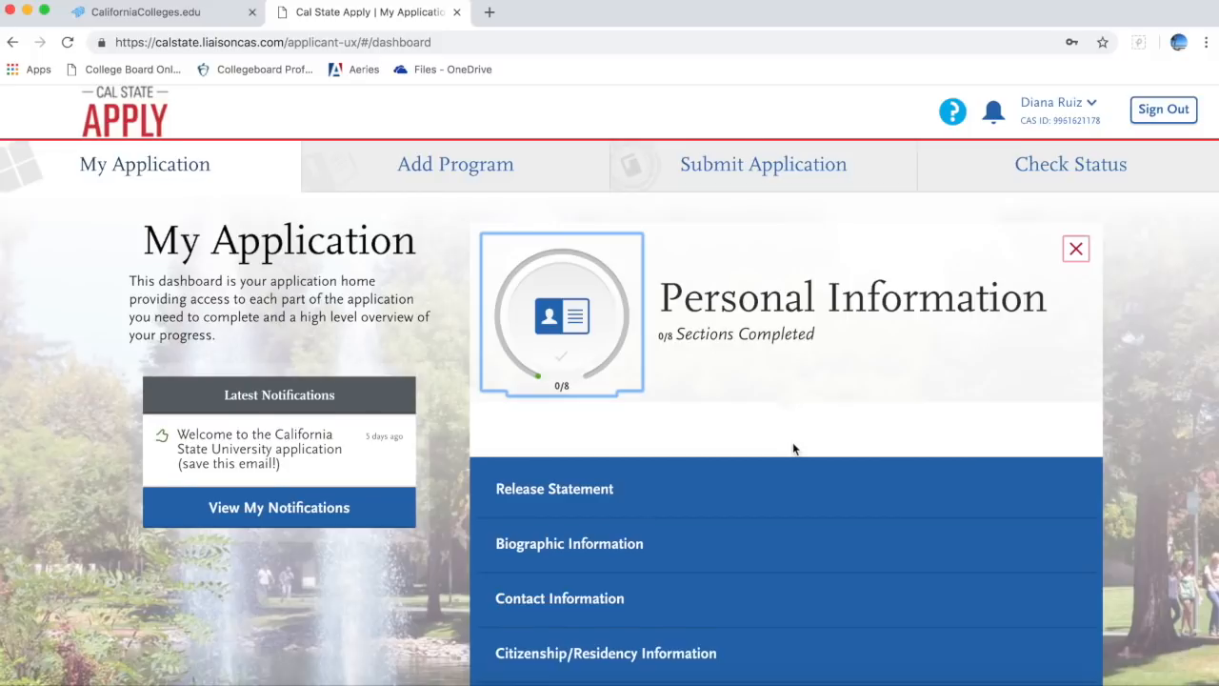
scroll(792, 443, "down", 2)
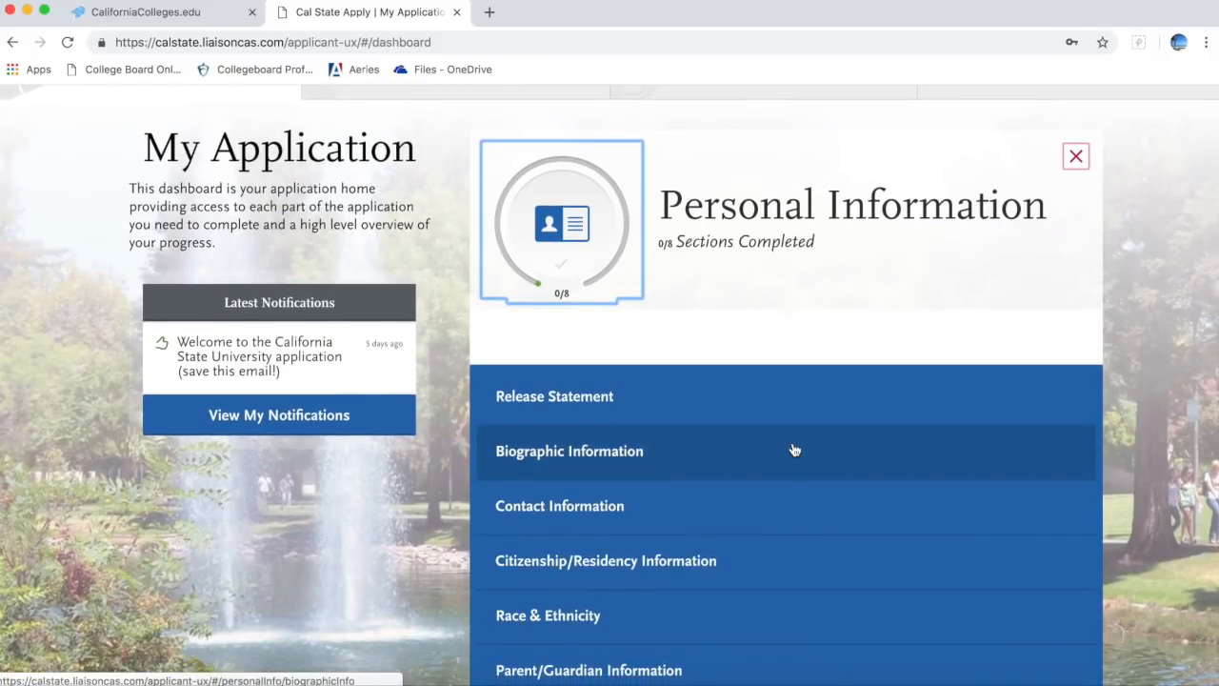
scroll(793, 449, "up", 2)
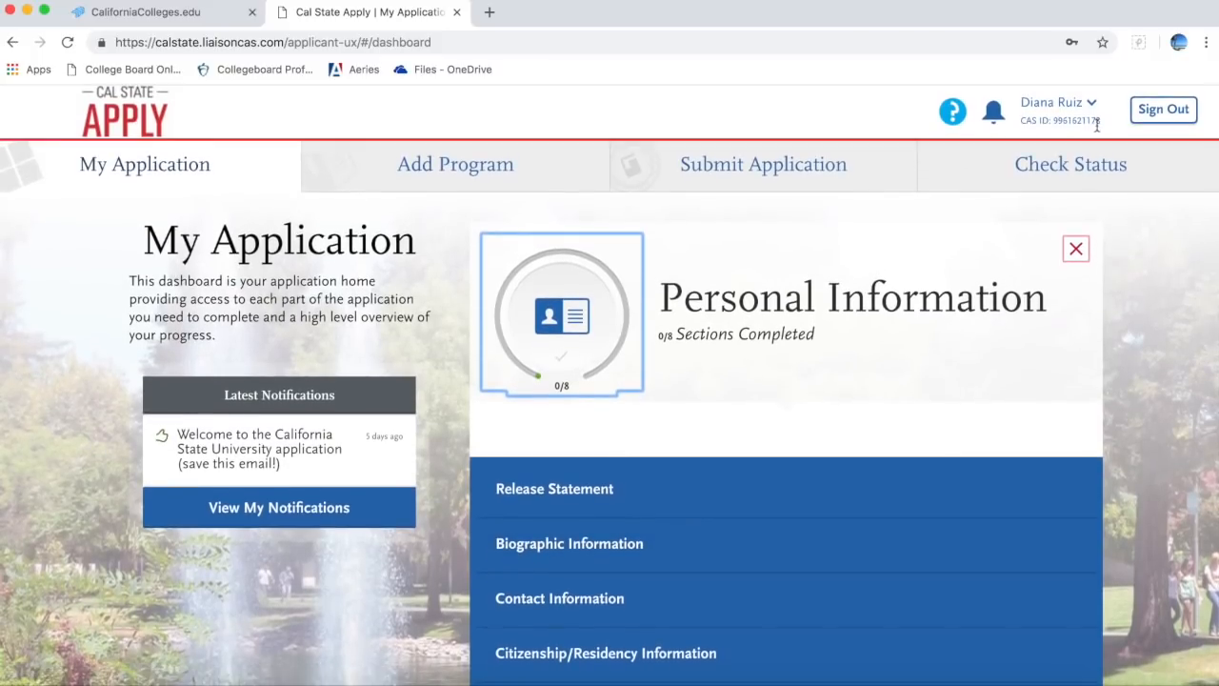
left_click(1093, 107)
left_click(1067, 229)
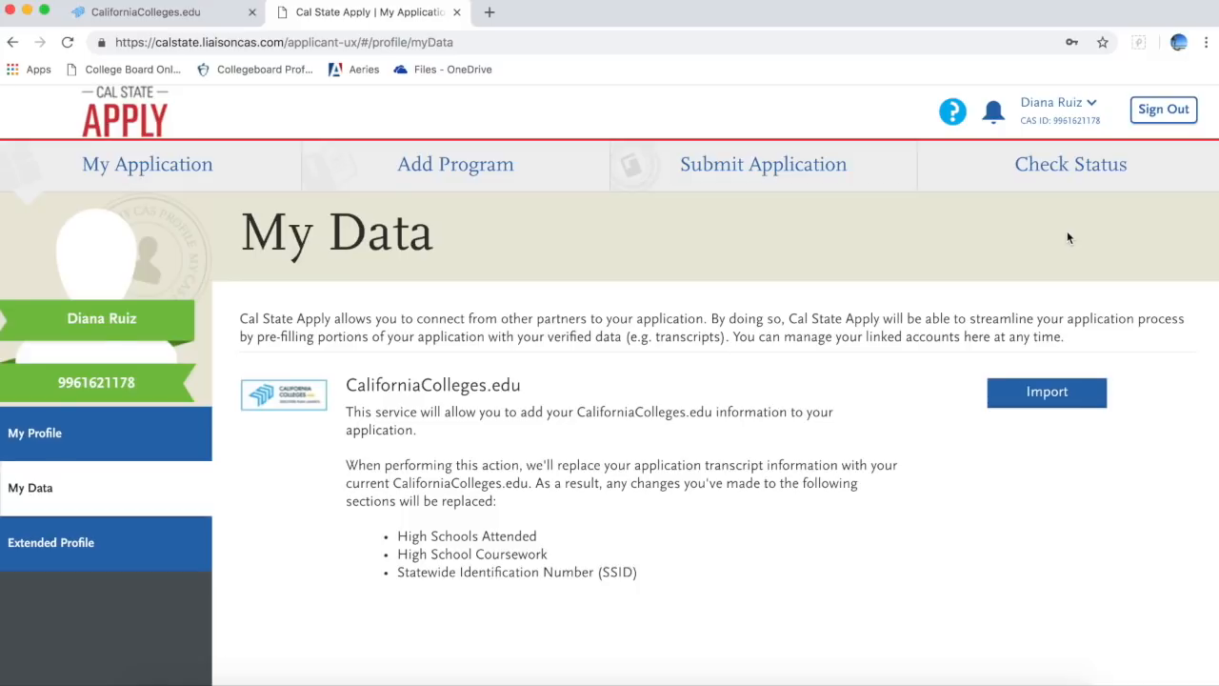
Step: Import the CaliforniaColleges.edu transcript, accepting the replacement warning and the success notice
left_click(1048, 404)
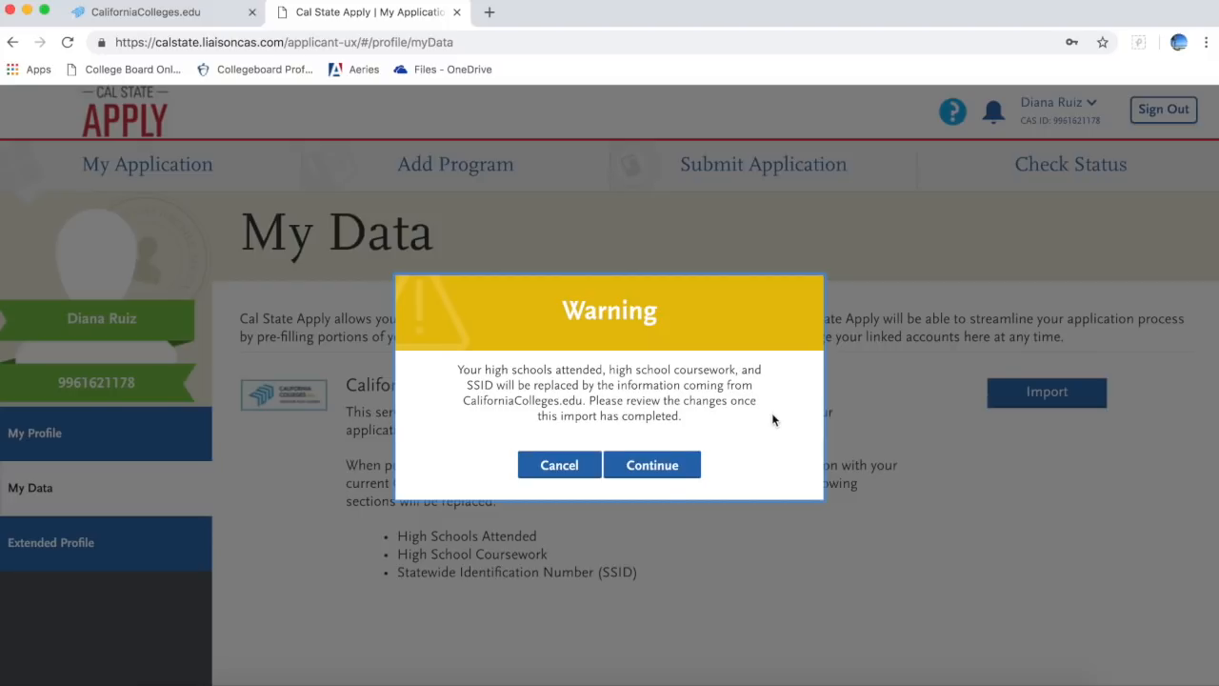
left_click(657, 467)
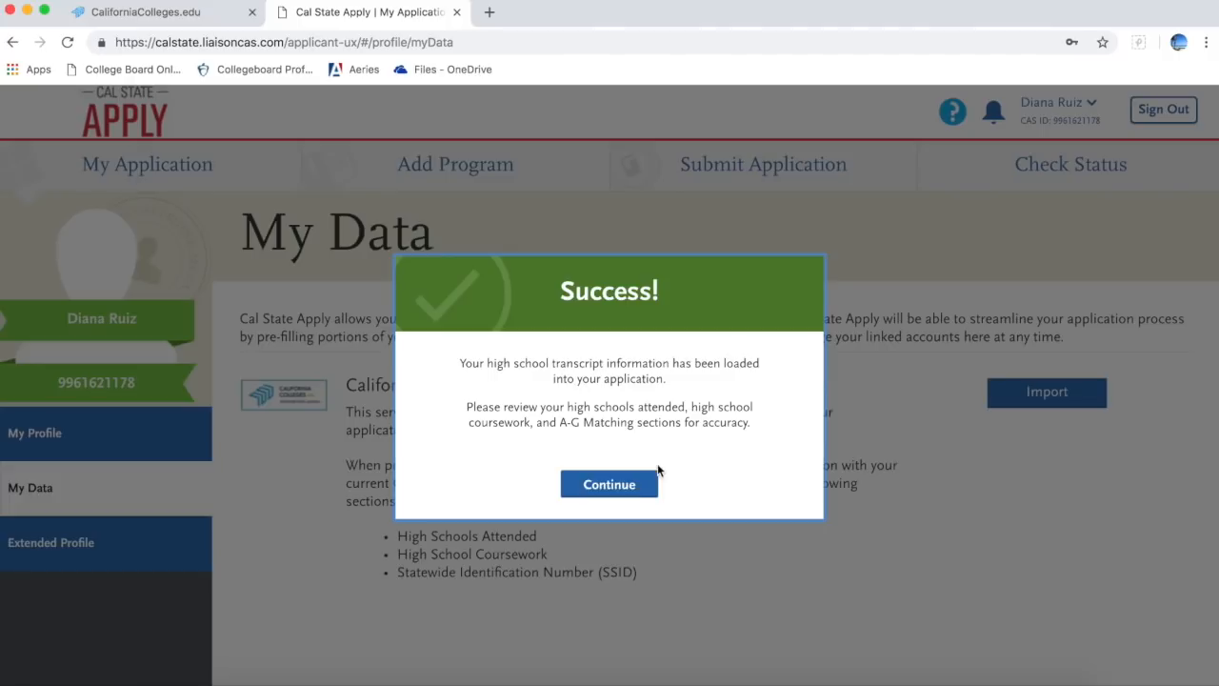
left_click(648, 481)
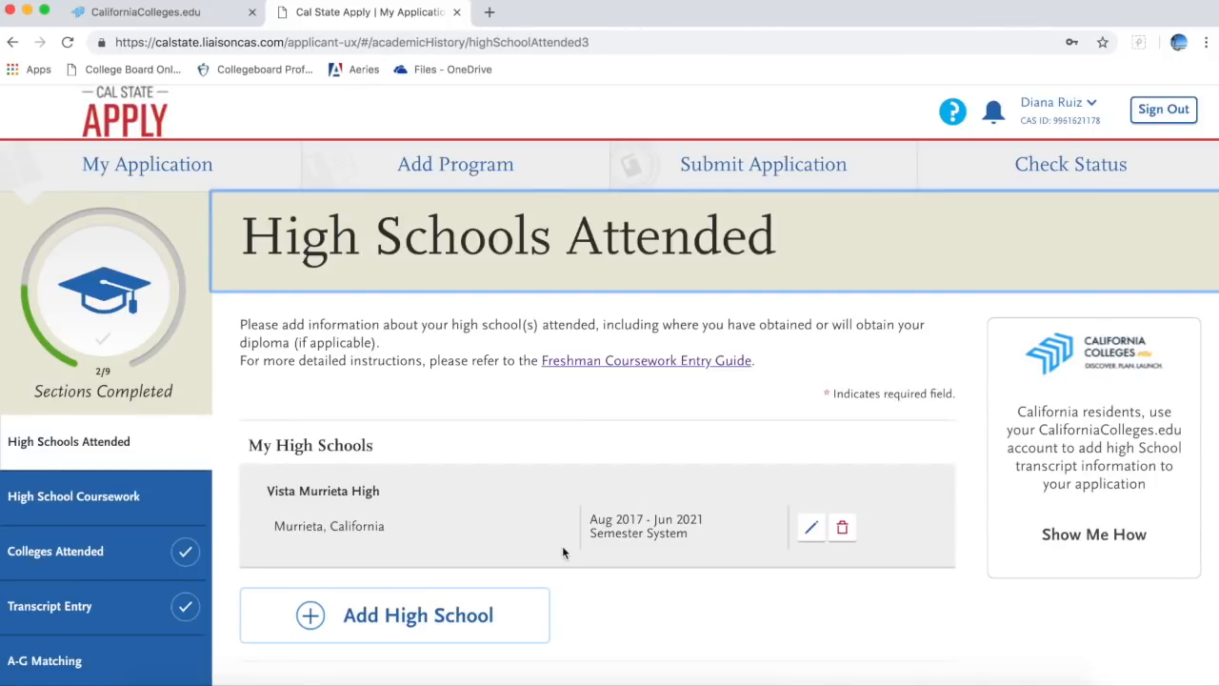
Step: Edit Vista Murrieta High and set its attendance start date to August 2015
scroll(562, 551, "down", 3)
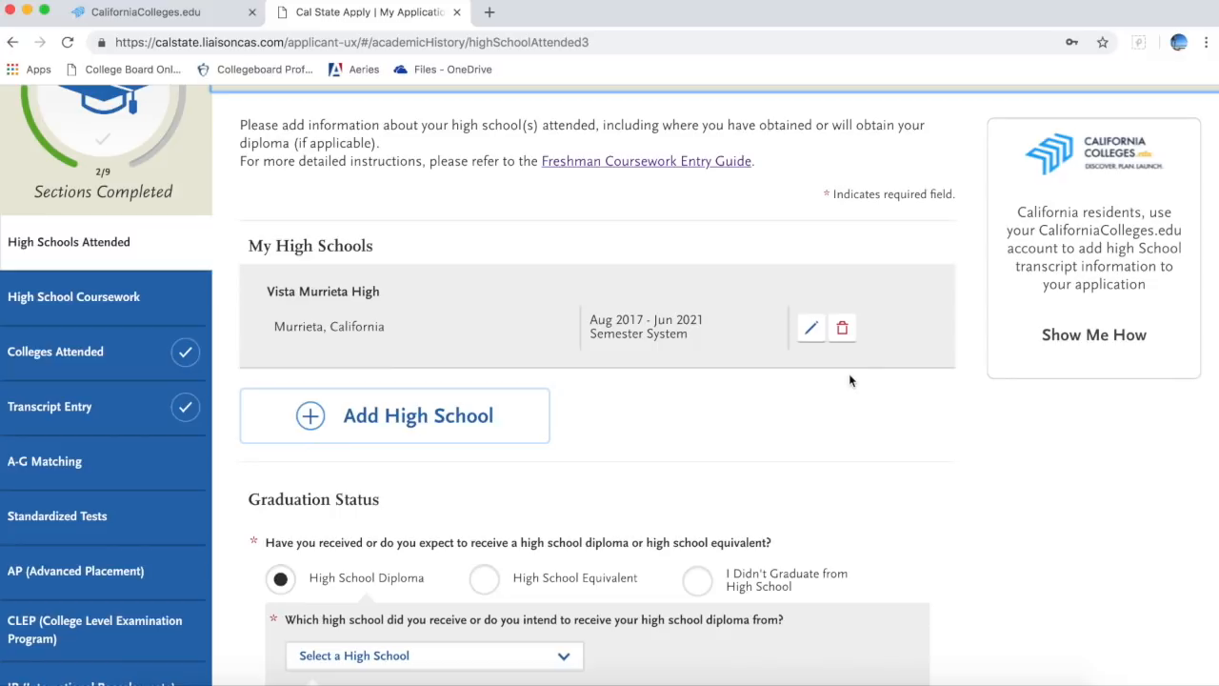
left_click(811, 328)
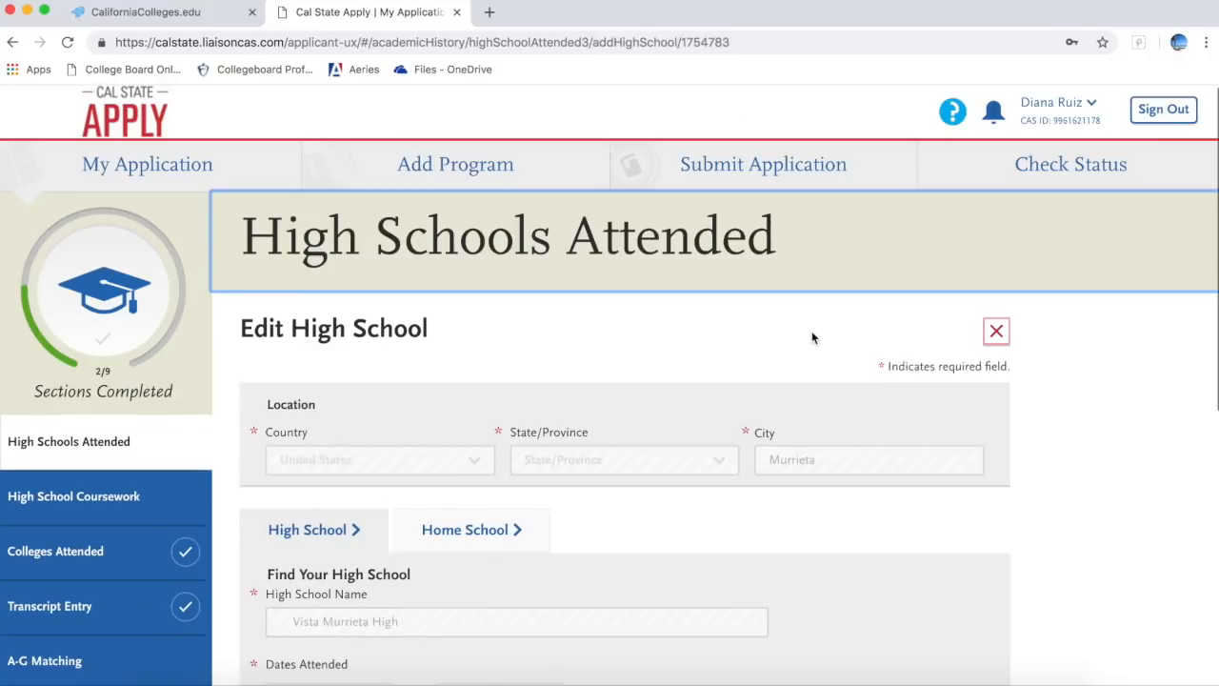
scroll(626, 571, "down", 3)
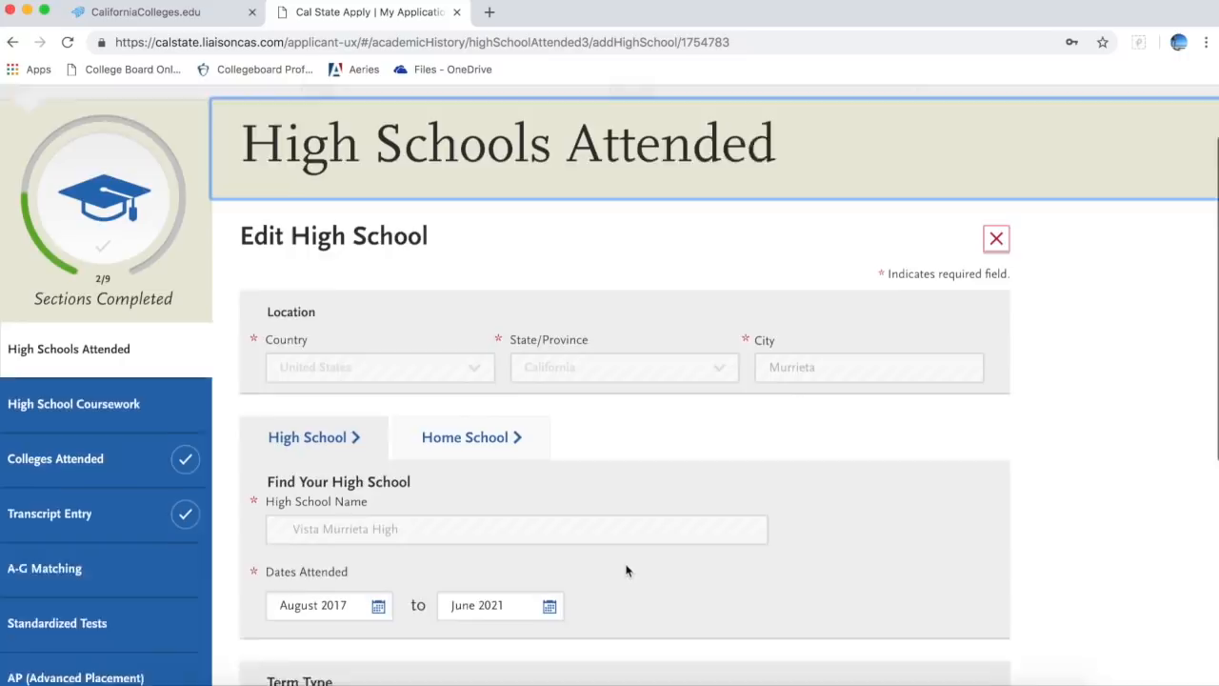
left_click(376, 569)
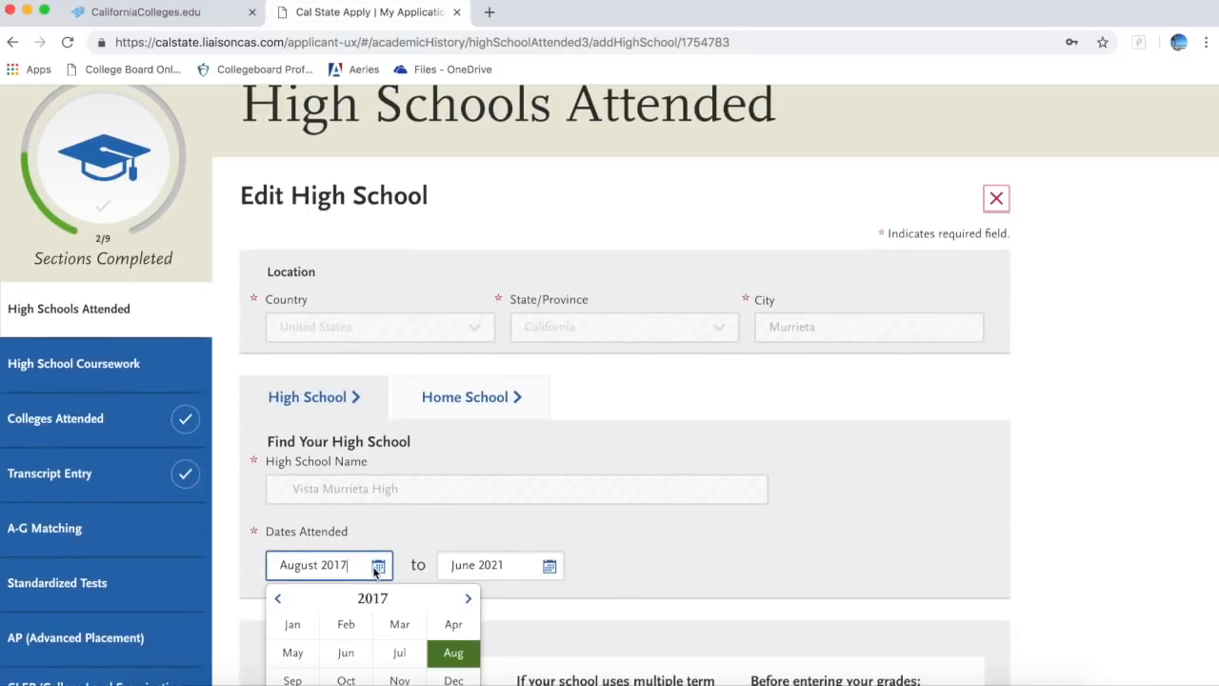
left_click(280, 601)
left_click(281, 601)
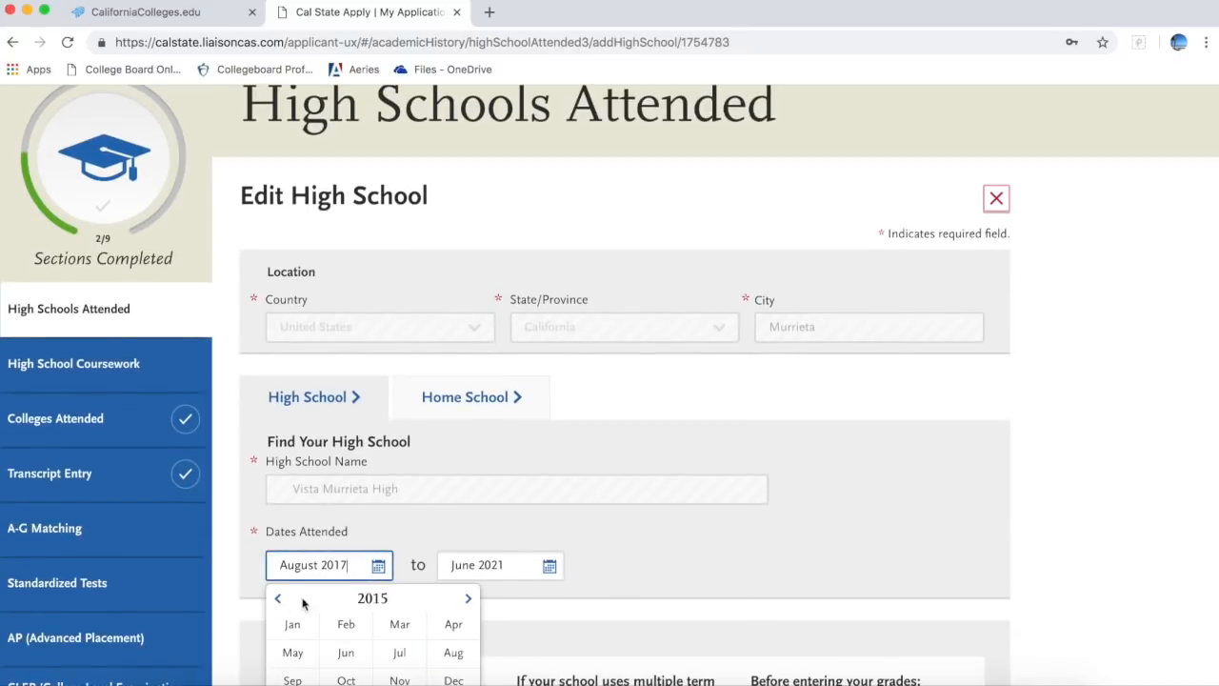
left_click(371, 599)
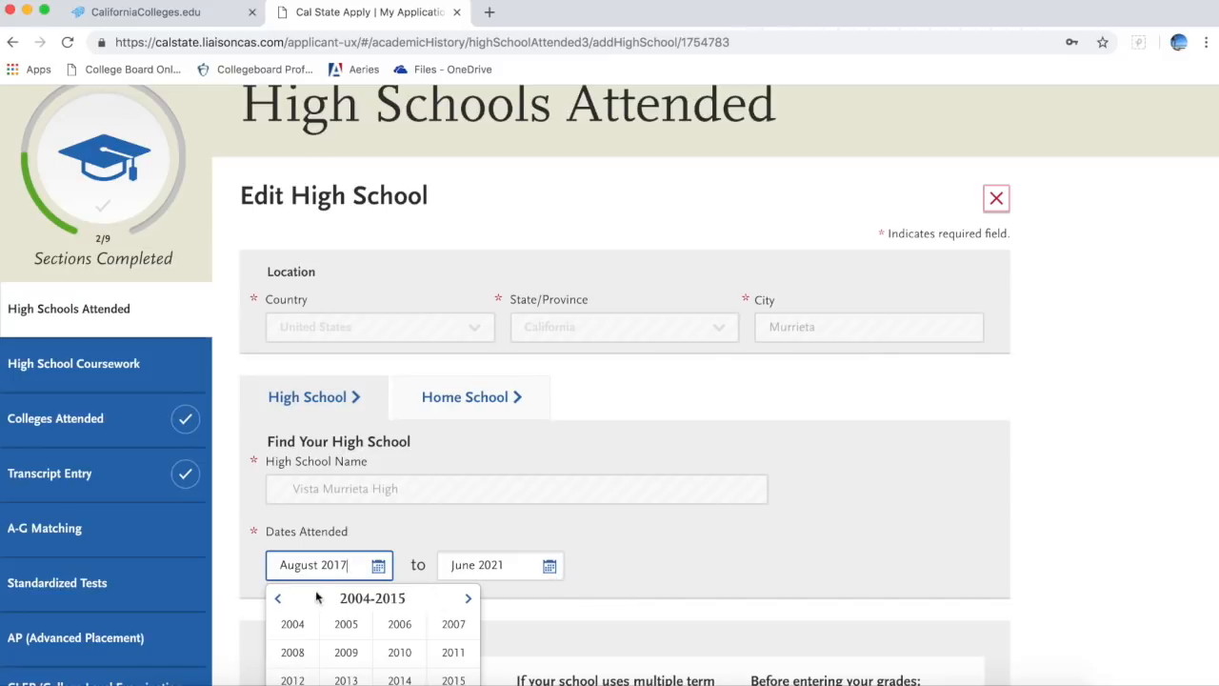
left_click(349, 566)
key("super+a")
key("BackSpace")
type("5")
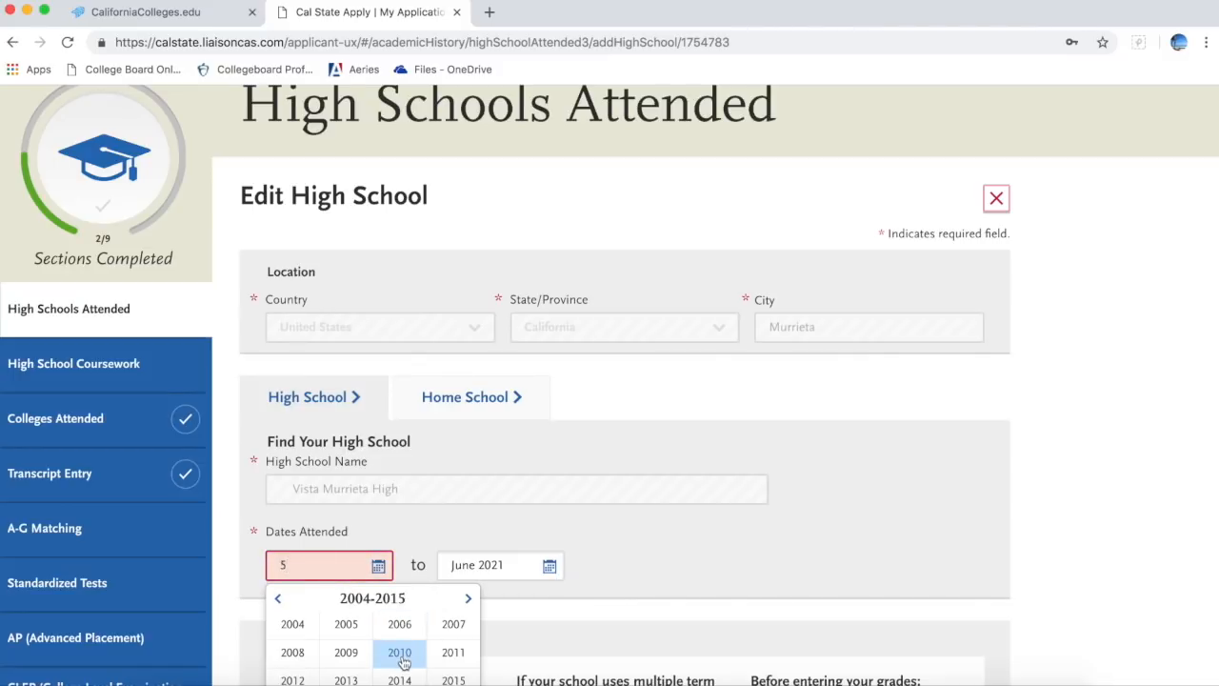
left_click(453, 678)
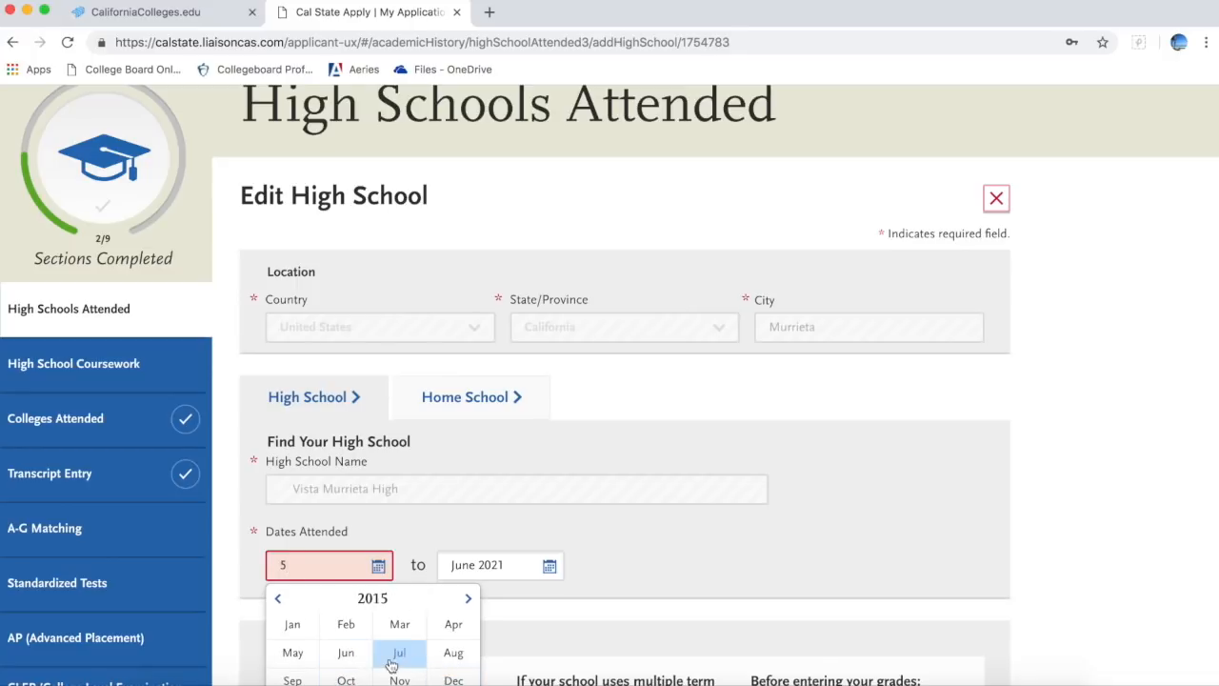
left_click(454, 653)
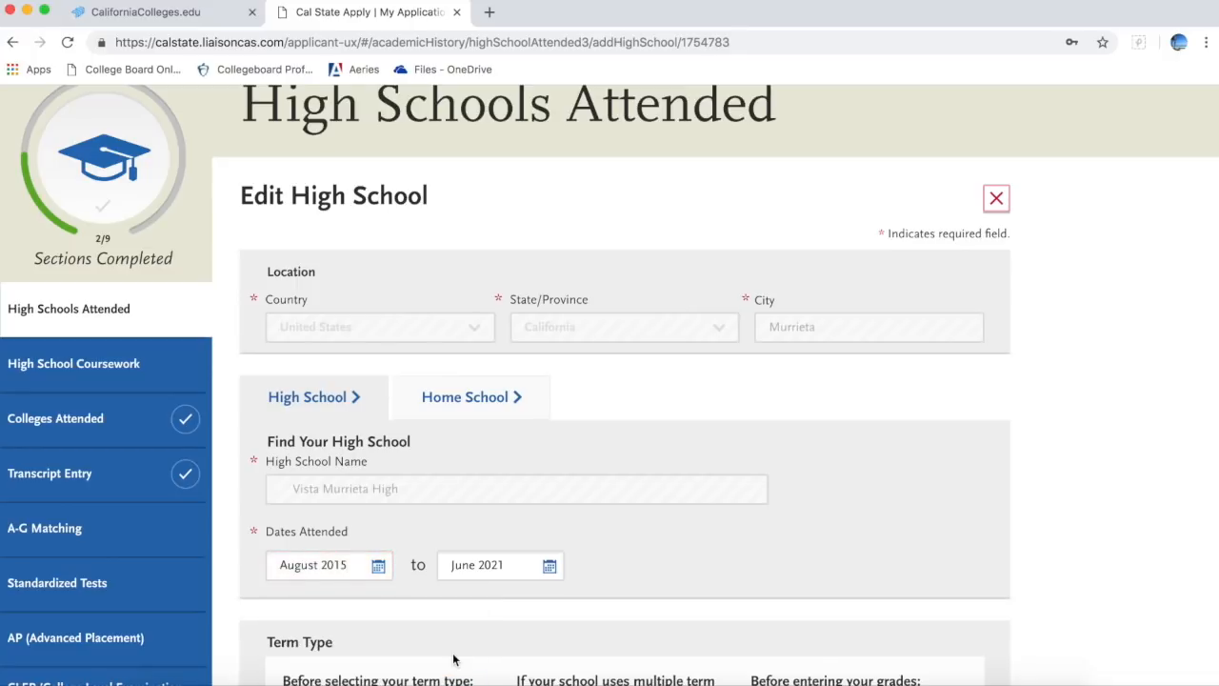
Step: Set the end date to June 2019, keep Semester, and save the school
left_click(549, 569)
left_click(450, 600)
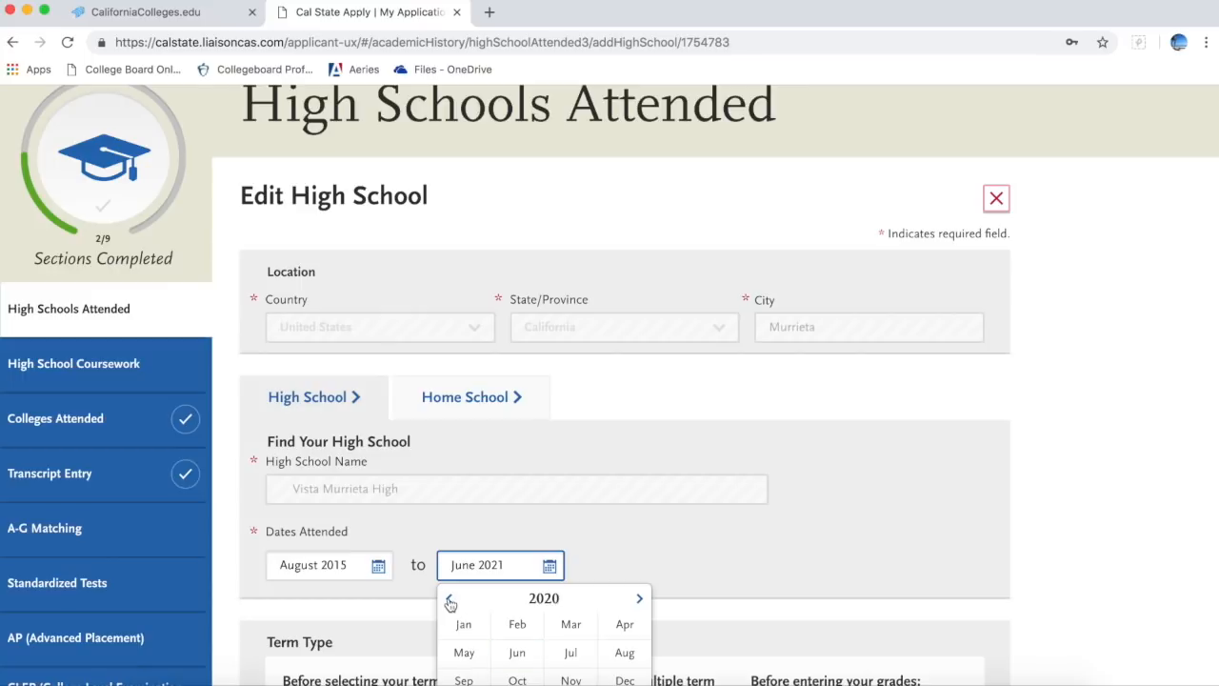
left_click(450, 600)
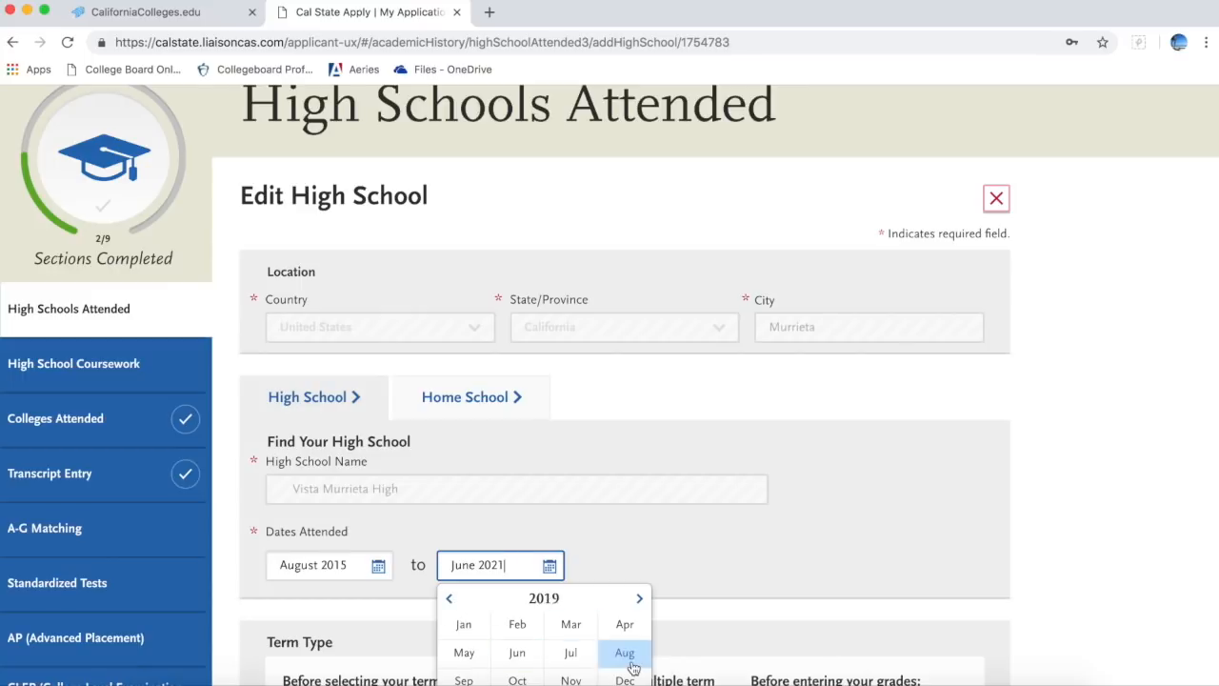
left_click(517, 652)
scroll(651, 589, "down", 3)
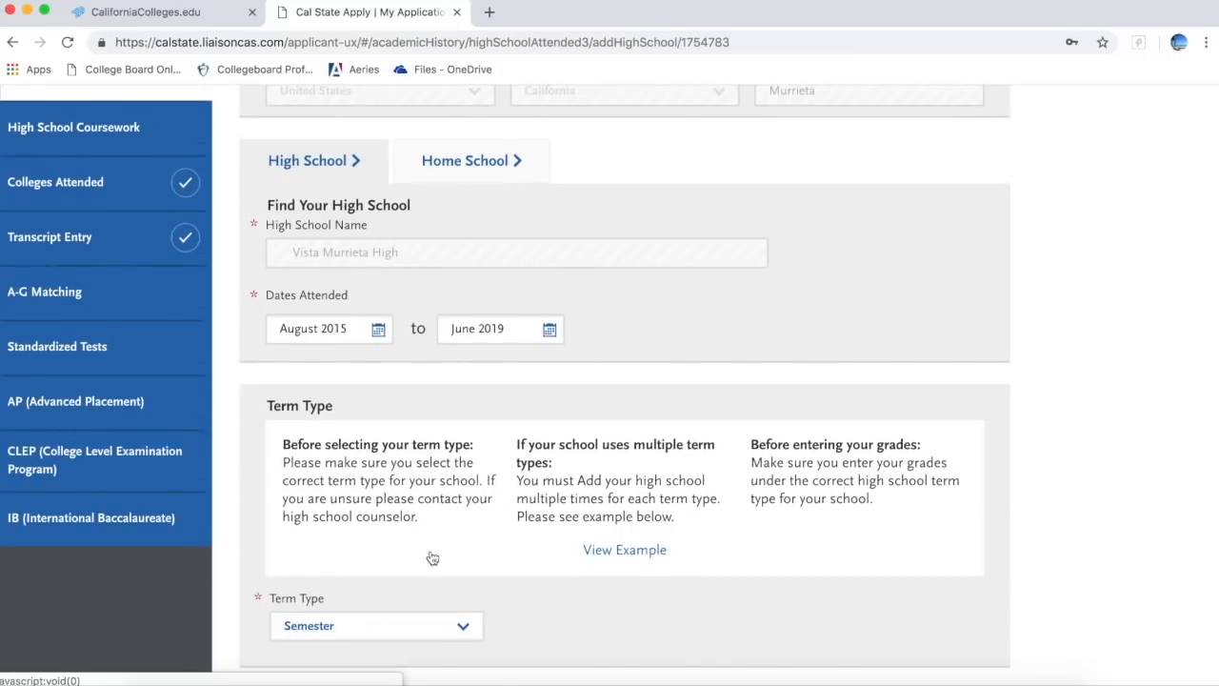
scroll(457, 558, "down", 2)
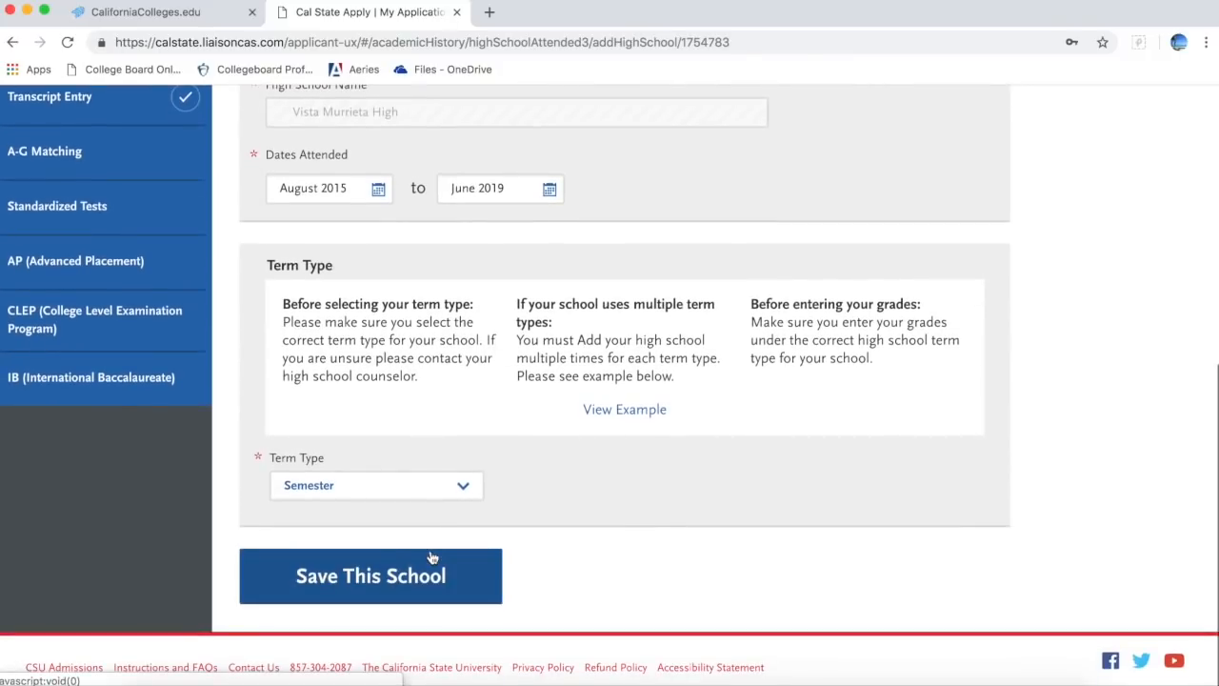
left_click(458, 489)
left_click(455, 488)
left_click(495, 579)
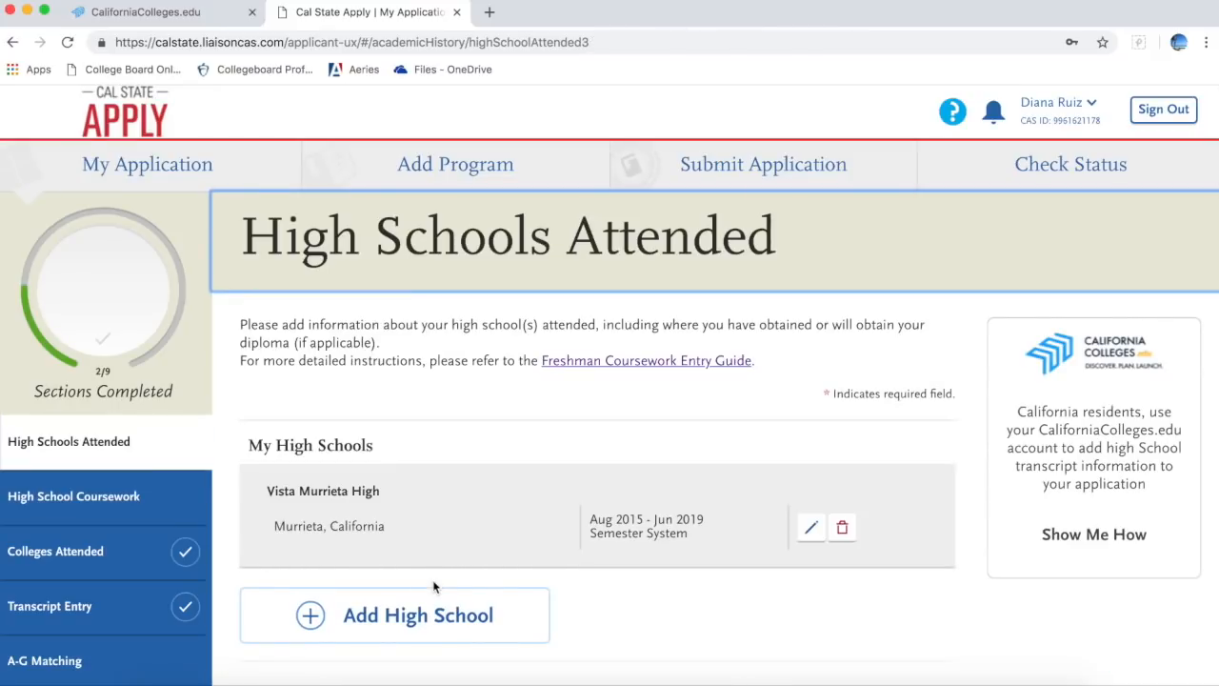
Step: Set Graduation Status to a Vista Murrieta High diploma dated June 2019 and save
scroll(688, 585, "down", 2)
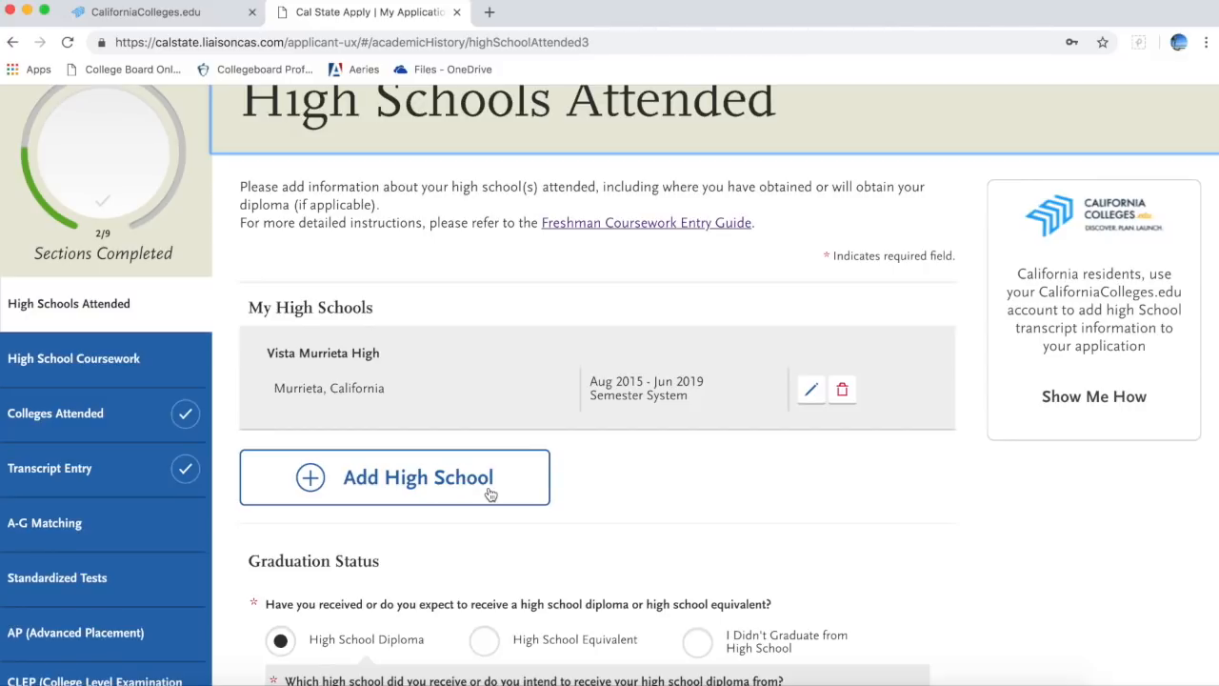
scroll(698, 578, "down", 3)
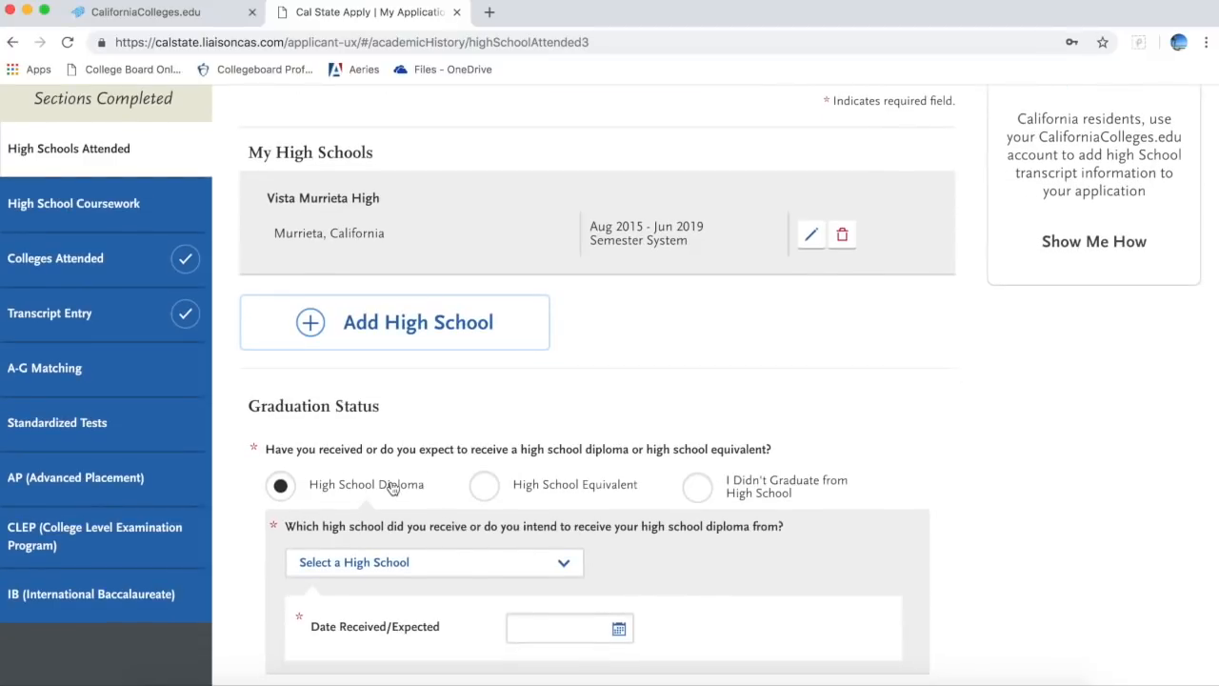
left_click(399, 561)
left_click(400, 577)
scroll(648, 585, "down", 4)
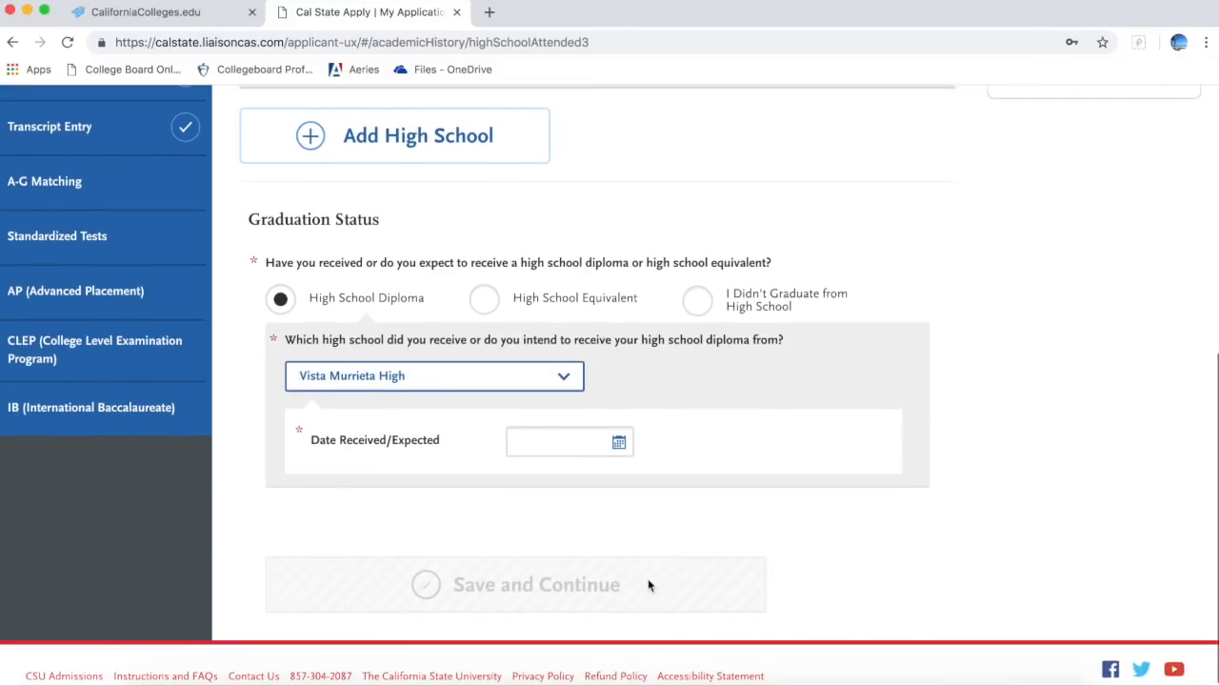
left_click(618, 444)
left_click(709, 475)
left_click(589, 529)
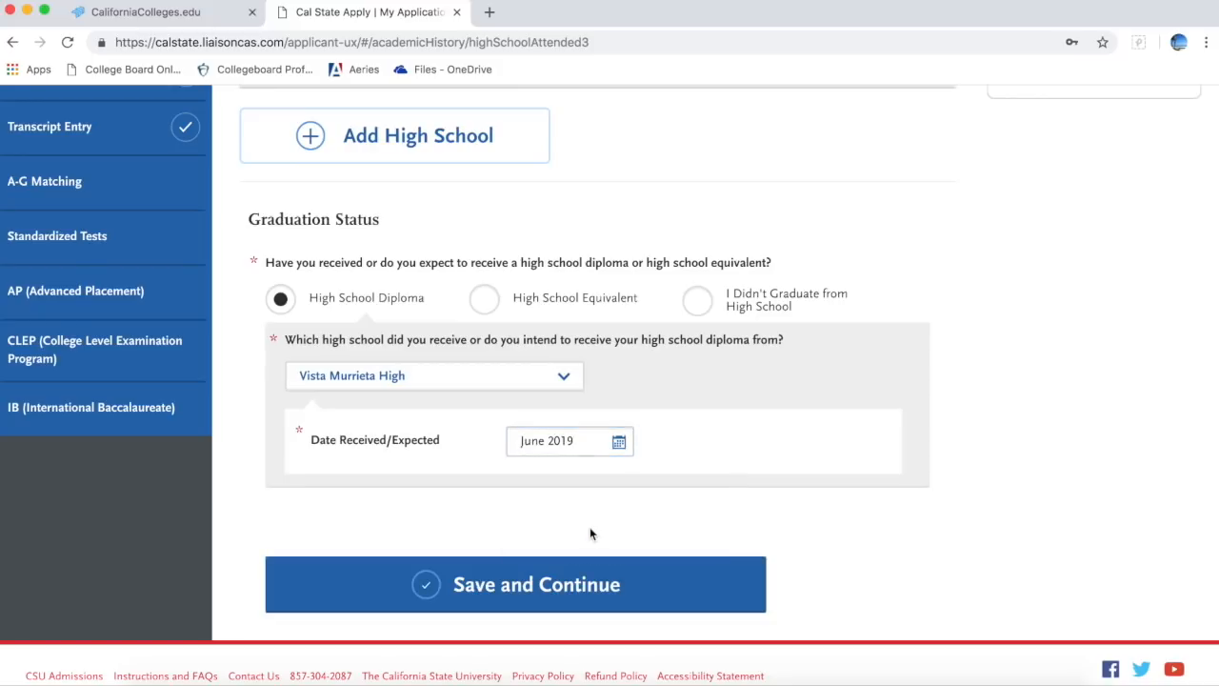
left_click(587, 588)
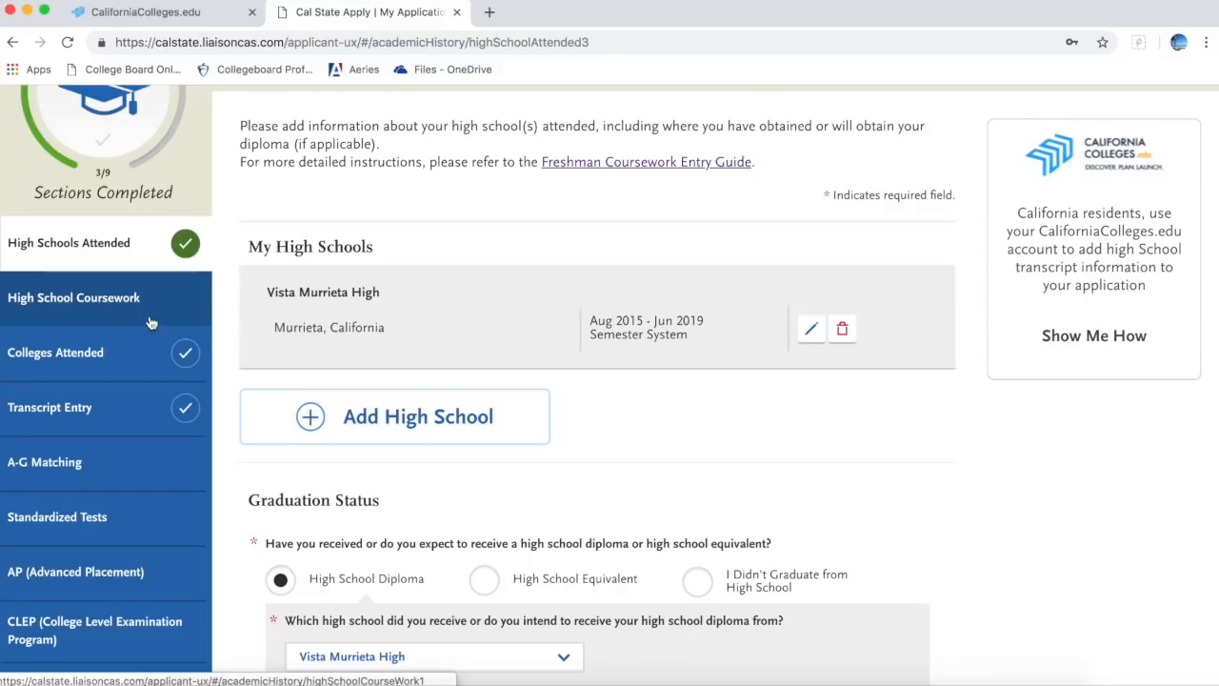
scroll(150, 322, "up", 3)
Step: Expand Personal Information on My Application and open the Release Statement form
left_click(143, 113)
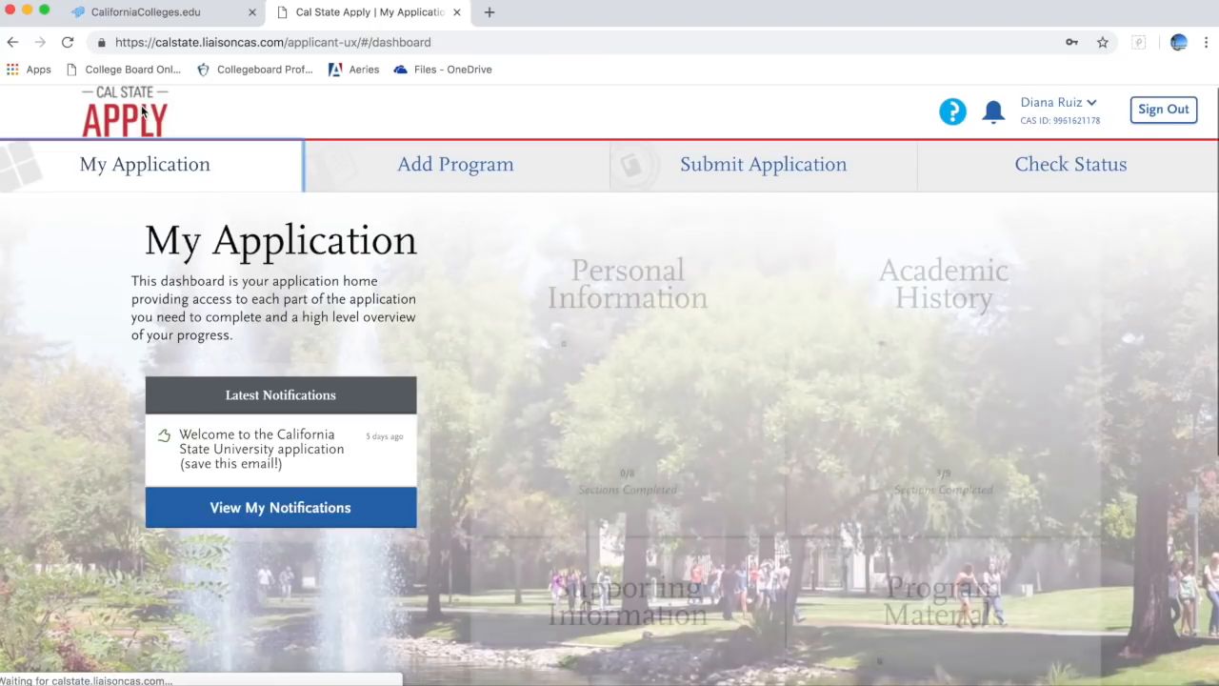
left_click(594, 381)
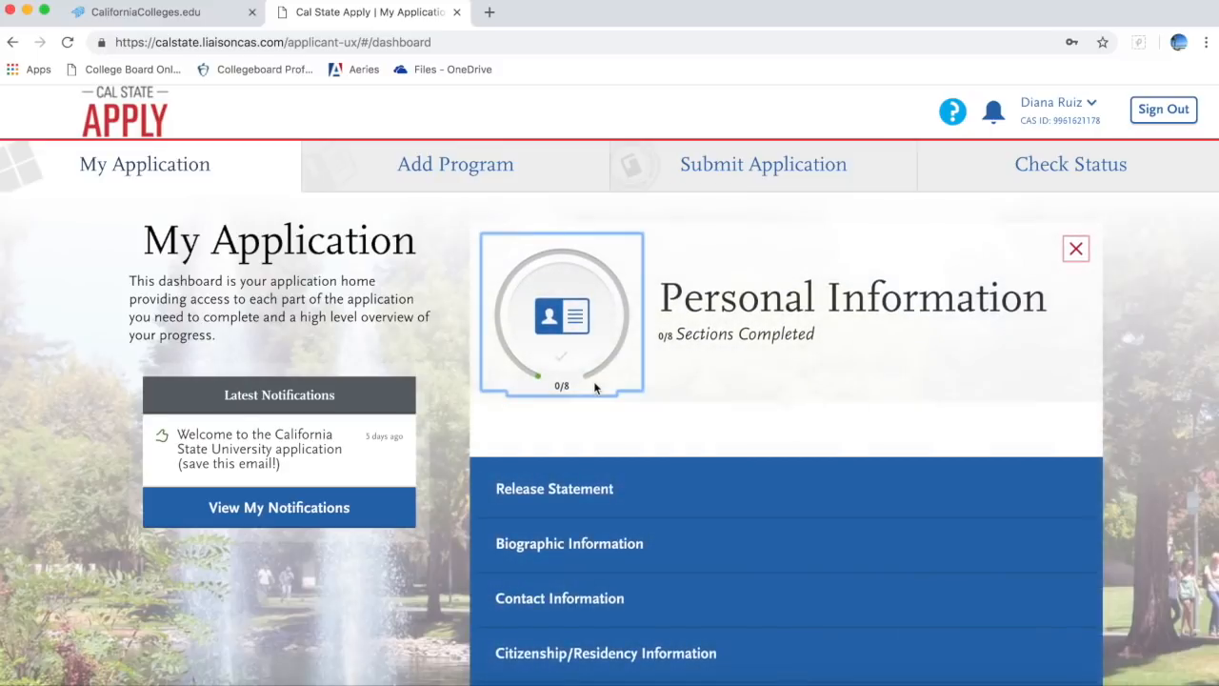
scroll(625, 524, "down", 1)
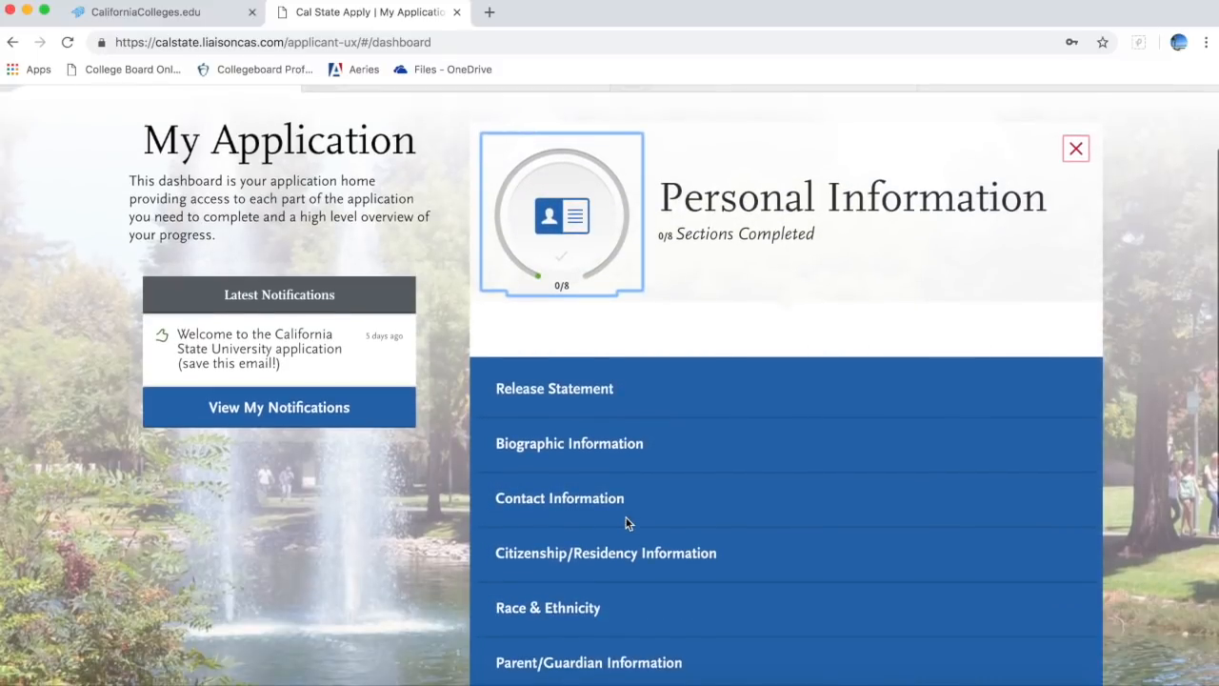
scroll(625, 524, "down", 1)
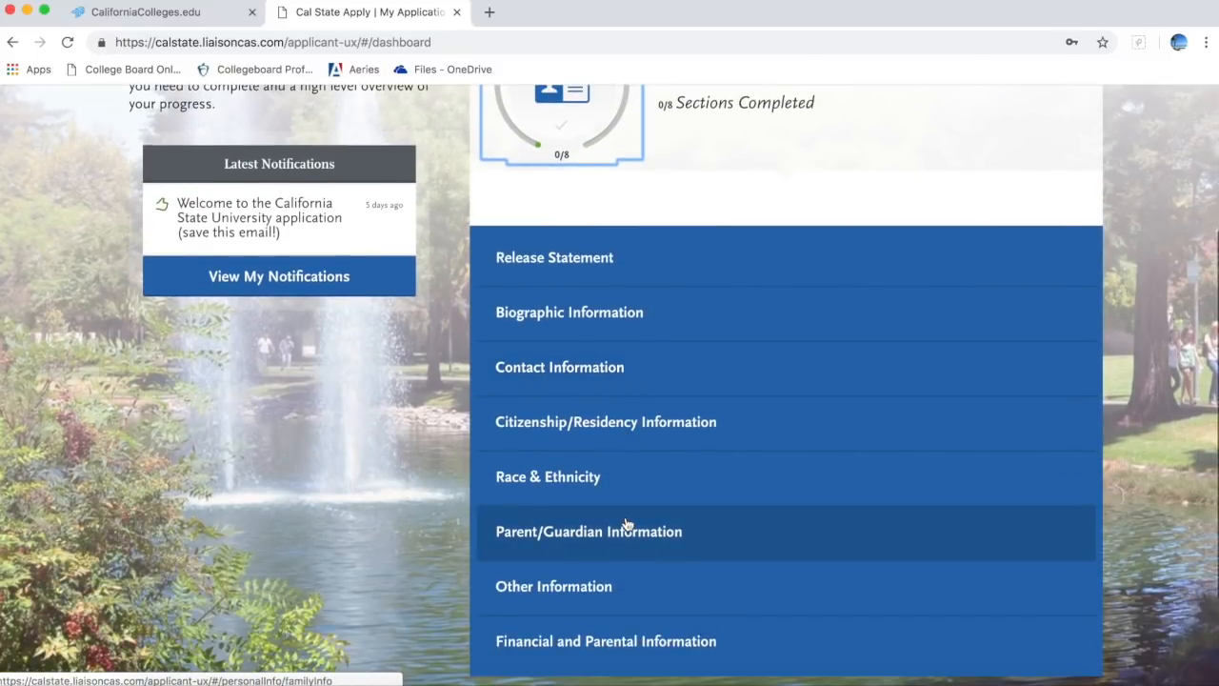
left_click(620, 281)
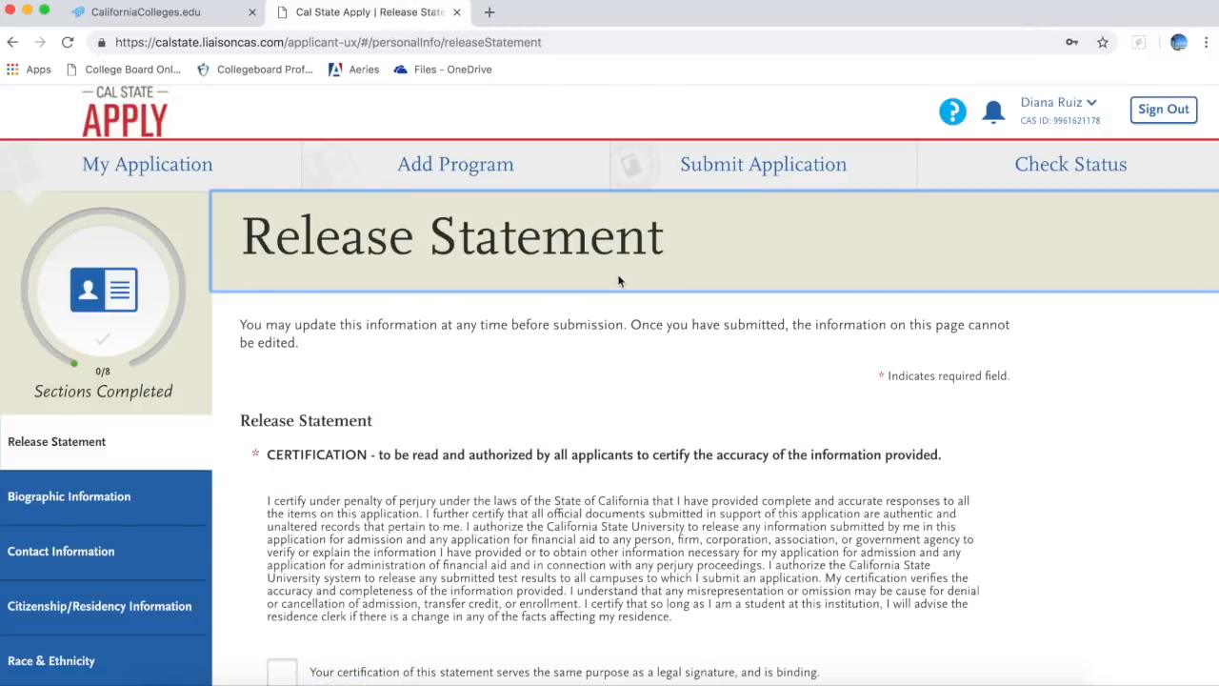
Step: Read through the Release Statement, then go to Biographic Information
scroll(610, 449, "down", 1)
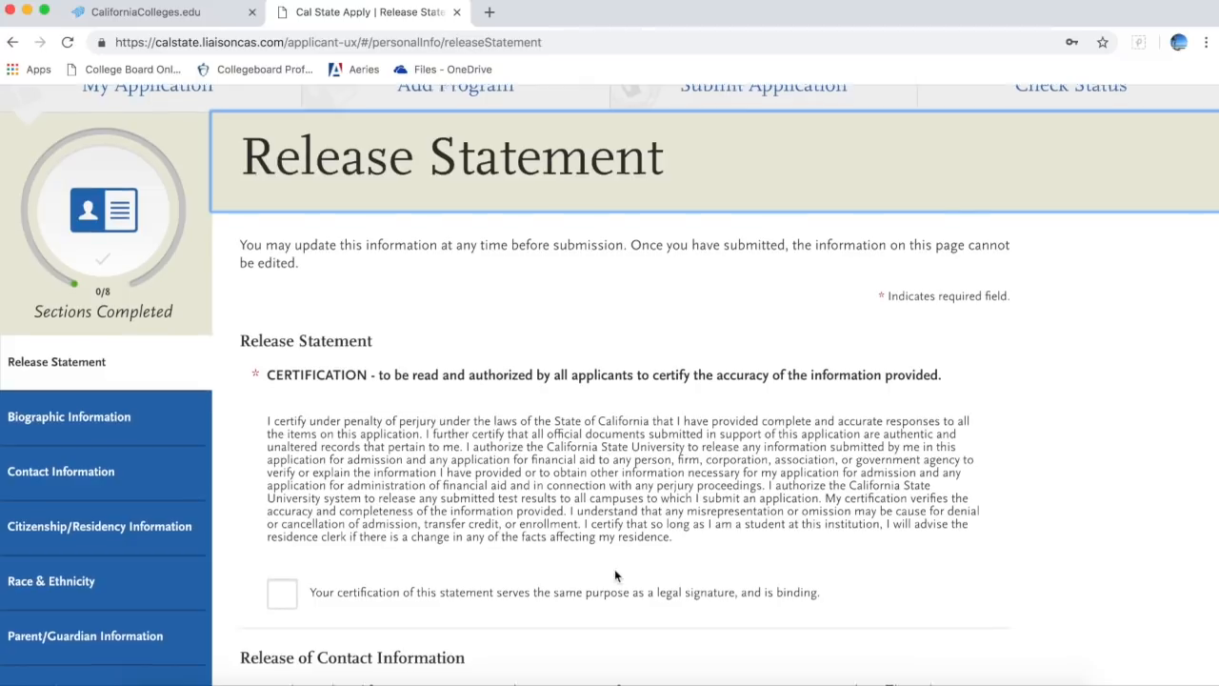
scroll(614, 572, "down", 3)
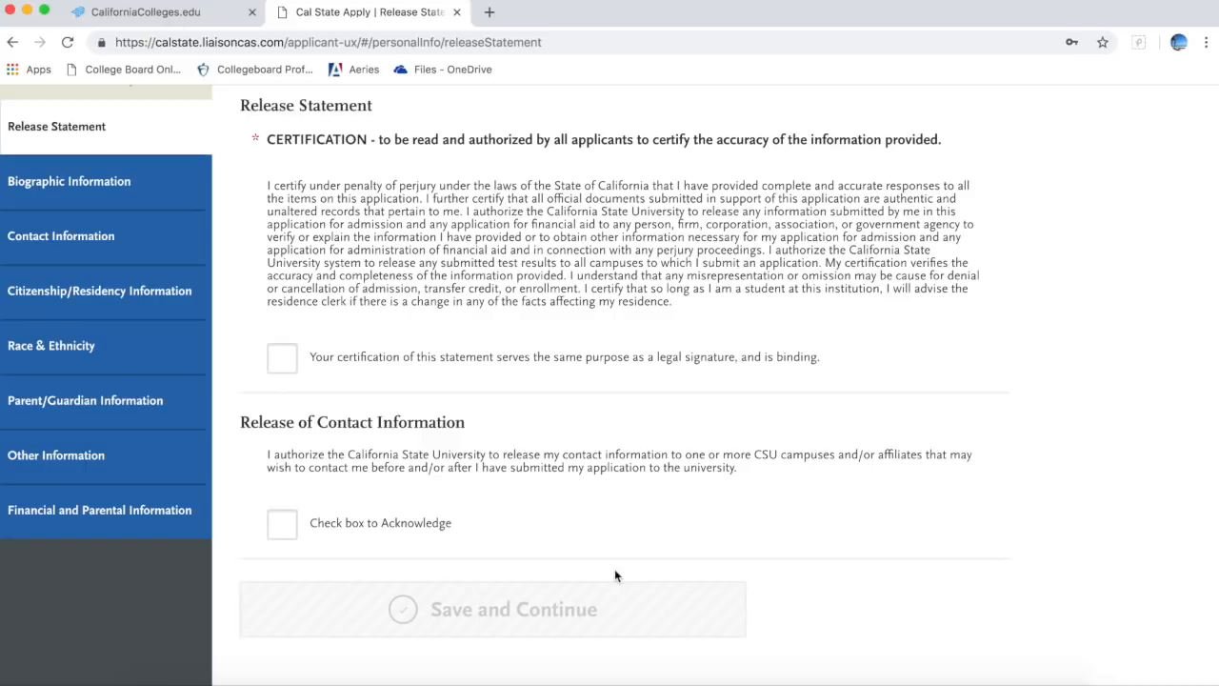
scroll(614, 571, "down", 1)
scroll(614, 571, "up", 5)
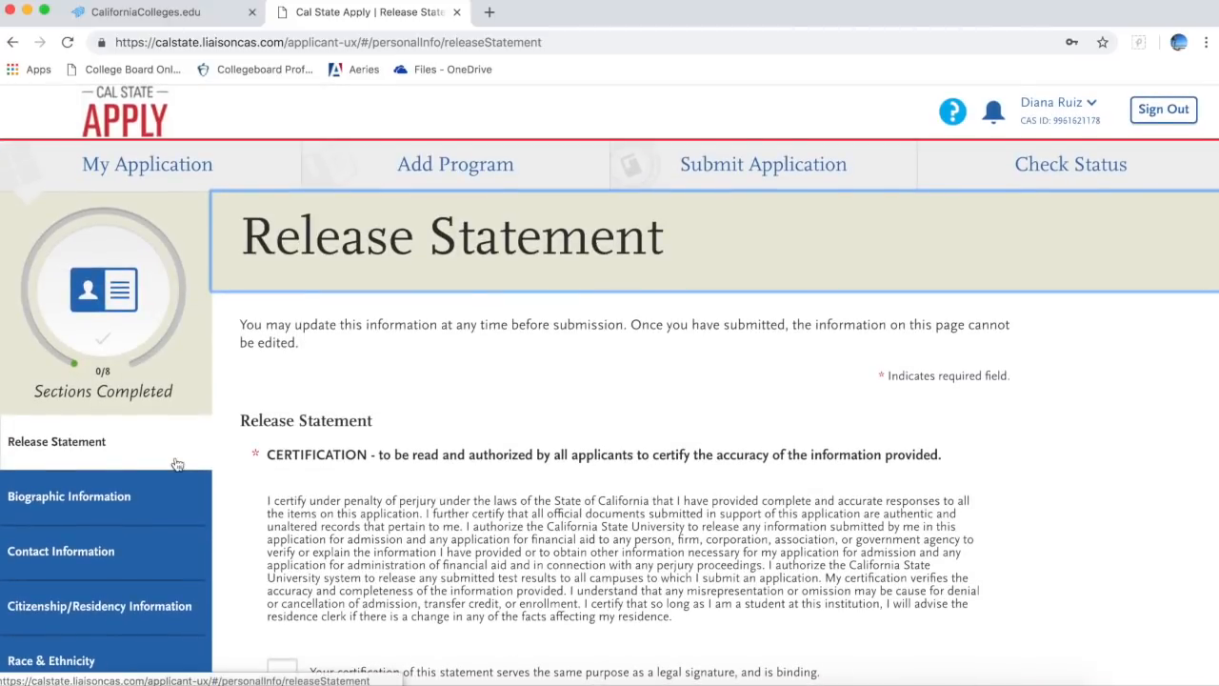
left_click(172, 495)
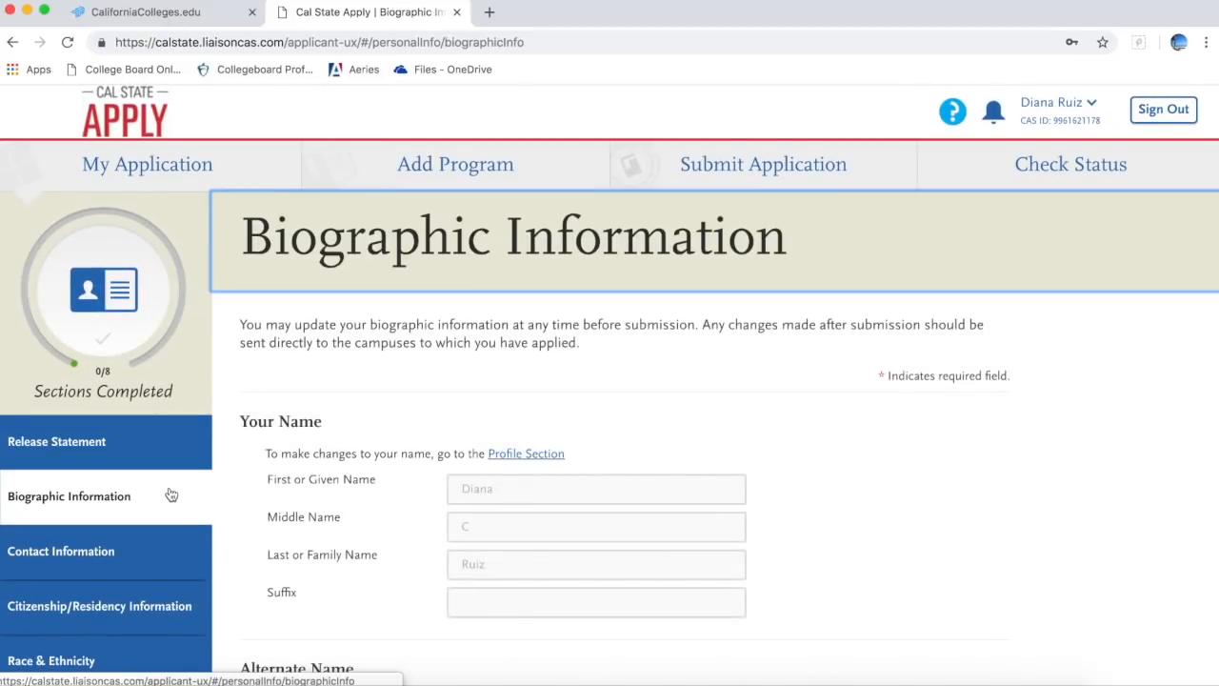
Step: Scroll through the Biographic Information questions, then go to Contact Information
scroll(324, 552, "down", 3)
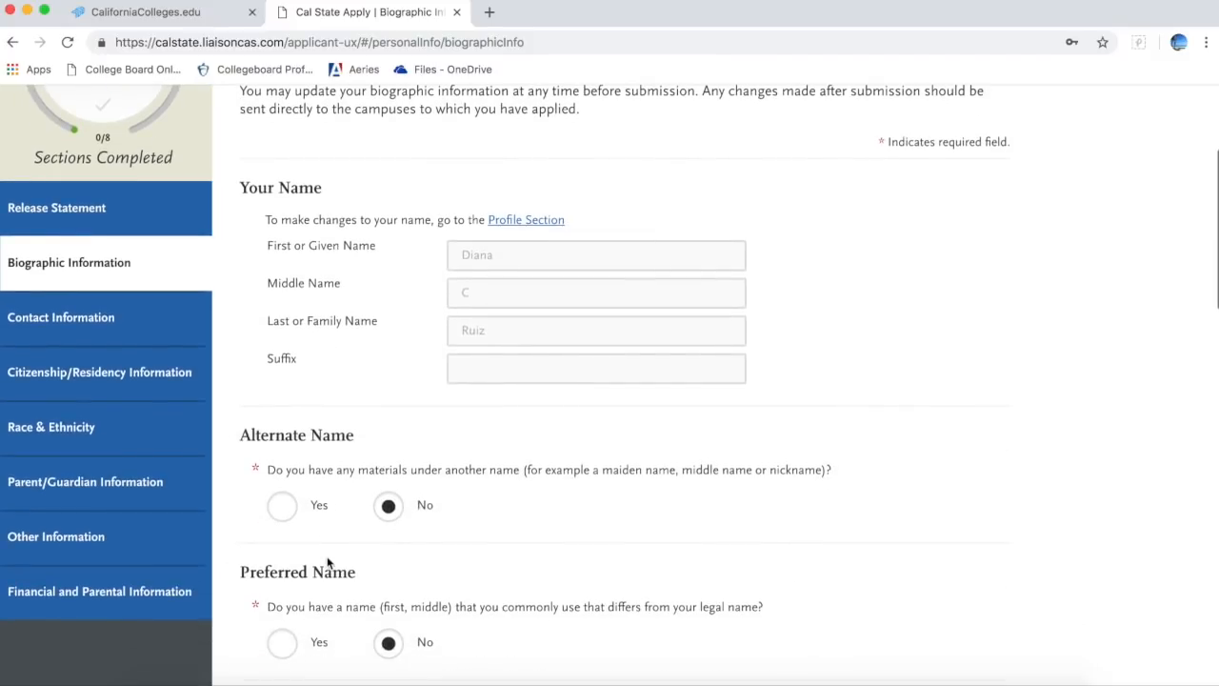
scroll(328, 562, "down", 4)
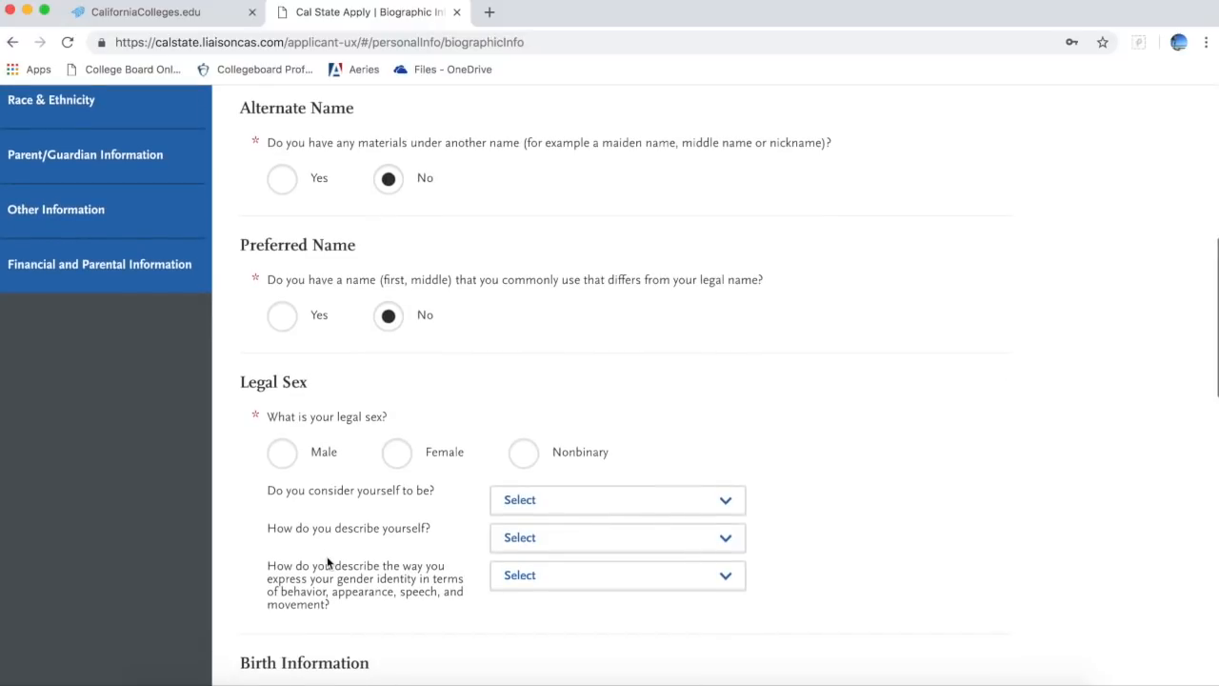
scroll(328, 562, "down", 2)
scroll(328, 562, "down", 4)
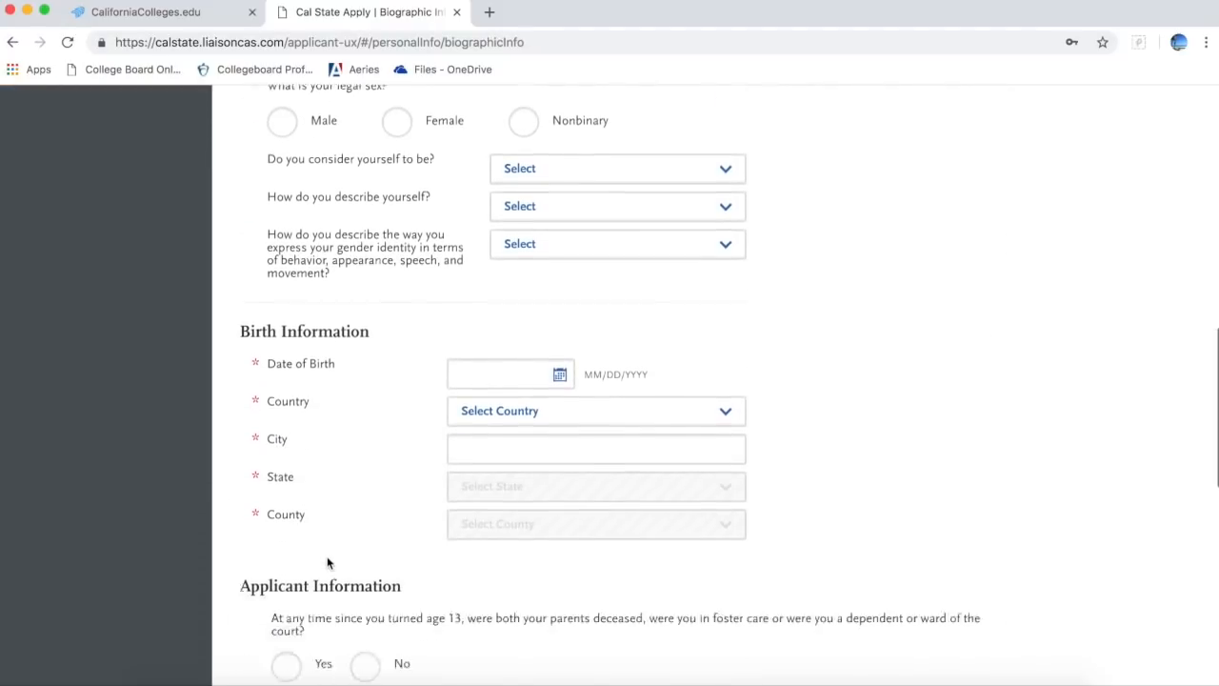
scroll(328, 562, "down", 5)
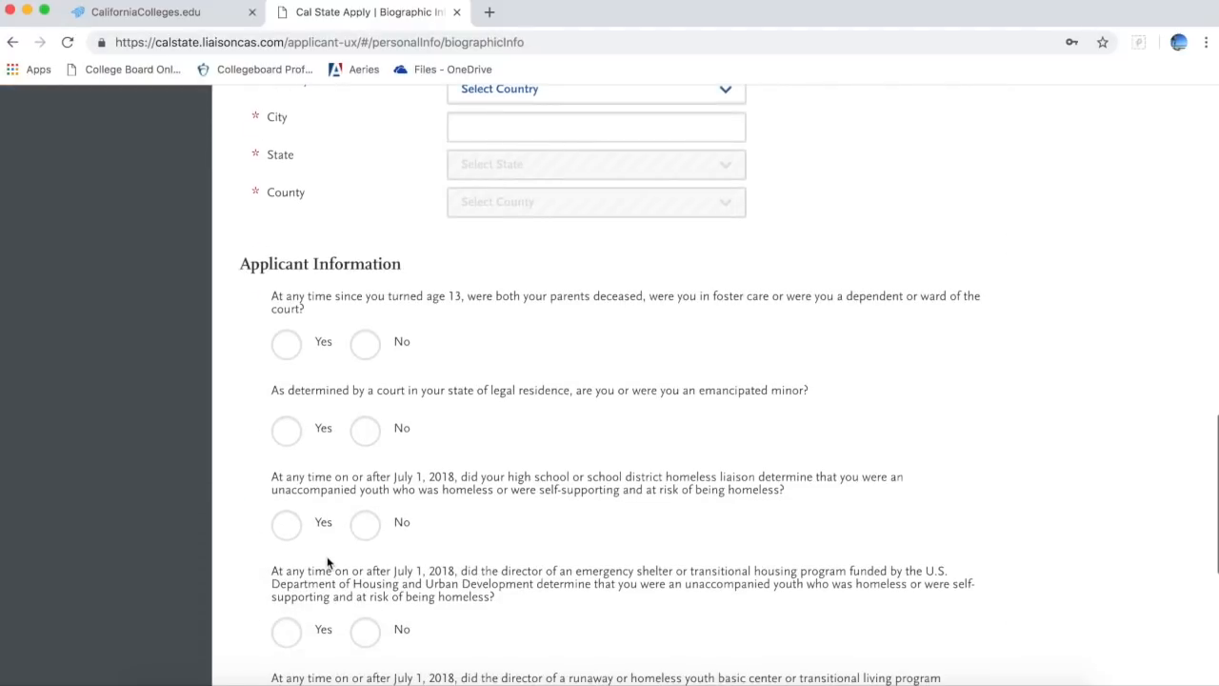
scroll(327, 558, "down", 2)
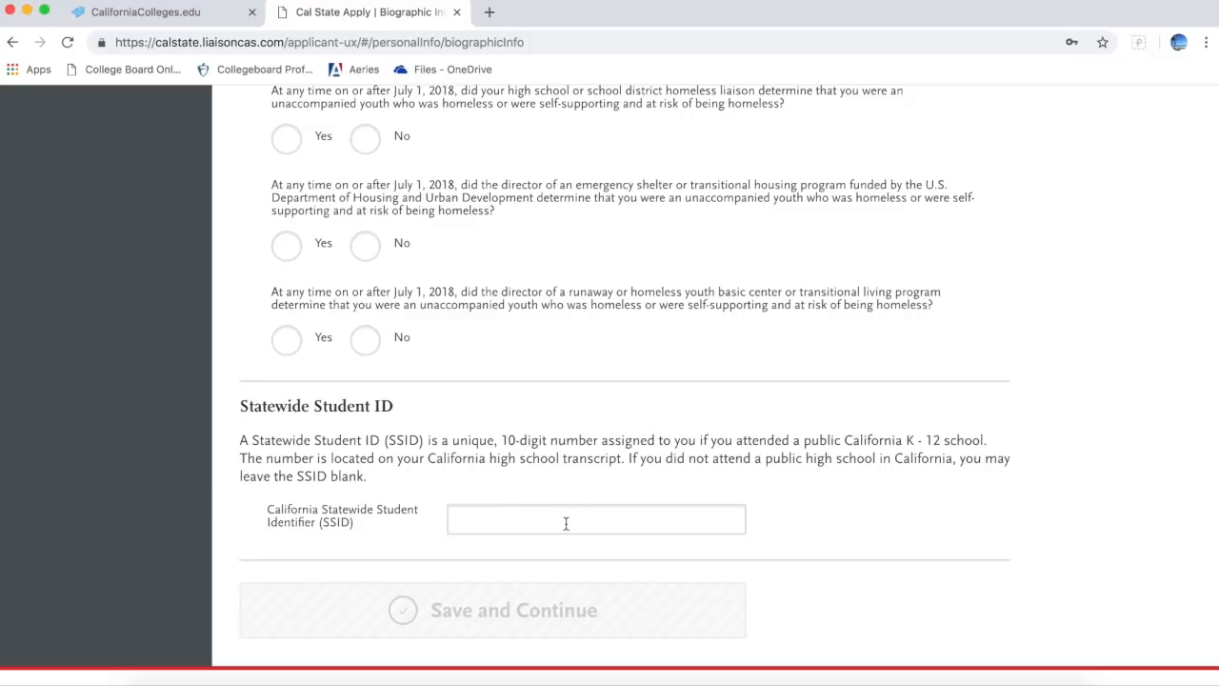
scroll(566, 524, "up", 20)
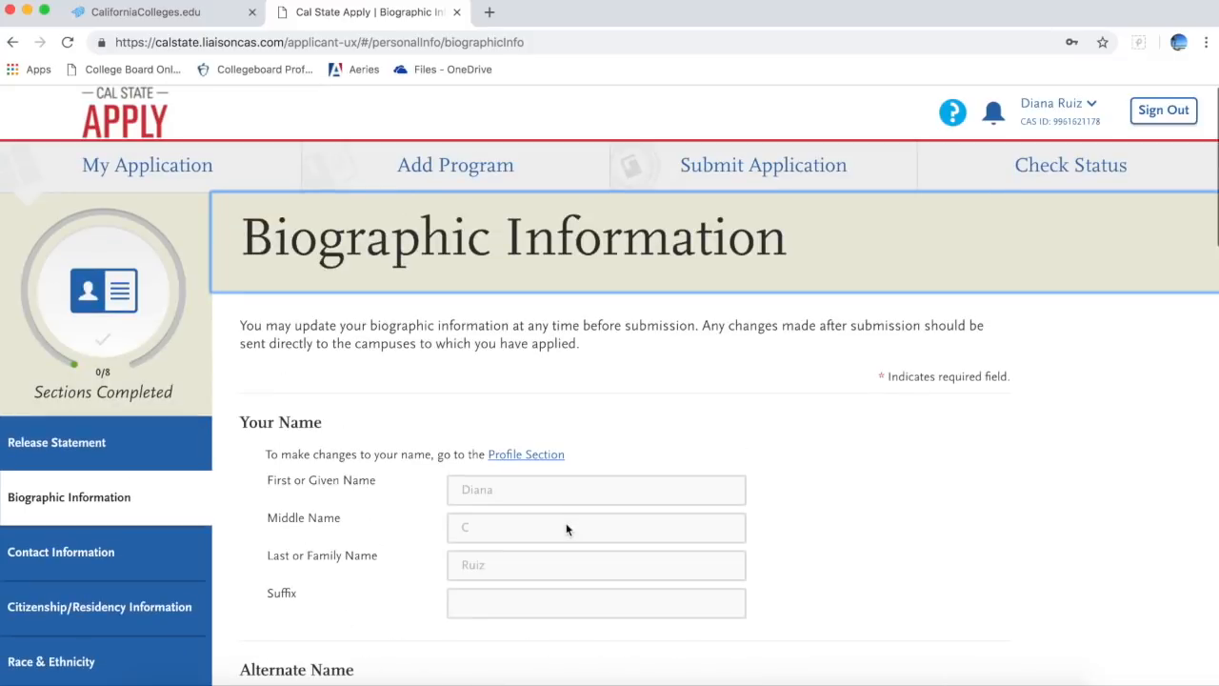
left_click(149, 570)
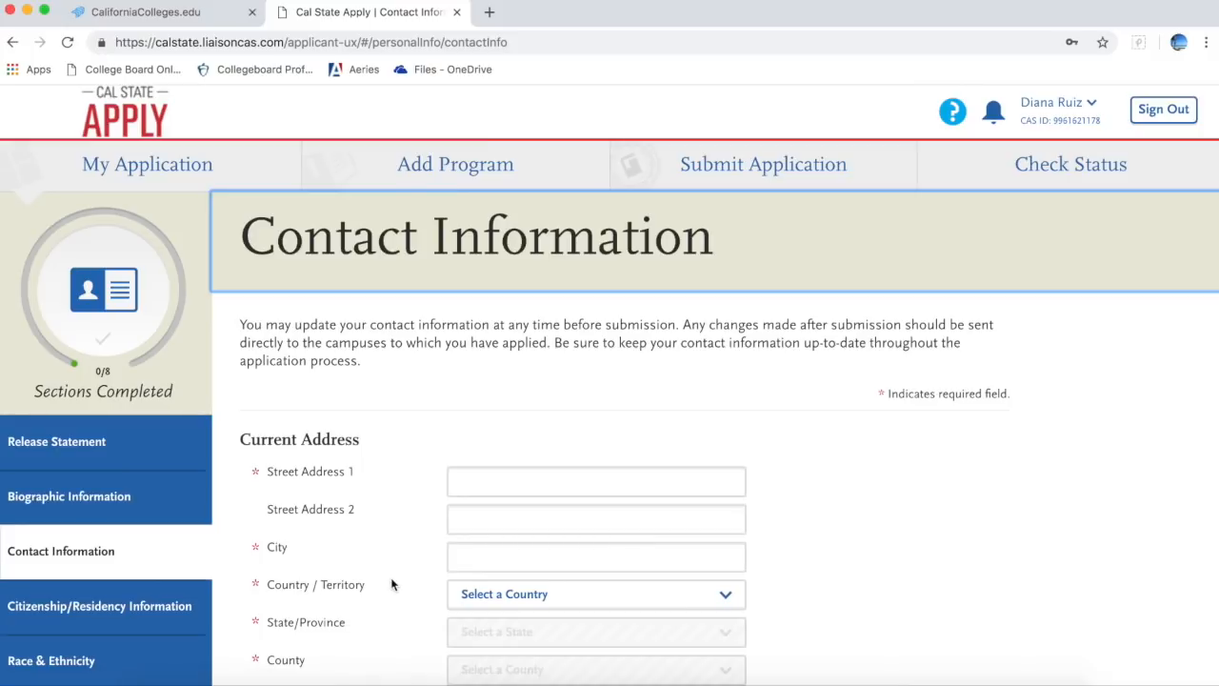
scroll(392, 584, "down", 1)
scroll(392, 584, "down", 4)
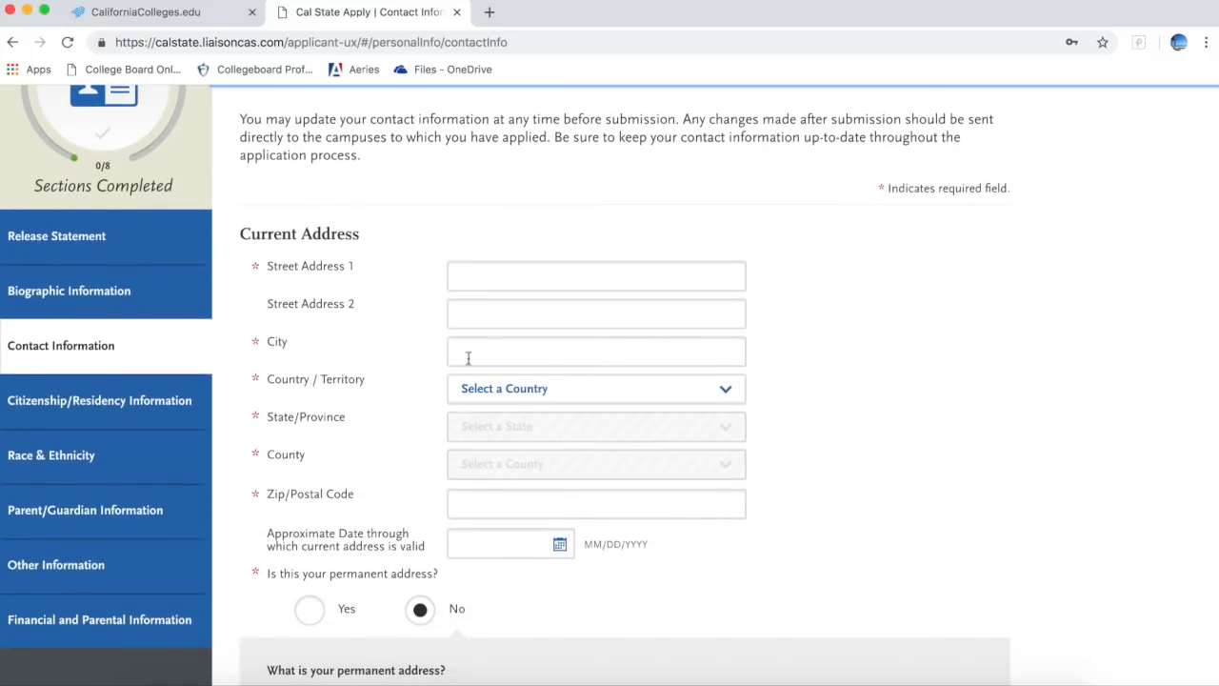
scroll(462, 417, "down", 3)
scroll(460, 420, "down", 4)
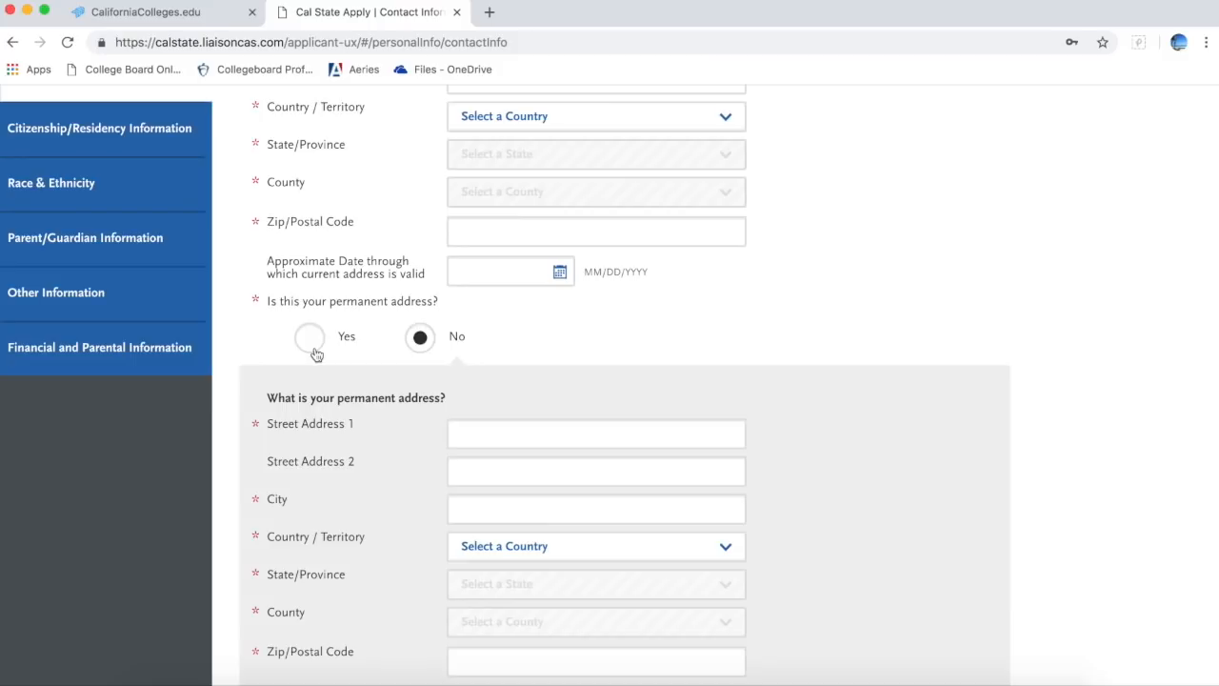
scroll(316, 352, "down", 12)
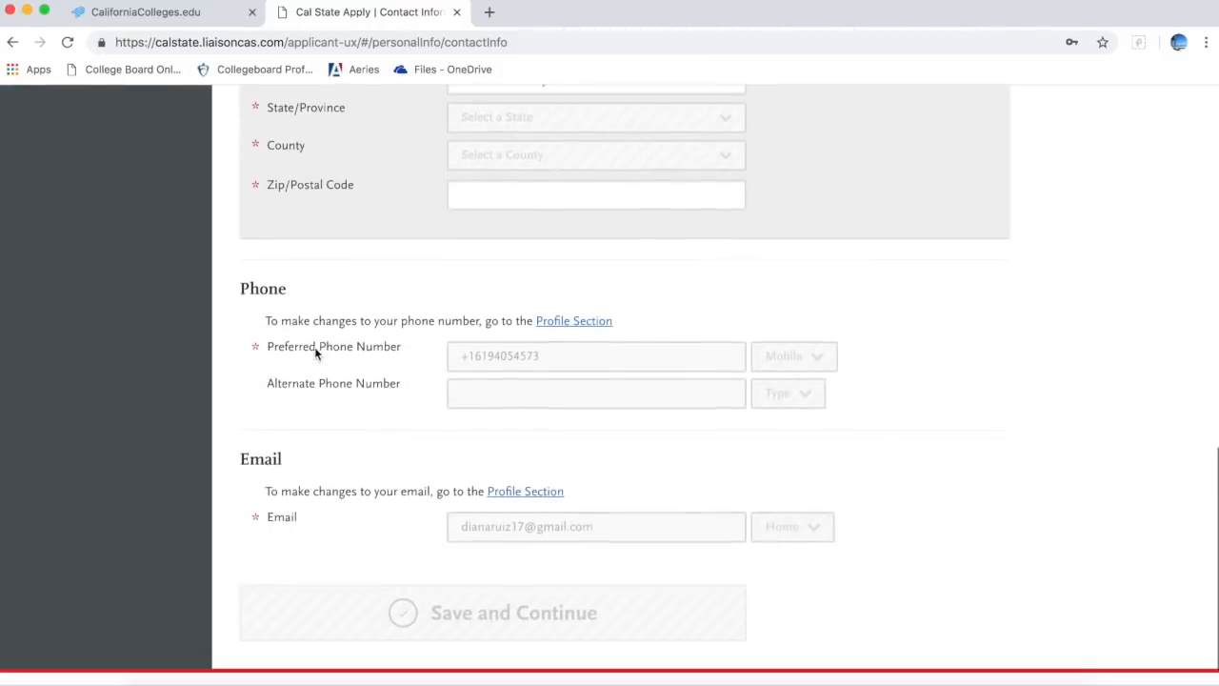
scroll(316, 346, "down", 1)
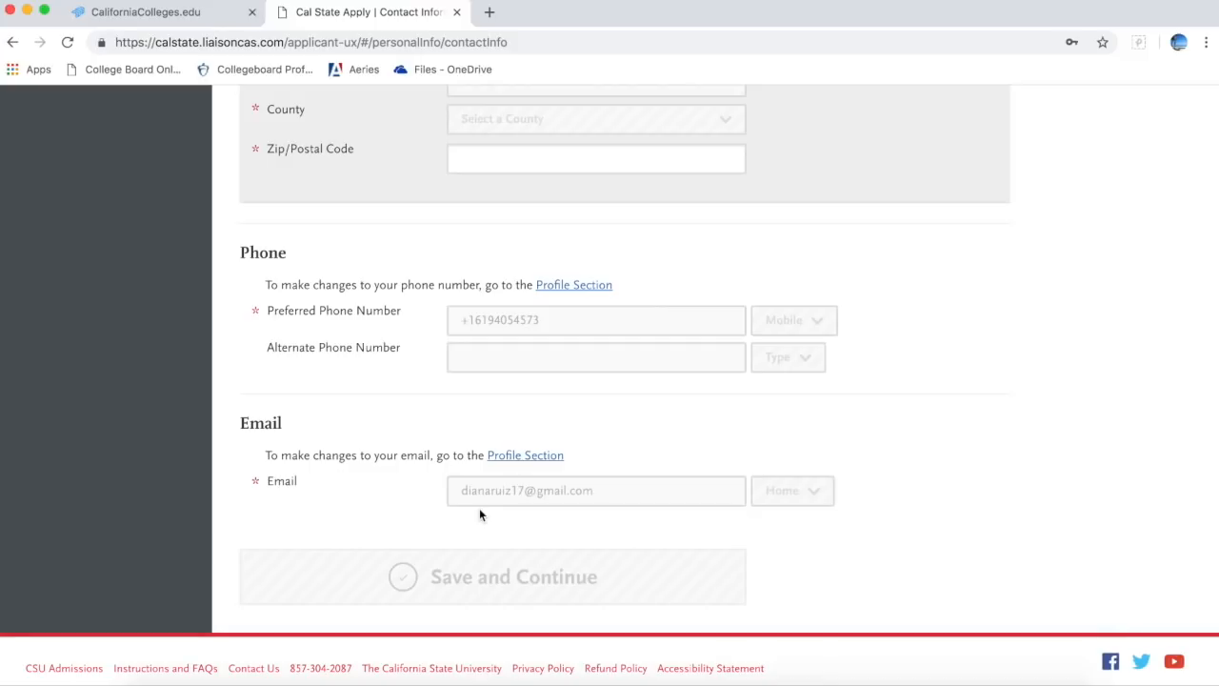
scroll(479, 511, "up", 12)
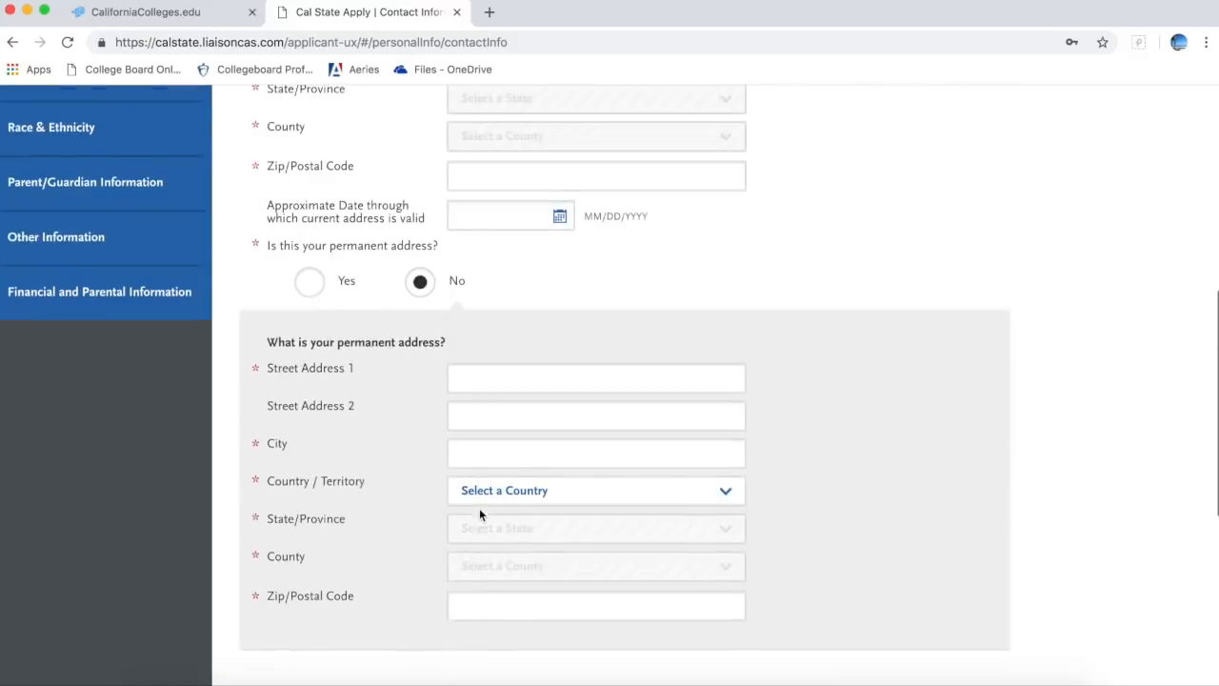
scroll(479, 511, "up", 15)
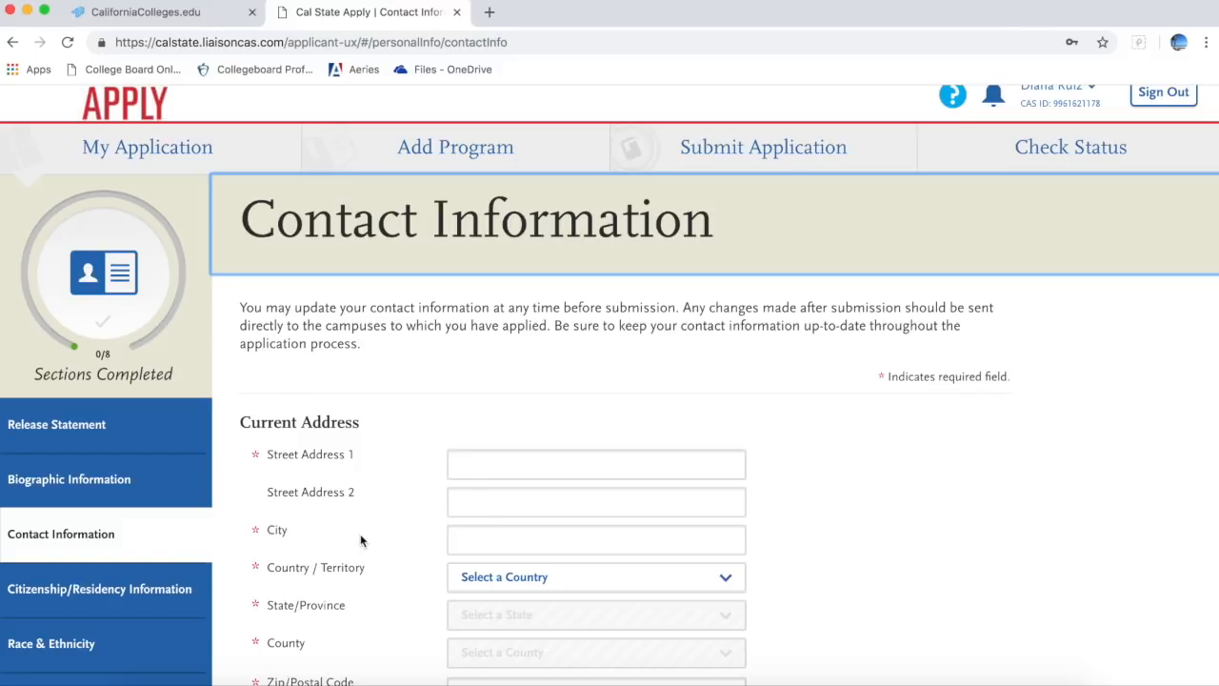
scroll(360, 534, "down", 3)
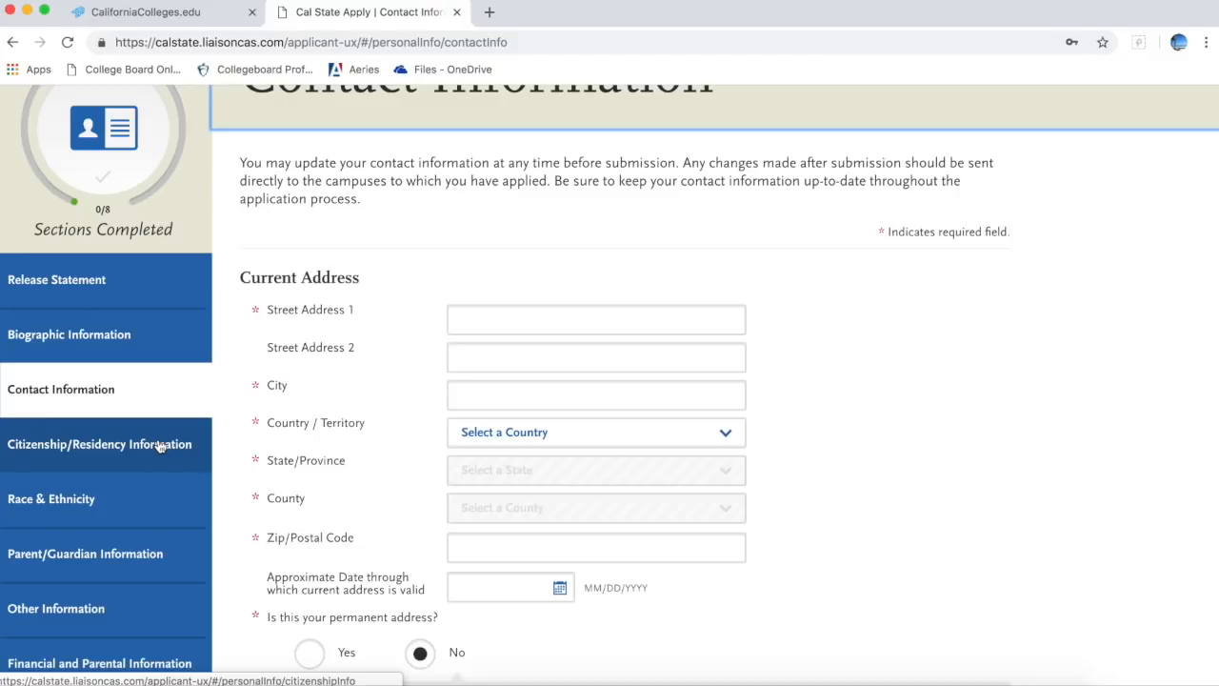
Step: Scroll through the Citizenship/Residency Information page
left_click(160, 446)
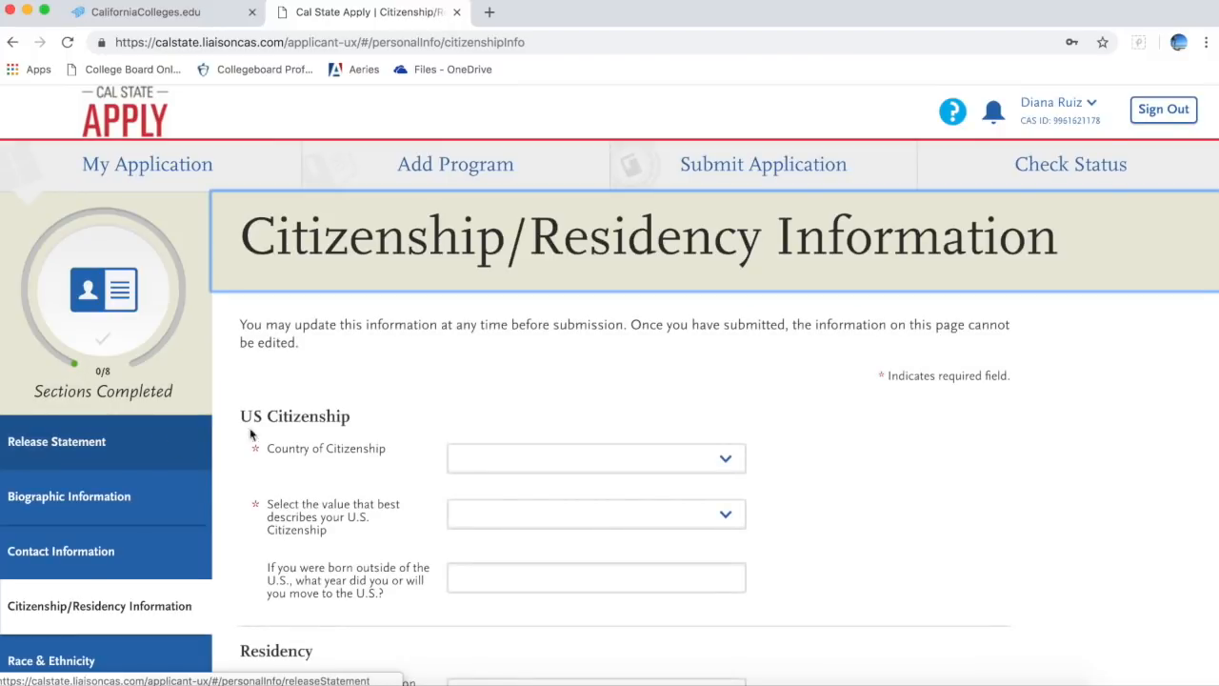
scroll(349, 449, "down", 3)
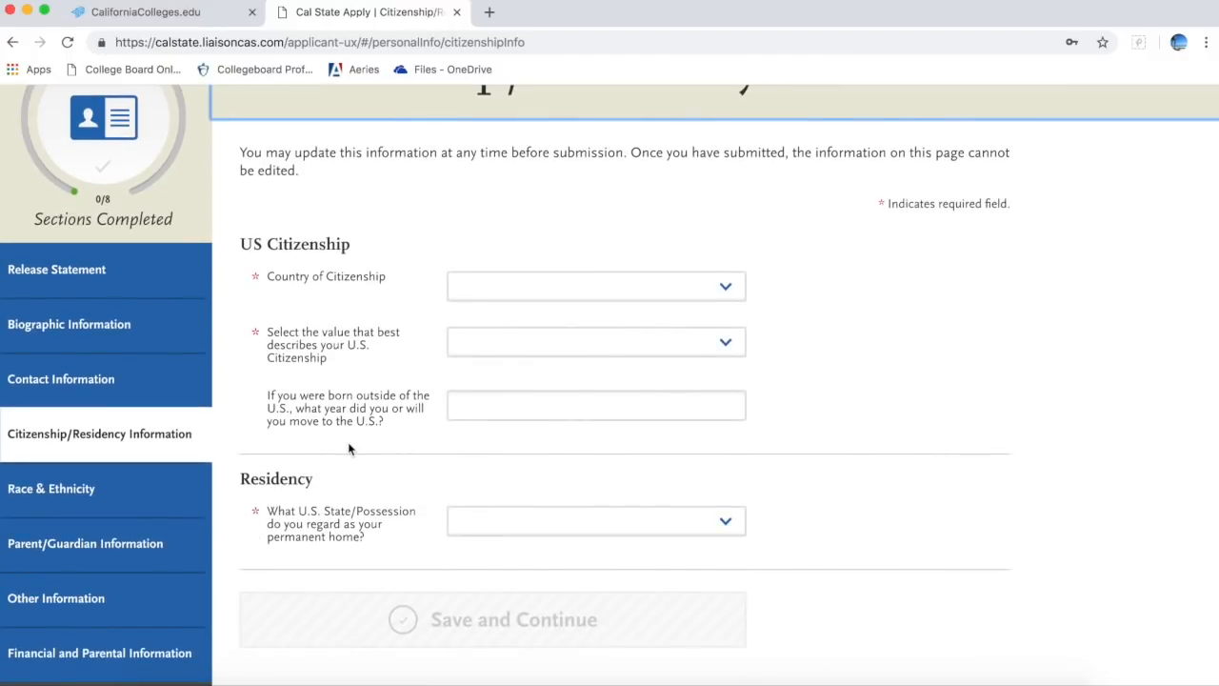
scroll(348, 449, "down", 1)
scroll(349, 448, "down", 3)
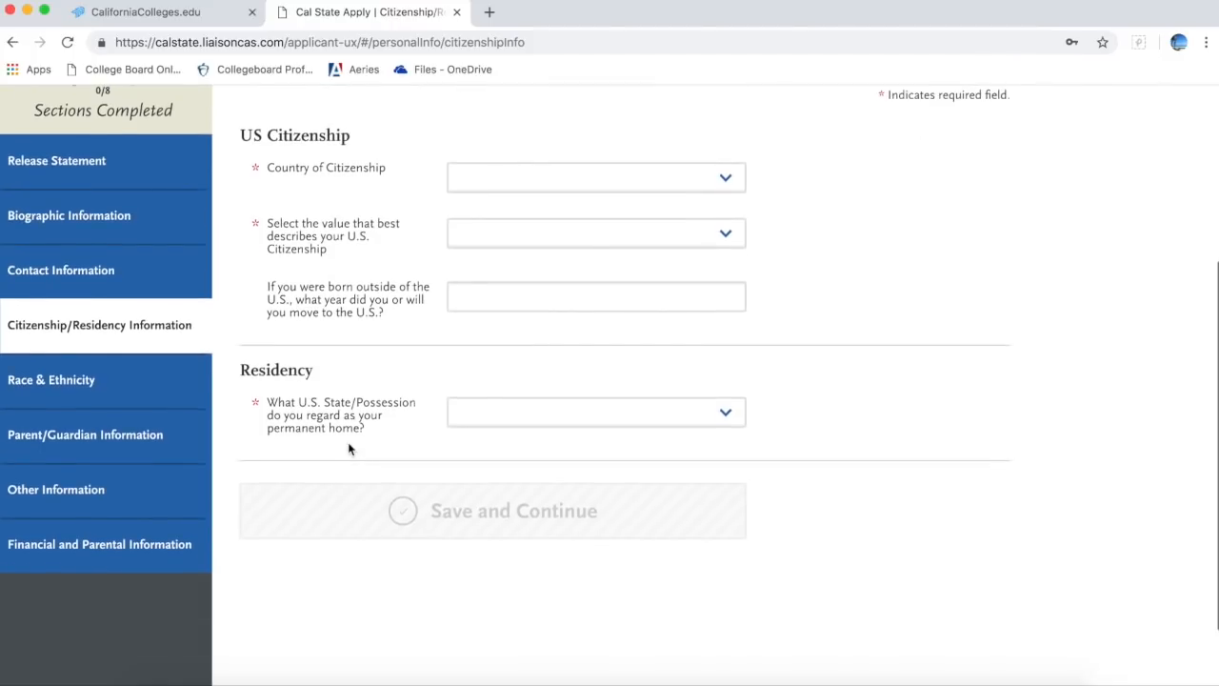
scroll(349, 449, "down", 2)
scroll(349, 449, "up", 1)
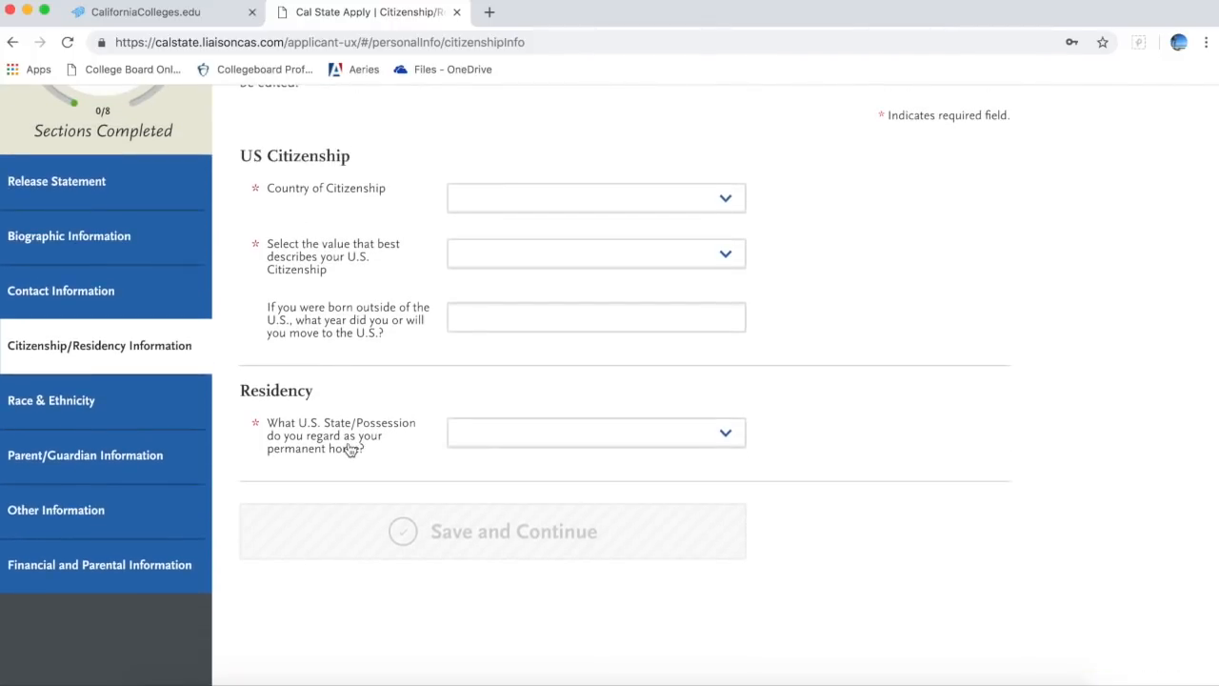
Step: Scroll through the Race & Ethnicity page, then move on to Parent/Guardian Information
left_click(160, 433)
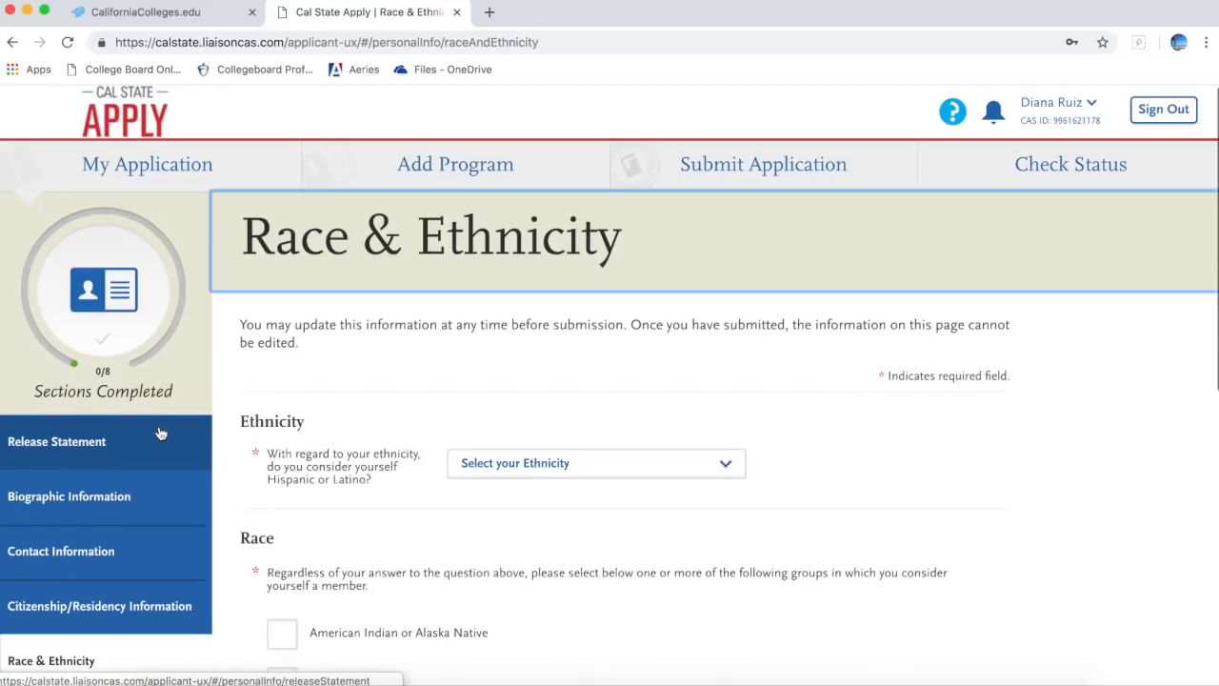
scroll(360, 461, "down", 3)
scroll(359, 461, "down", 10)
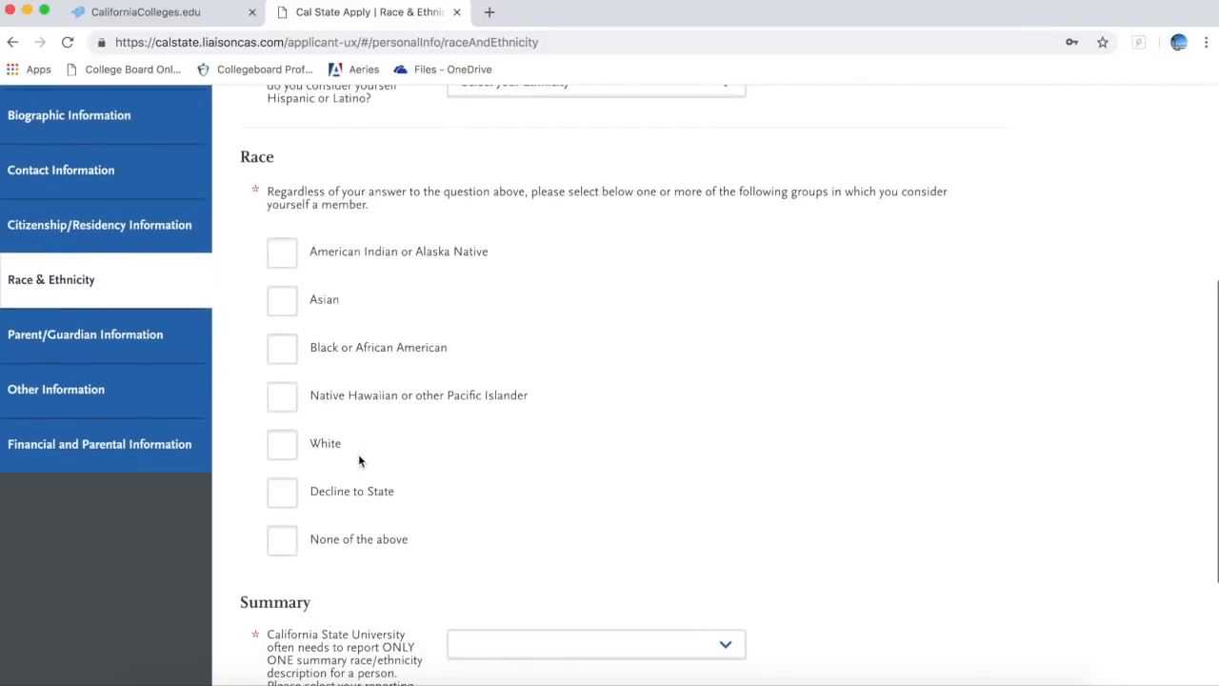
scroll(359, 459, "up", 5)
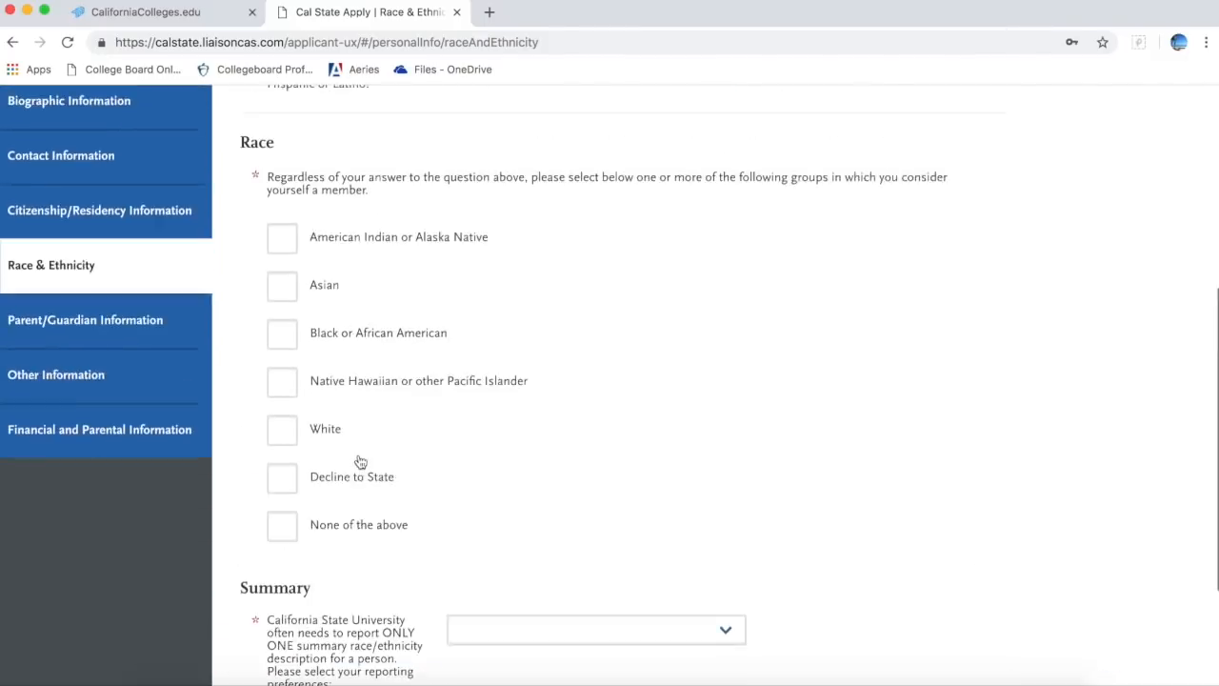
left_click(188, 375)
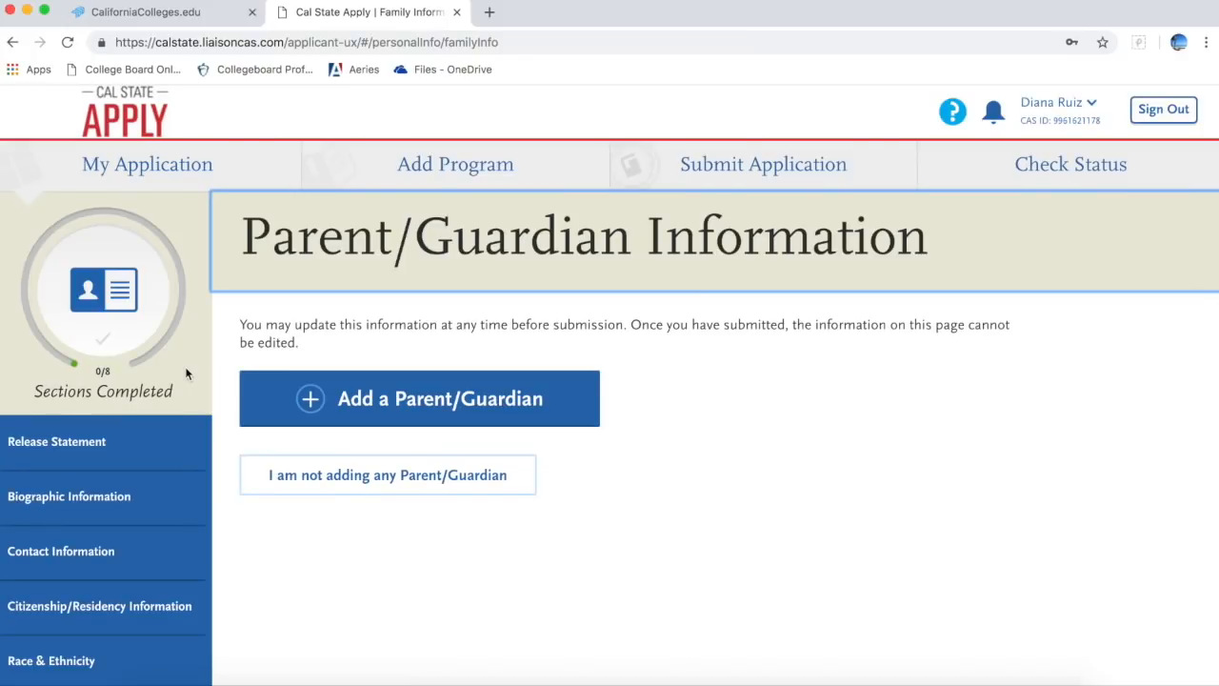
Step: Open Other Information and scroll down to the Military Dependent Question
scroll(326, 469, "down", 3)
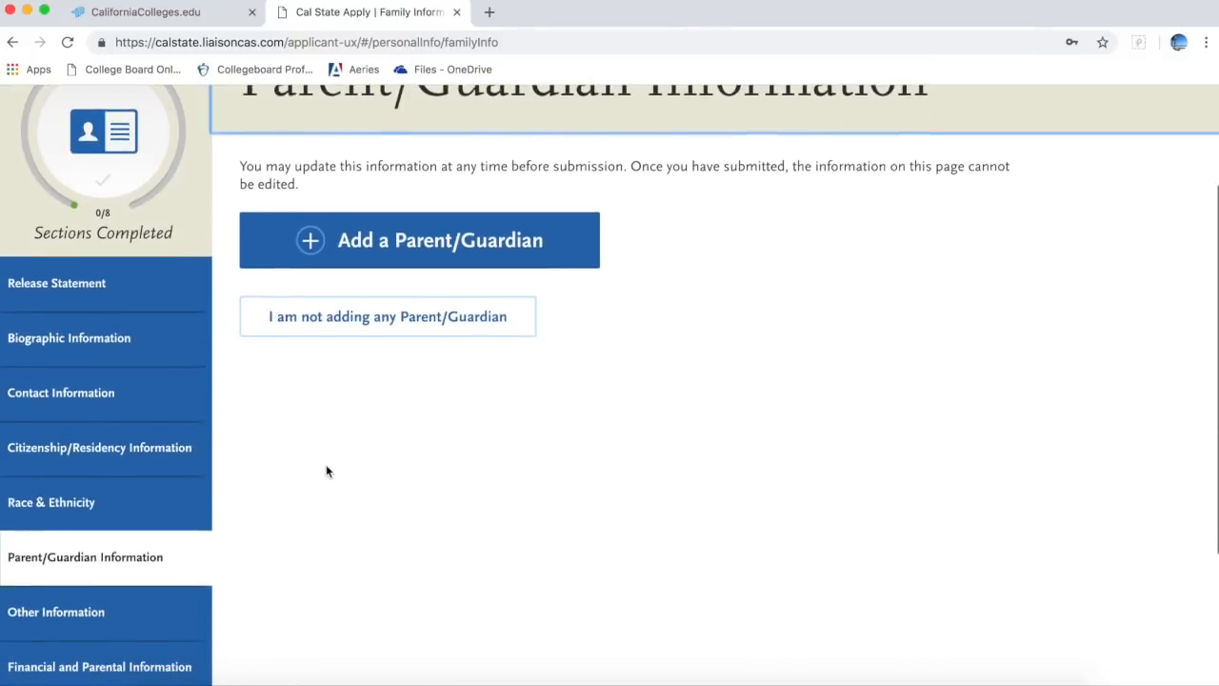
left_click(186, 490)
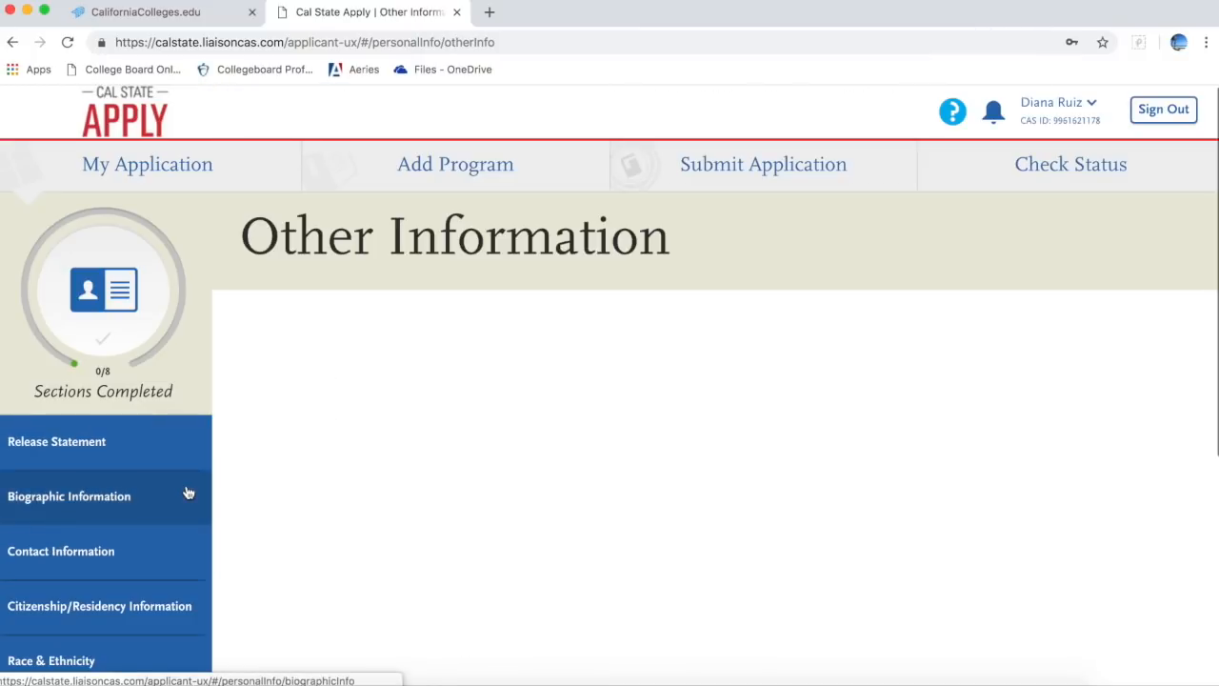
scroll(407, 567, "down", 3)
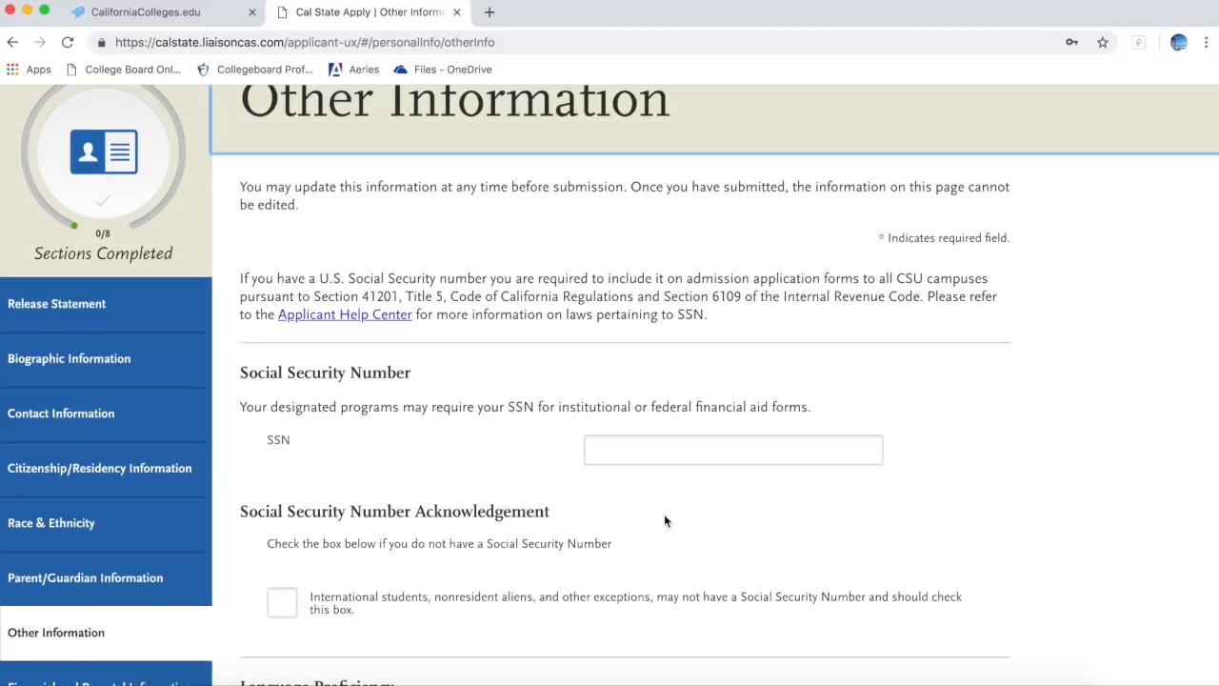
scroll(664, 520, "down", 3)
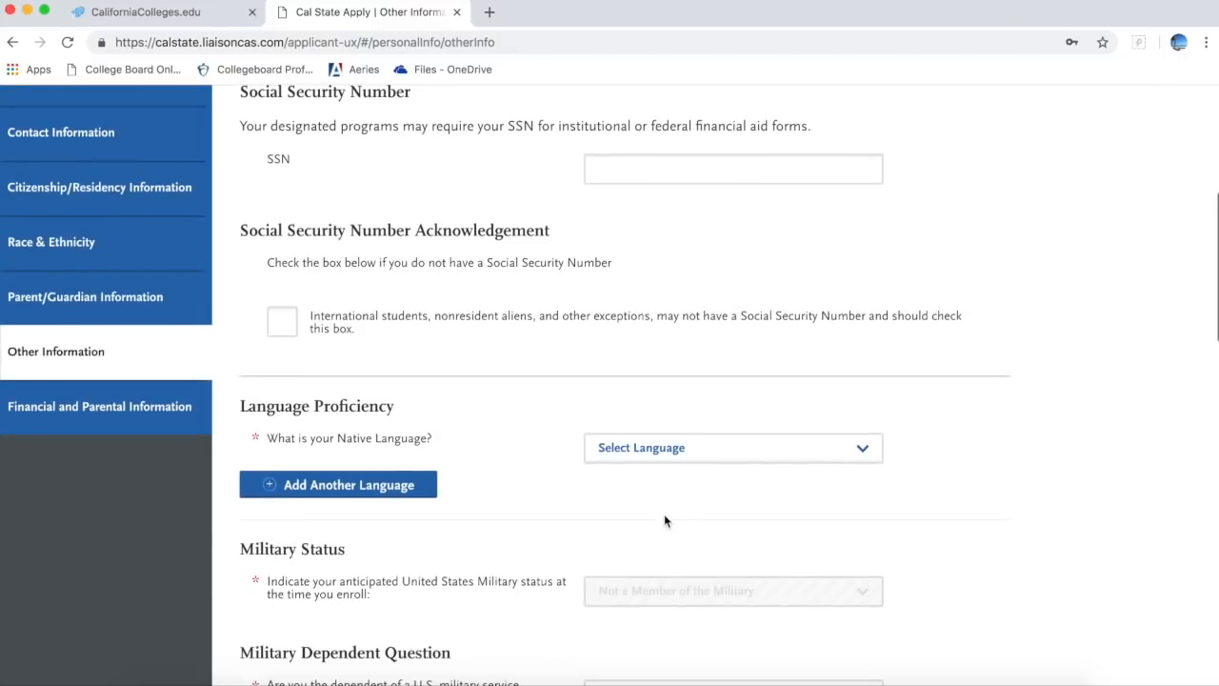
scroll(664, 520, "down", 1)
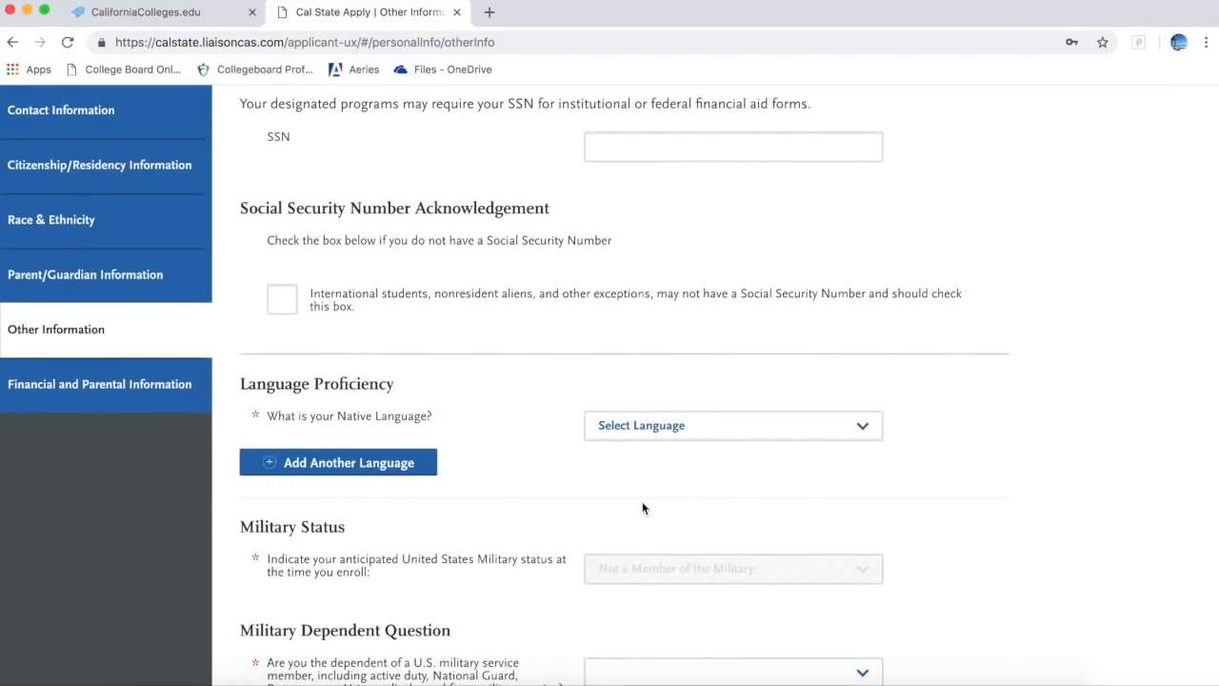
scroll(642, 508, "down", 2)
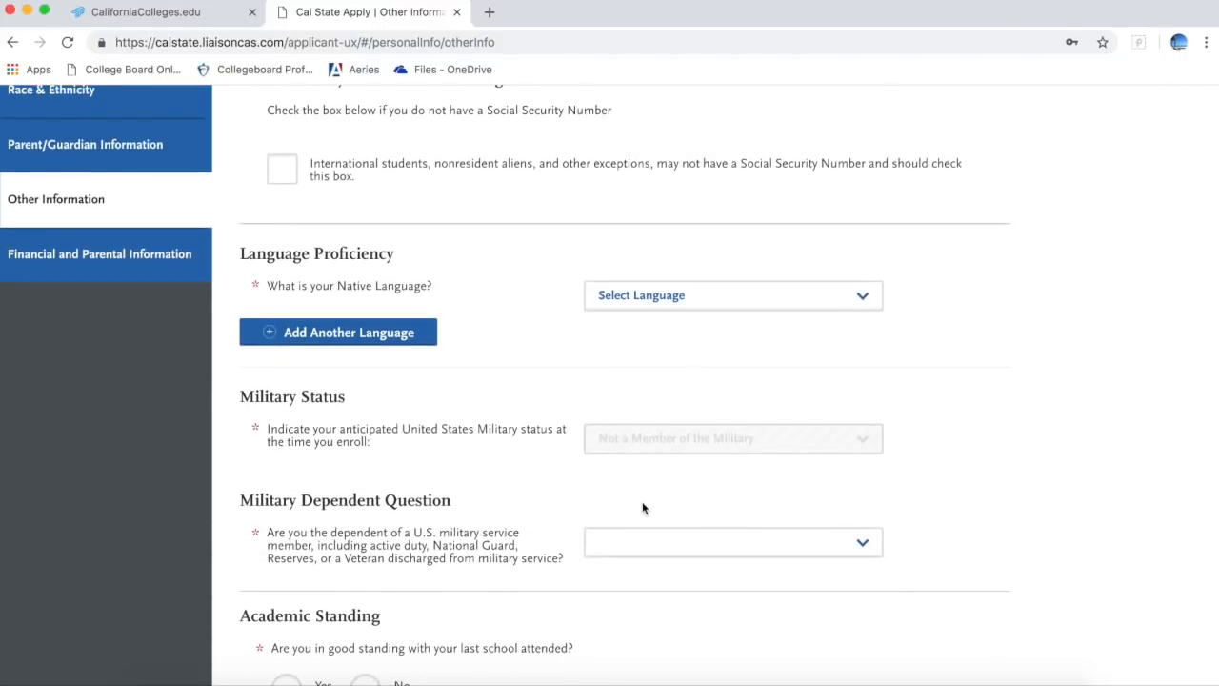
scroll(642, 507, "down", 1)
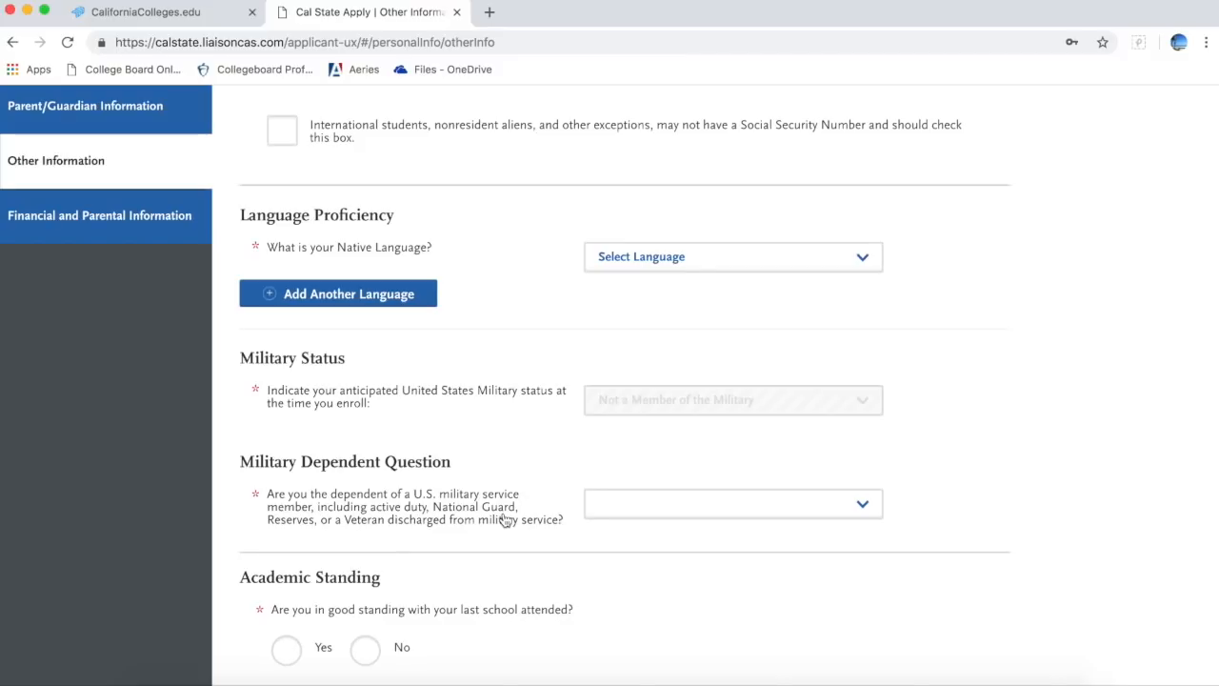
left_click(615, 515)
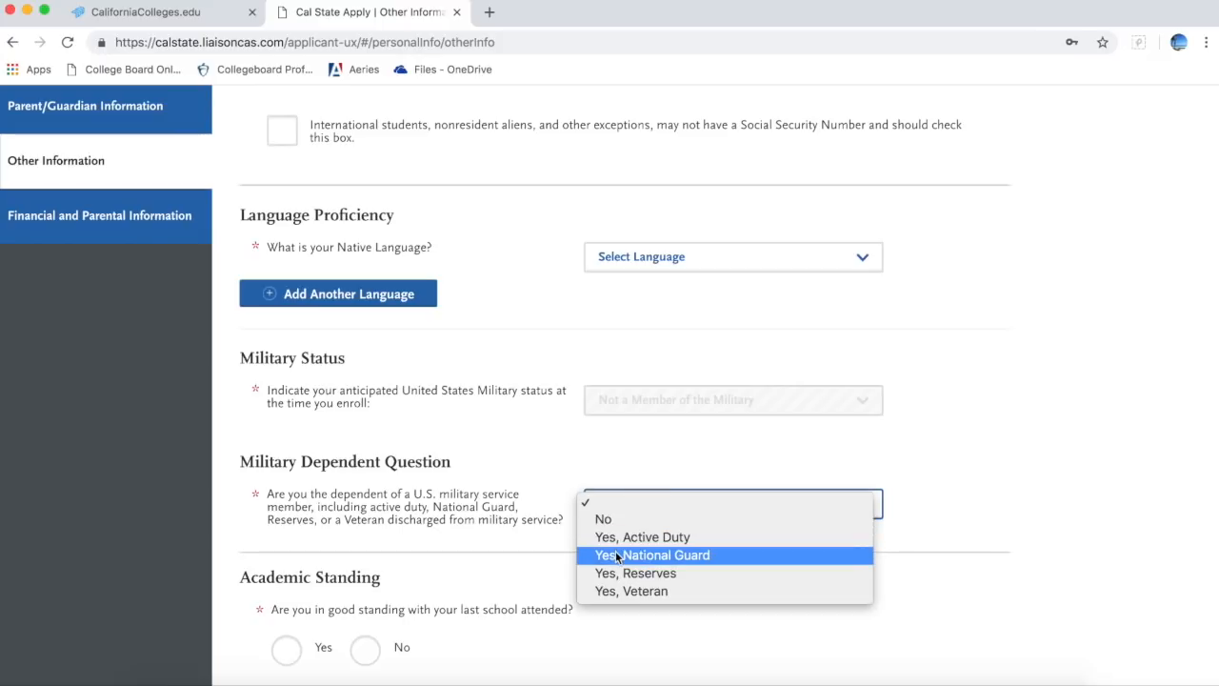
left_click(478, 572)
scroll(479, 572, "down", 5)
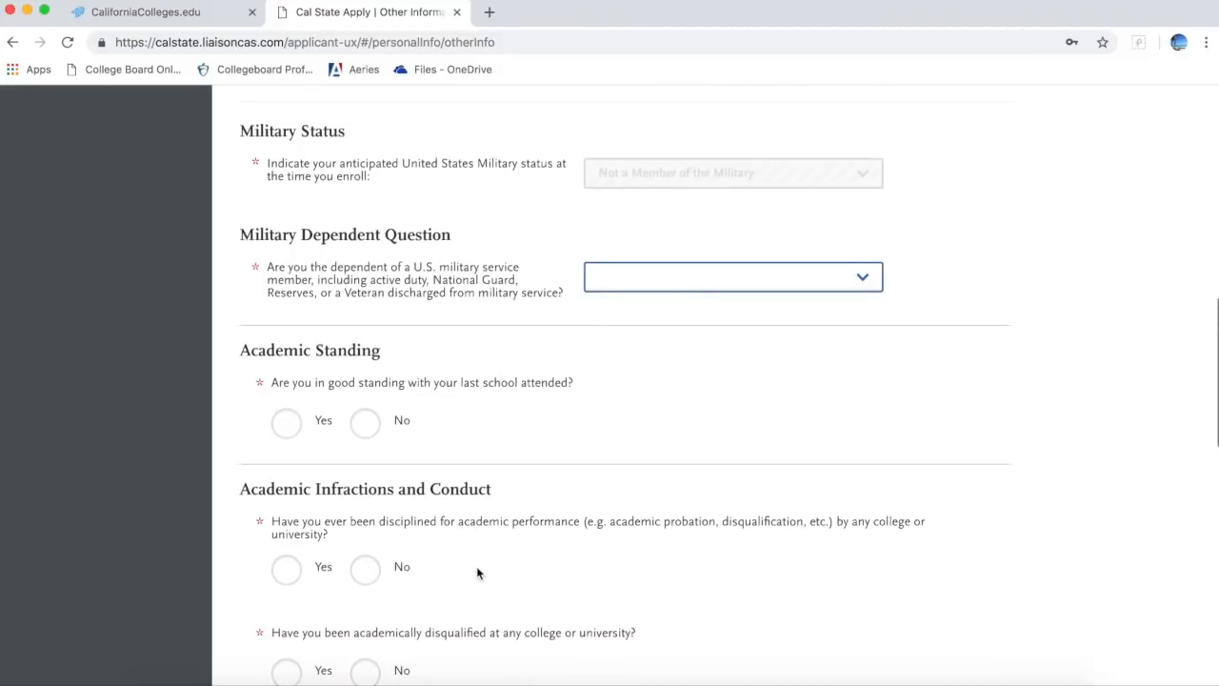
scroll(531, 437, "down", 3)
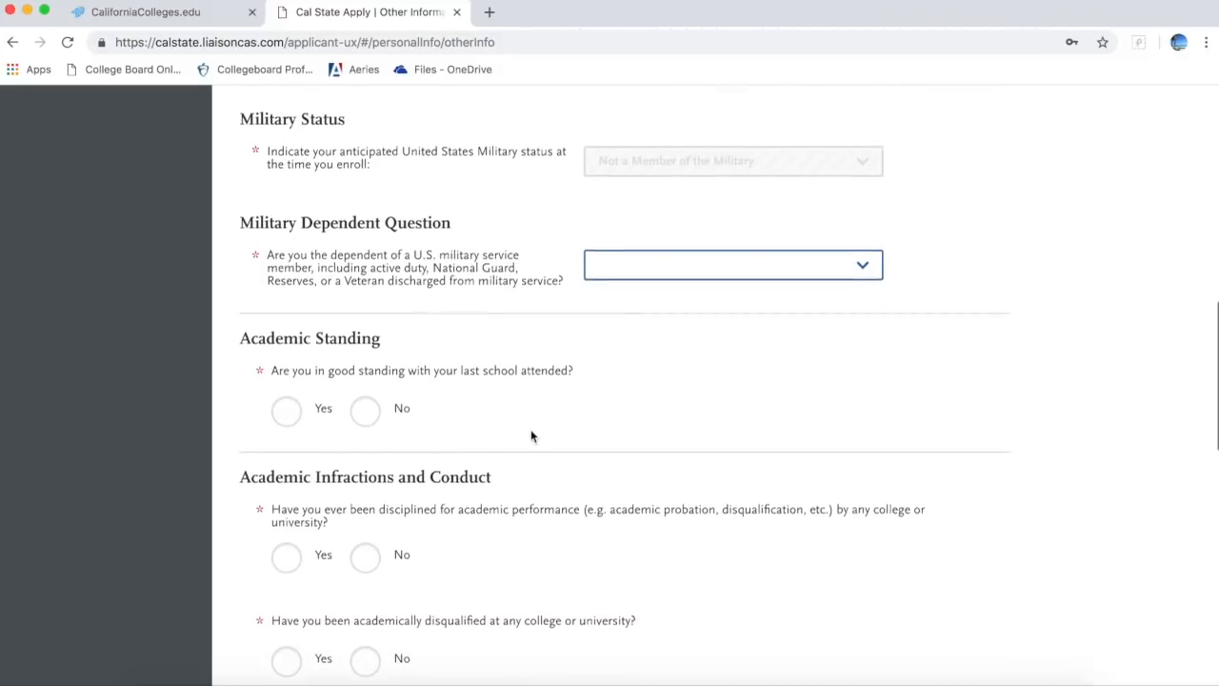
scroll(531, 436, "down", 3)
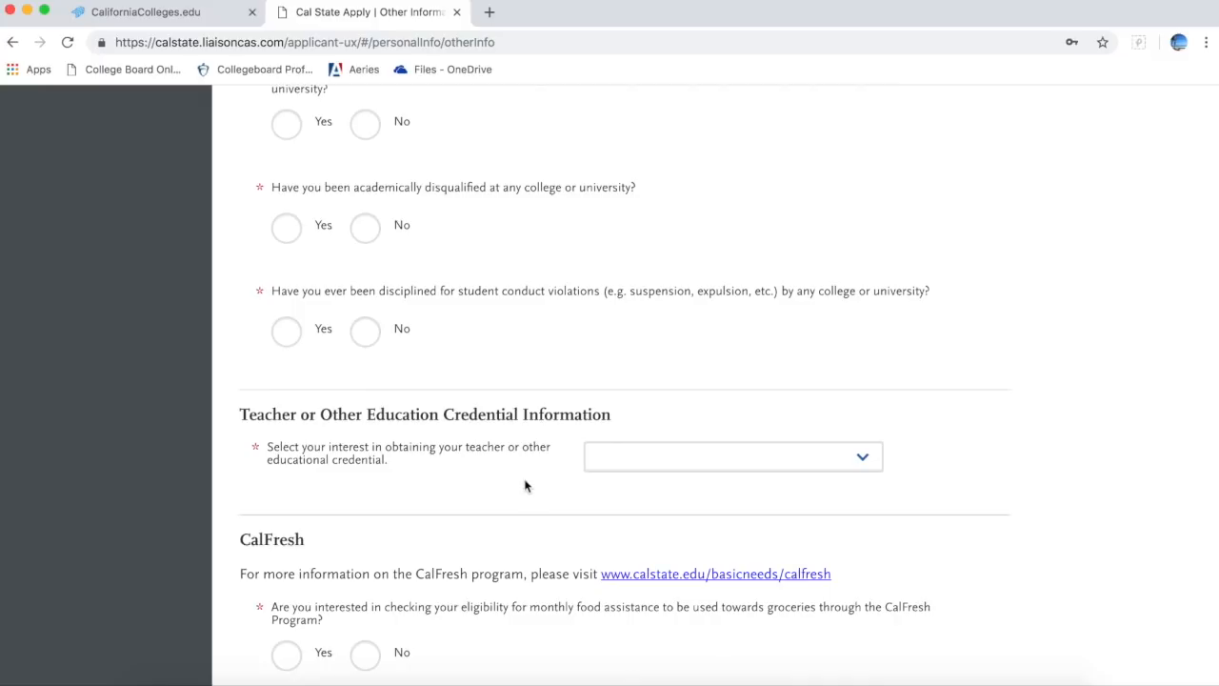
left_click(650, 455)
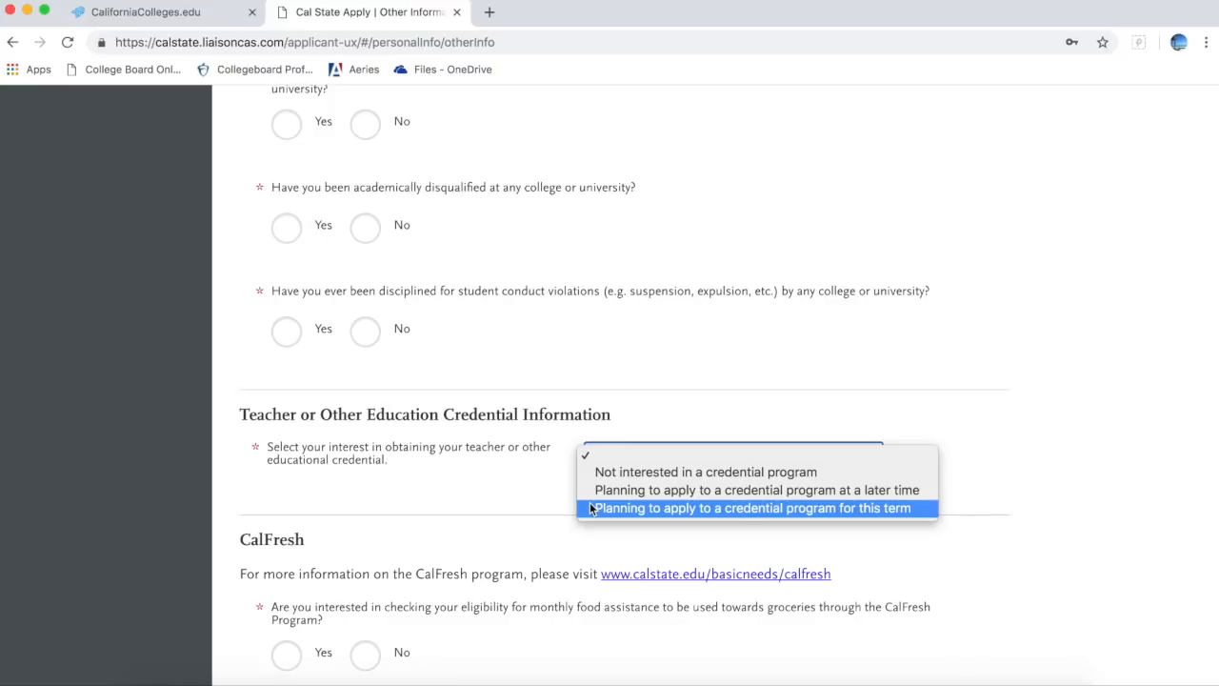
left_click(511, 495)
scroll(512, 500, "down", 4)
scroll(511, 500, "down", 1)
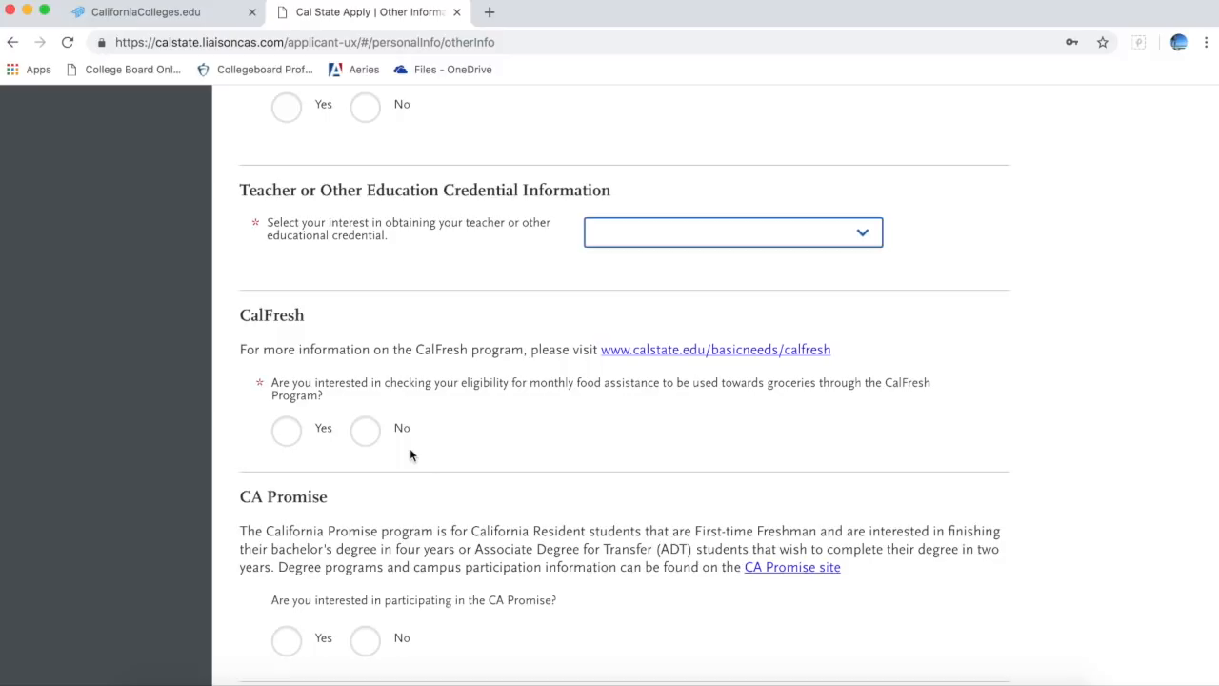
scroll(411, 451, "down", 3)
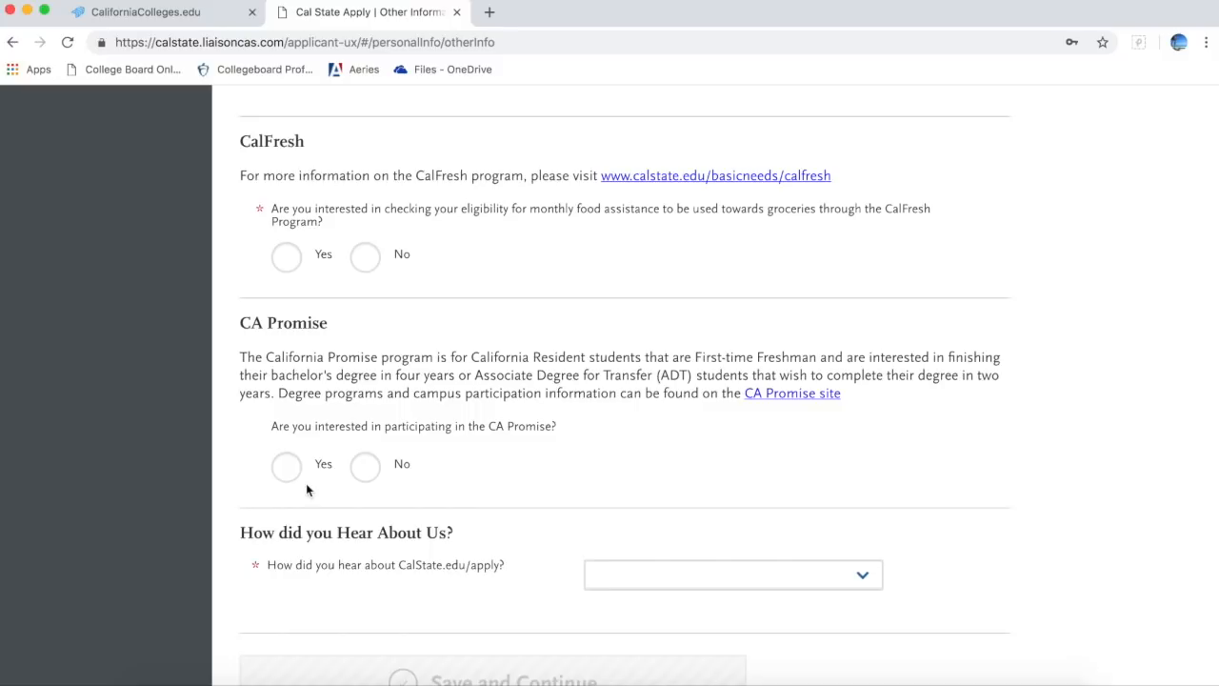
scroll(306, 482, "down", 2)
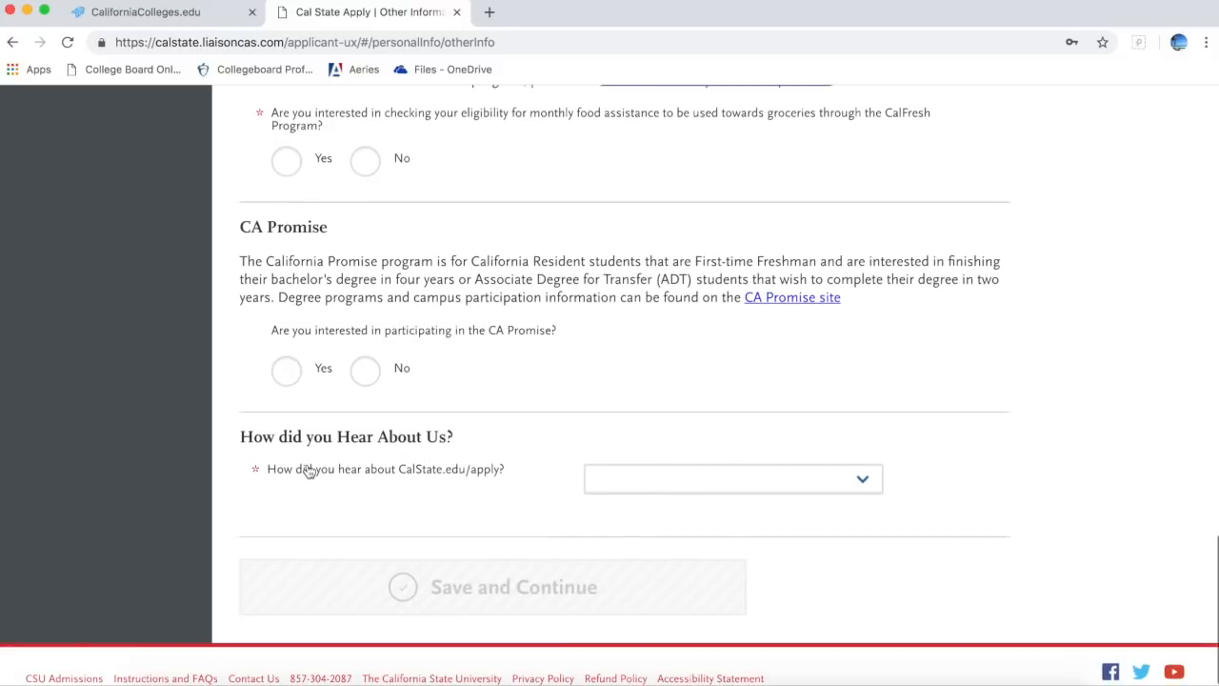
left_click(628, 477)
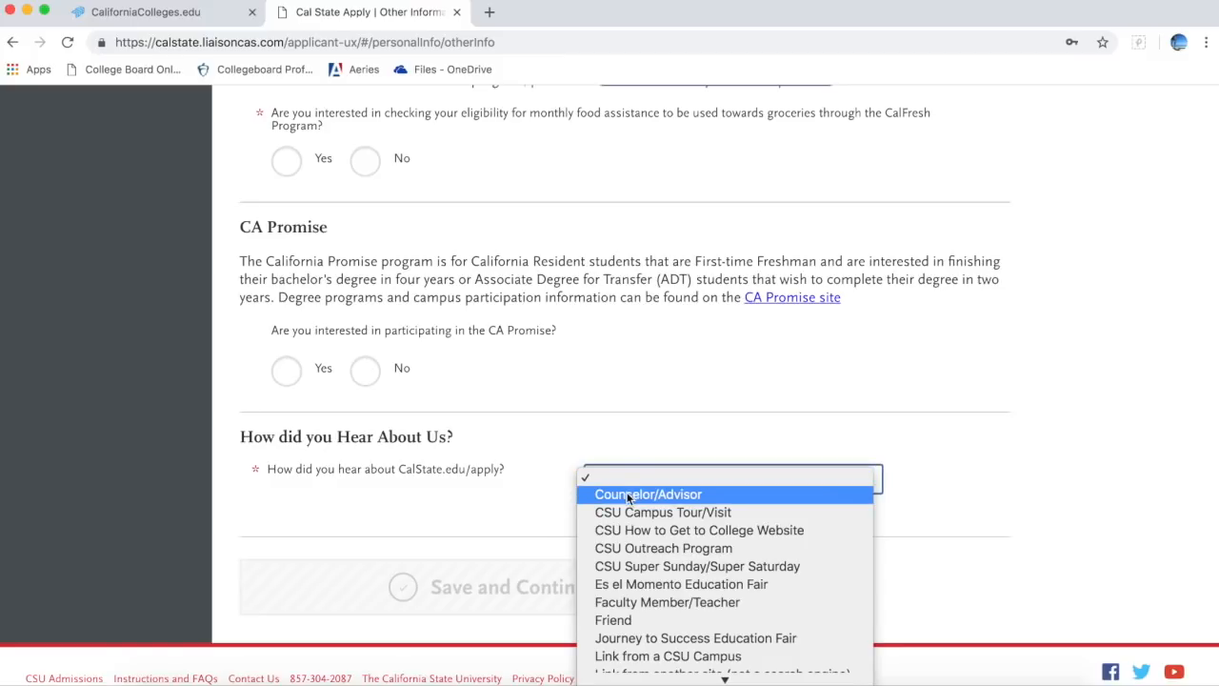
left_click(558, 513)
scroll(556, 511, "up", 15)
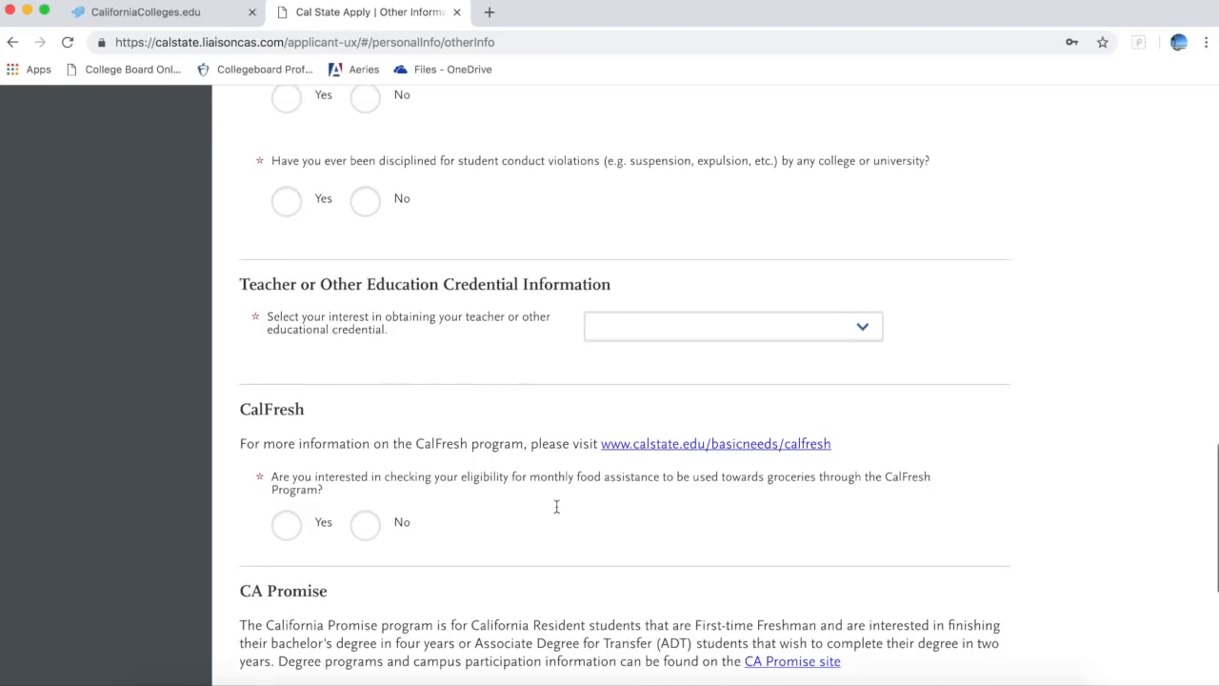
scroll(558, 507, "up", 5)
scroll(558, 509, "down", 3)
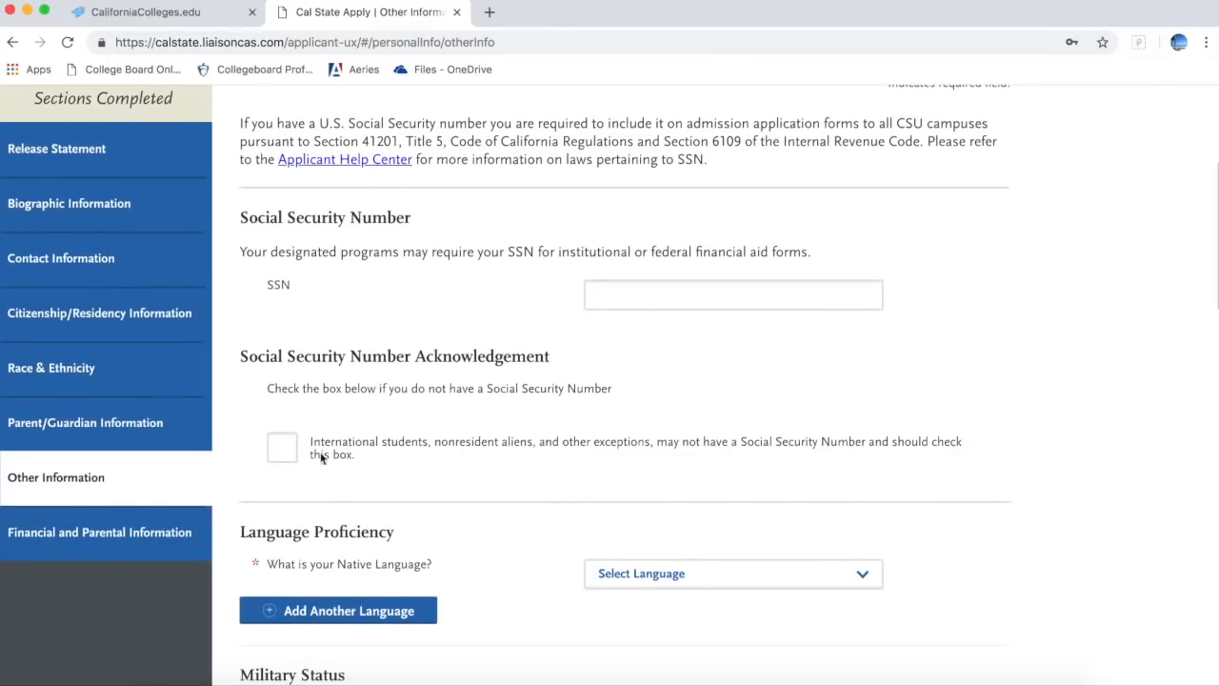
left_click(206, 529)
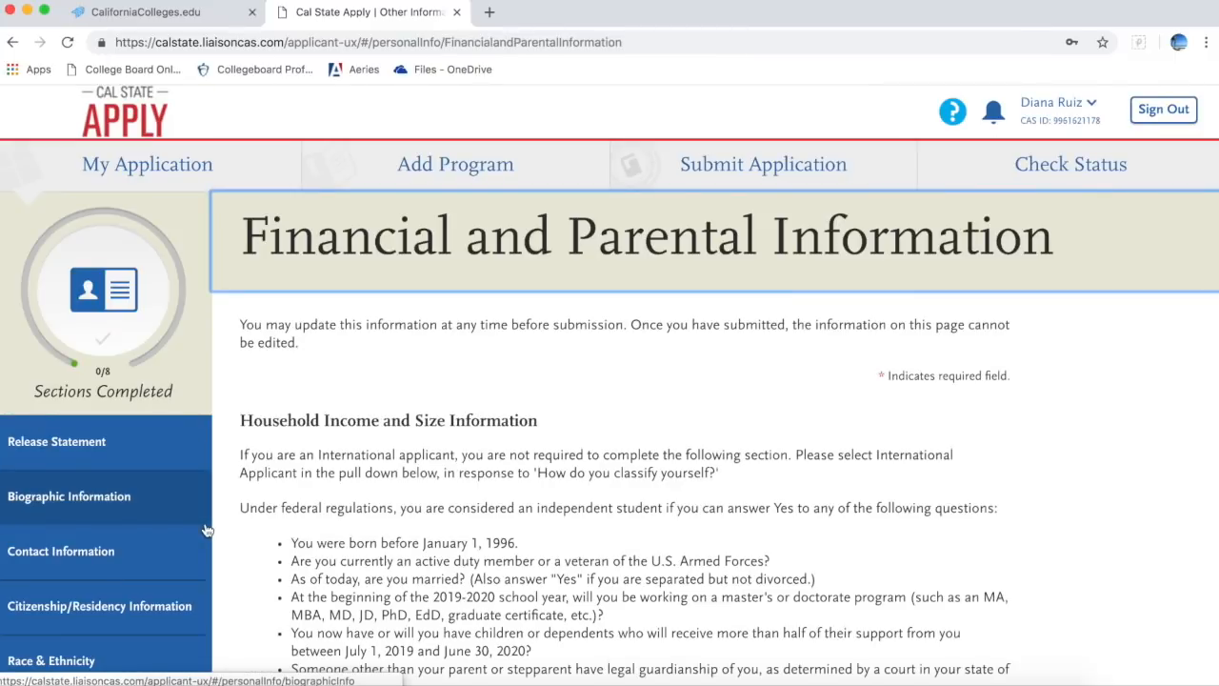
Step: Scroll down and back up the Financial and Parental Information page, then return to My Application
scroll(349, 541, "down", 5)
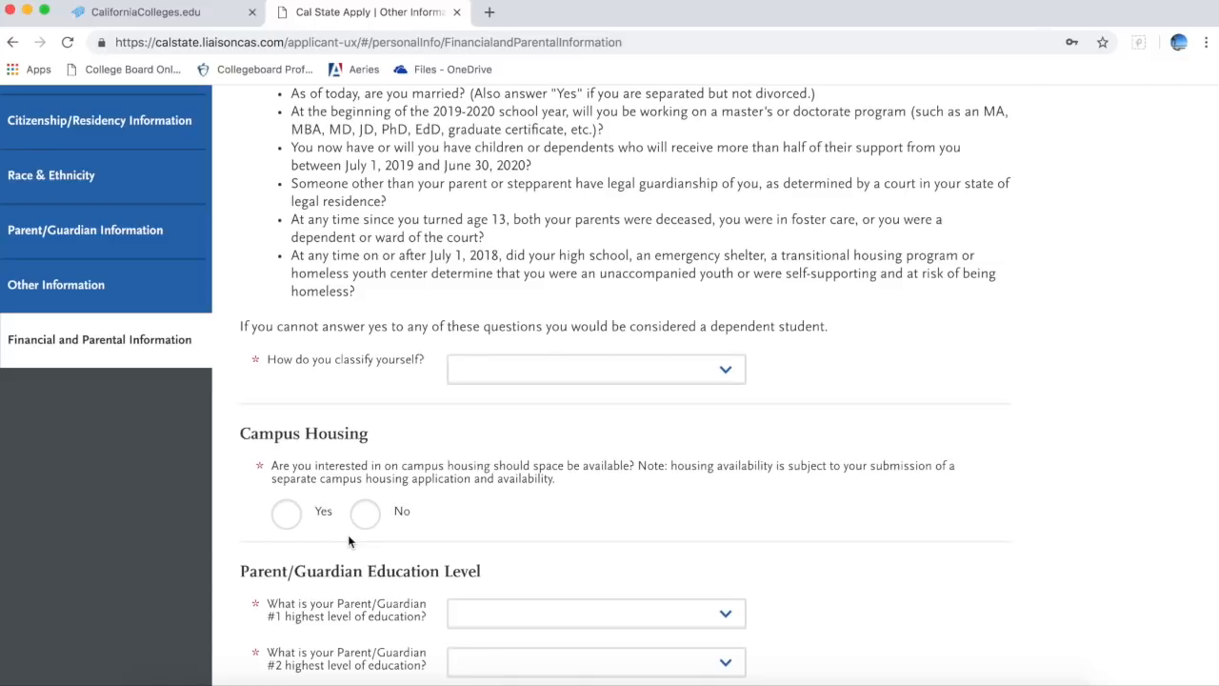
scroll(349, 541, "down", 2)
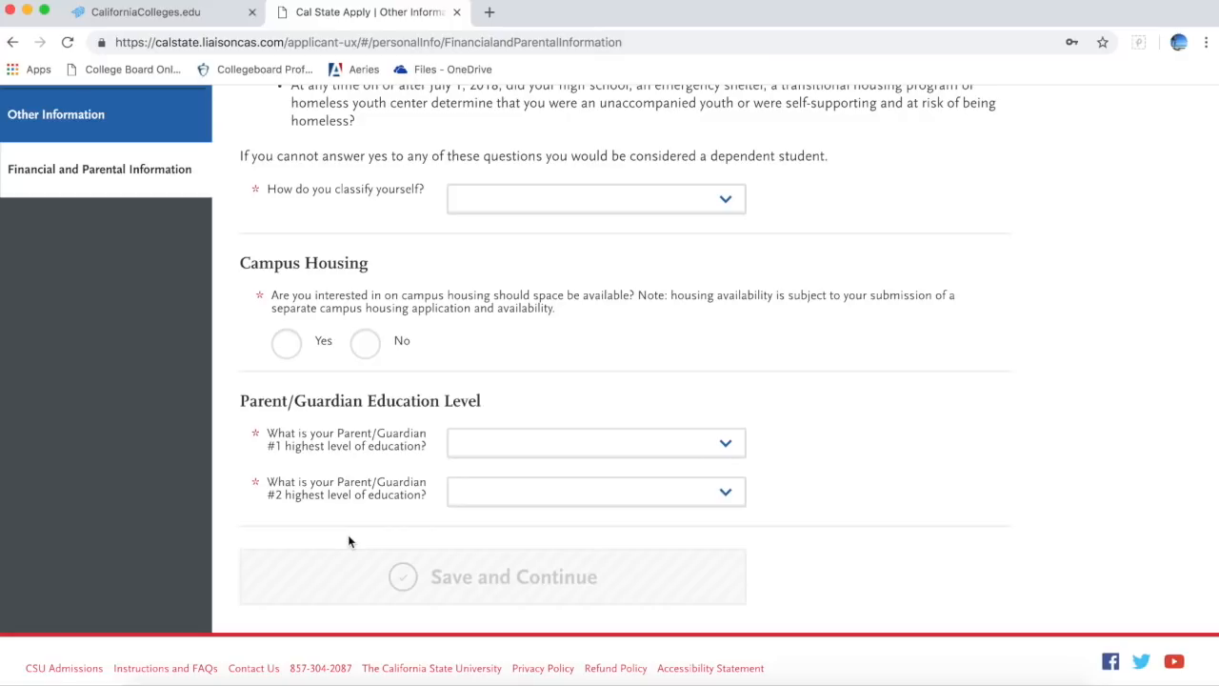
scroll(793, 325, "up", 3)
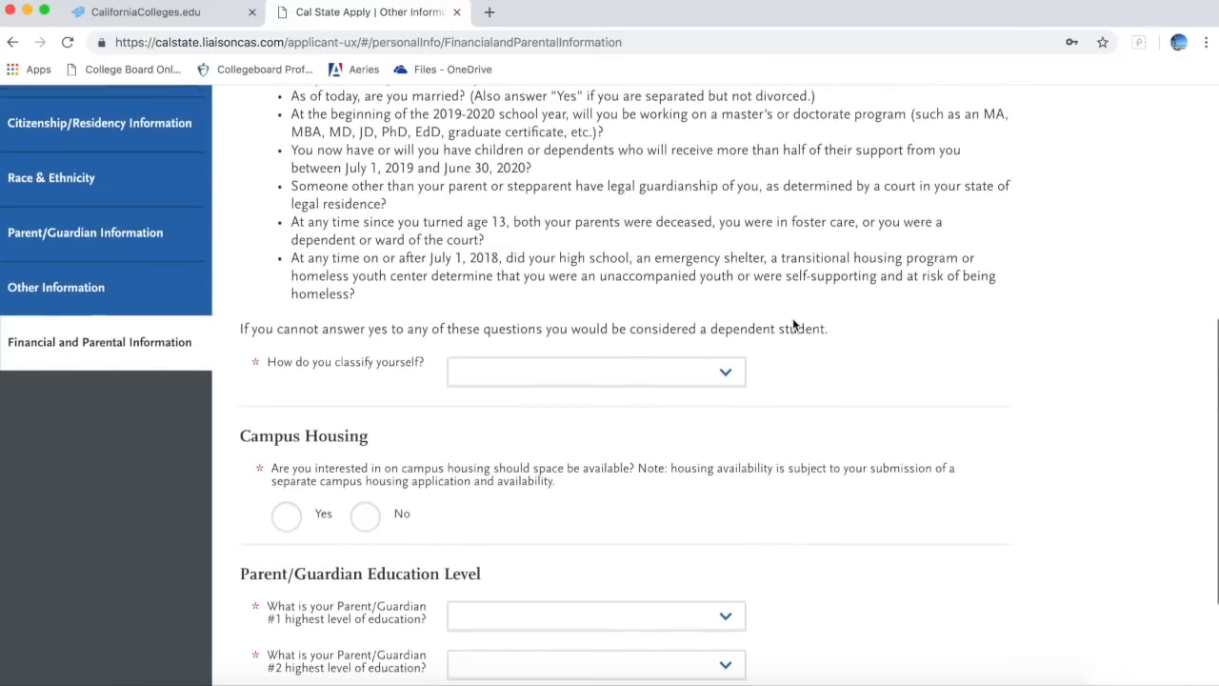
scroll(794, 325, "up", 8)
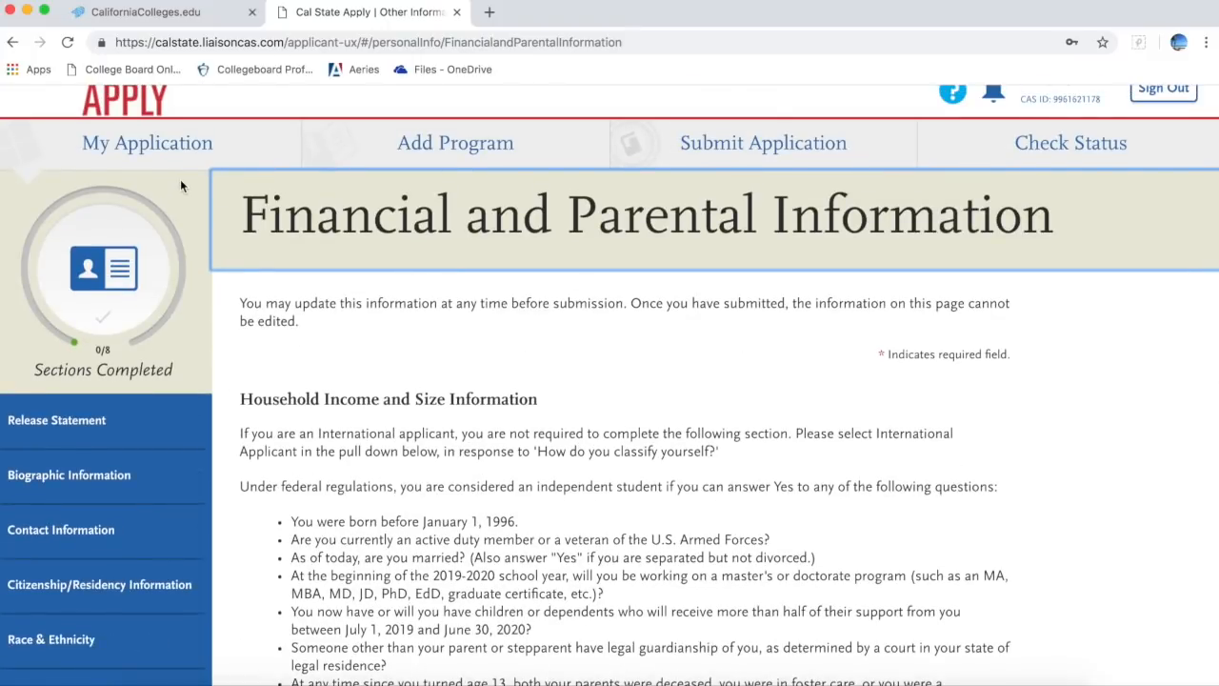
left_click(181, 150)
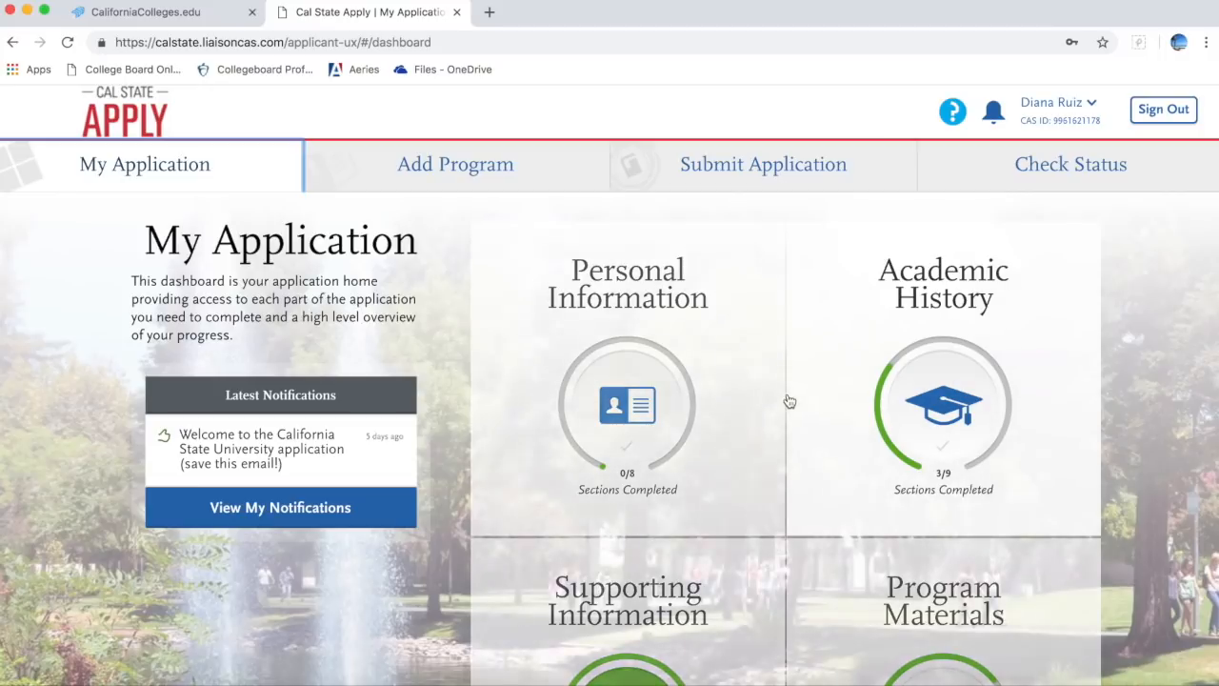
Step: Expand the Academic History card and open High School Coursework
left_click(903, 416)
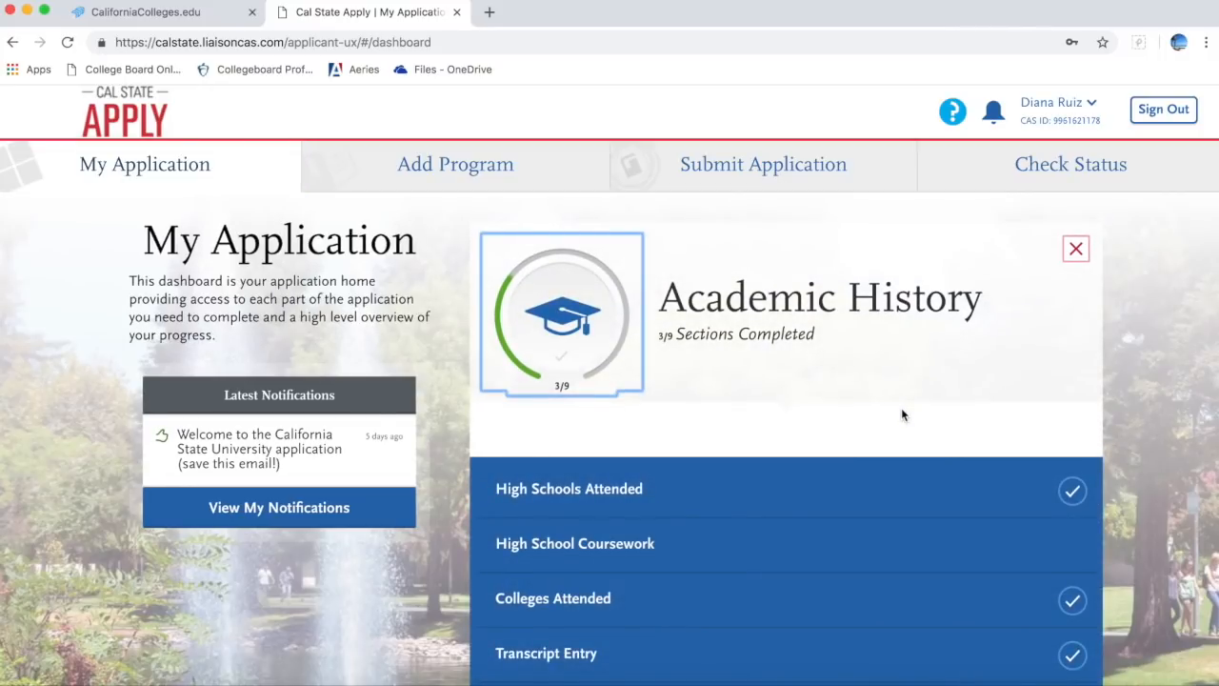
scroll(901, 414, "down", 2)
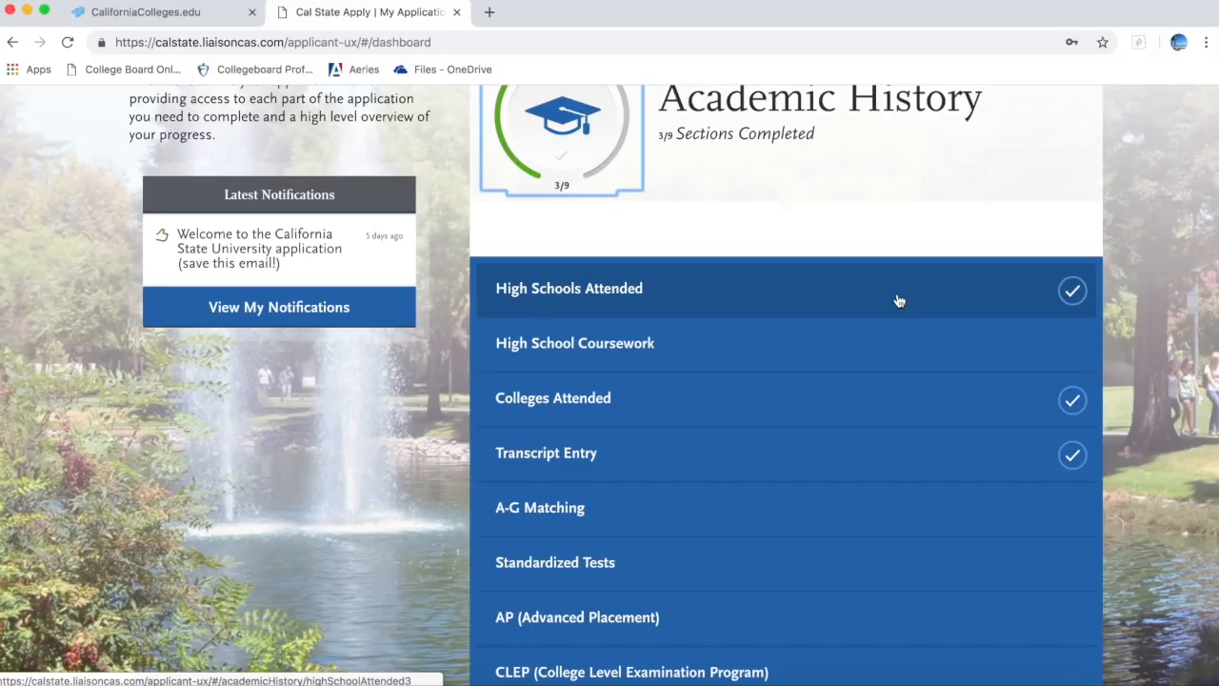
left_click(893, 334)
Step: Scroll through the 12th to 9th Grade course tables to review the imported courses
scroll(894, 329, "down", 2)
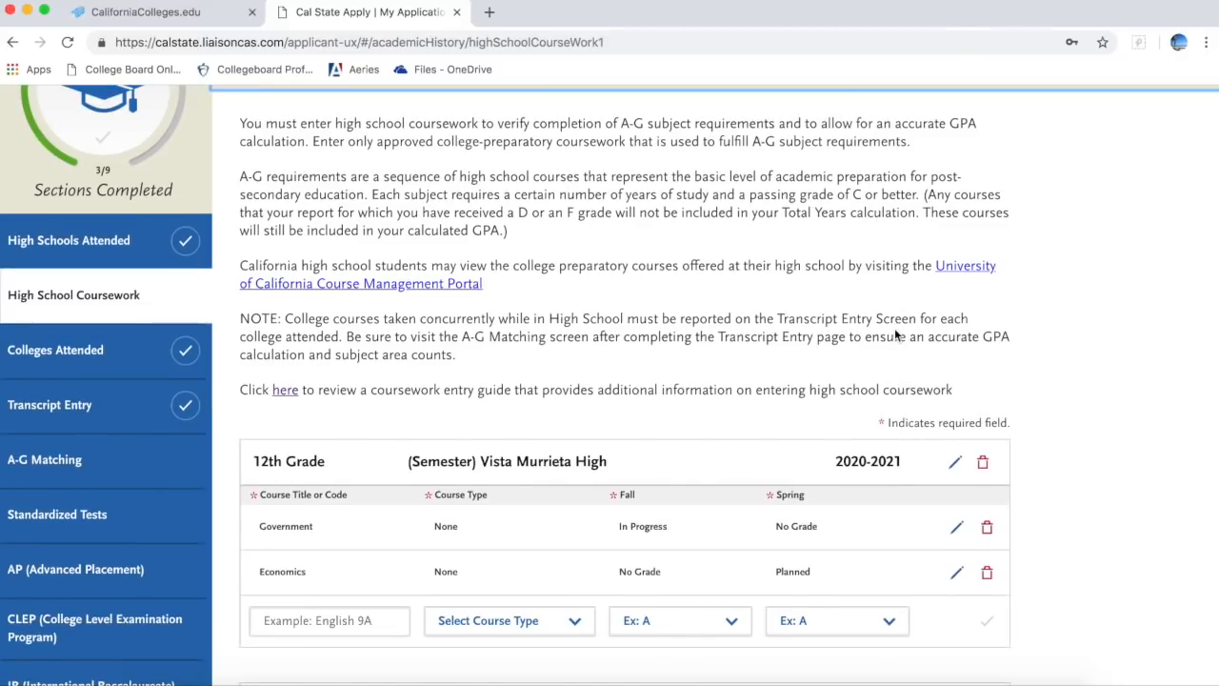
scroll(895, 333, "down", 5)
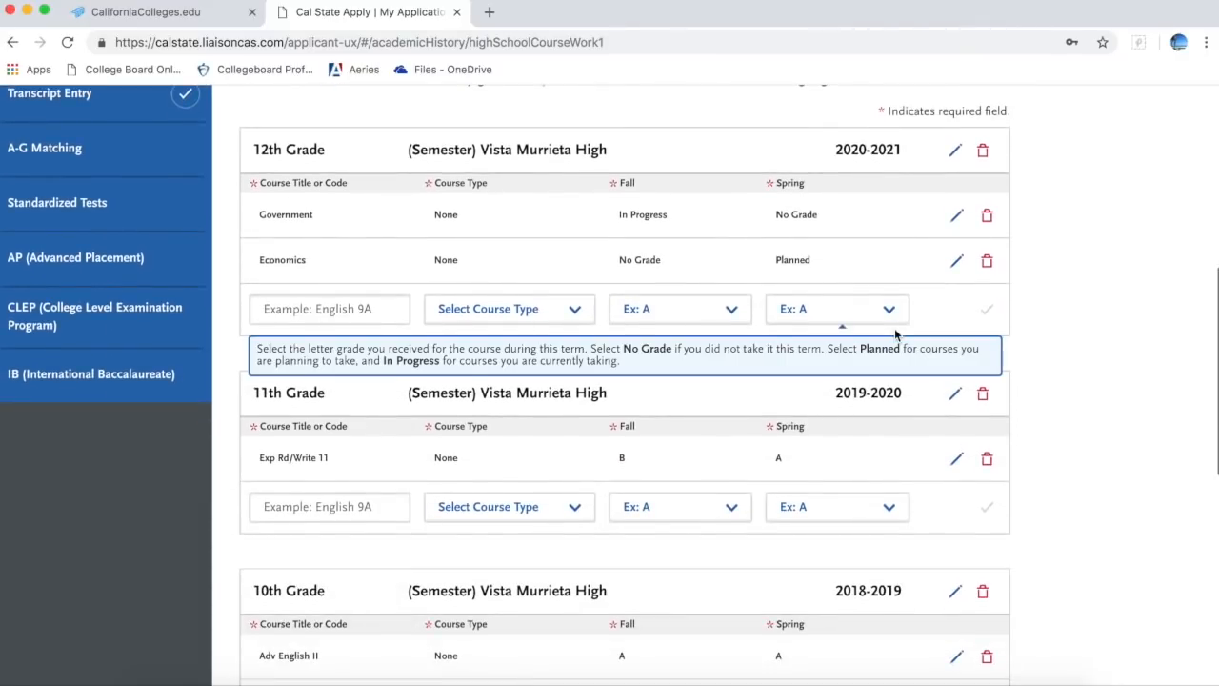
scroll(894, 333, "down", 2)
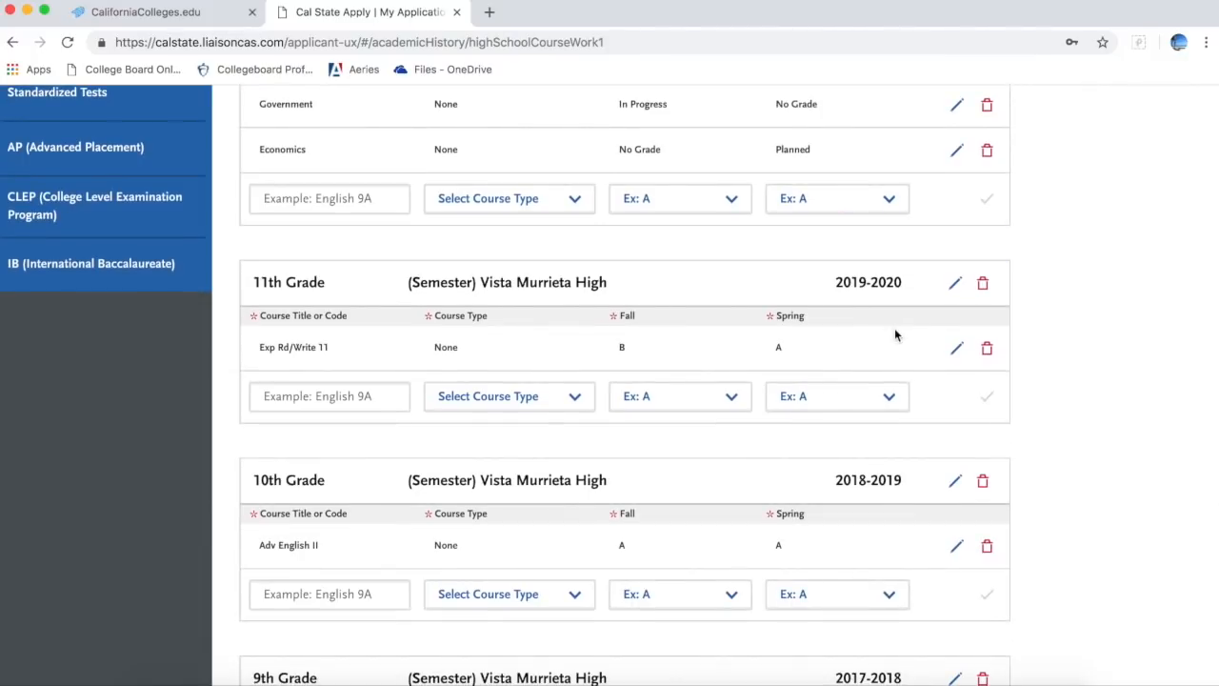
scroll(895, 330, "down", 3)
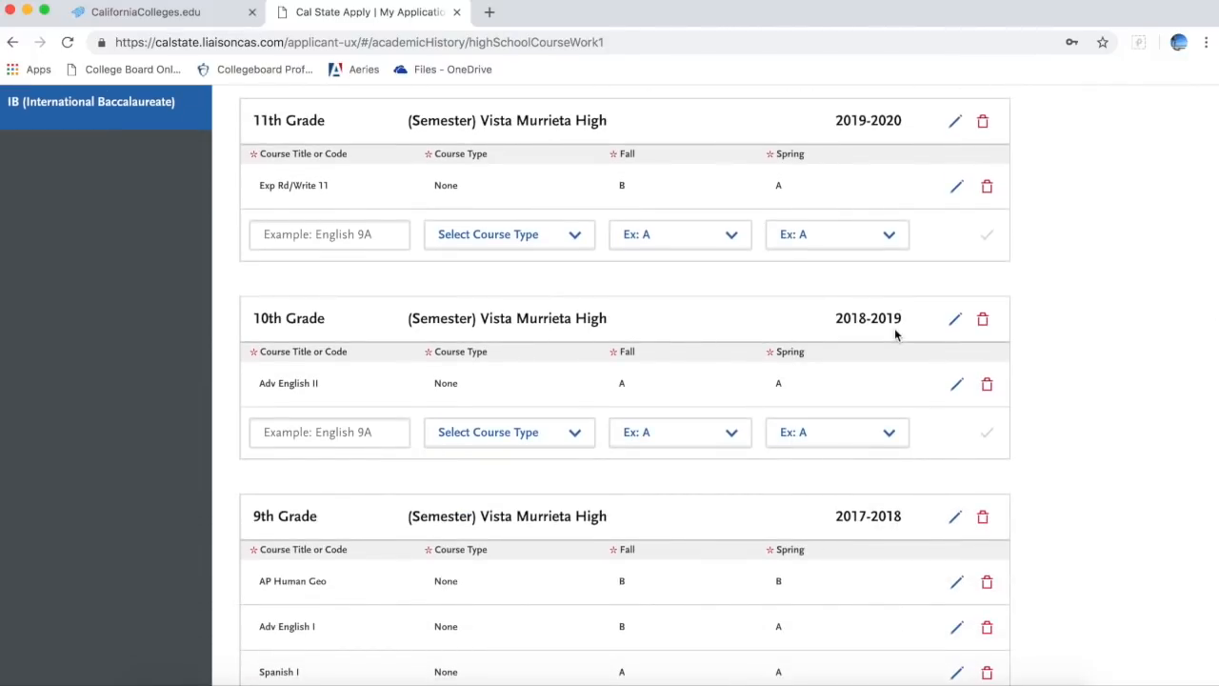
scroll(895, 333, "down", 5)
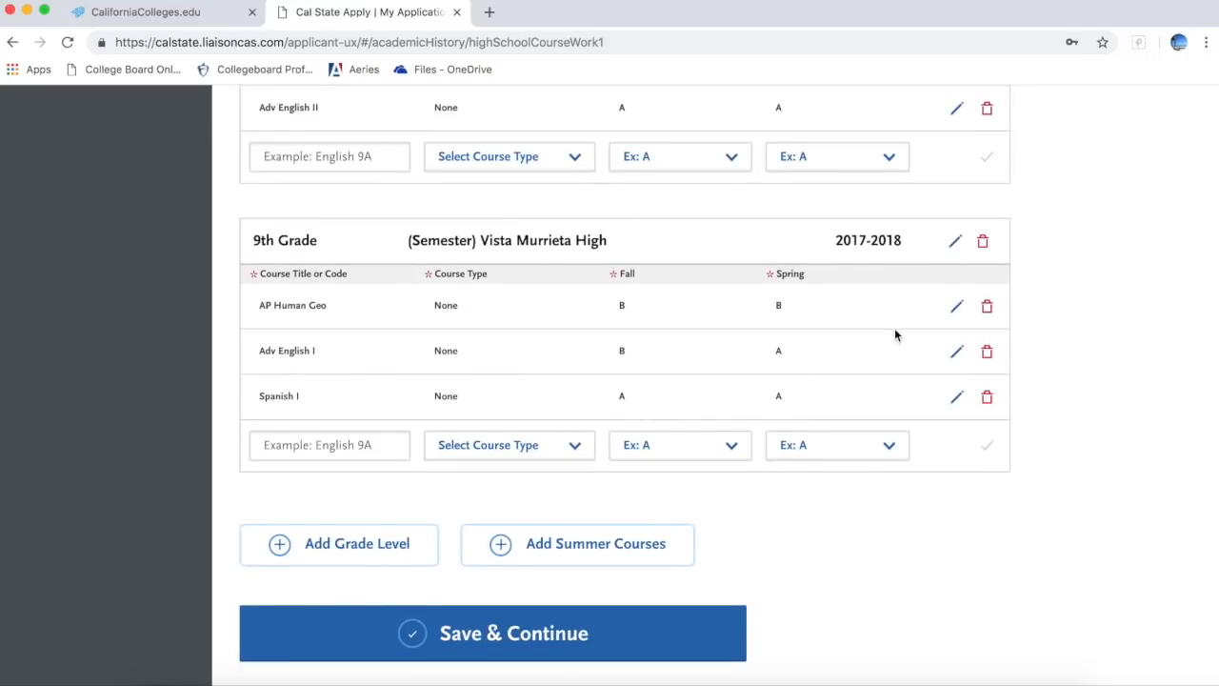
scroll(895, 334, "up", 12)
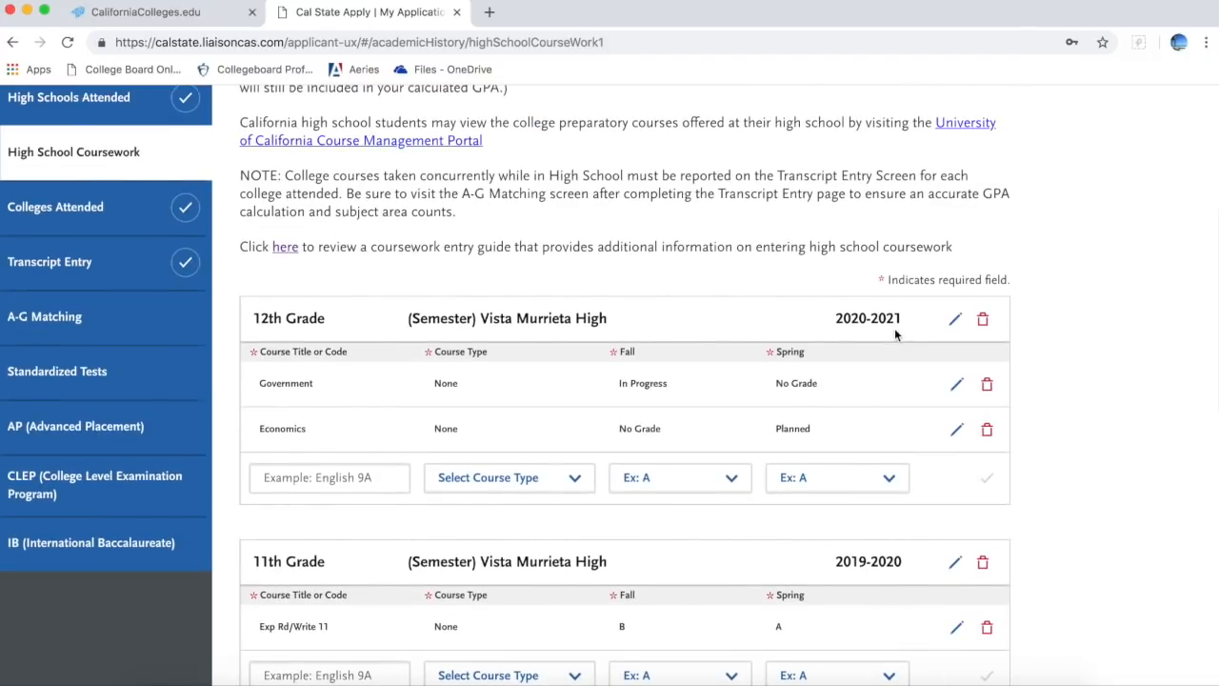
scroll(895, 330, "down", 4)
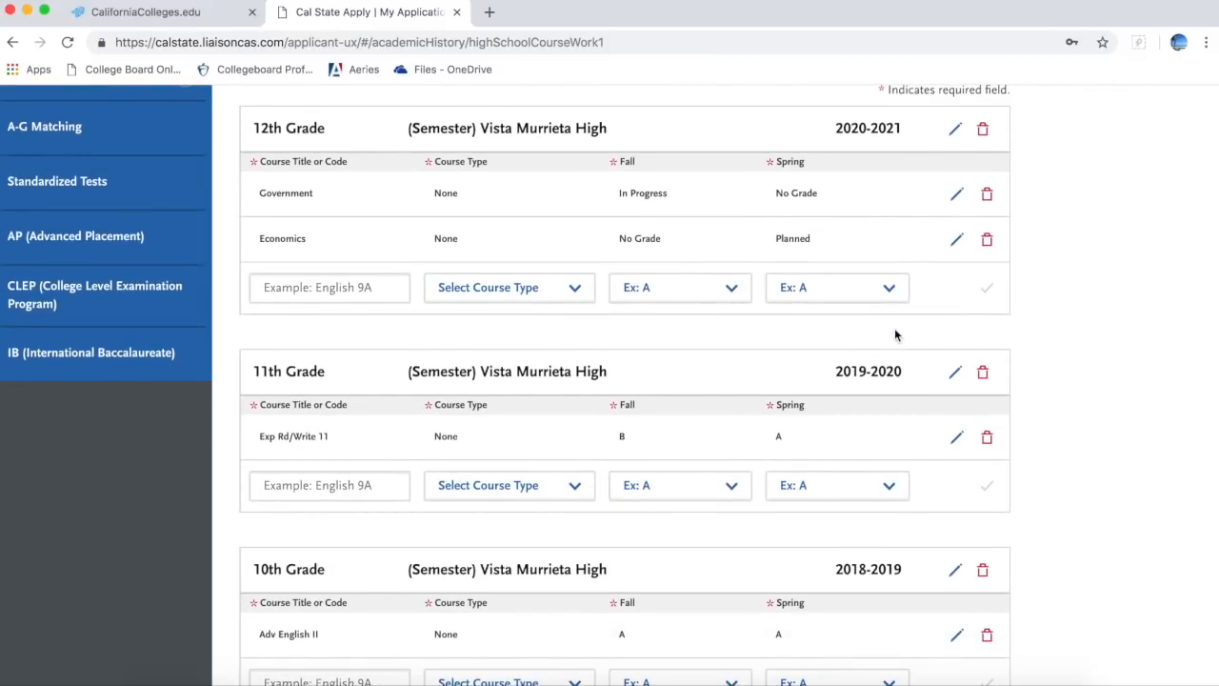
scroll(895, 334, "down", 5)
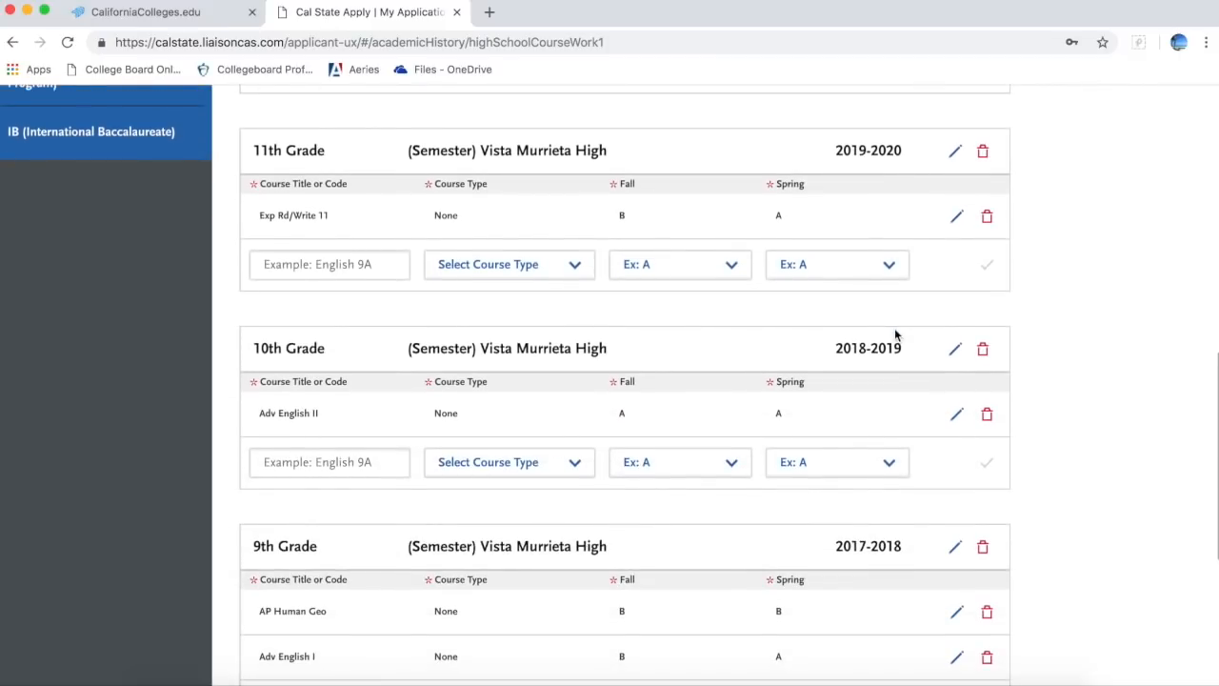
scroll(895, 334, "down", 2)
scroll(895, 333, "down", 2)
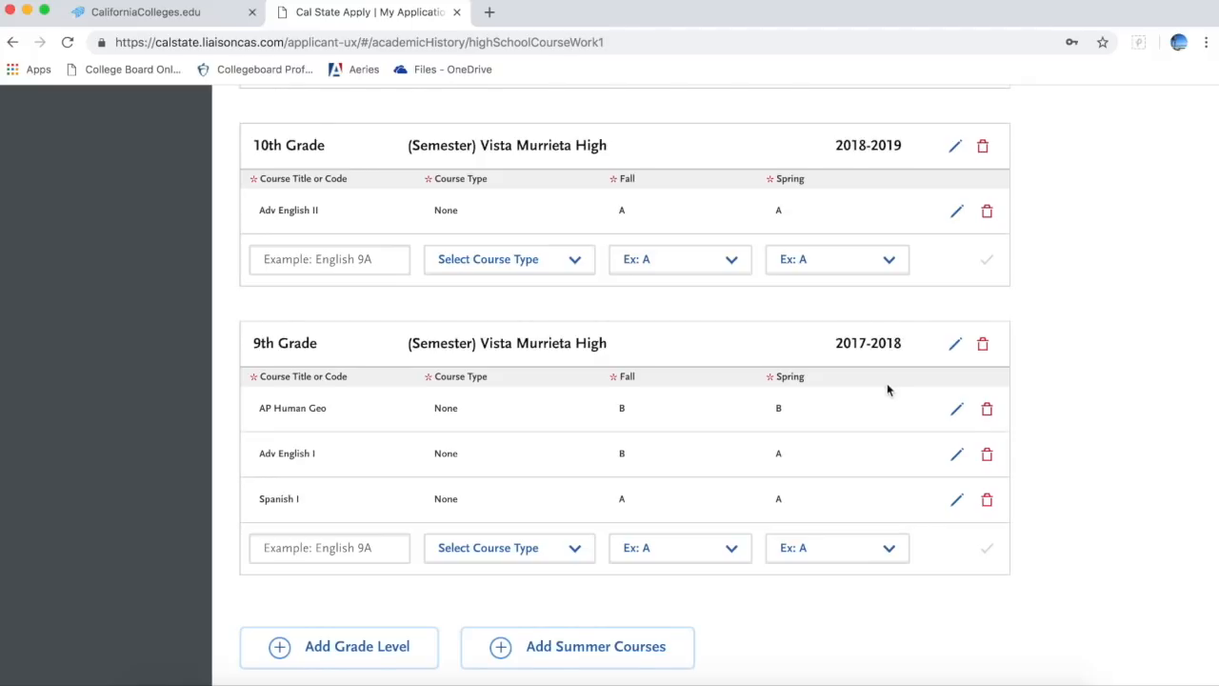
scroll(887, 383, "up", 2)
scroll(887, 389, "up", 1)
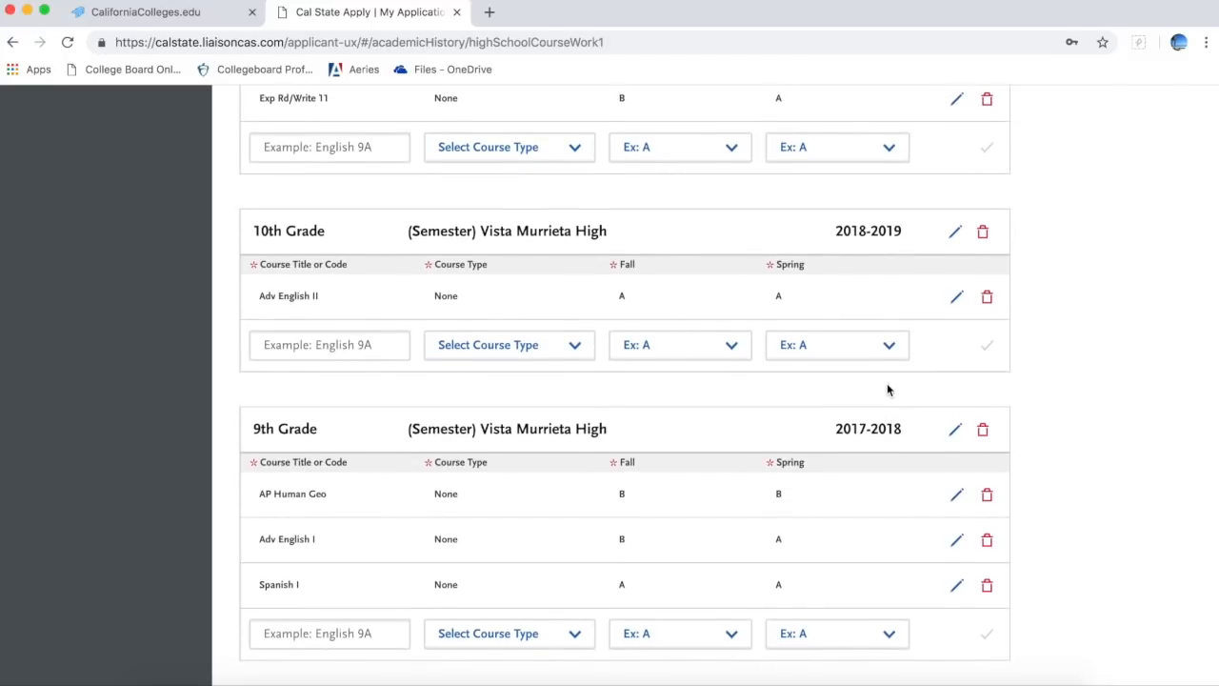
scroll(887, 390, "up", 10)
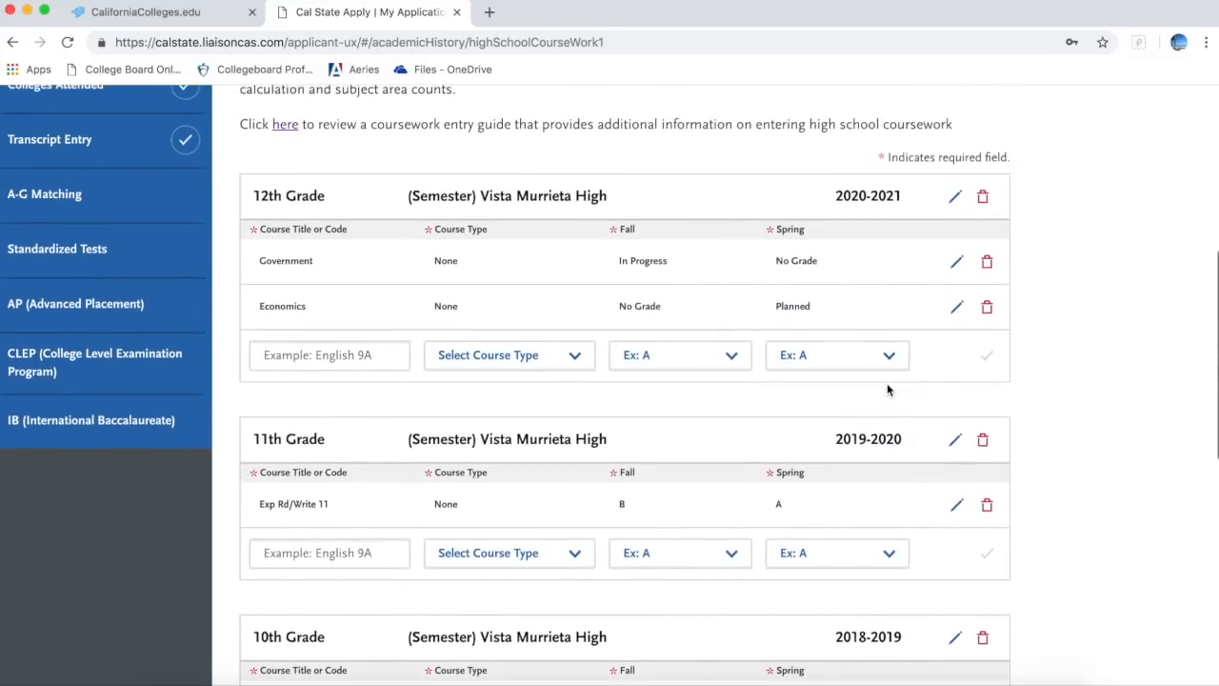
scroll(887, 390, "up", 3)
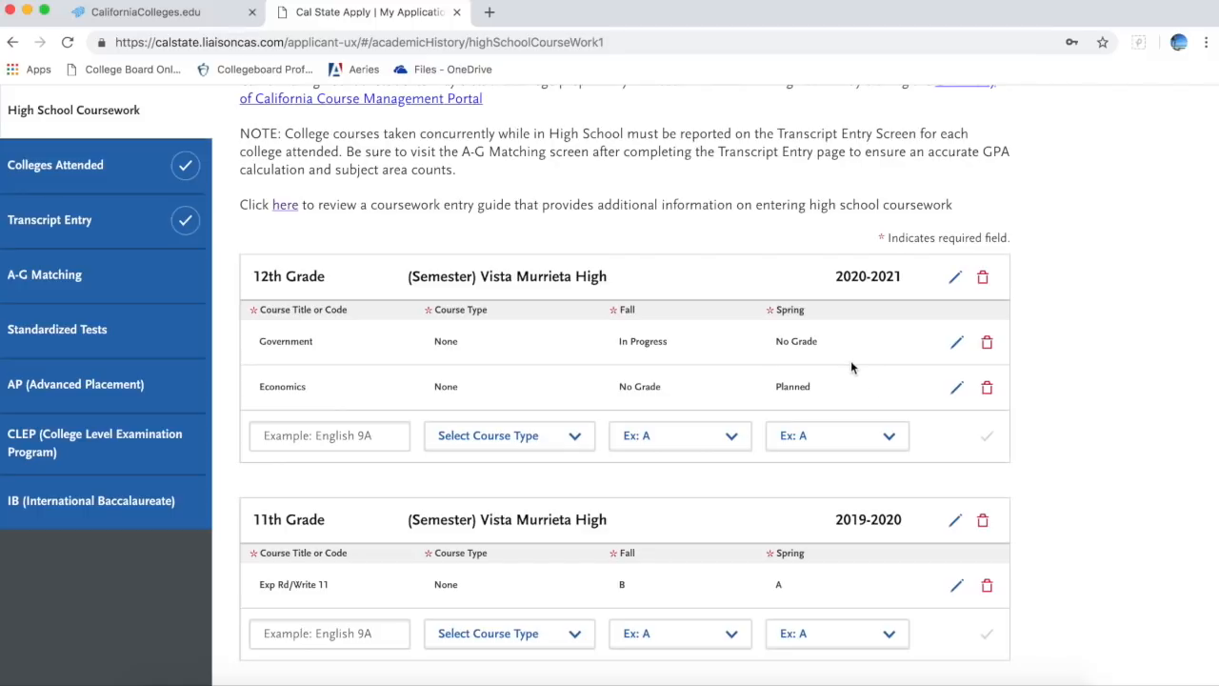
mouse_move(859, 421)
left_click(958, 387)
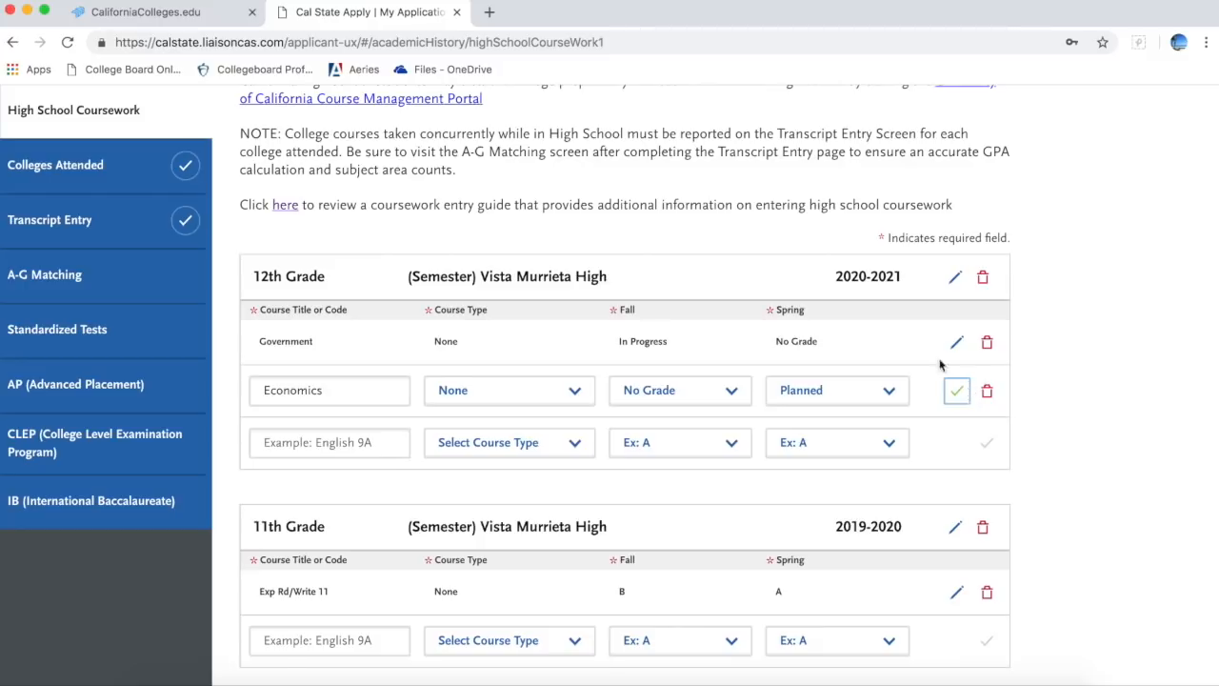
left_click(959, 391)
left_click(401, 447)
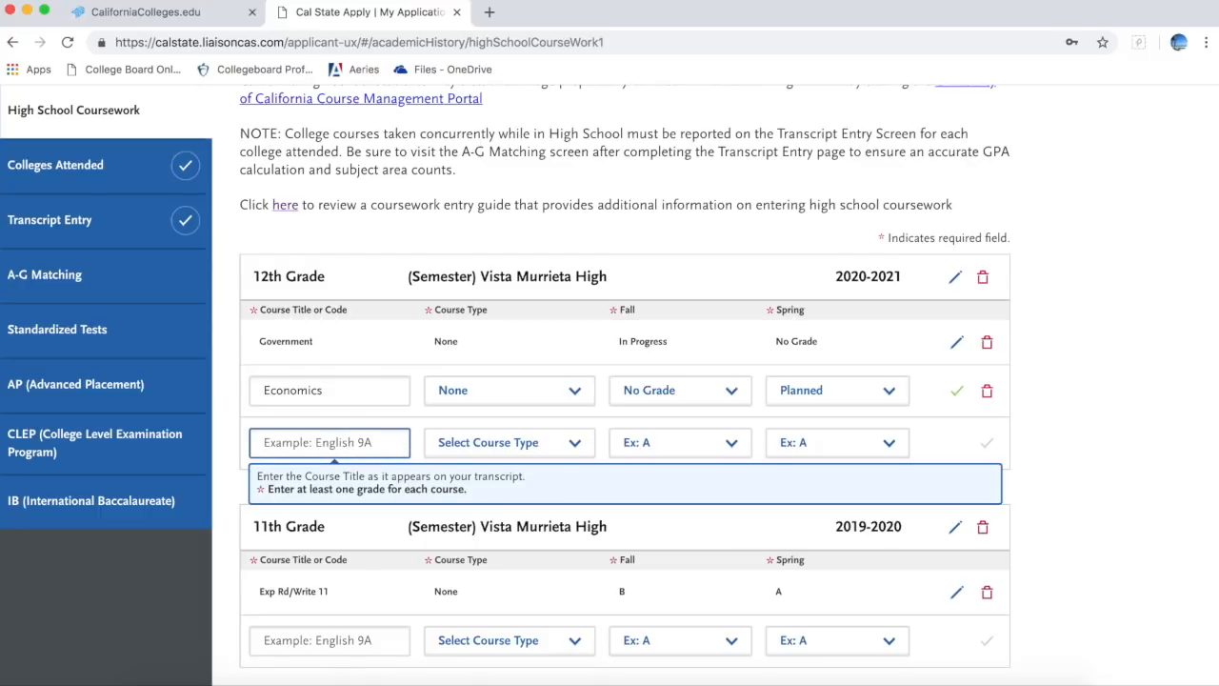
type("expo")
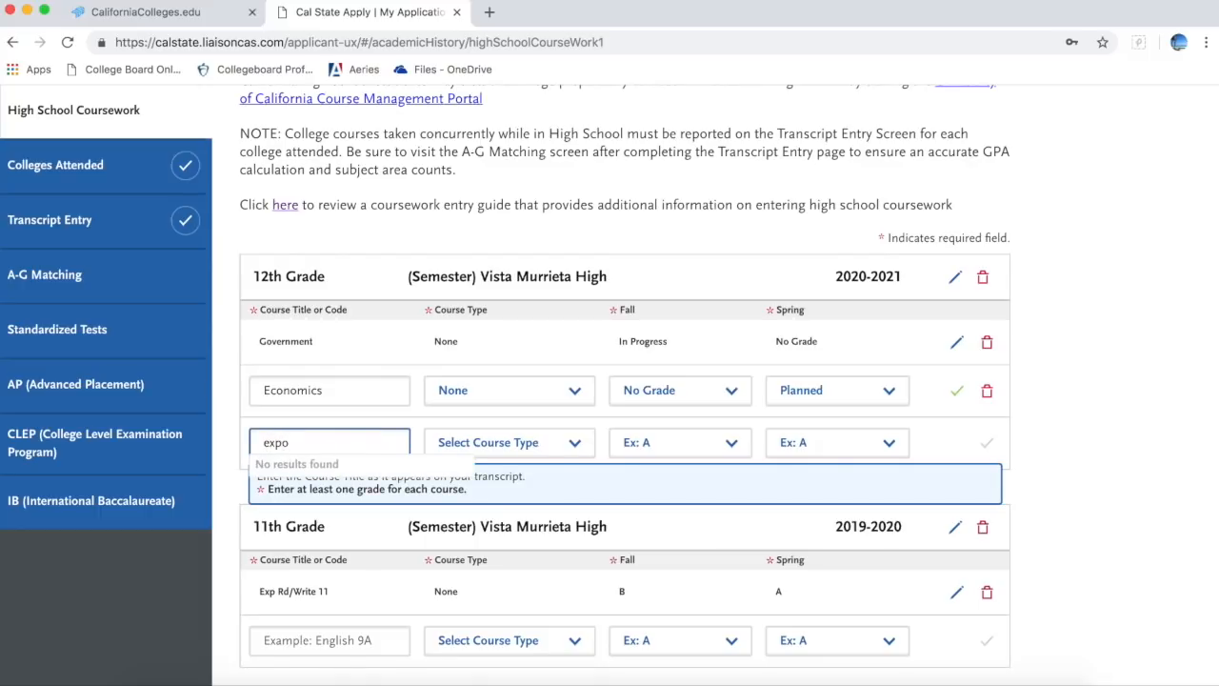
key("BackSpace")
key("BackSpace")
key("BackSpace")
key("BackSpace")
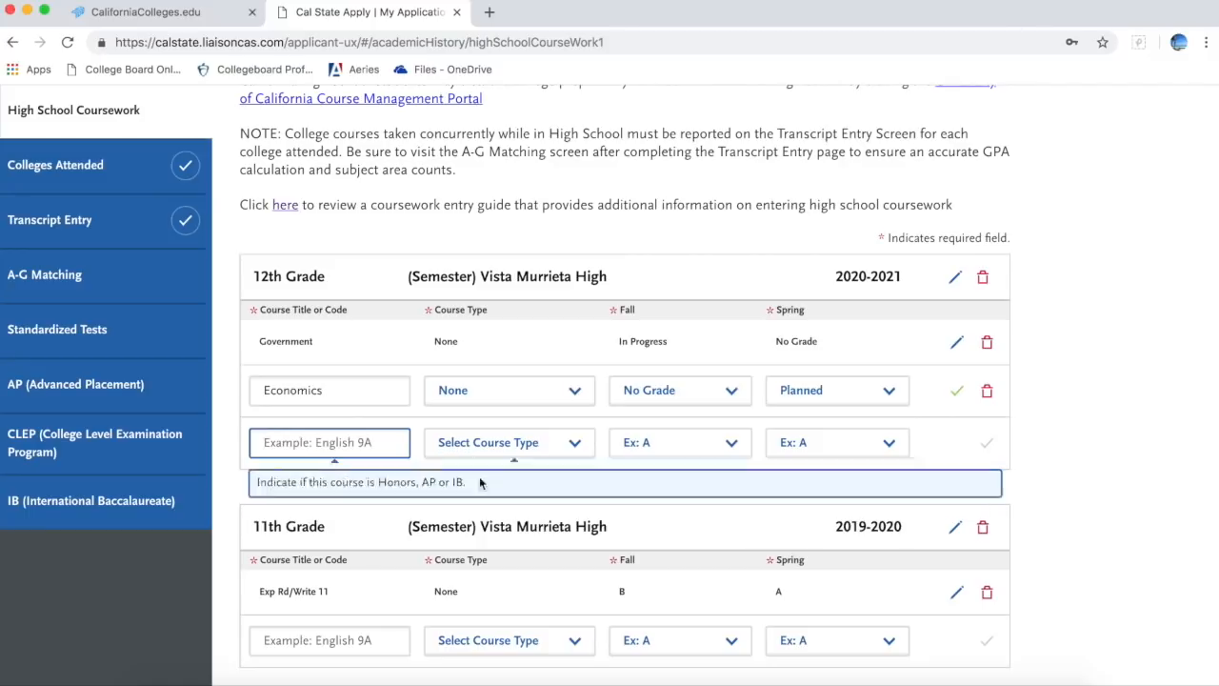
left_click(398, 442)
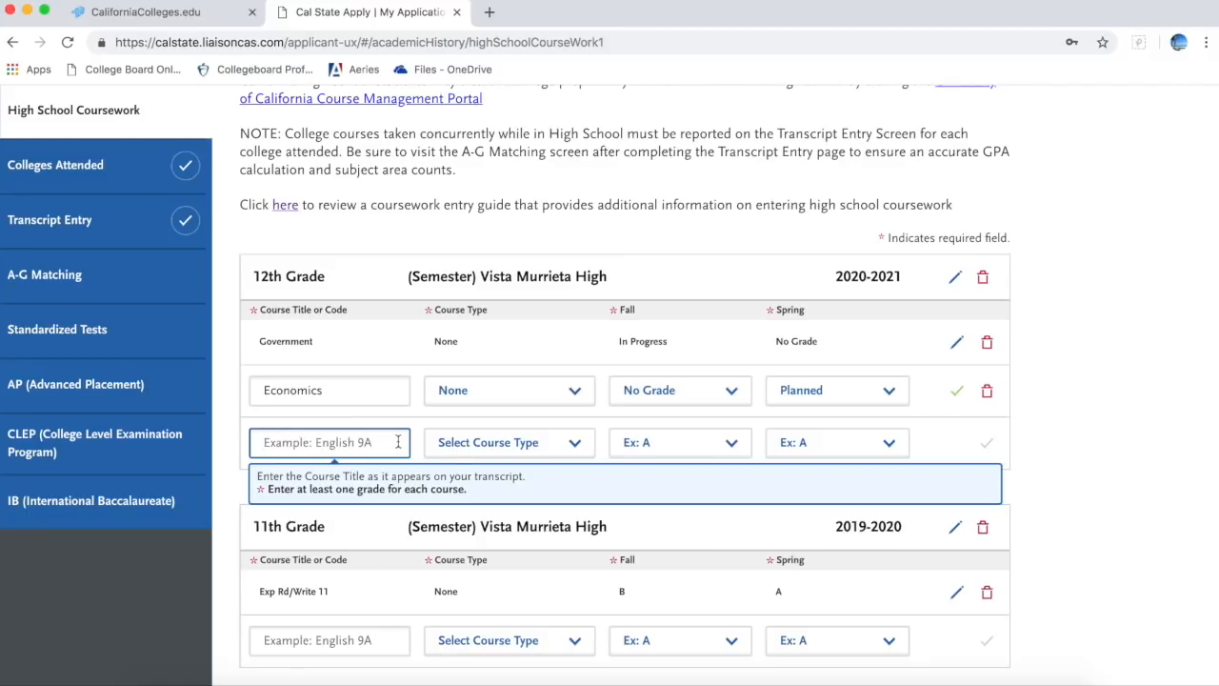
type("Ex")
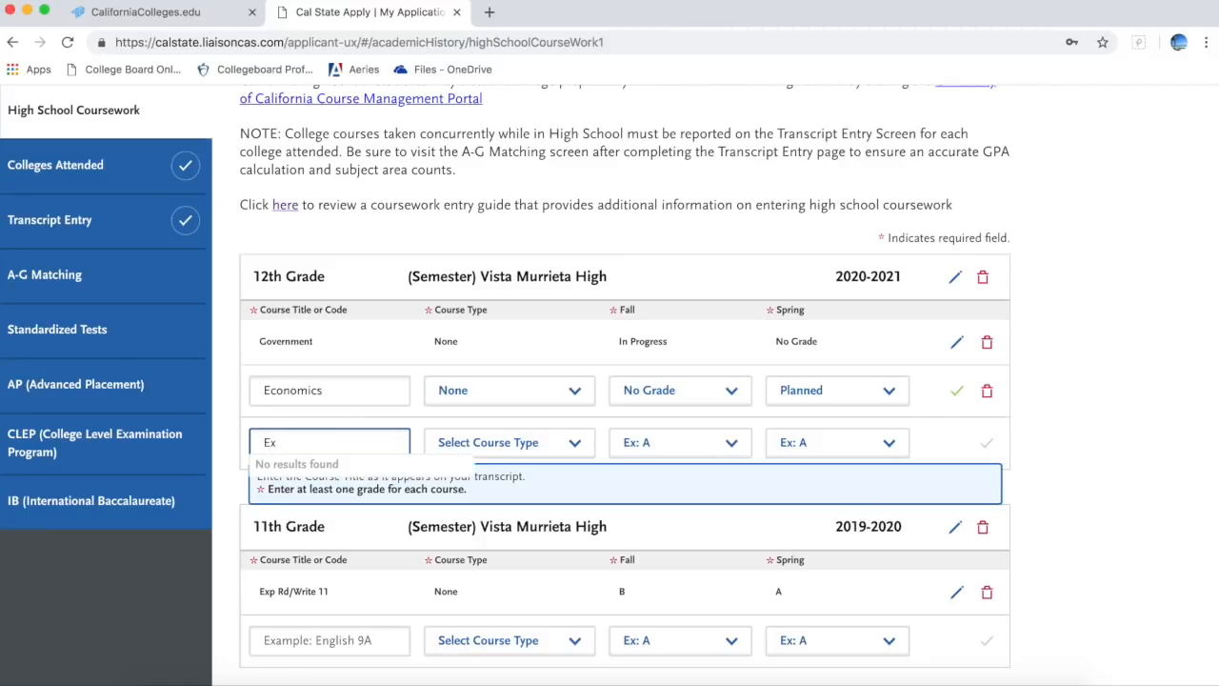
key("BackSpace")
key("BackSpace")
type("CSU")
key("BackSpace")
key("BackSpace")
key("BackSpace")
left_click(1047, 466)
scroll(1047, 473, "down", 3)
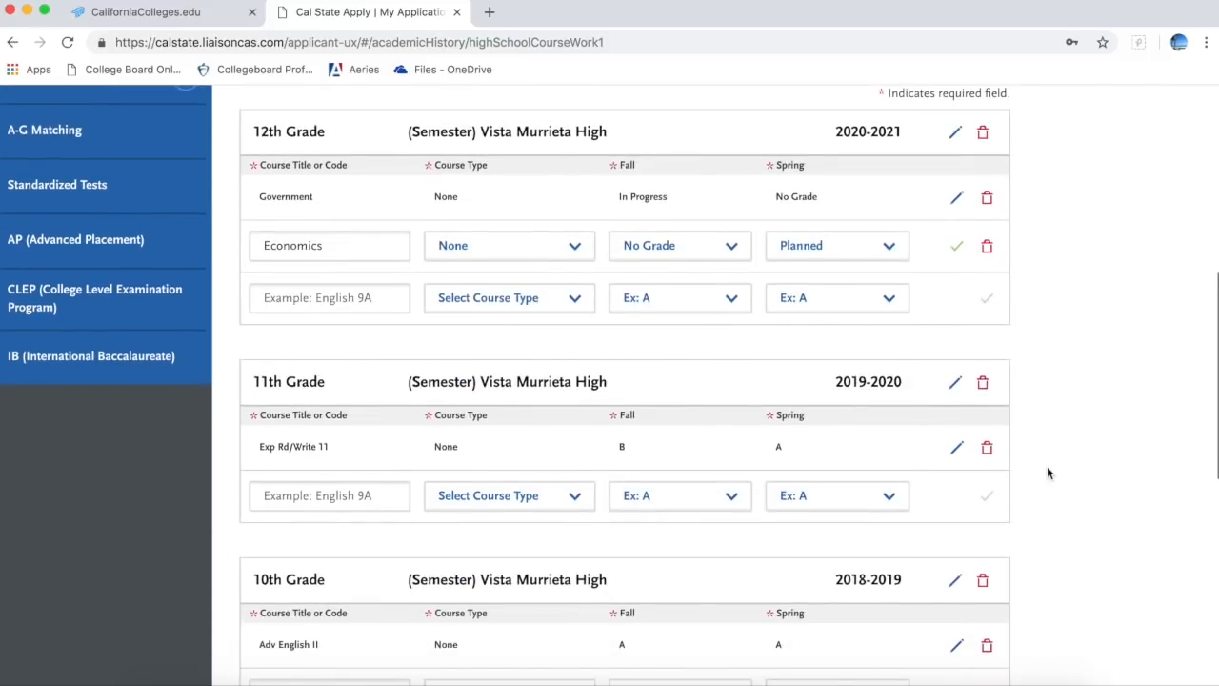
left_click(308, 298)
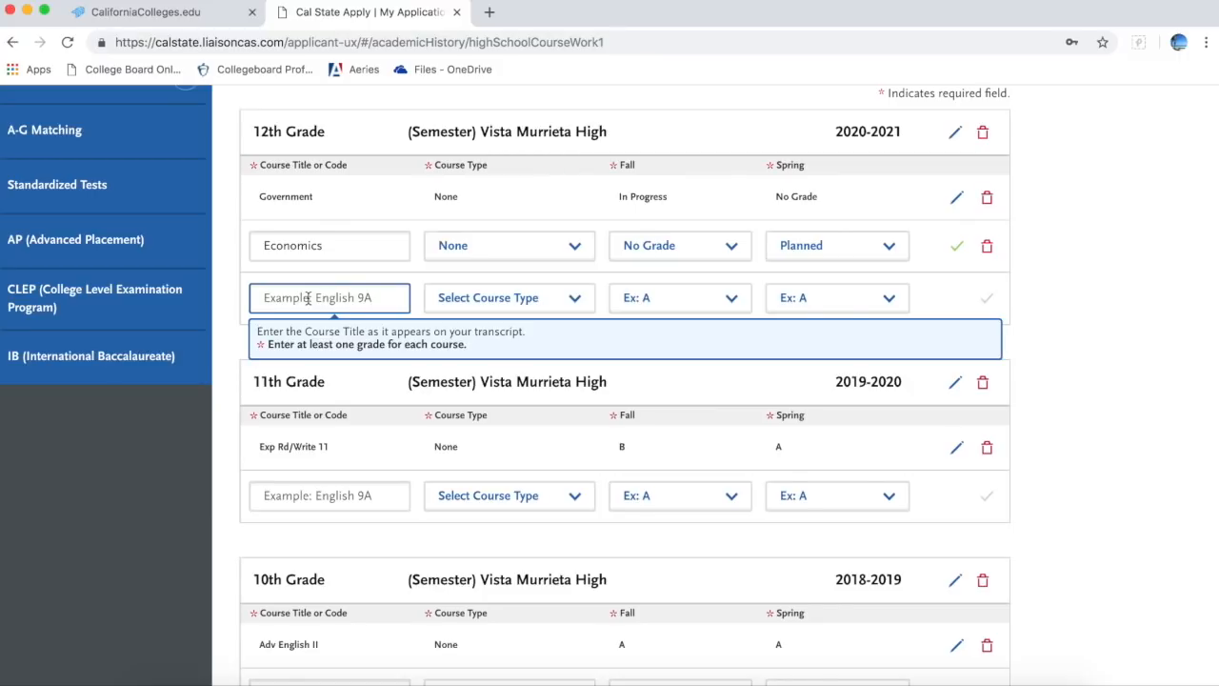
type("engl")
key("BackSpace")
key("BackSpace")
key("BackSpace")
key("BackSpace")
Step: In the new 12th Grade row, choose course type None, Fall In Progress and Spring Planned
left_click(589, 300)
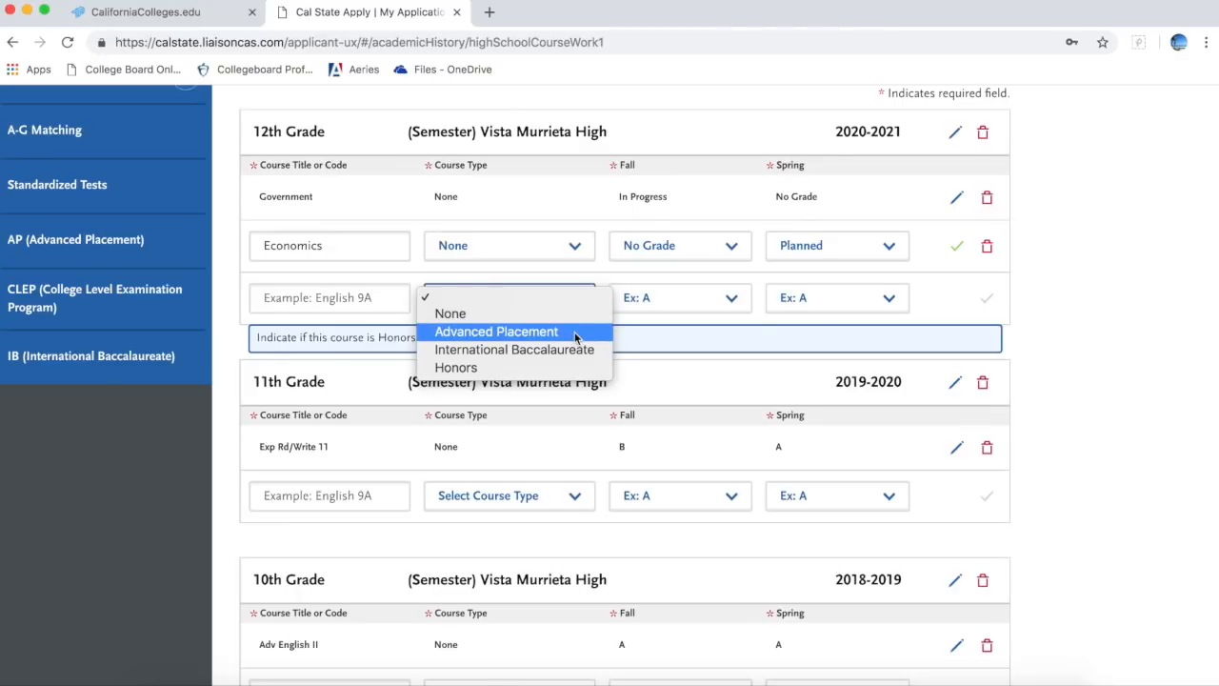
left_click(575, 315)
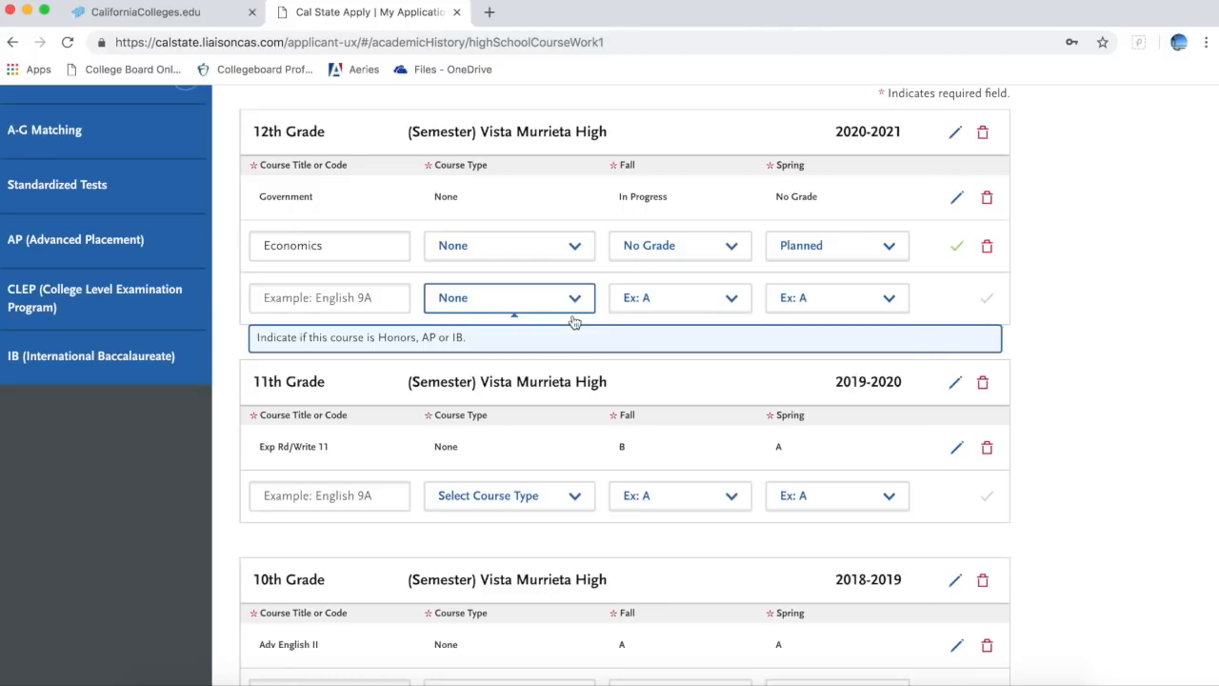
left_click(695, 307)
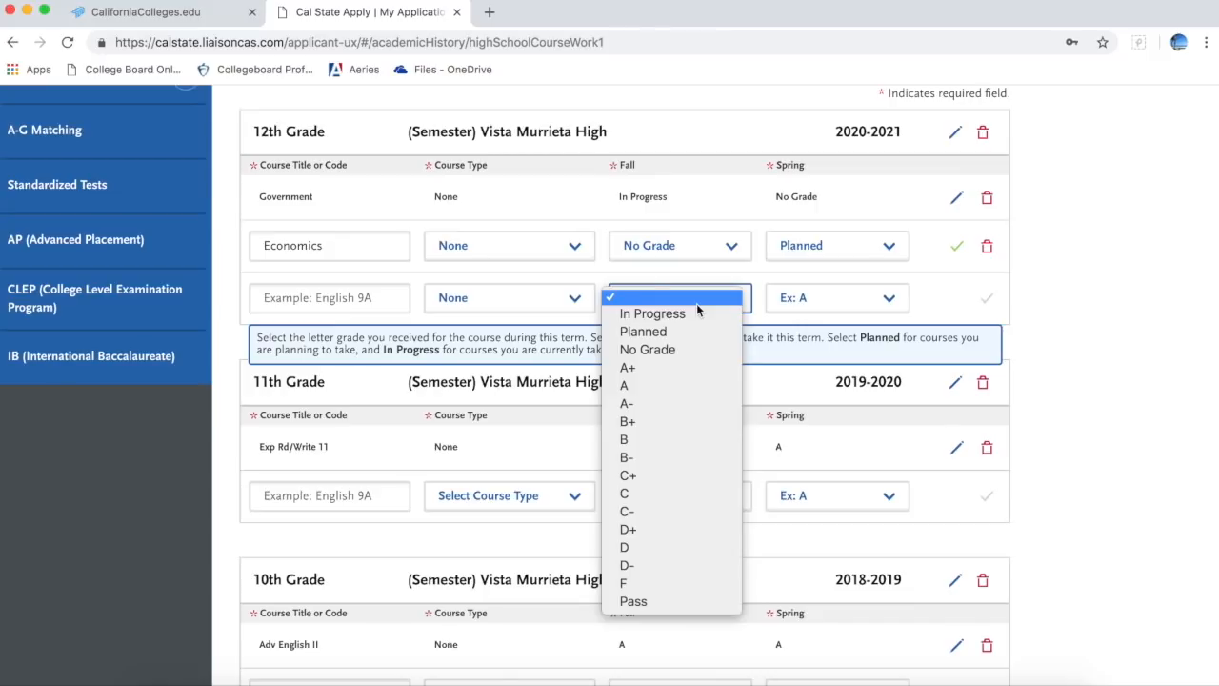
left_click(679, 354)
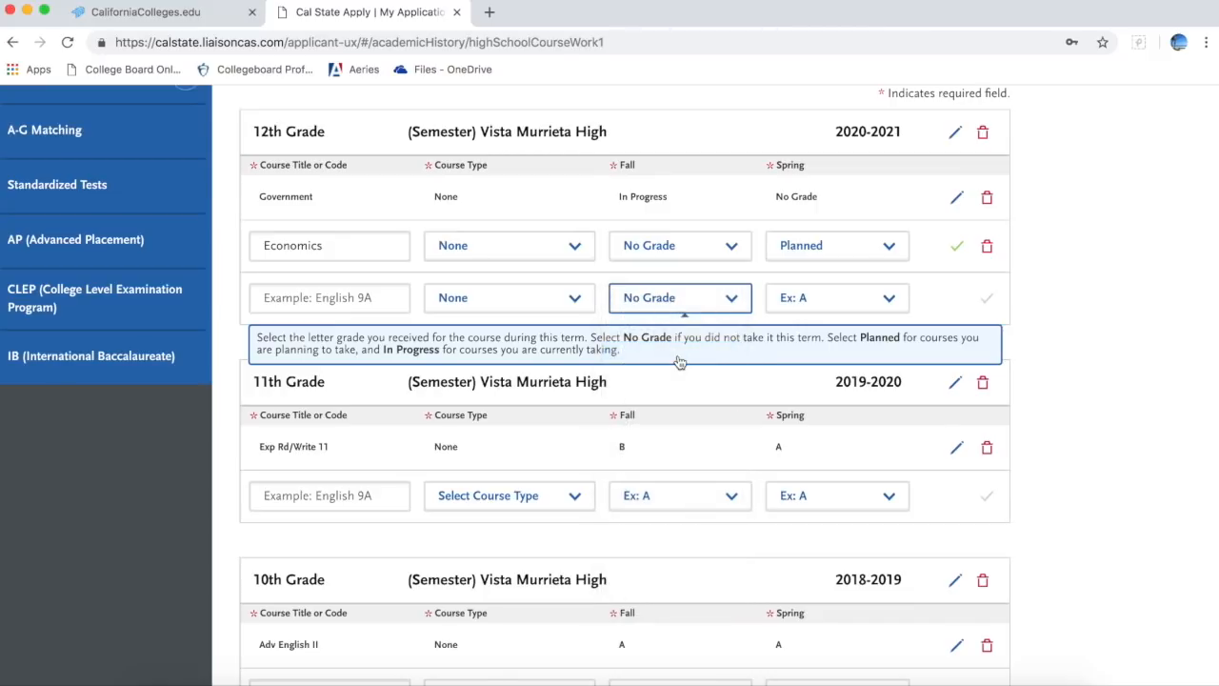
left_click(848, 300)
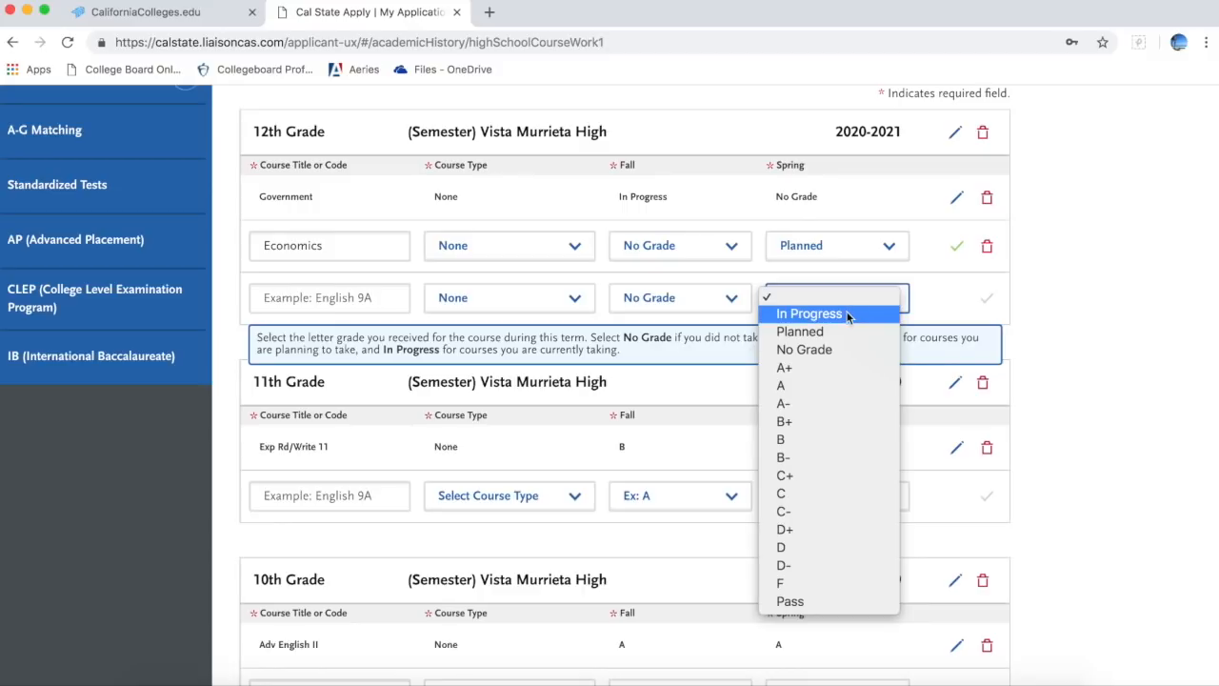
left_click(842, 332)
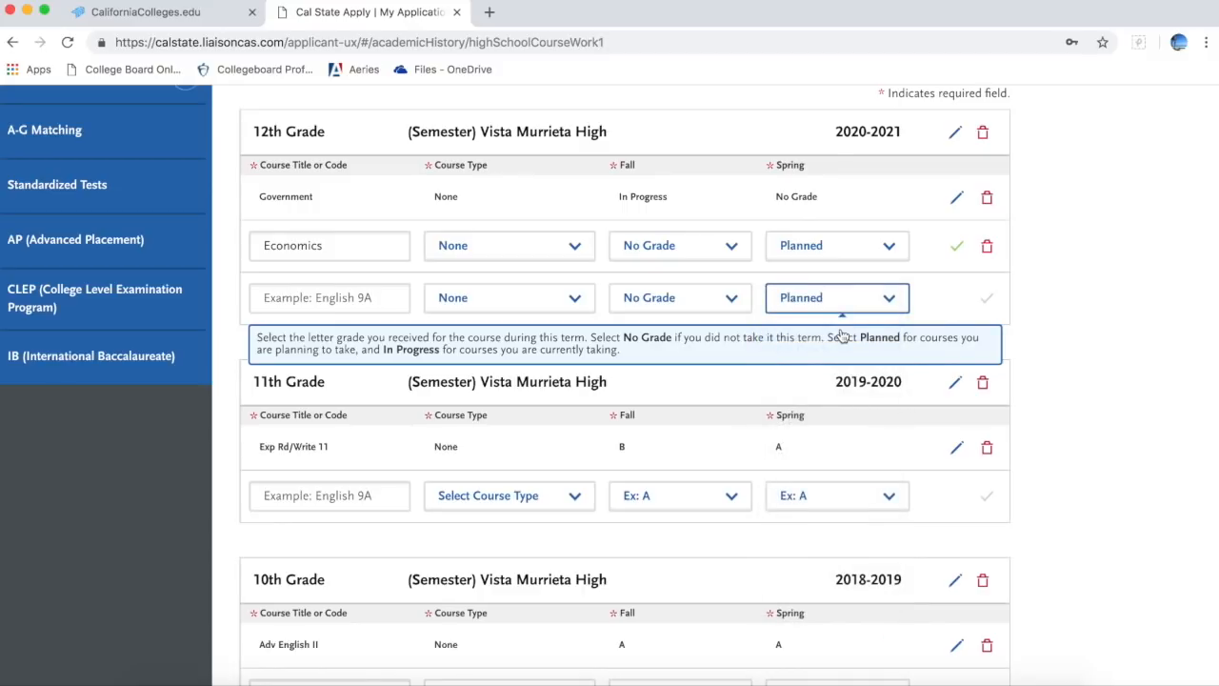
left_click(739, 300)
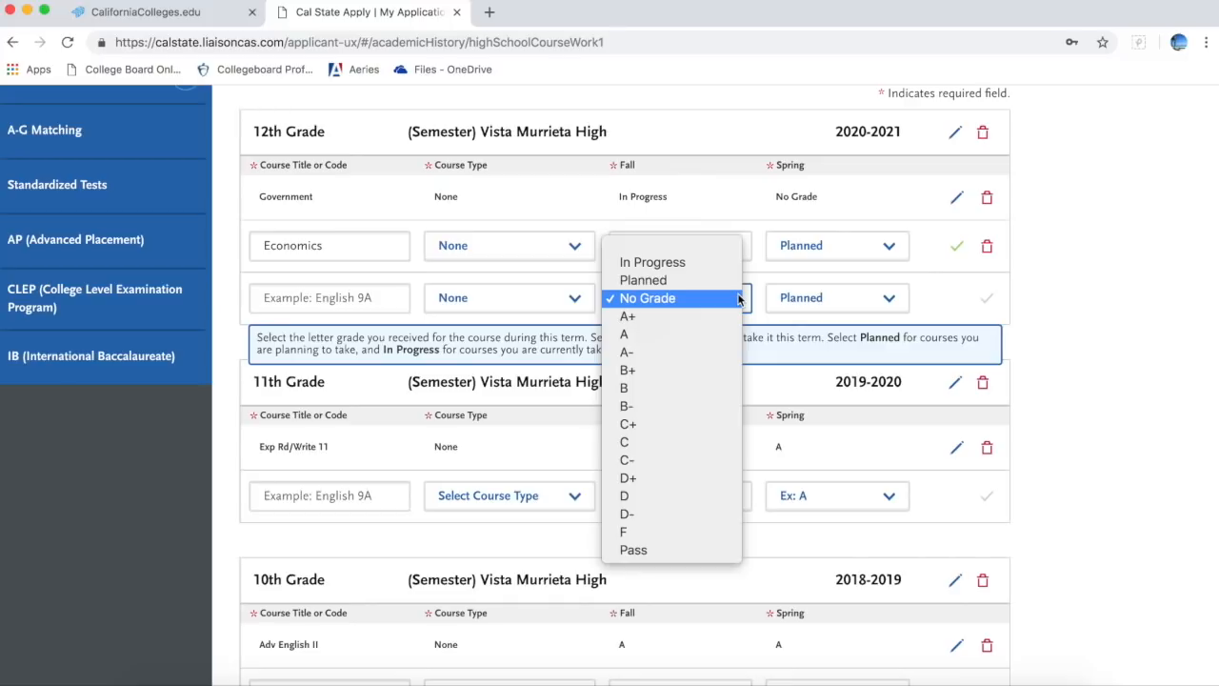
left_click(722, 265)
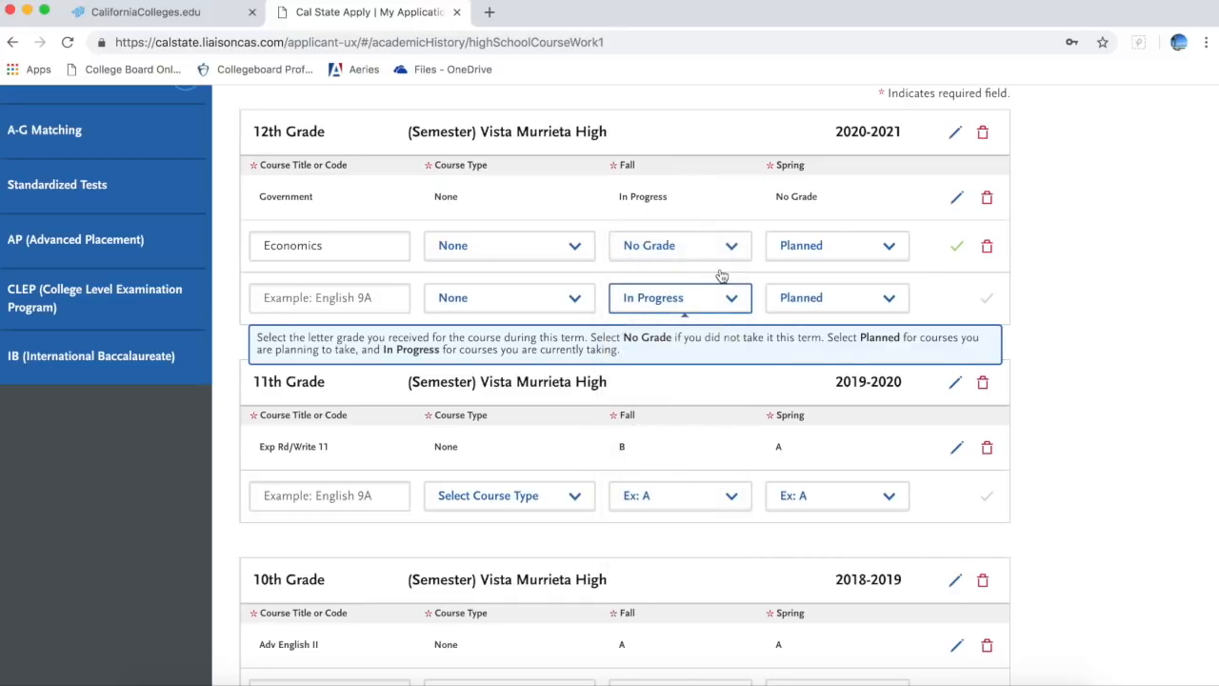
left_click(817, 309)
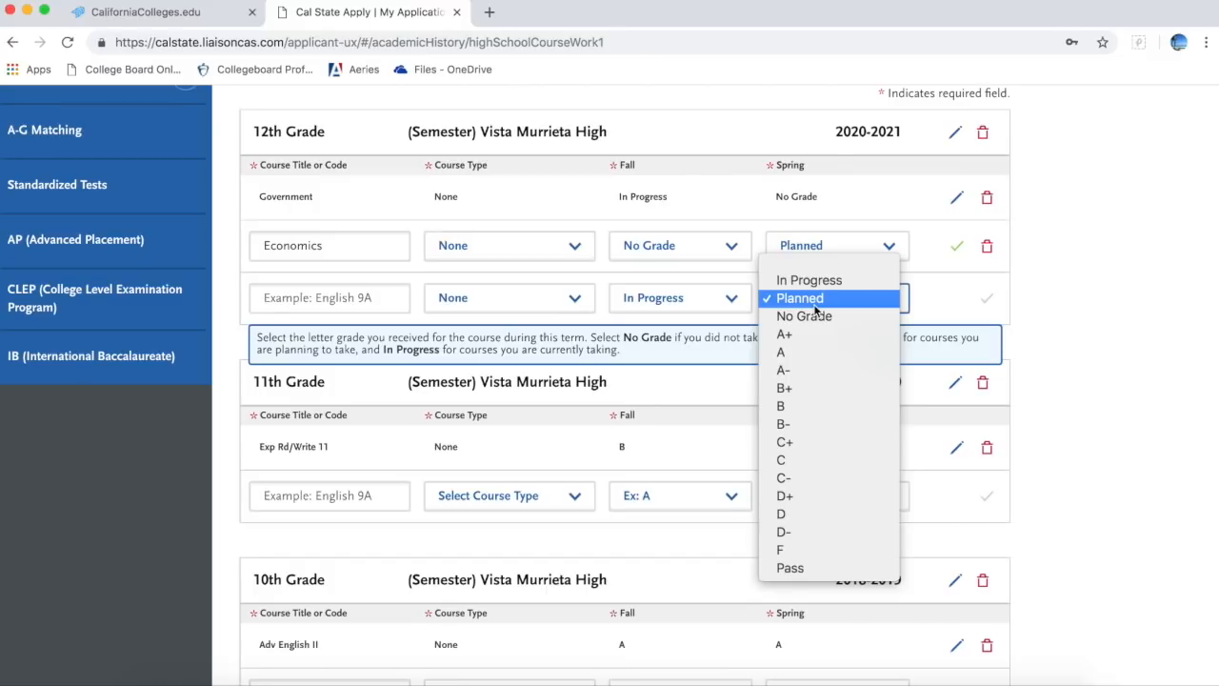
left_click(733, 379)
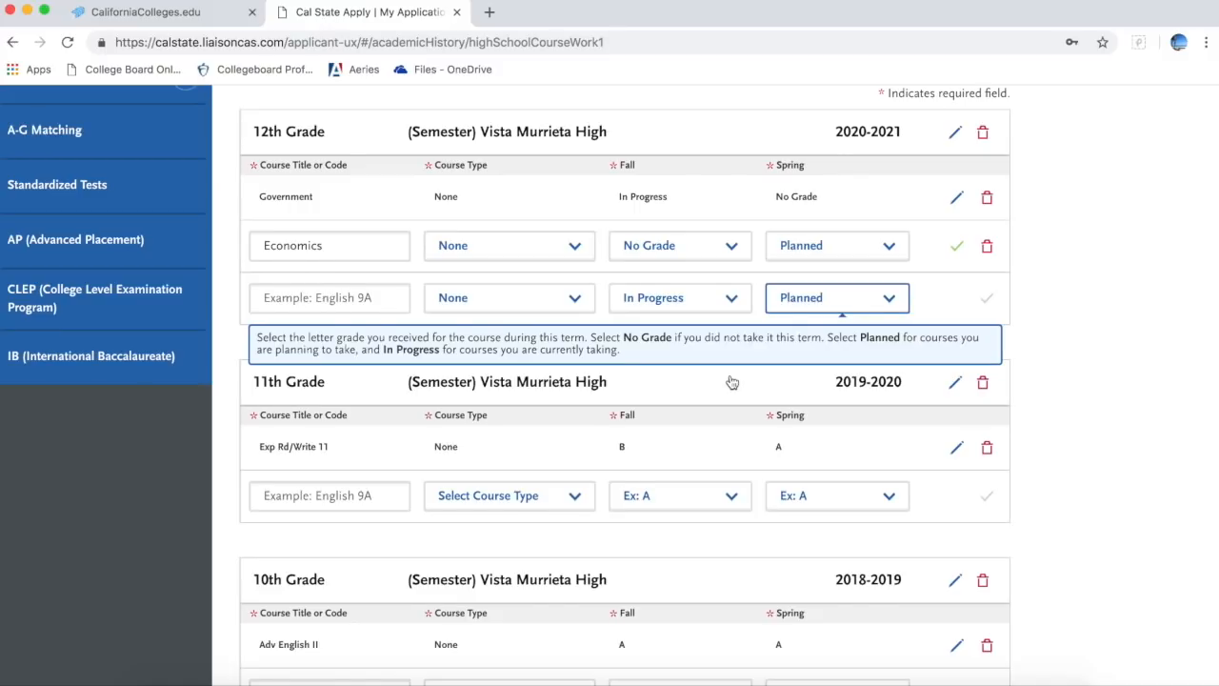
scroll(731, 382, "up", 5)
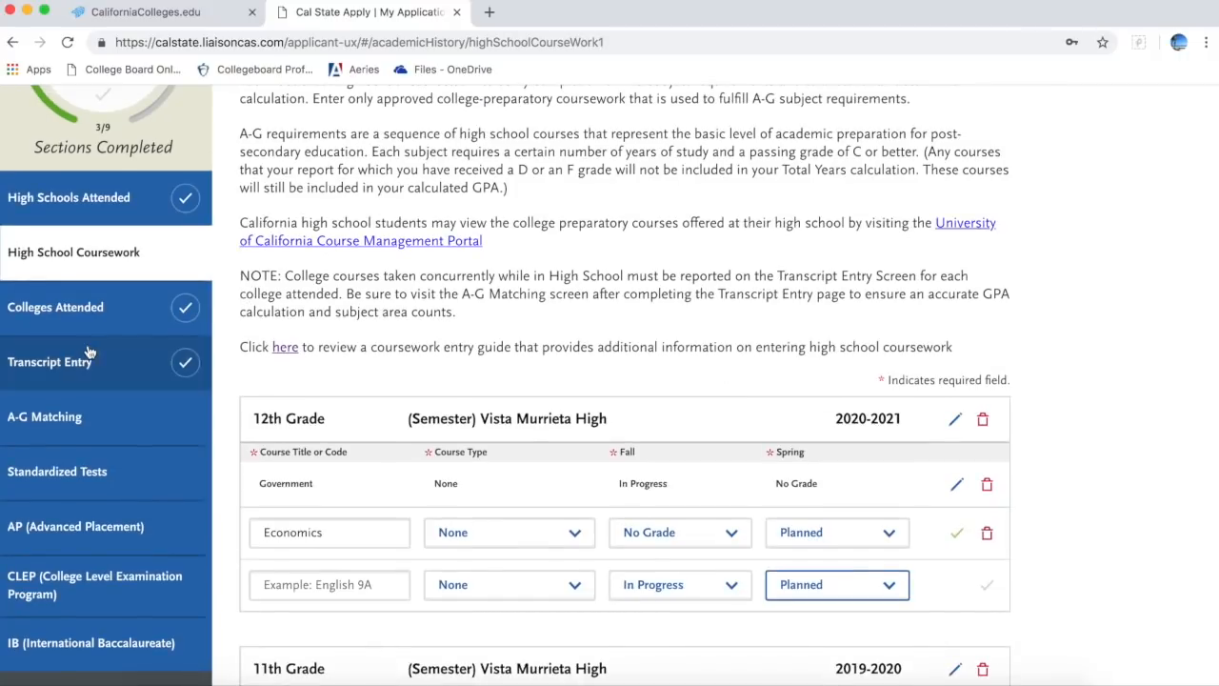
Step: Glance over the Colleges Attended page
left_click(116, 316)
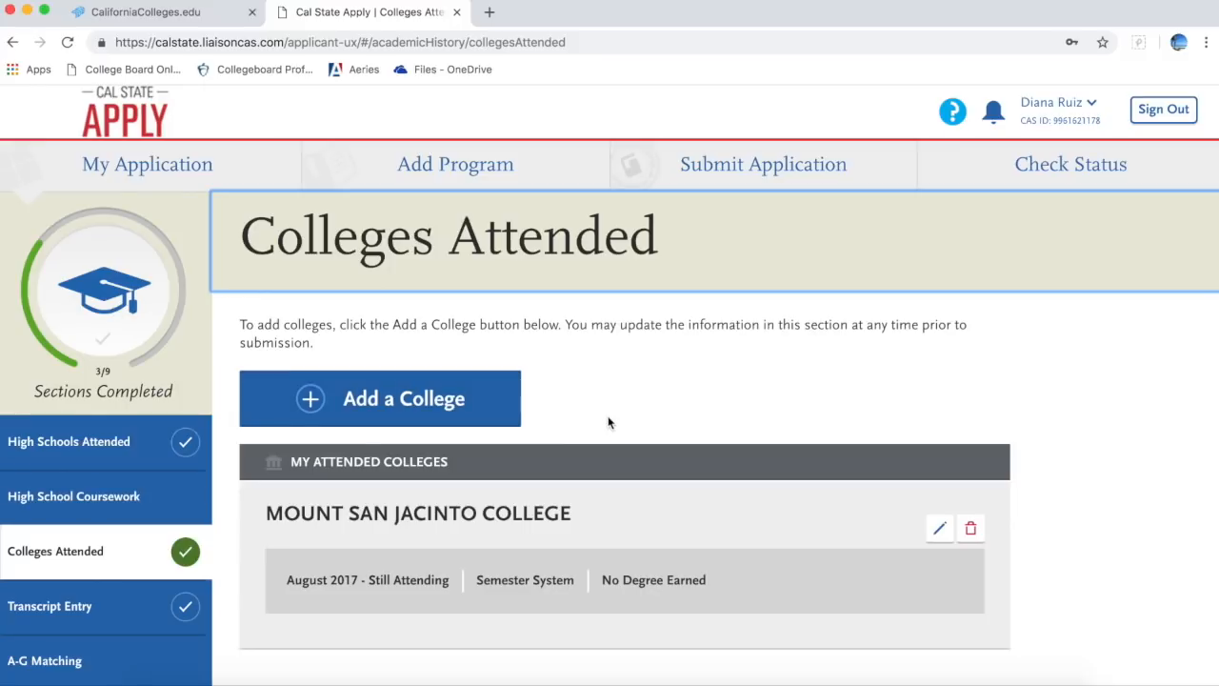
scroll(609, 420, "down", 5)
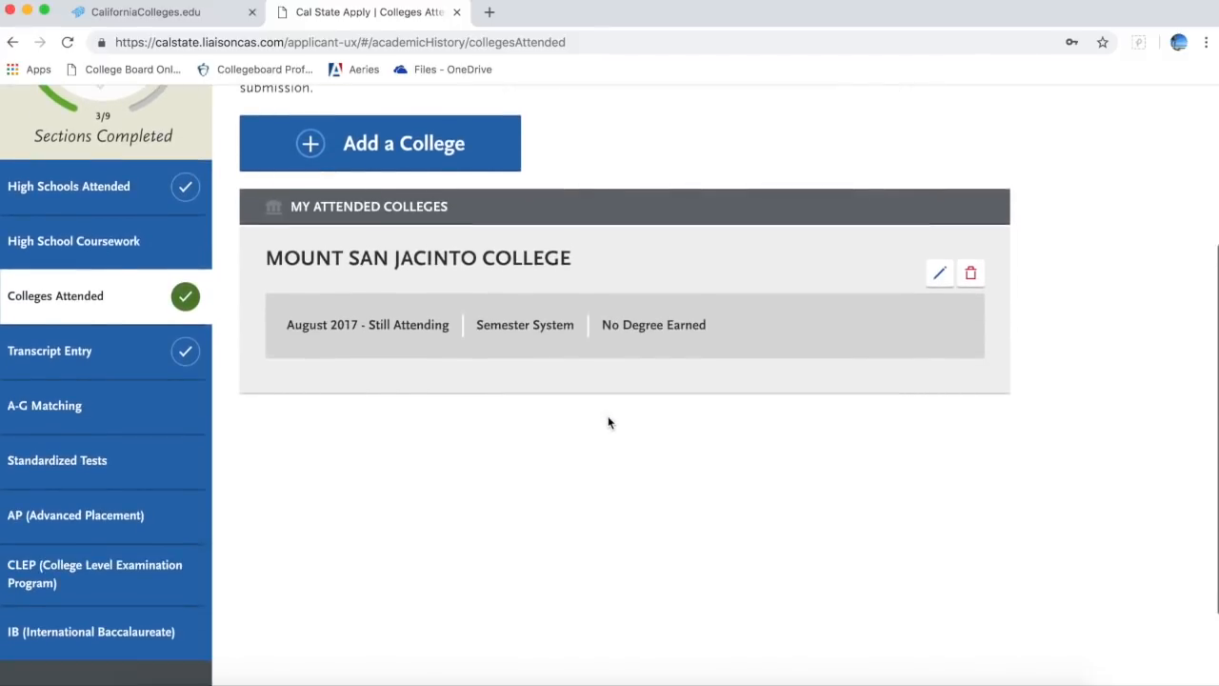
scroll(609, 419, "up", 4)
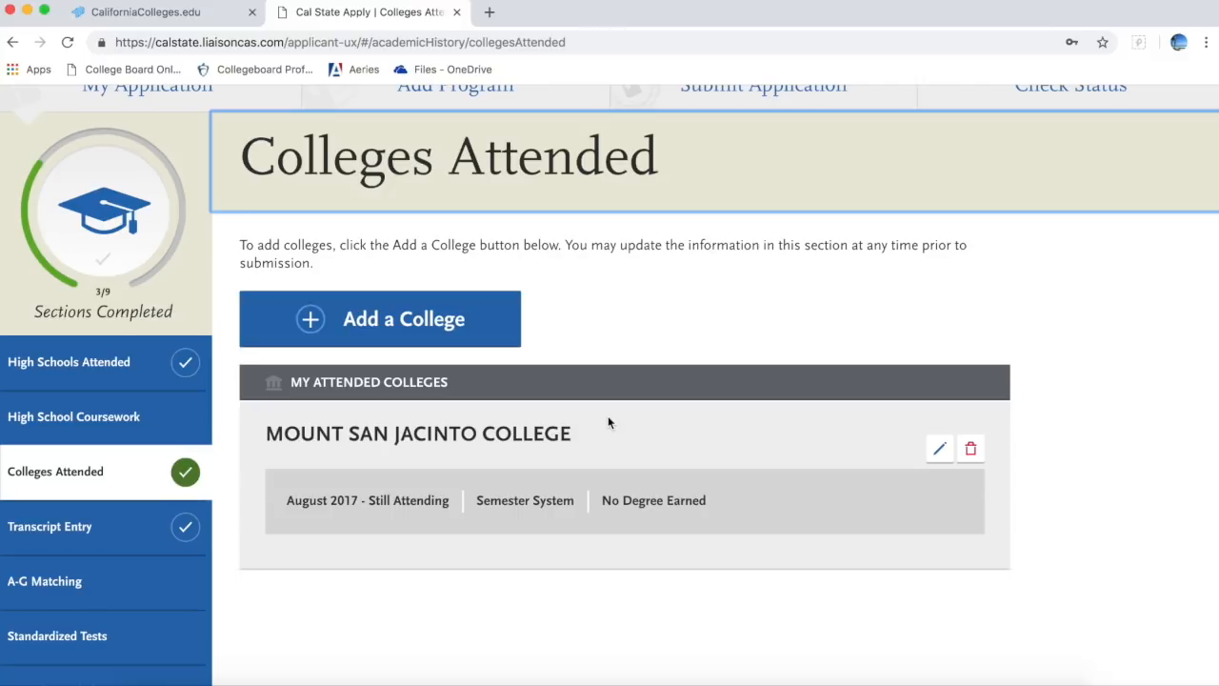
Step: Review the High School Coursework tables again, then return to Colleges Attended
left_click(131, 419)
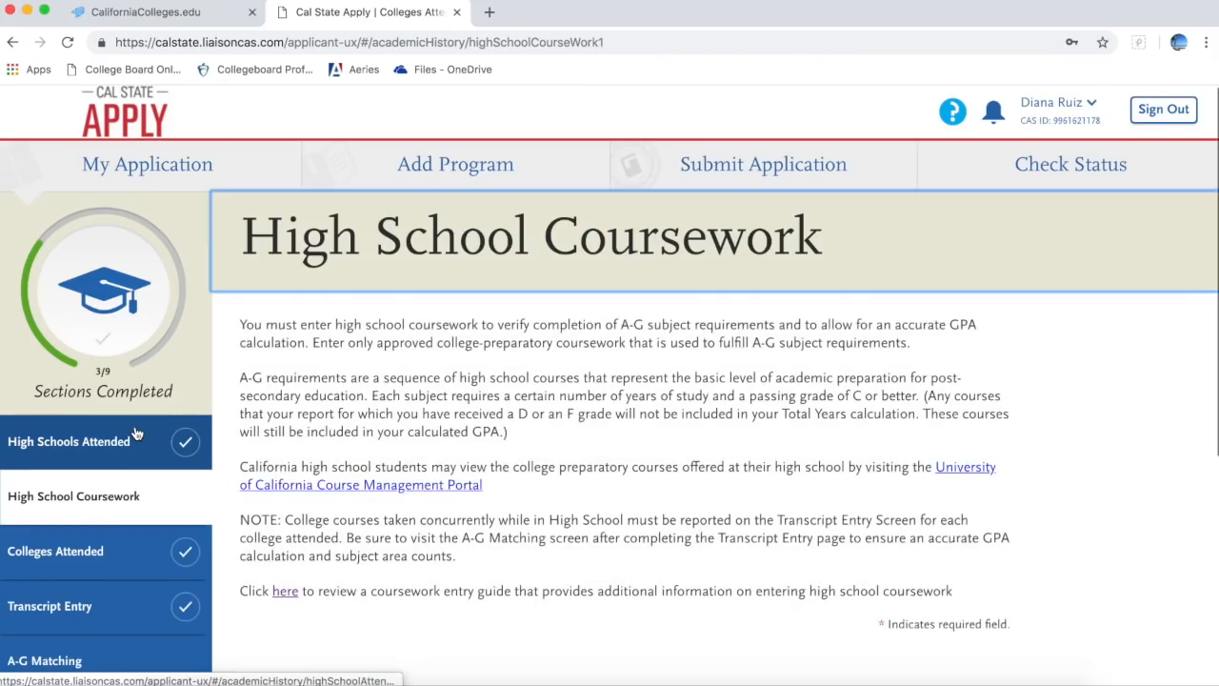
scroll(510, 459, "down", 6)
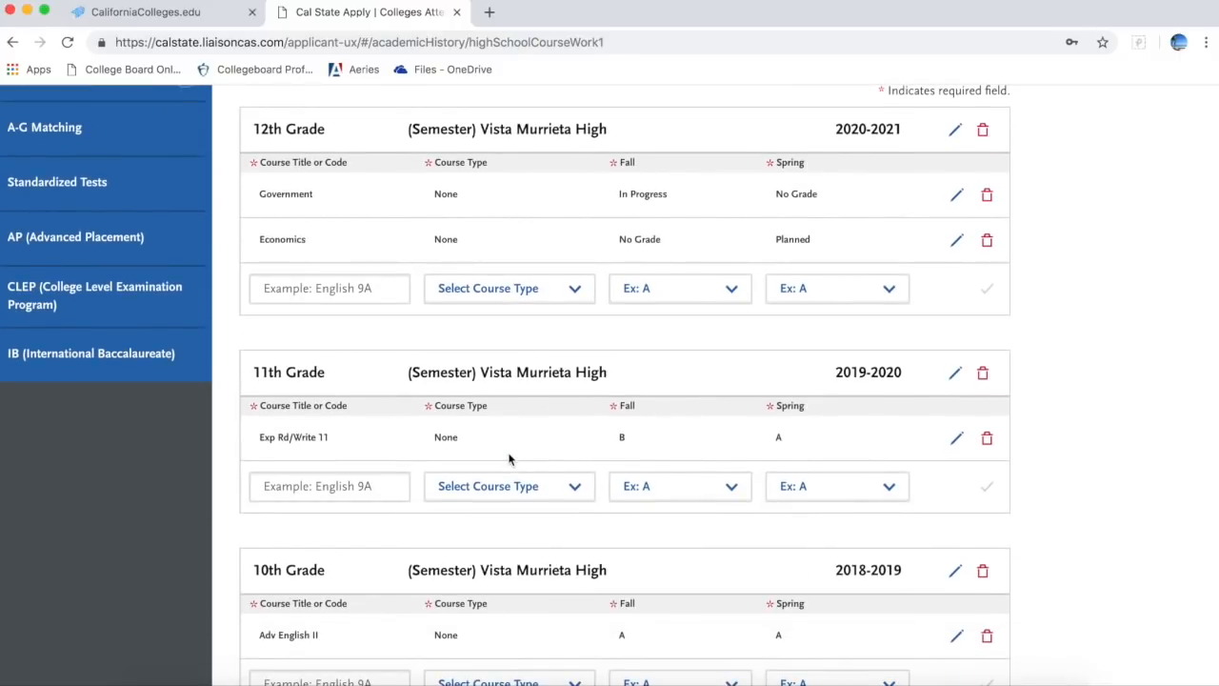
scroll(651, 210, "up", 3)
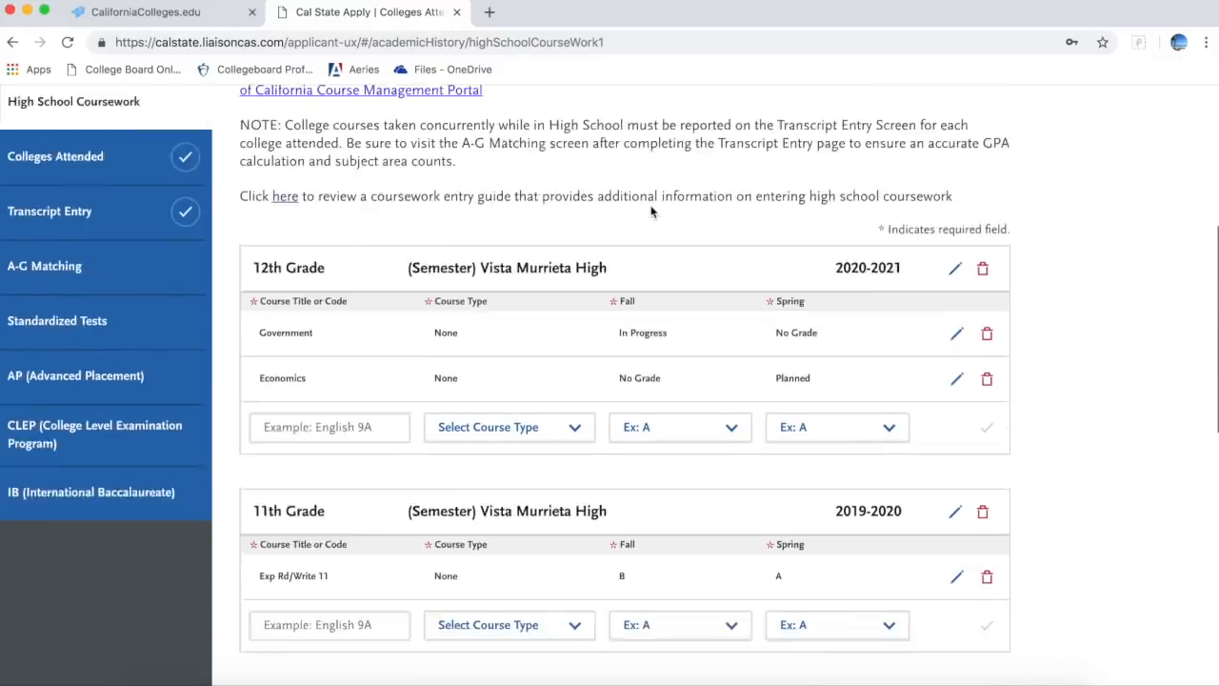
scroll(652, 209, "up", 3)
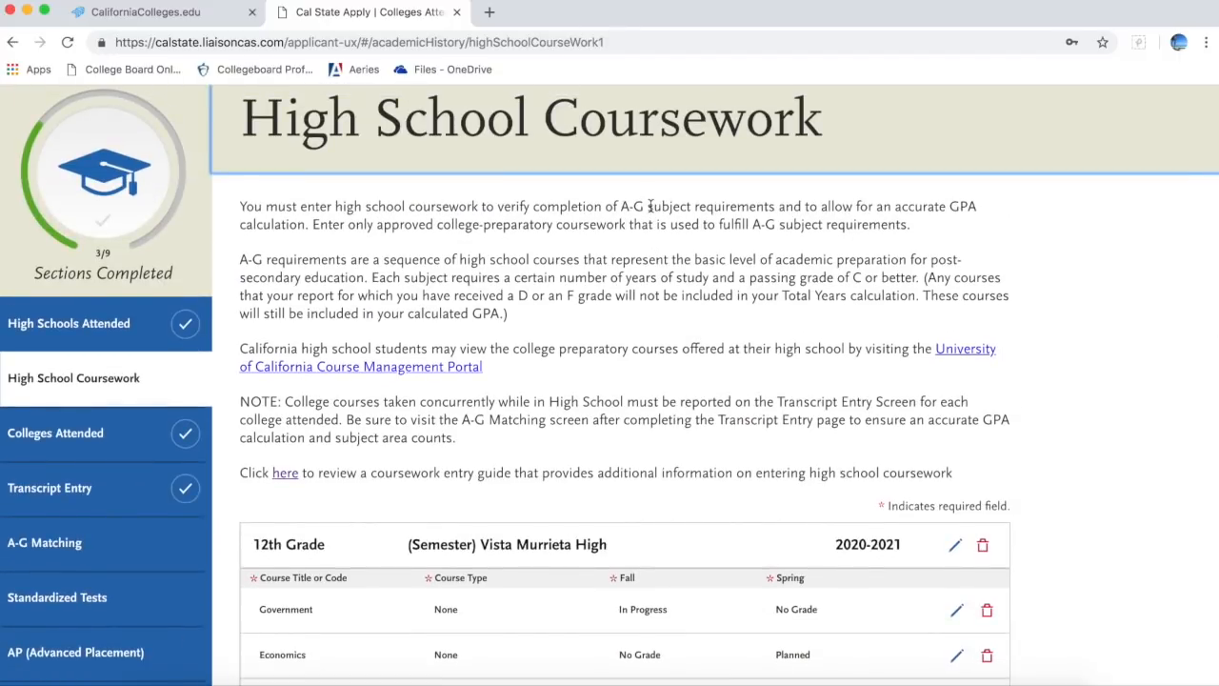
scroll(650, 205, "down", 4)
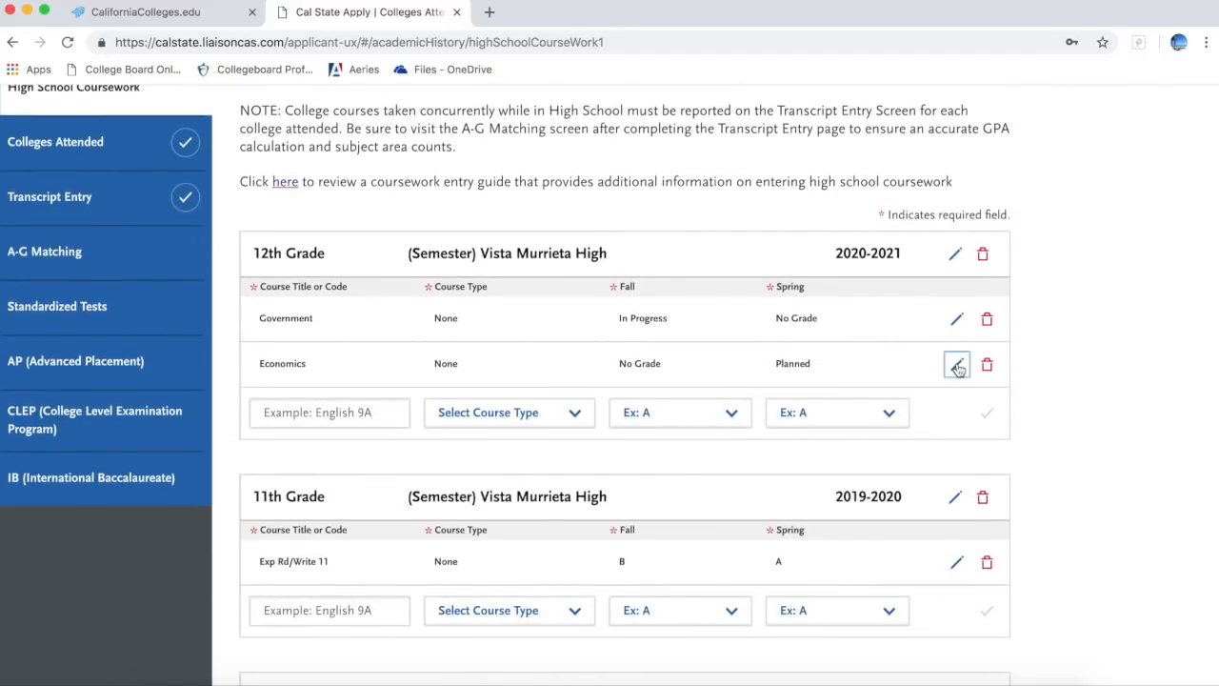
scroll(306, 204, "up", 1)
scroll(307, 204, "up", 2)
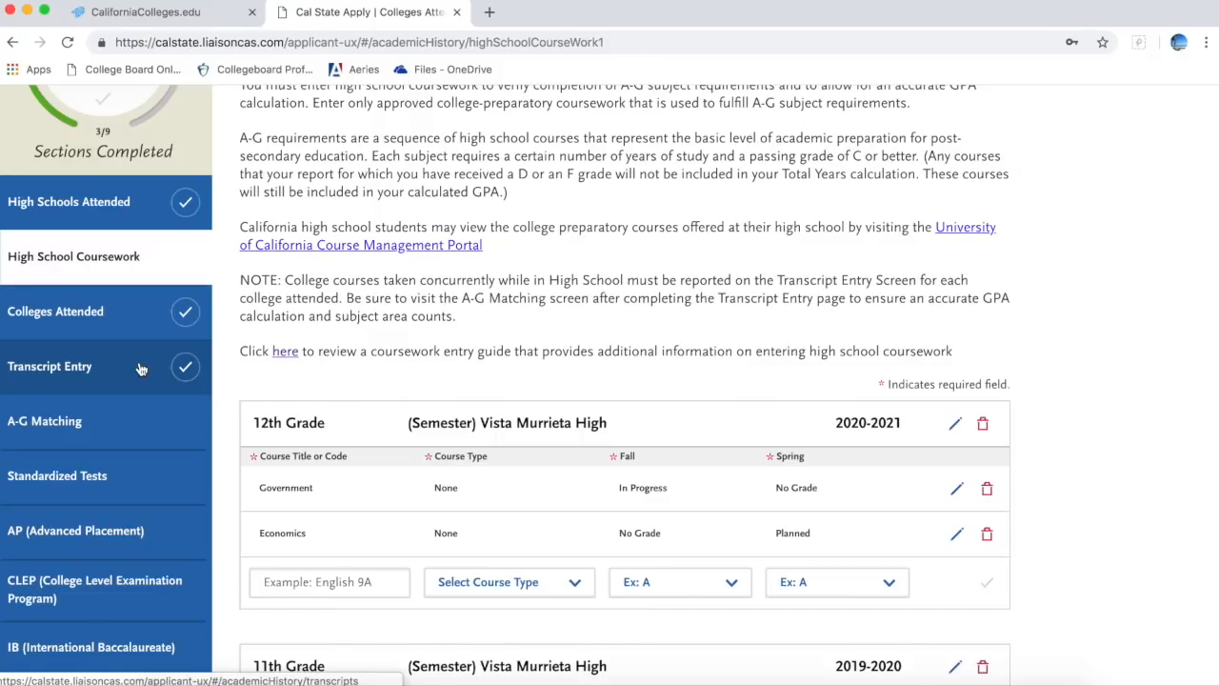
scroll(372, 472, "down", 5)
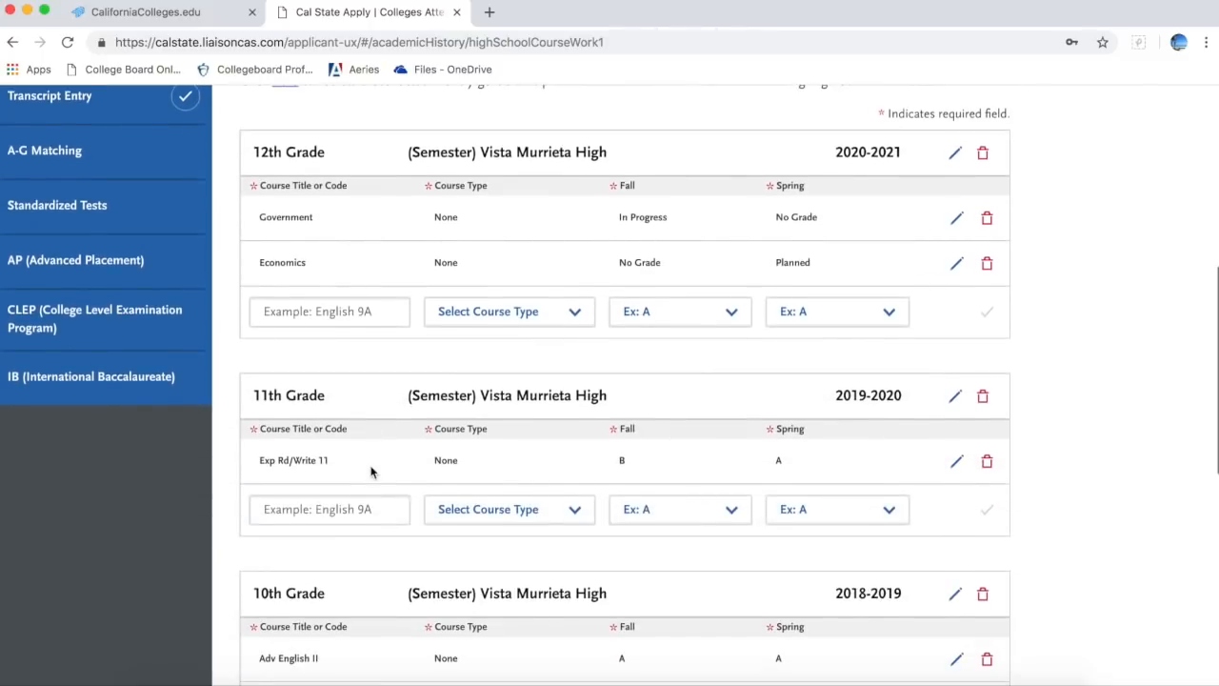
scroll(372, 471, "down", 3)
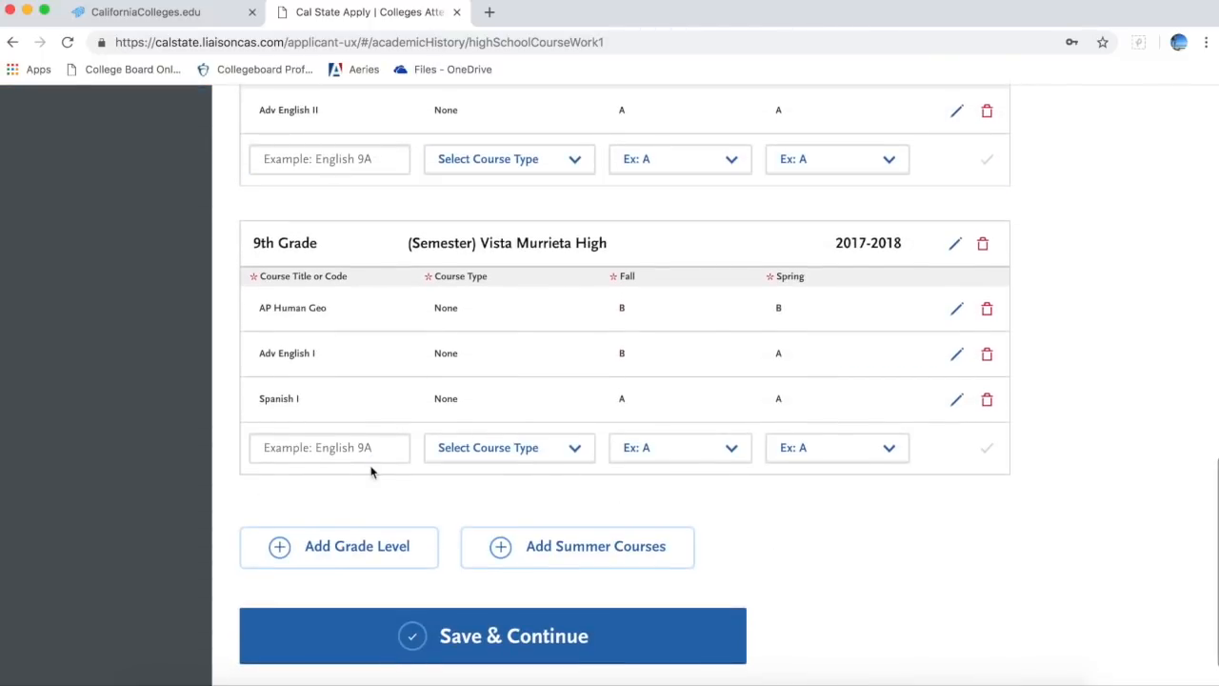
scroll(372, 434, "up", 9)
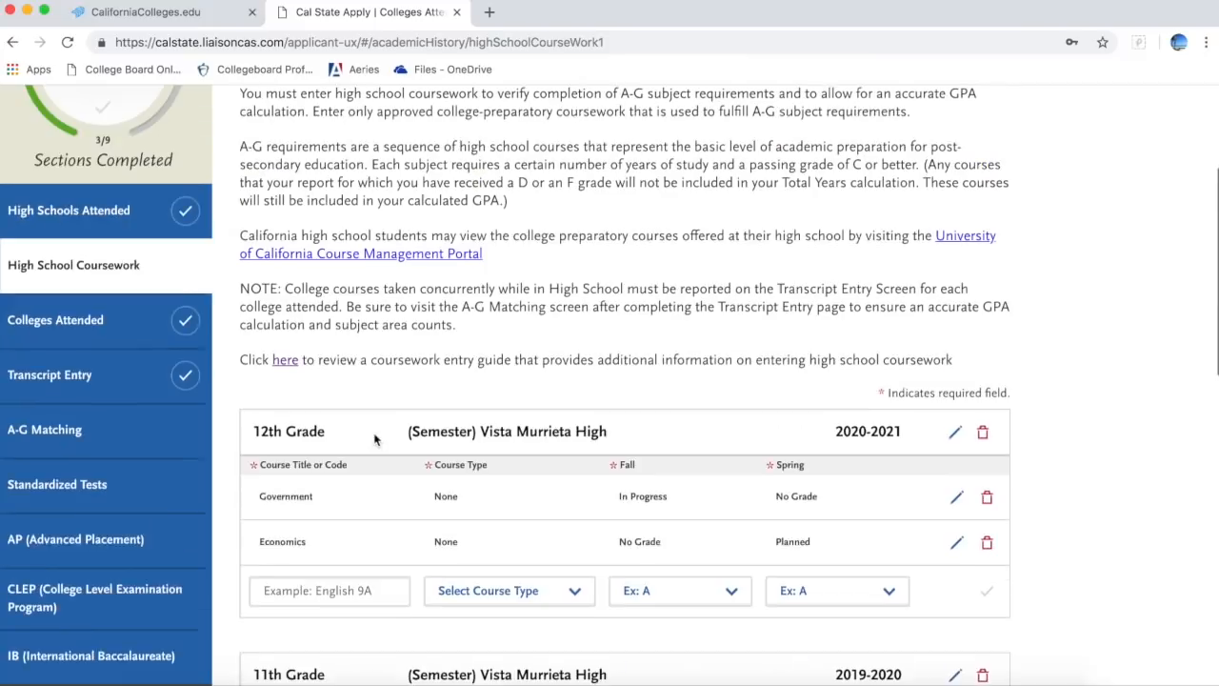
left_click(119, 324)
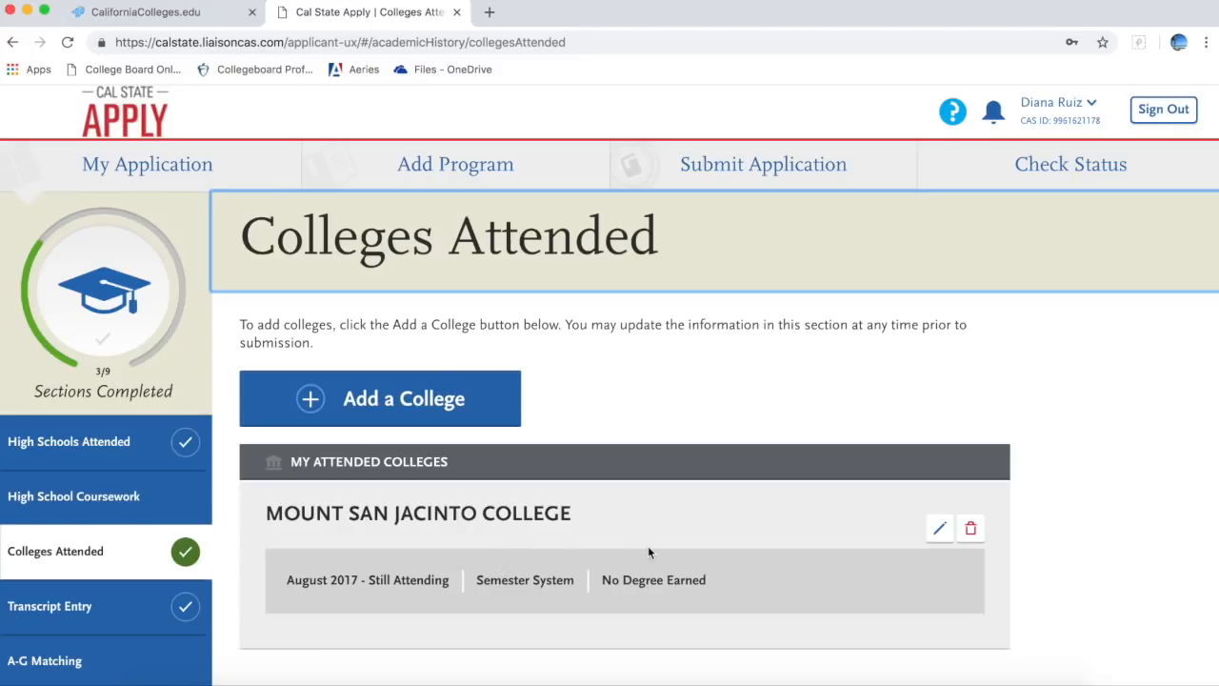
Step: Edit and re-save Mount San Jacinto College: August 2017, still attending, Semester System, No Degree Earned
left_click(940, 529)
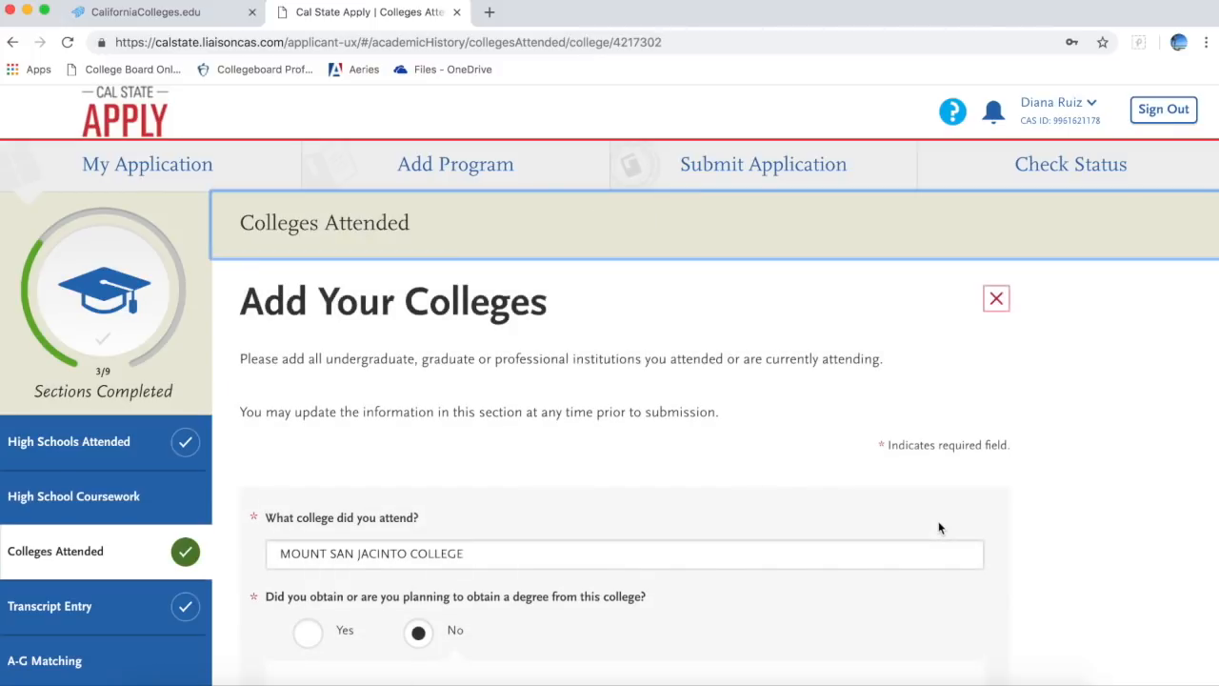
scroll(939, 528, "down", 3)
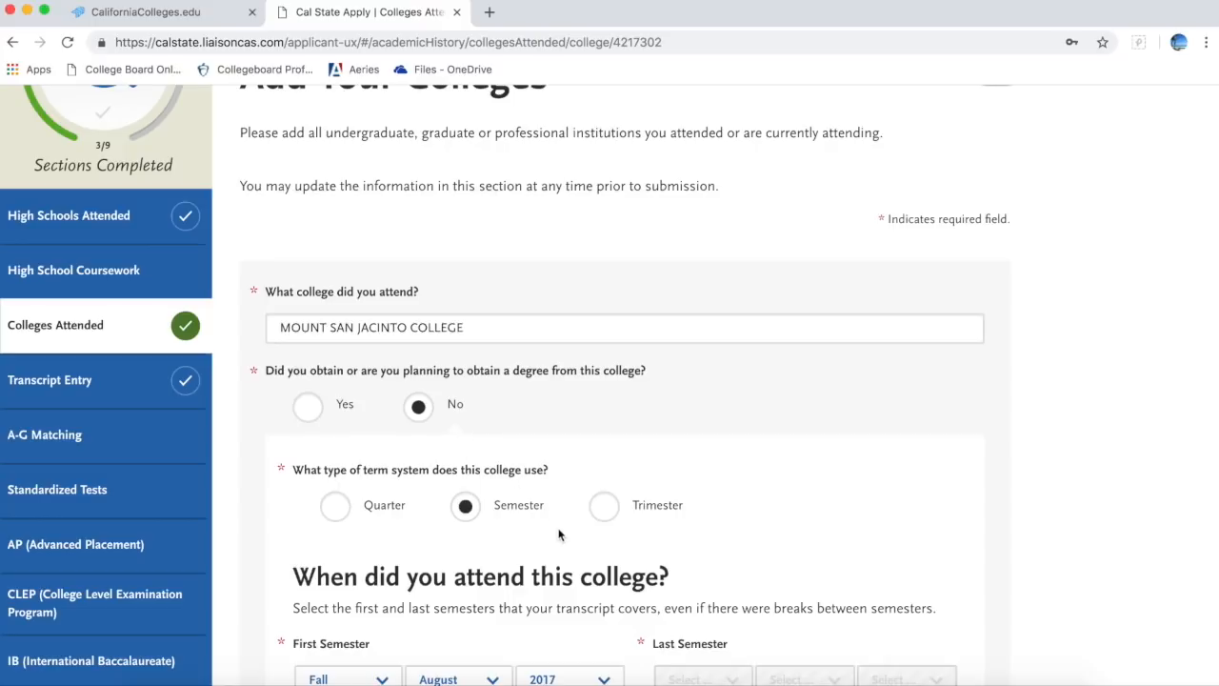
scroll(559, 534, "down", 2)
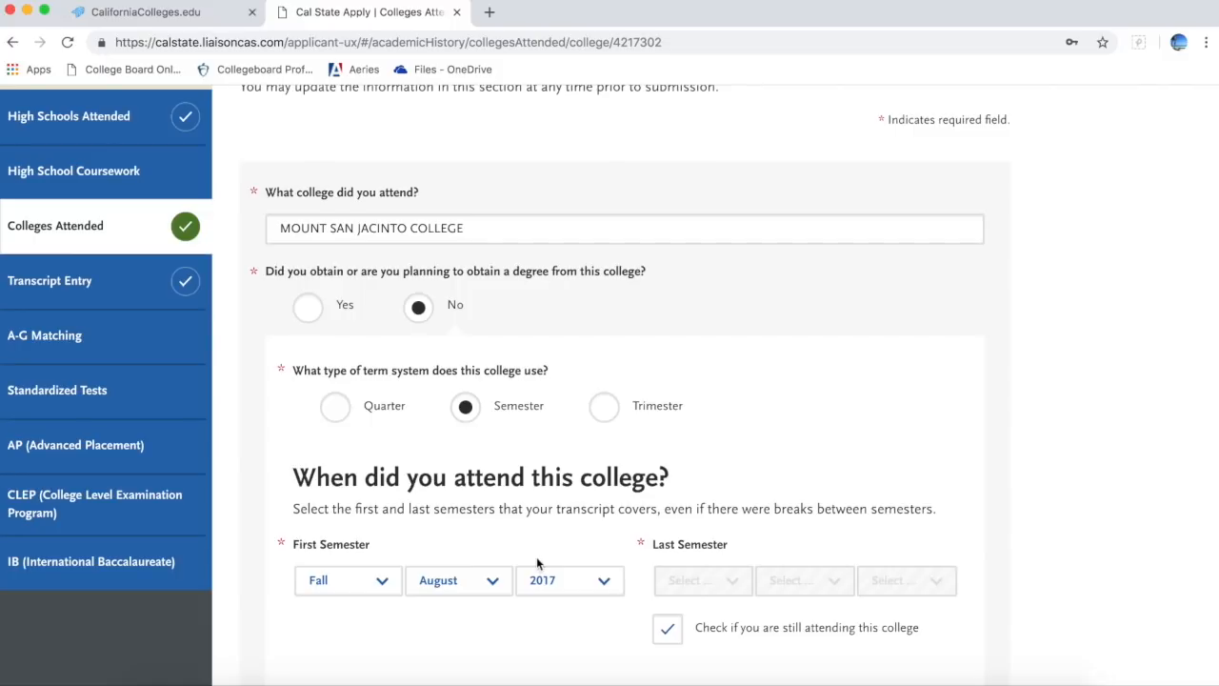
scroll(536, 557, "down", 2)
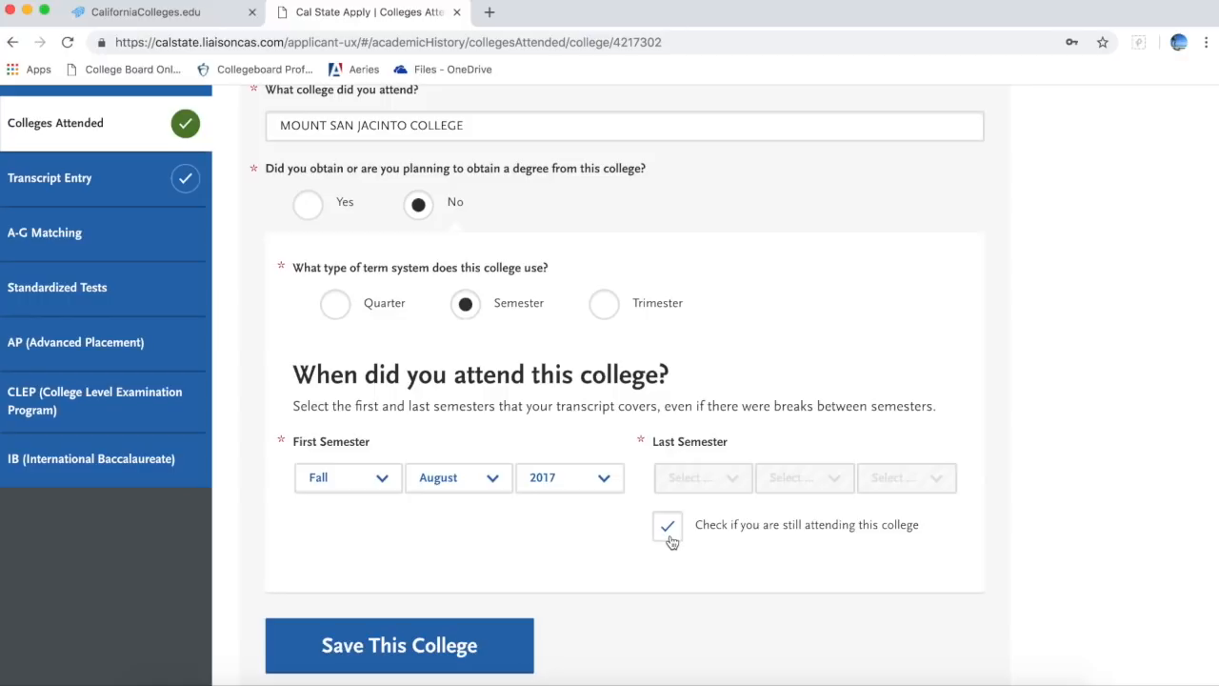
left_click(484, 669)
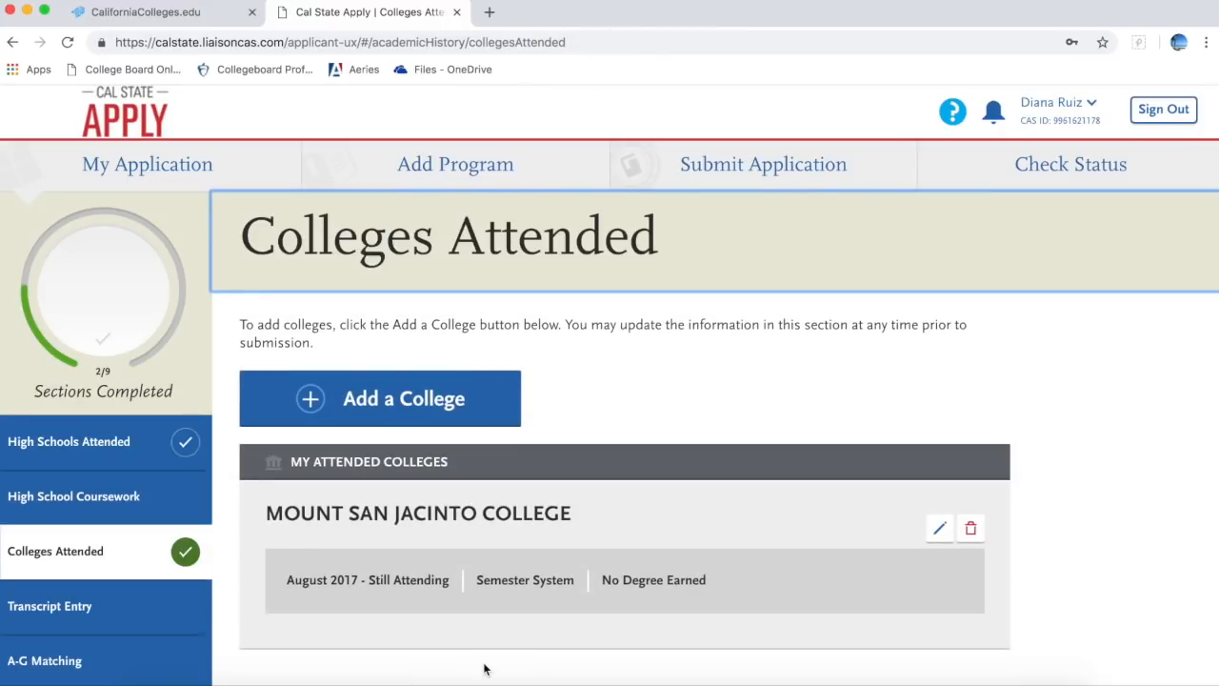
Step: Open Transcript Entry and scroll down to the Mount San Jacinto College transcript panel
scroll(484, 667, "down", 2)
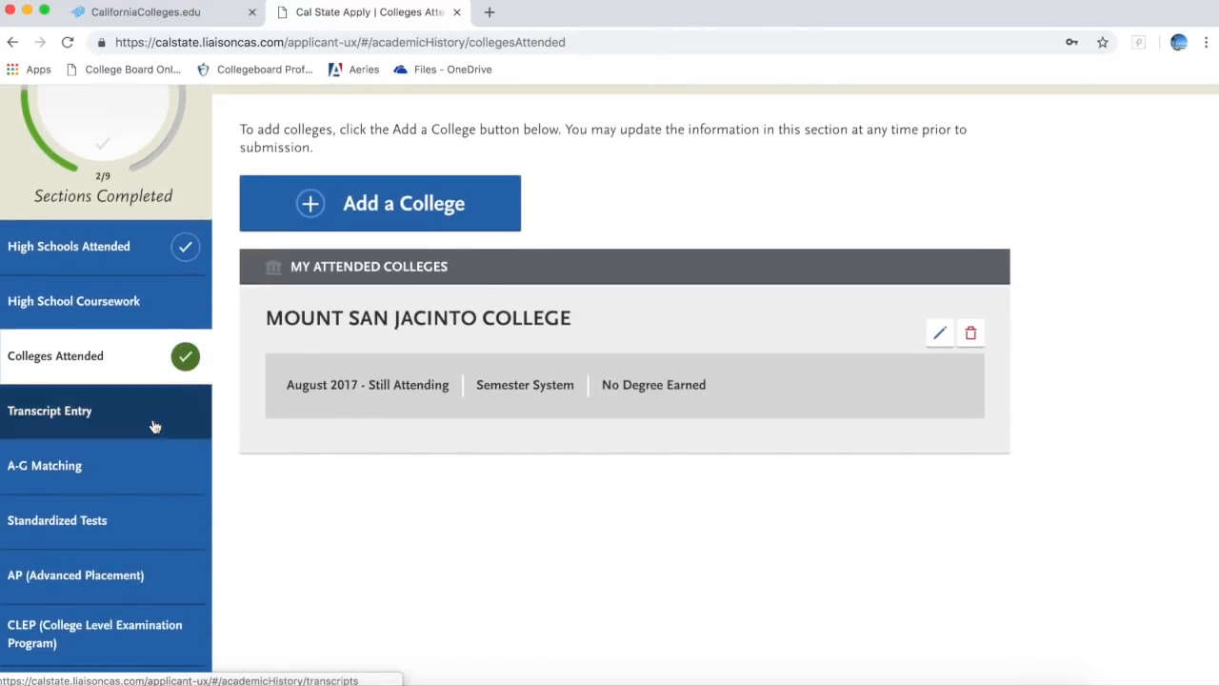
left_click(154, 425)
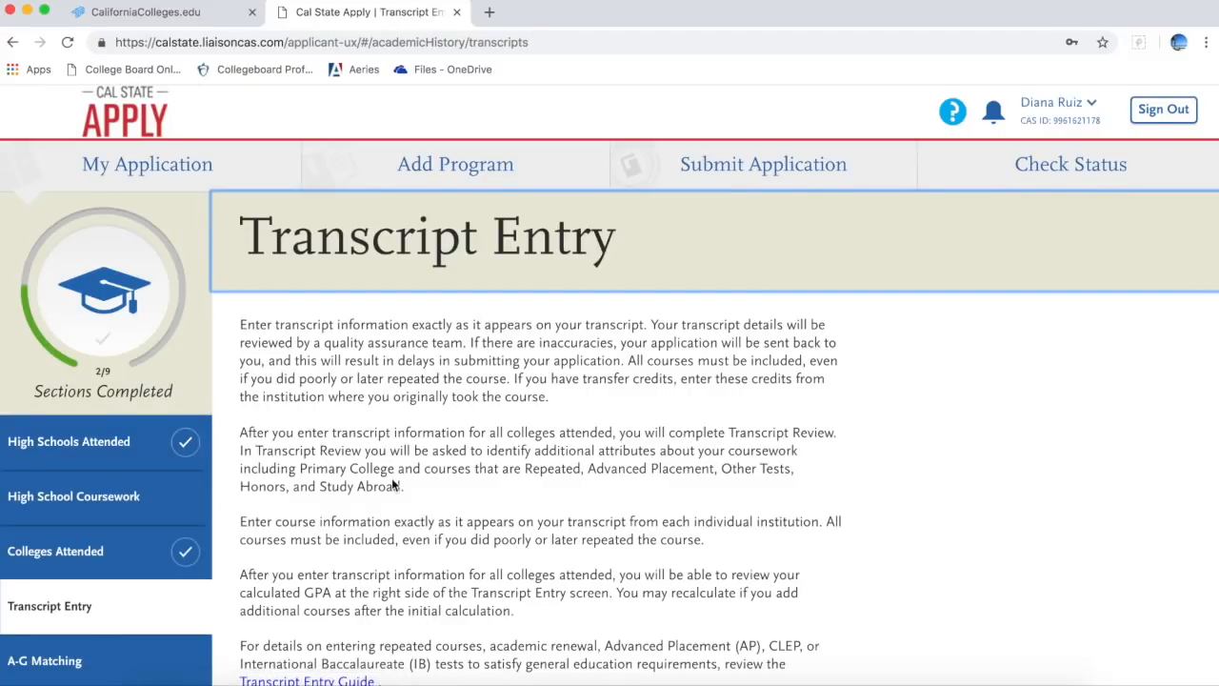
scroll(391, 485, "down", 2)
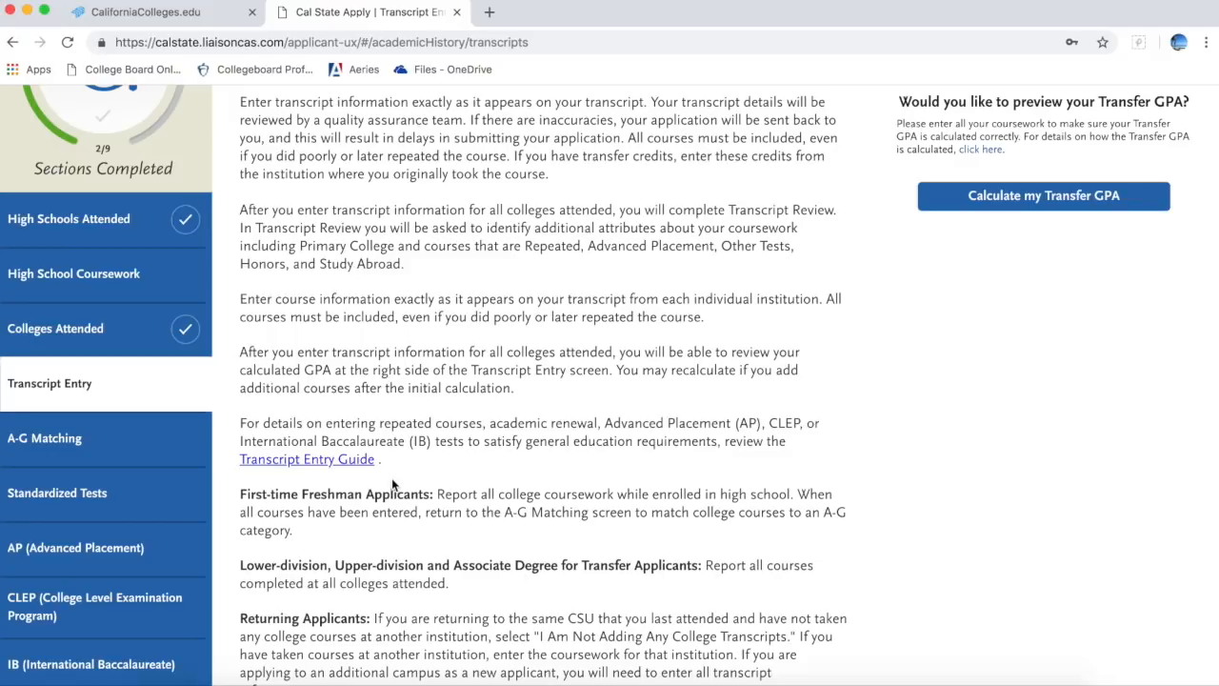
scroll(452, 530, "down", 10)
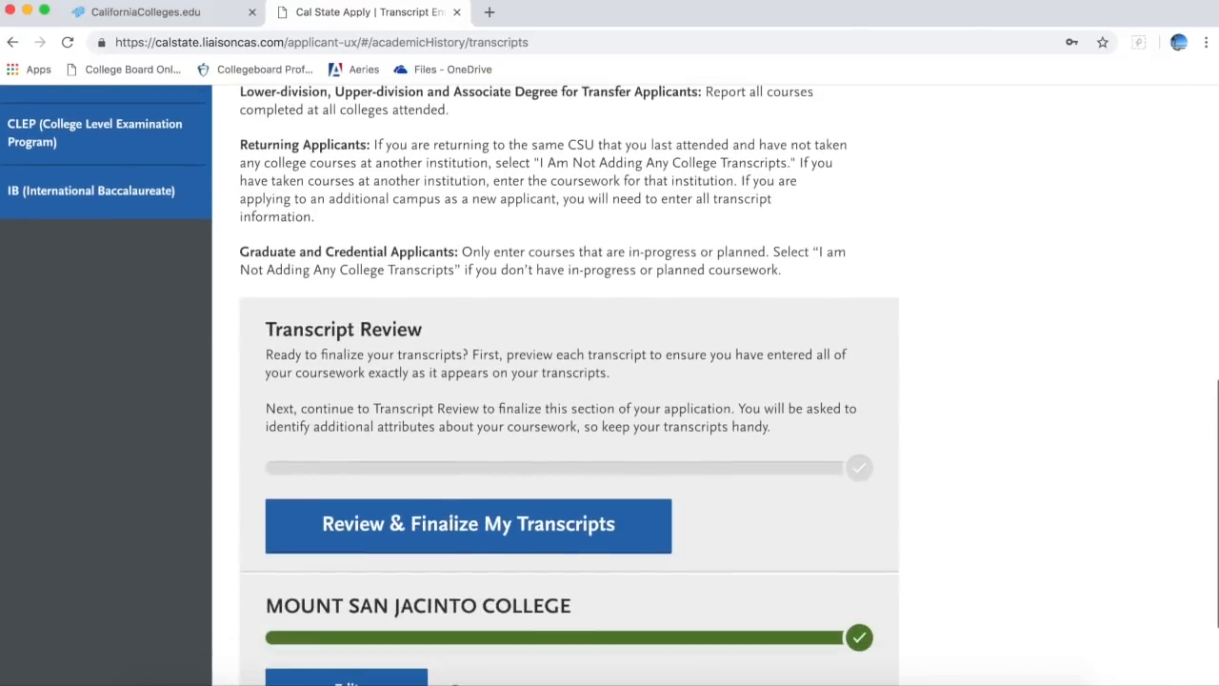
scroll(451, 530, "down", 3)
scroll(451, 531, "down", 1)
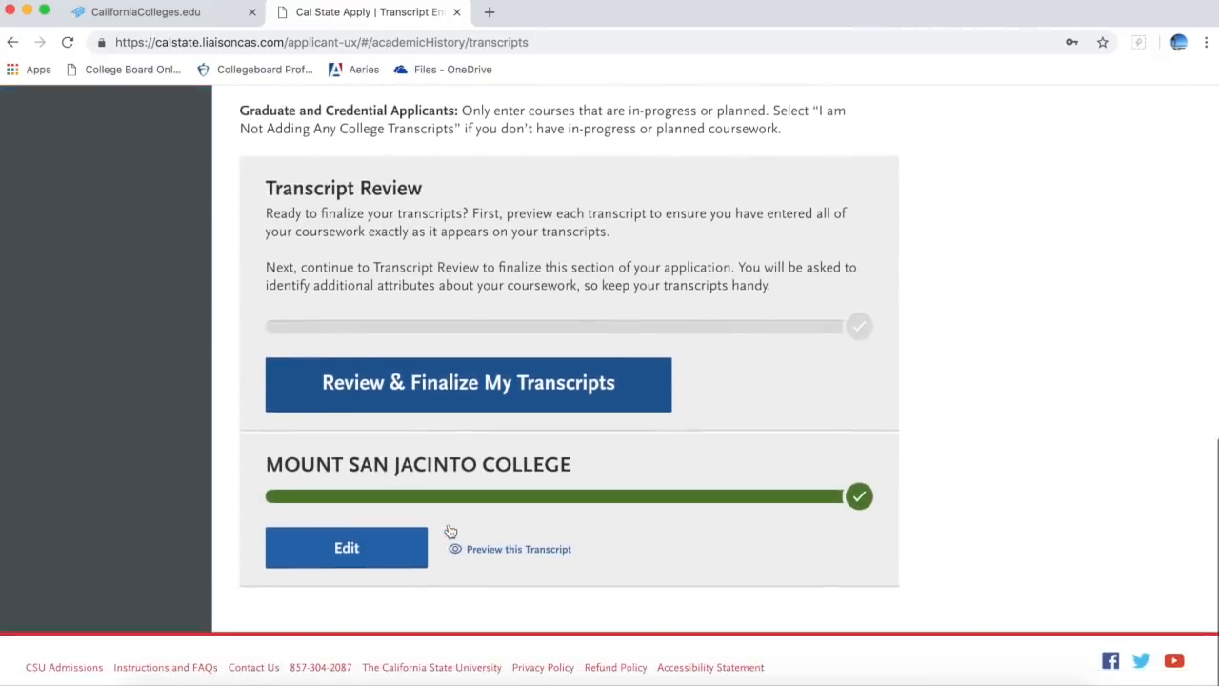
Step: Add and save a semester with Term Fall, Year 2017, status Freshman, completion Completed
left_click(388, 549)
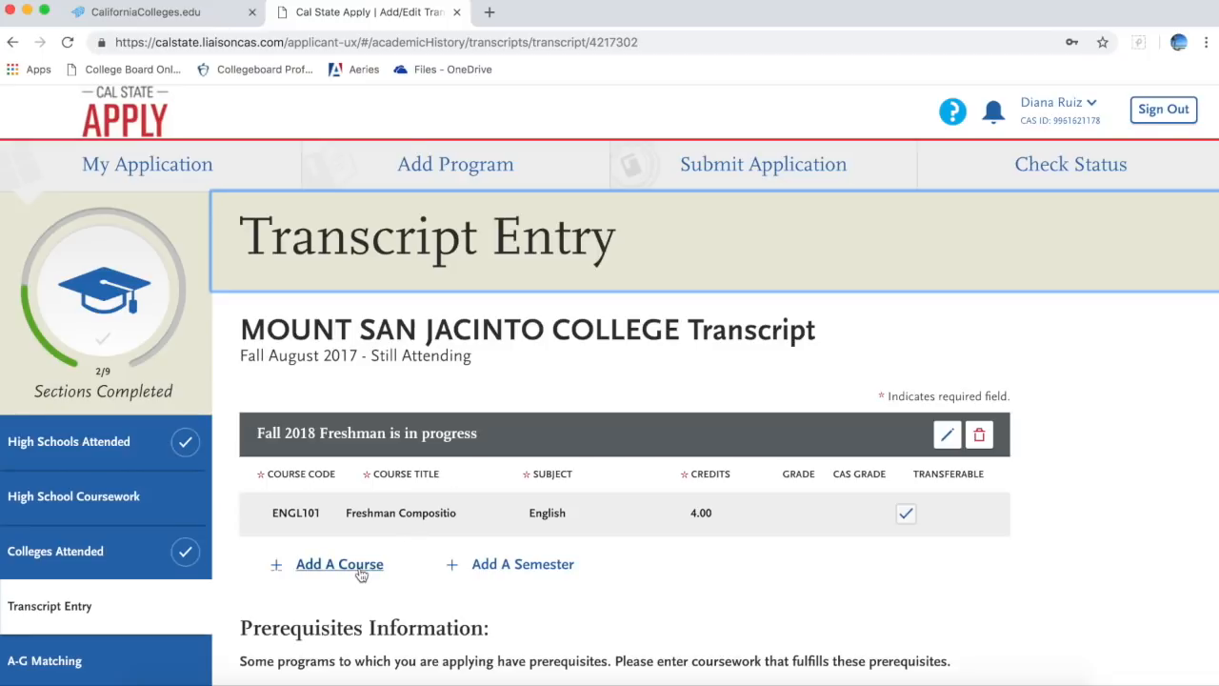
left_click(536, 575)
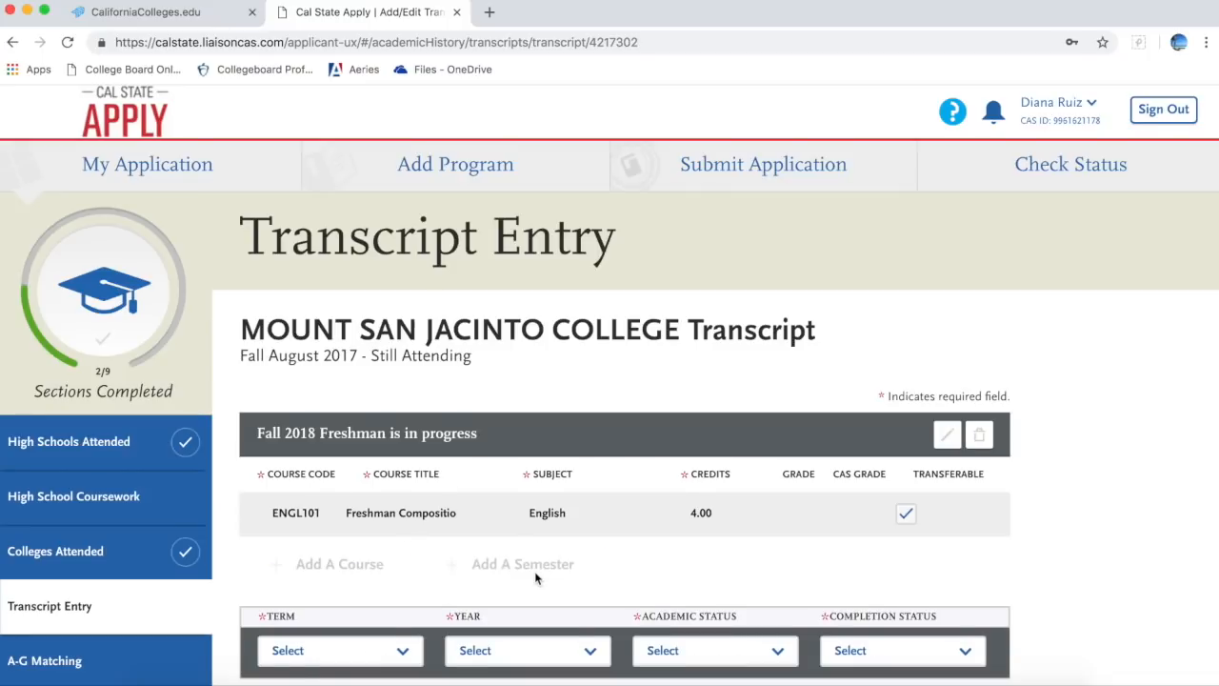
scroll(536, 577, "down", 4)
left_click(402, 440)
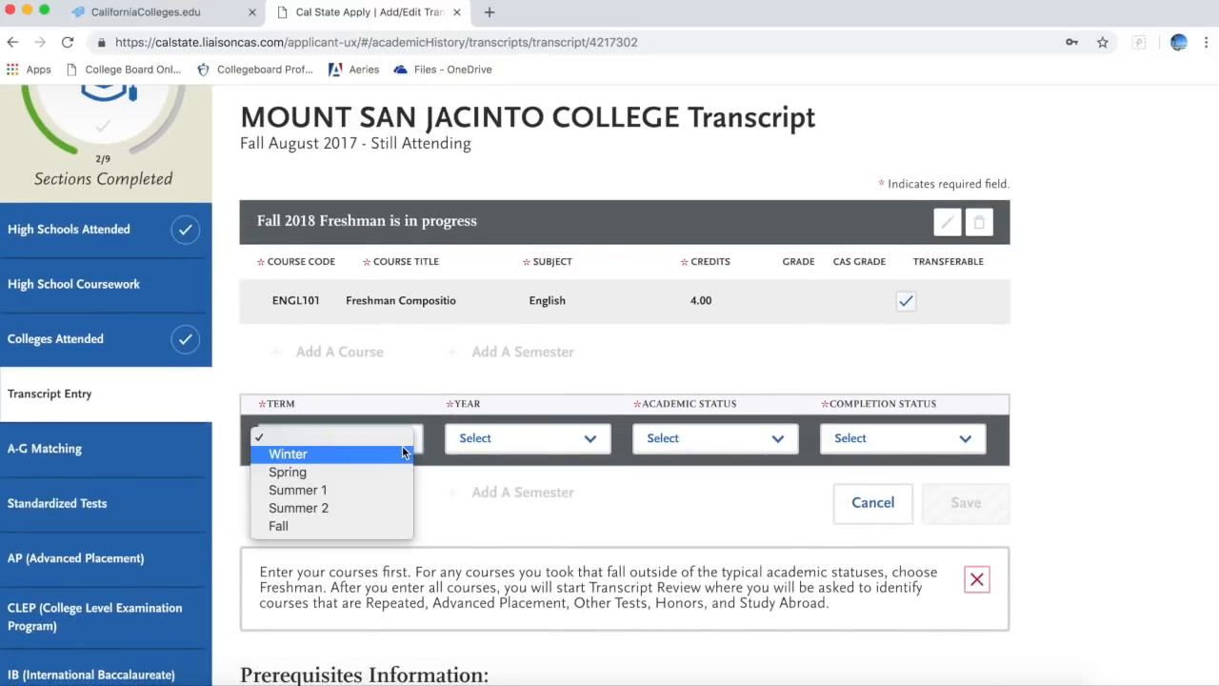
left_click(379, 527)
left_click(563, 447)
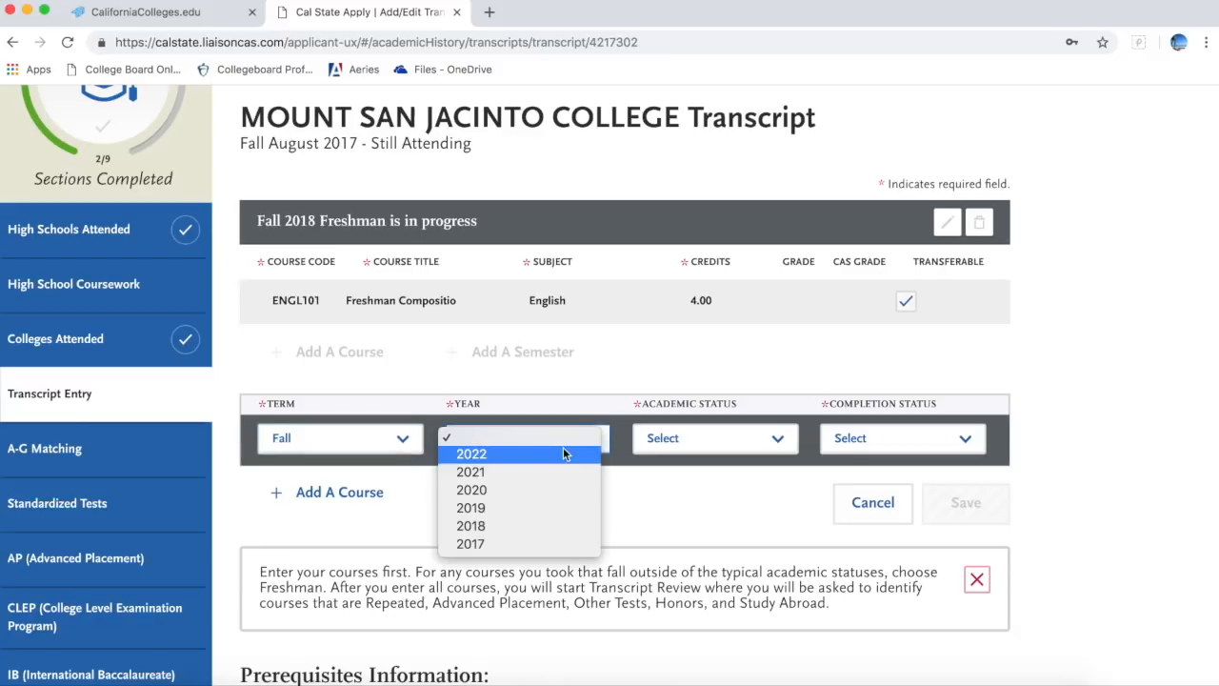
left_click(545, 543)
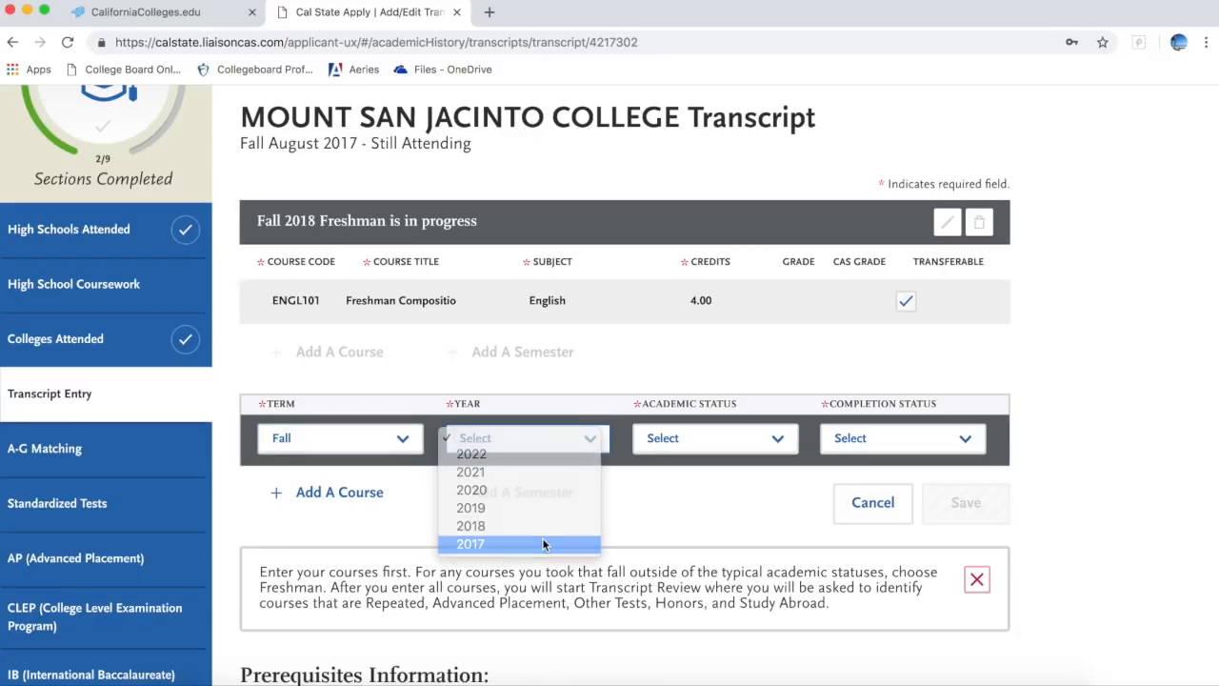
left_click(721, 446)
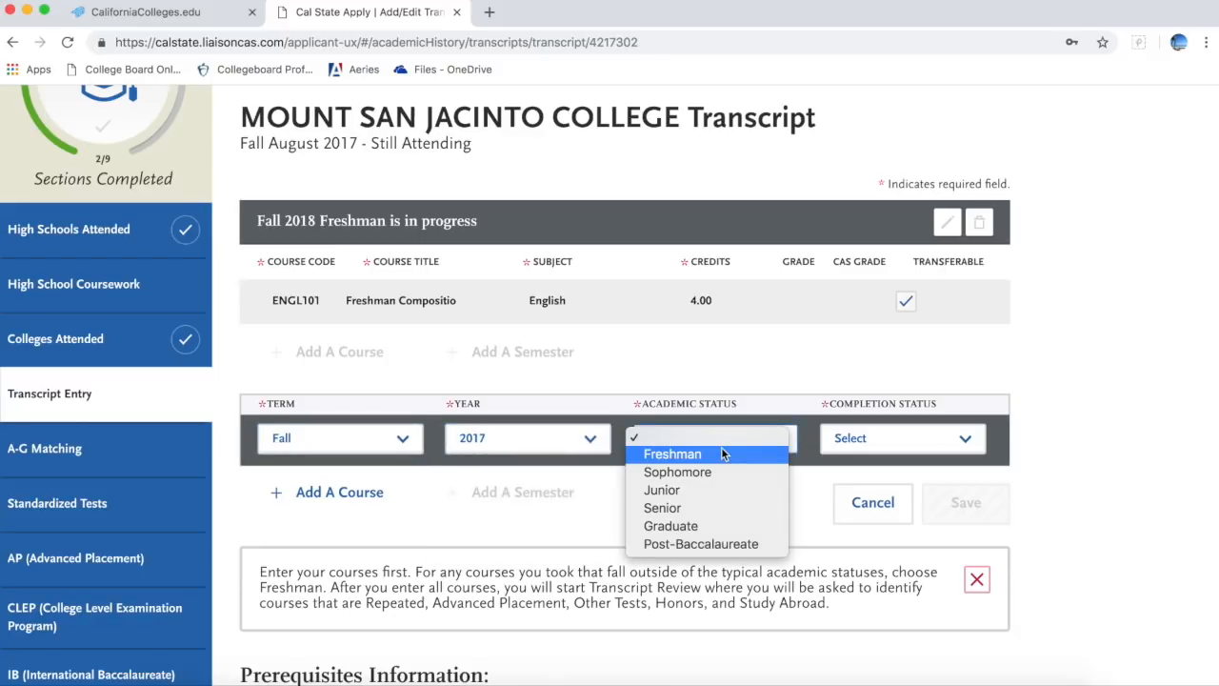
left_click(720, 456)
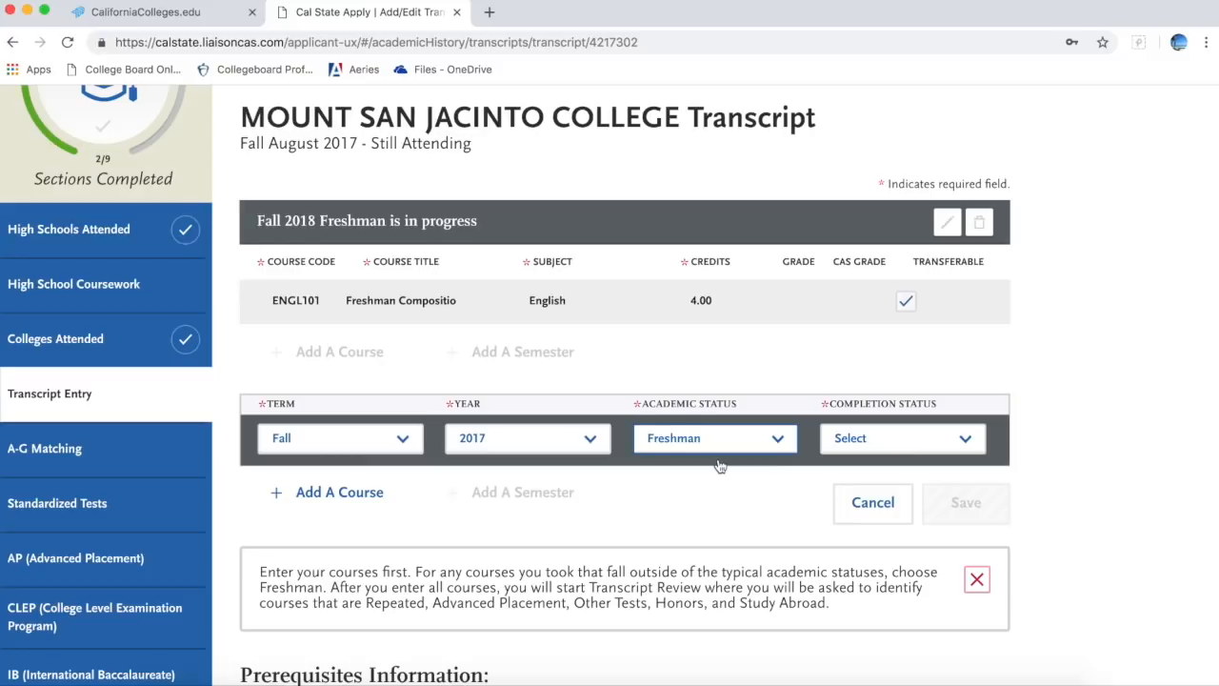
left_click(897, 440)
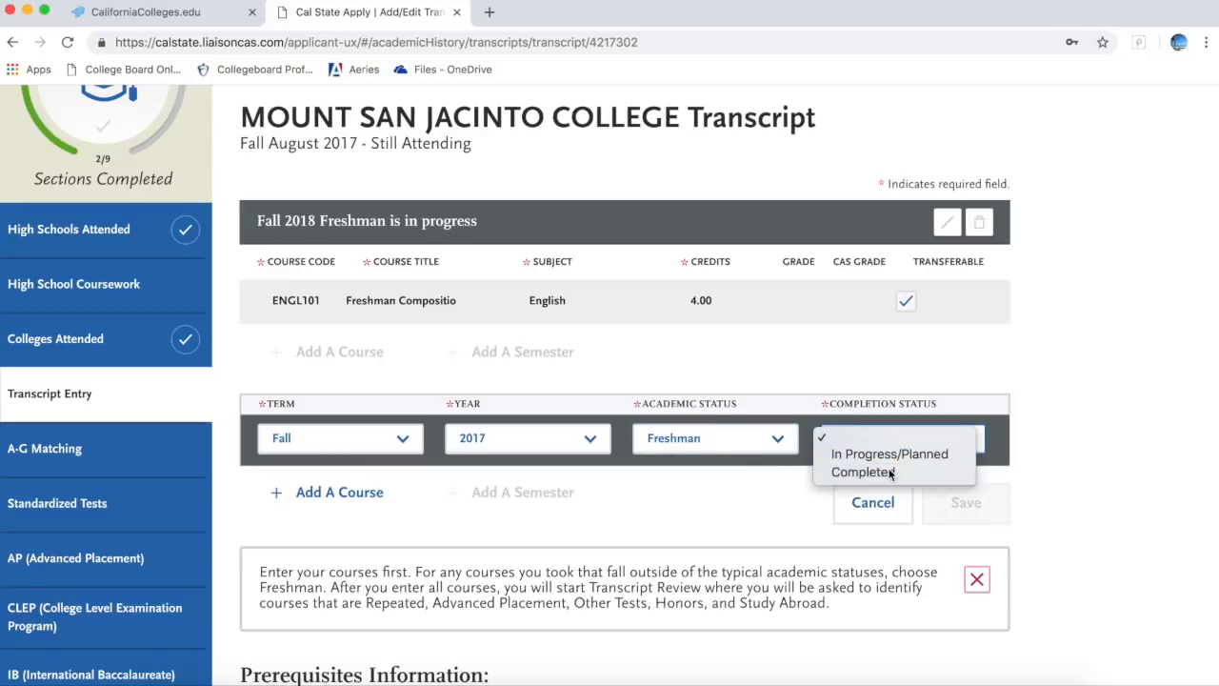
left_click(890, 472)
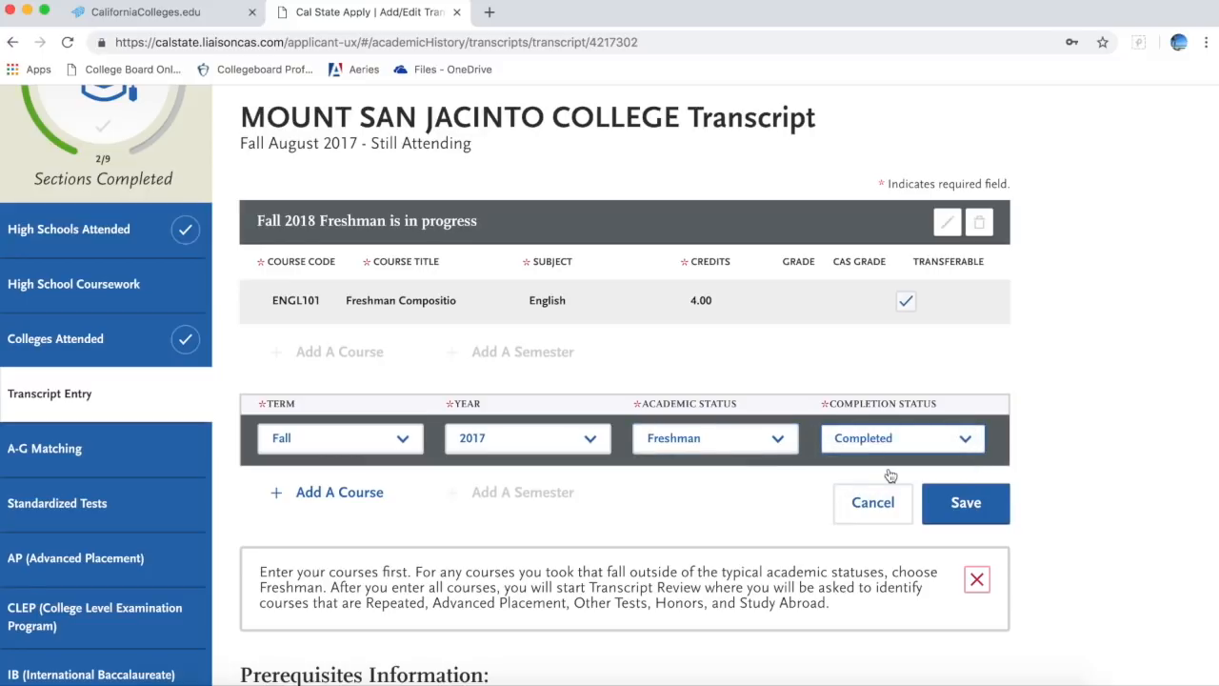
left_click(962, 504)
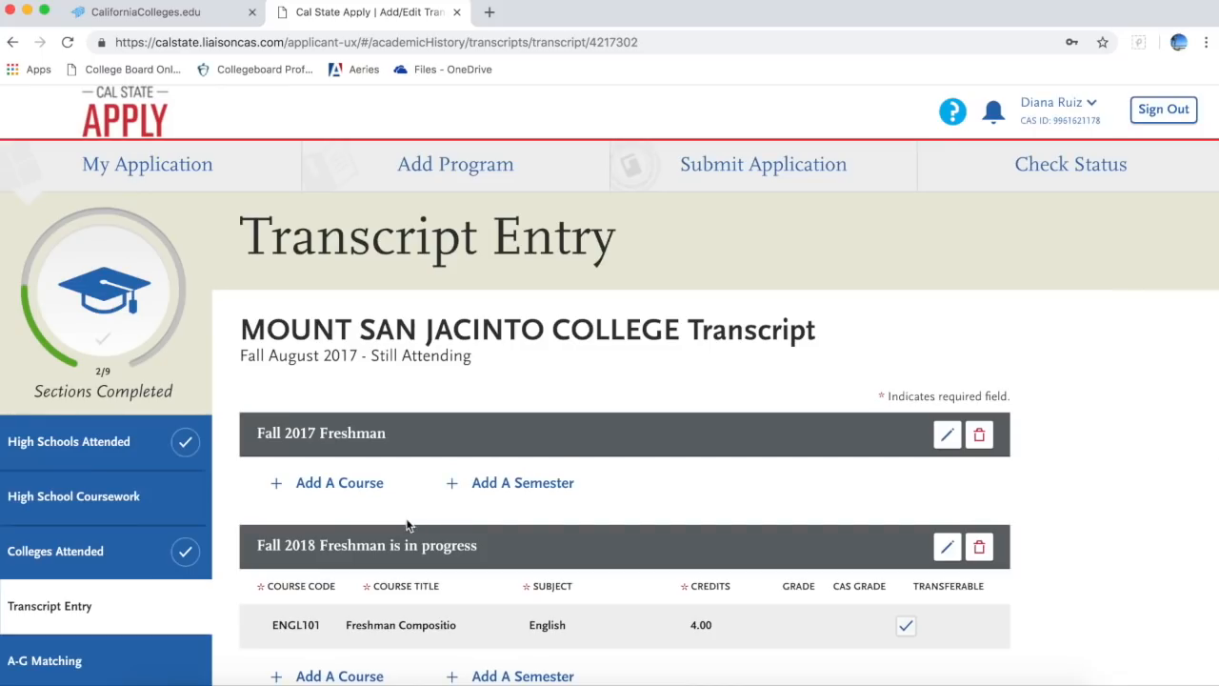
Step: Add a course under Fall 2017, autofilled from the HIST111 U. S. History to 1877 suggestion
left_click(329, 483)
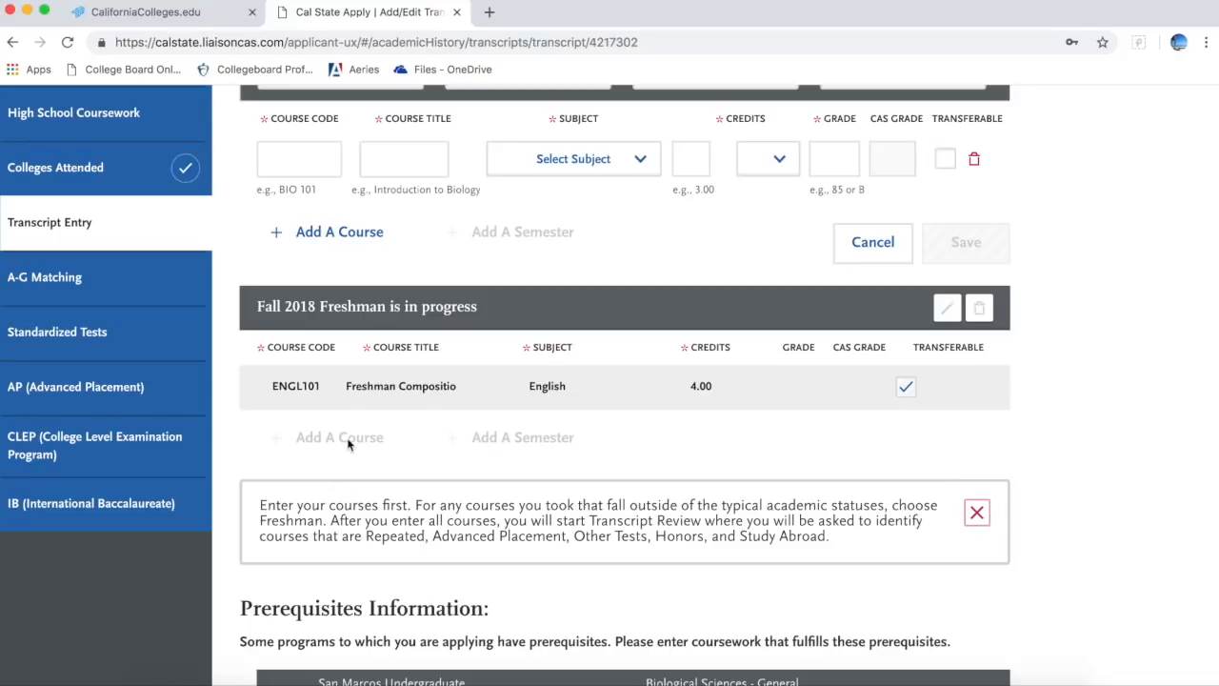
scroll(358, 416, "up", 3)
left_click(332, 358)
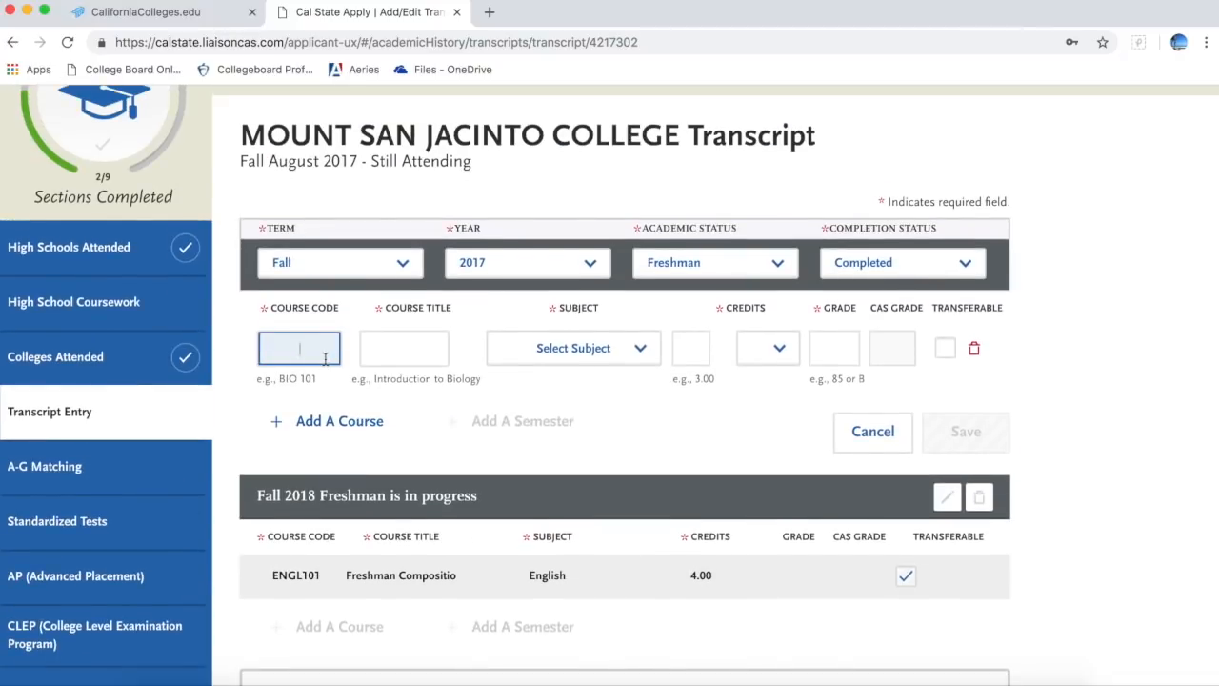
type("u")
type("ist")
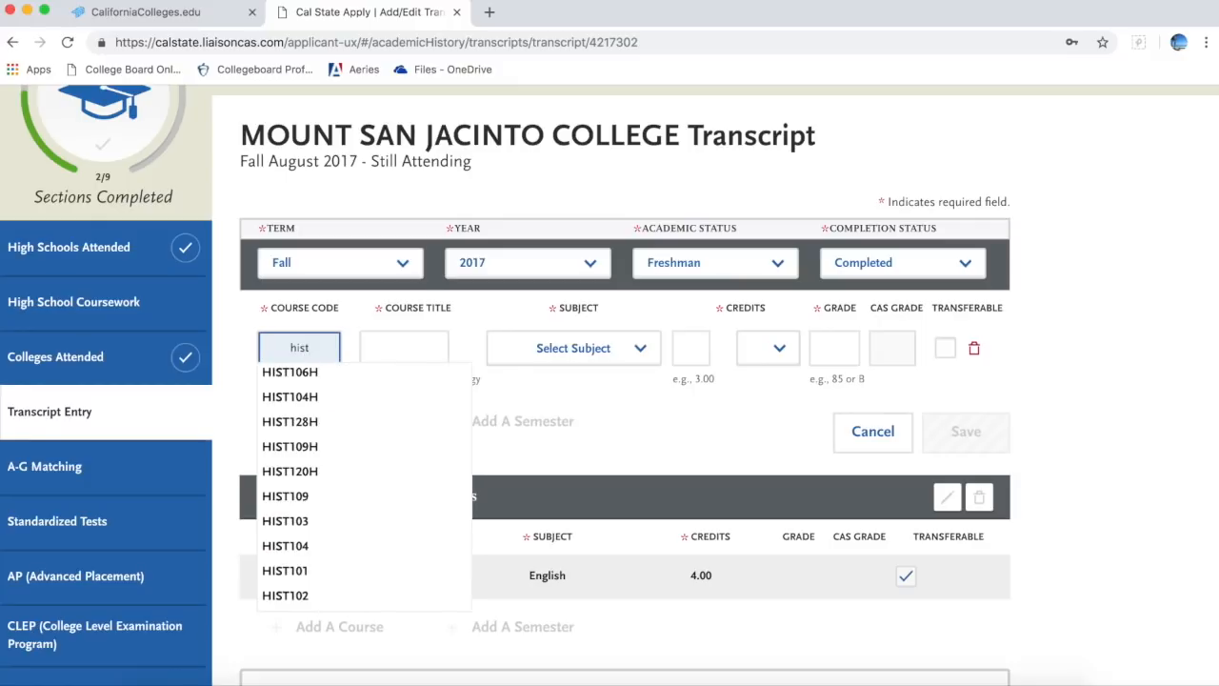
type("11")
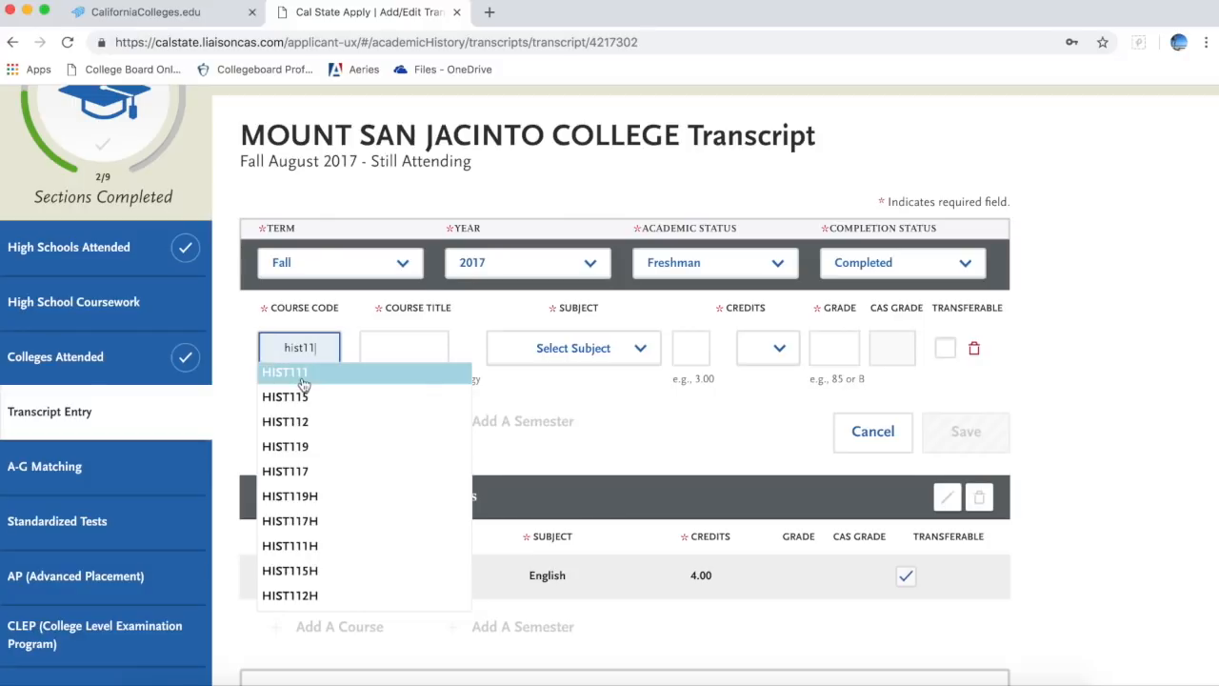
left_click(302, 377)
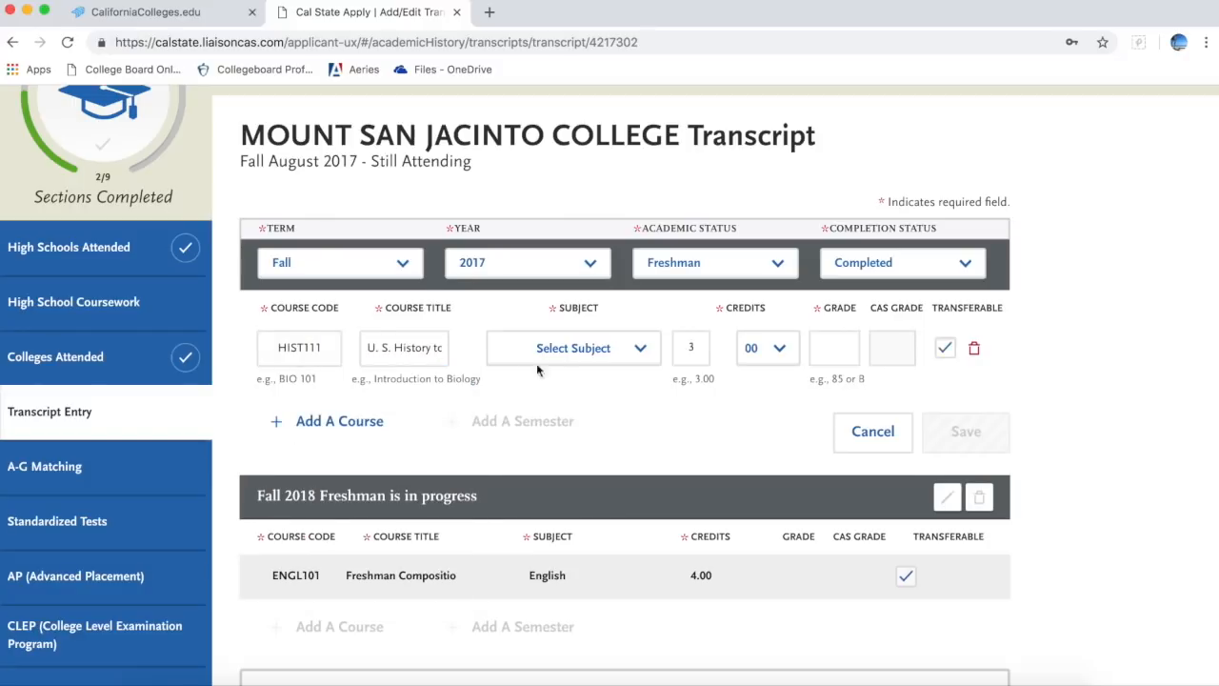
Step: Set the course subject to History and grade to A, then save it
left_click(569, 353)
scroll(561, 541, "down", 10)
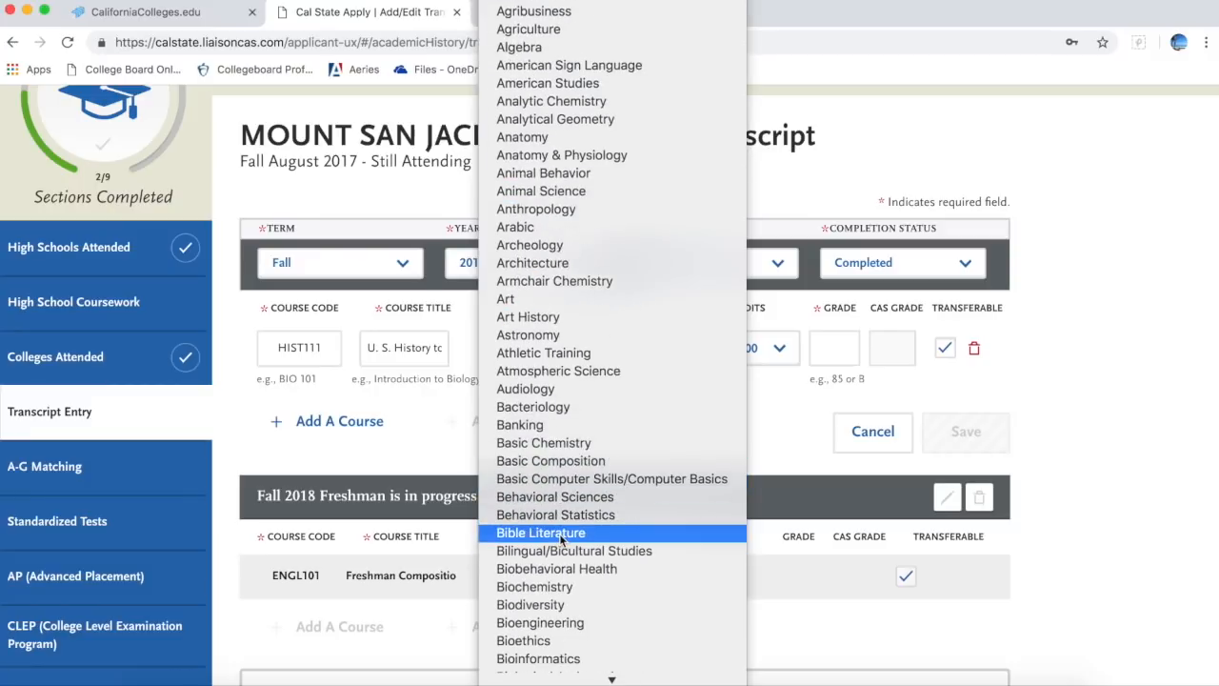
scroll(556, 600, "down", 15)
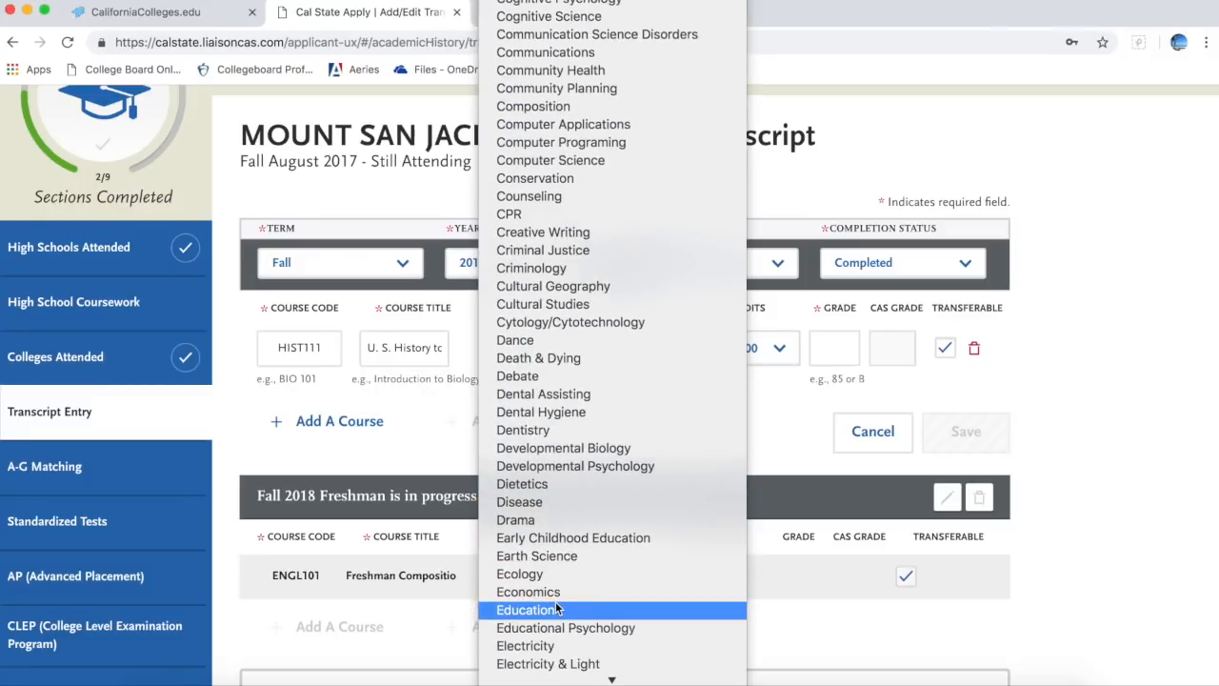
scroll(557, 608, "down", 18)
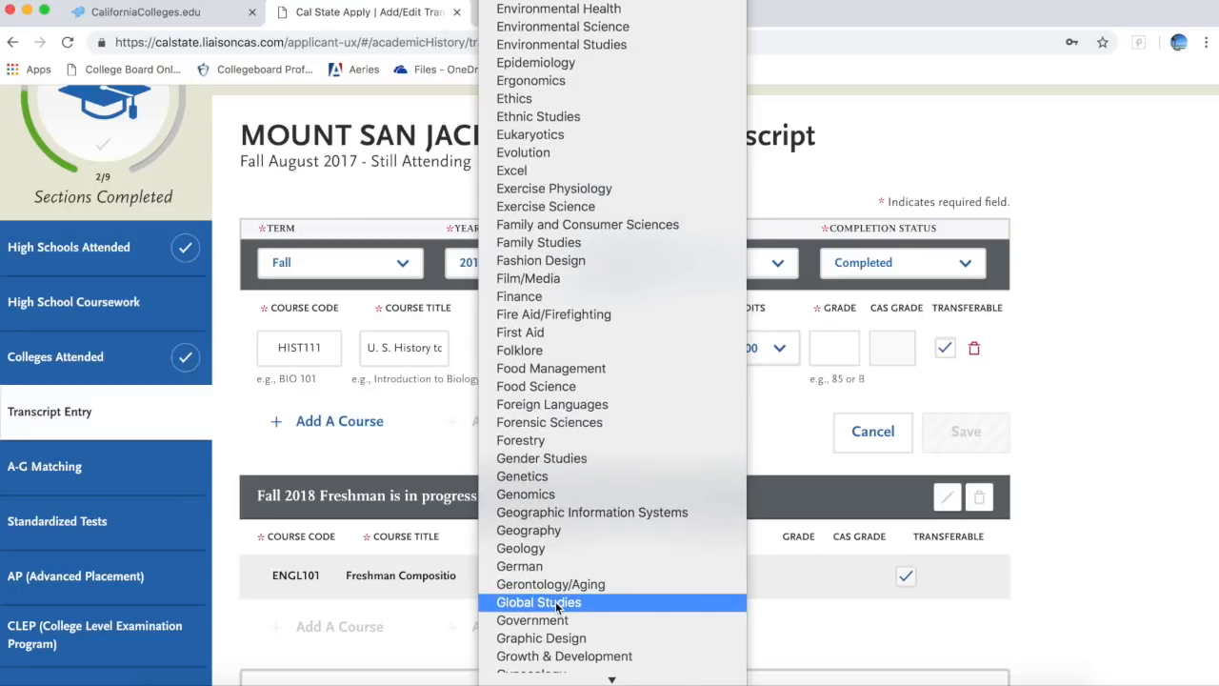
scroll(558, 607, "down", 4)
scroll(557, 608, "down", 4)
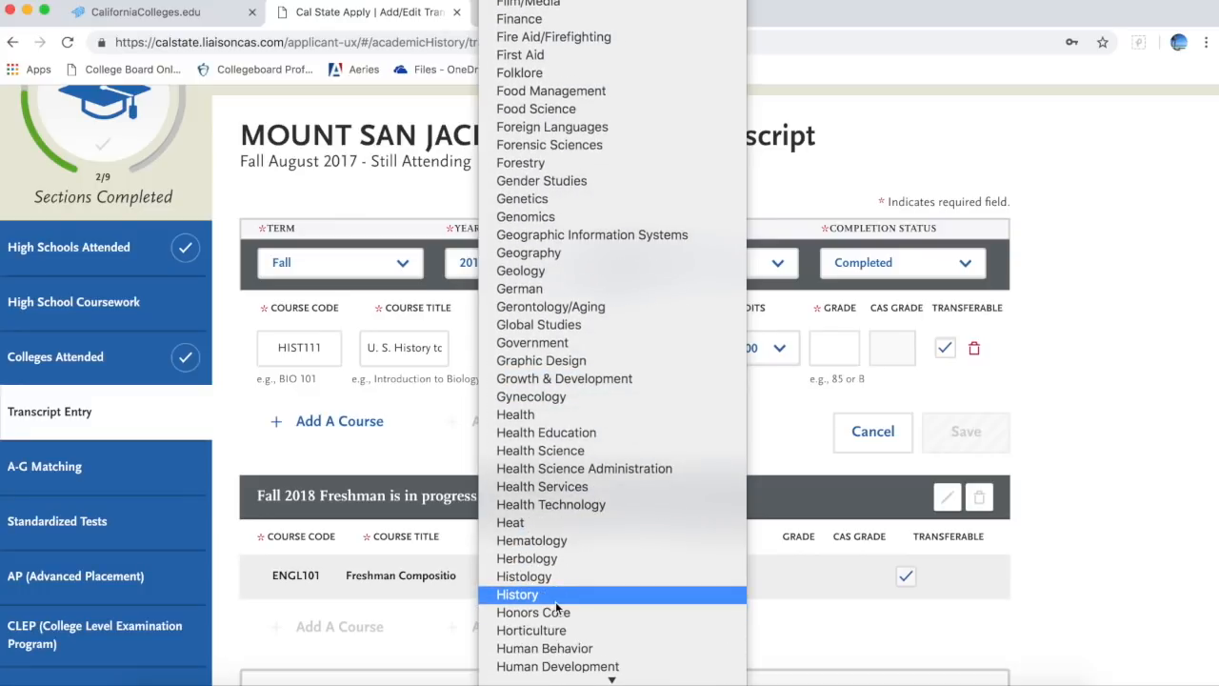
left_click(557, 608)
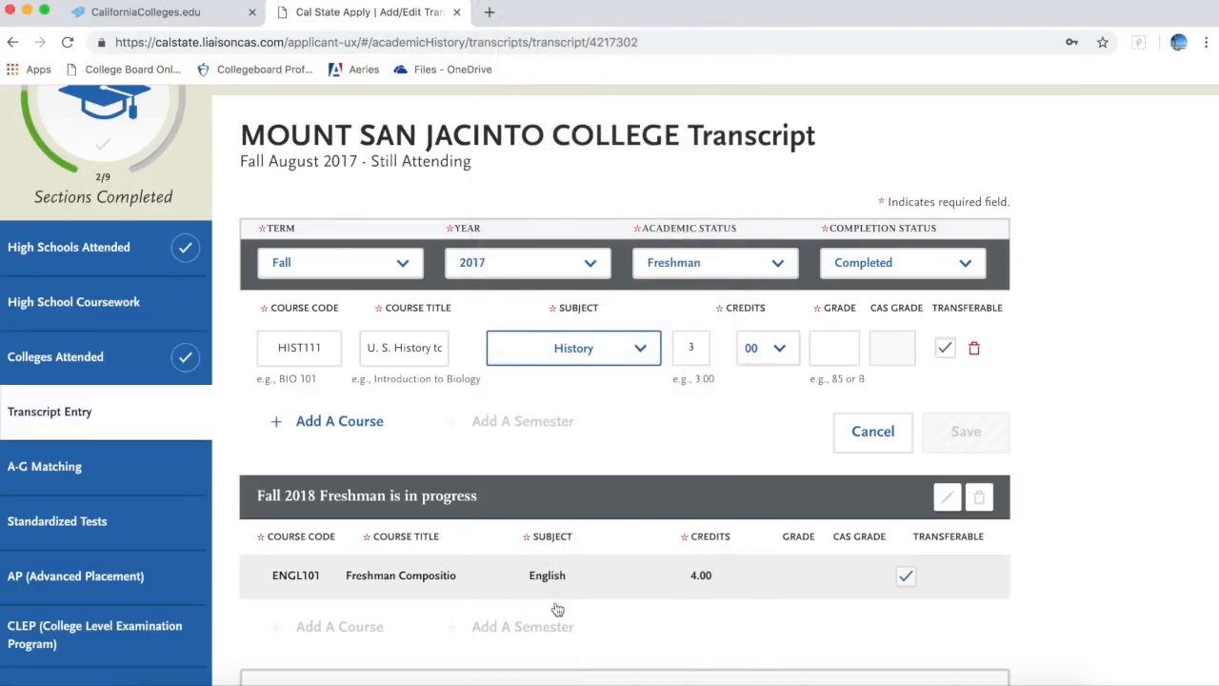
key("Tab")
key("Tab")
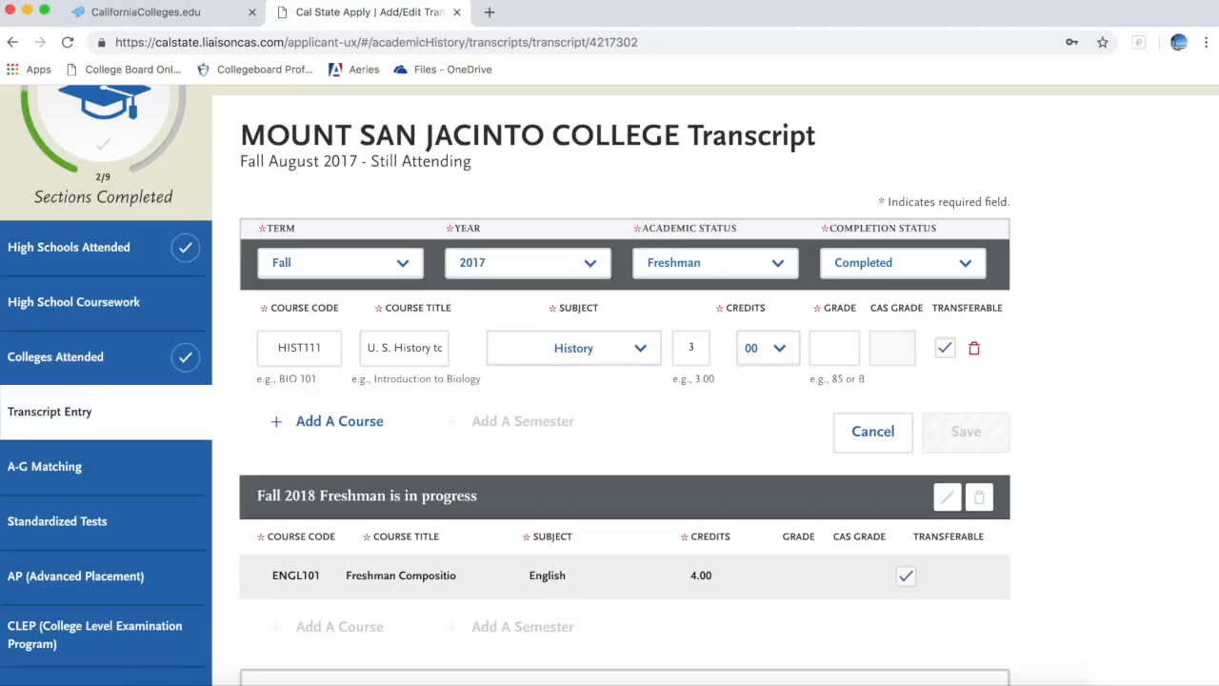
left_click(821, 353)
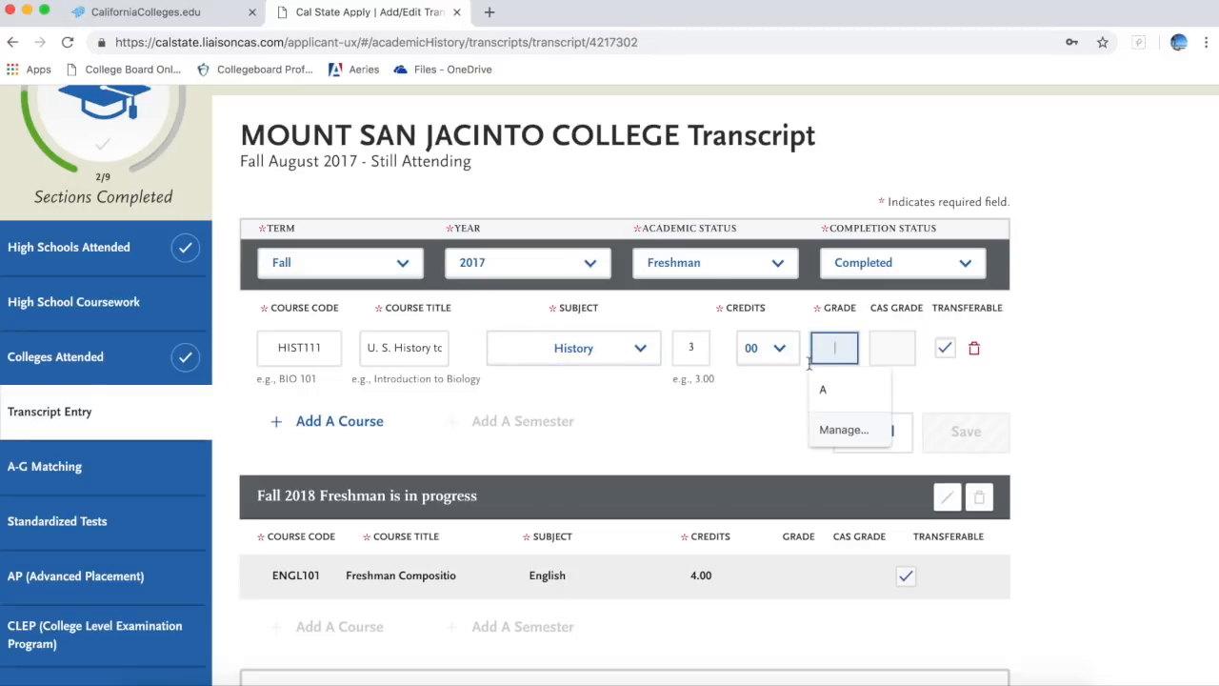
left_click(821, 389)
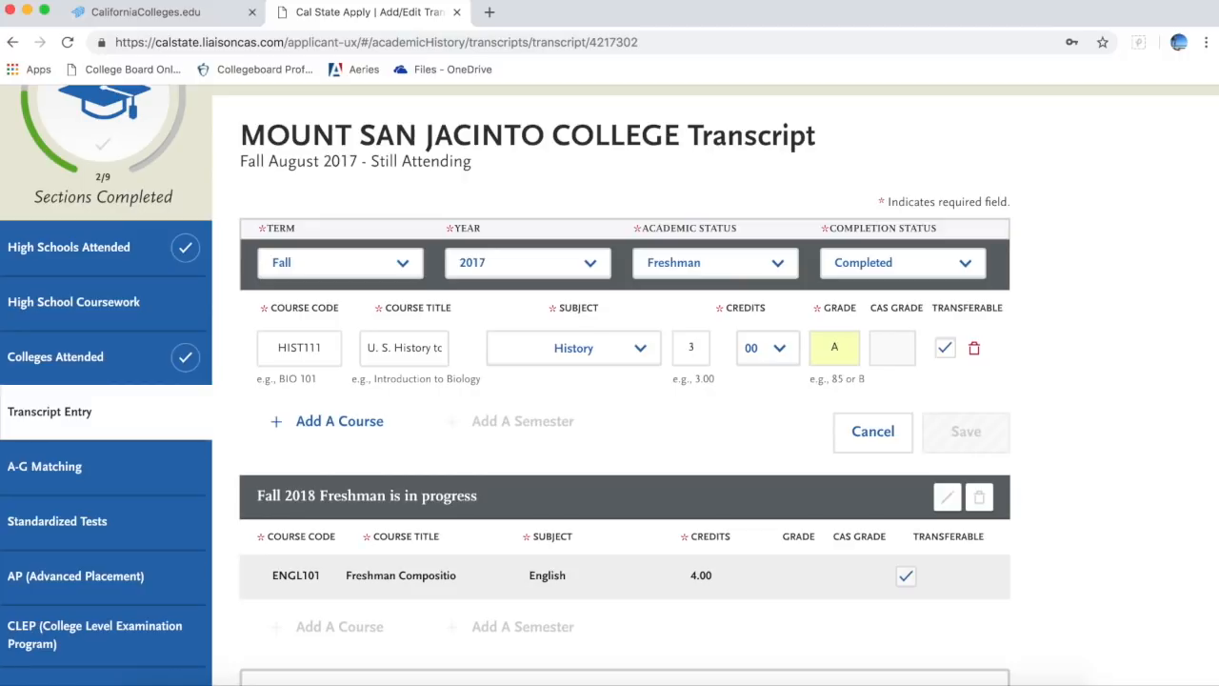
key("Tab")
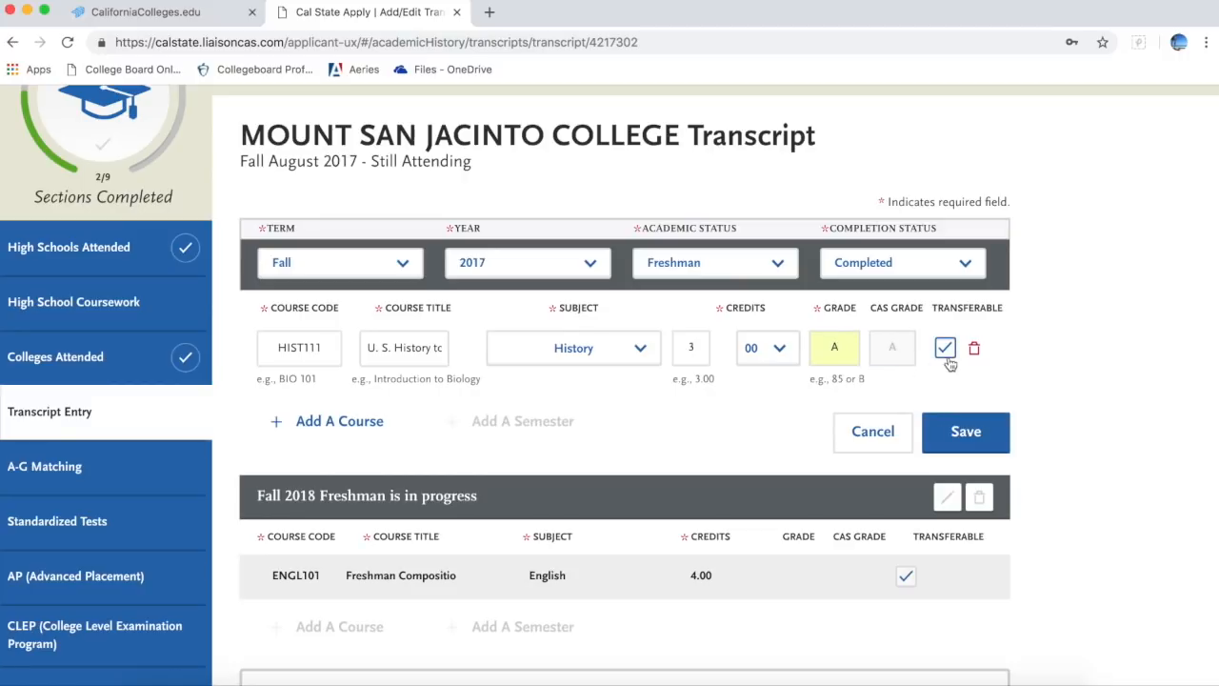
left_click(958, 432)
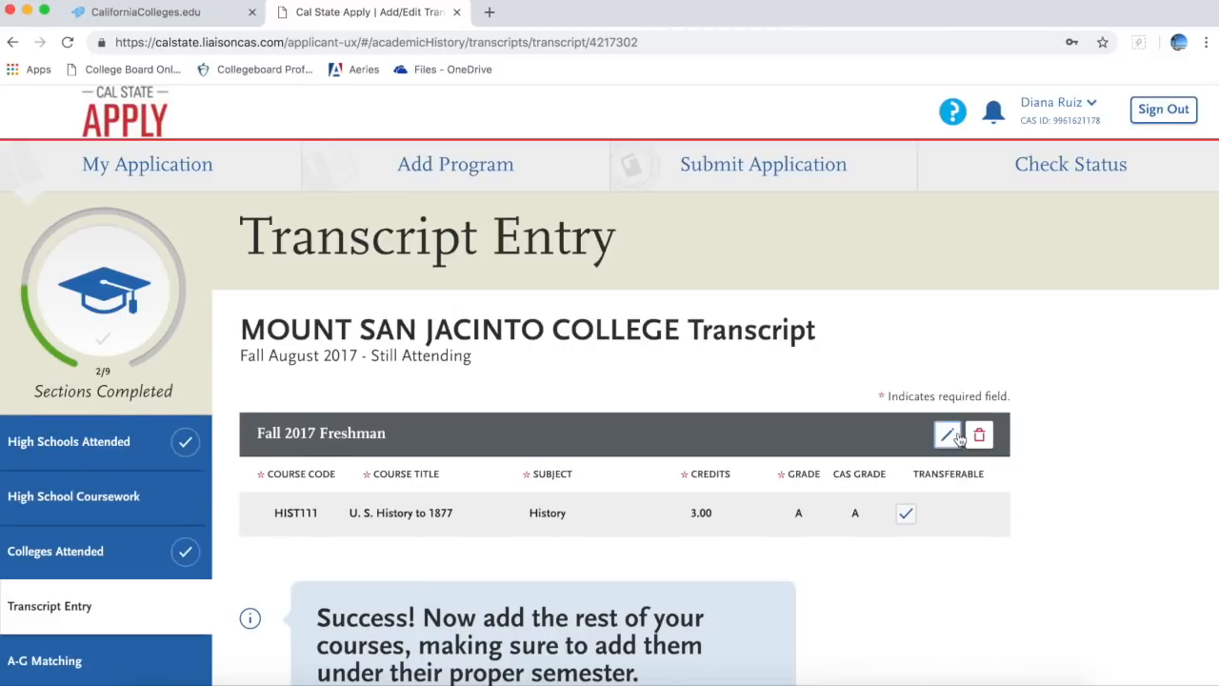
Step: Add and save a Spring 2018 semester with Freshman status, marked Completed
scroll(958, 436, "down", 3)
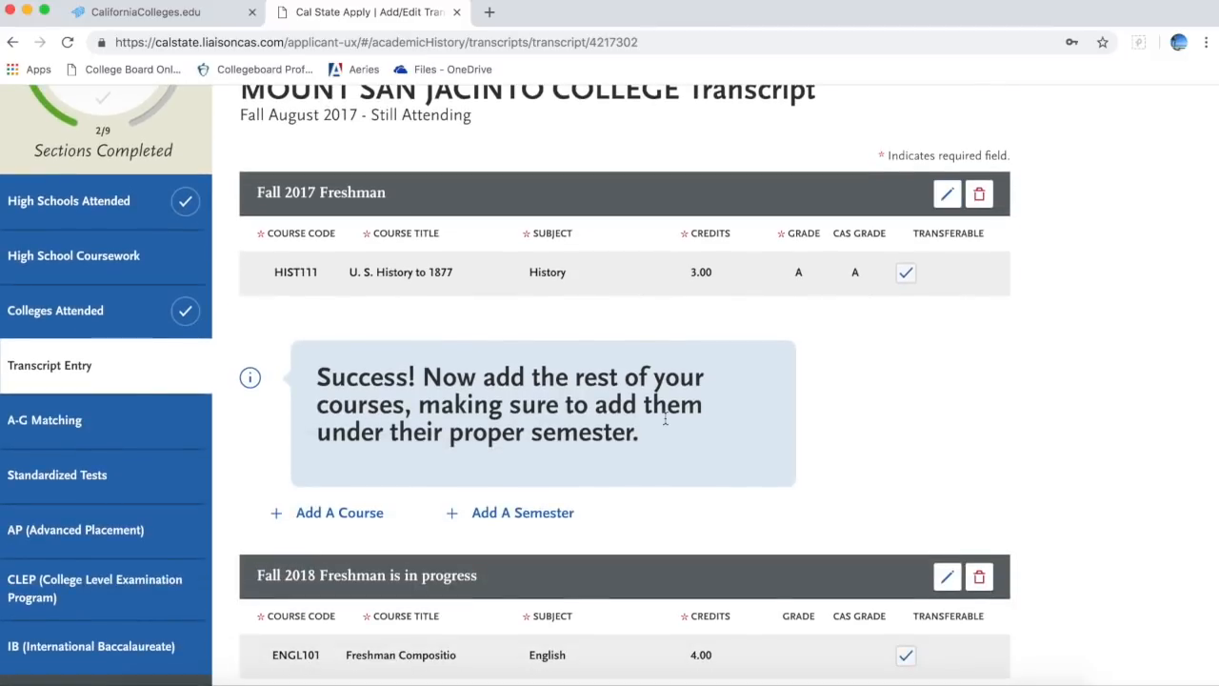
left_click(497, 516)
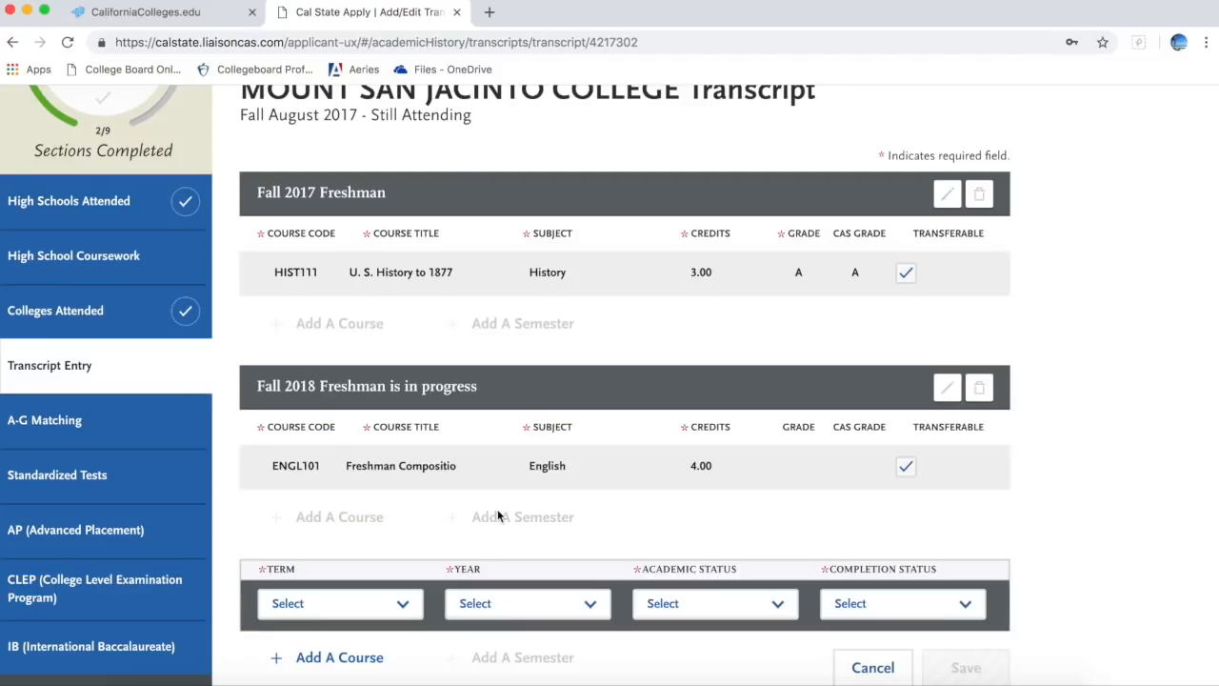
left_click(358, 606)
scroll(357, 604, "down", 1)
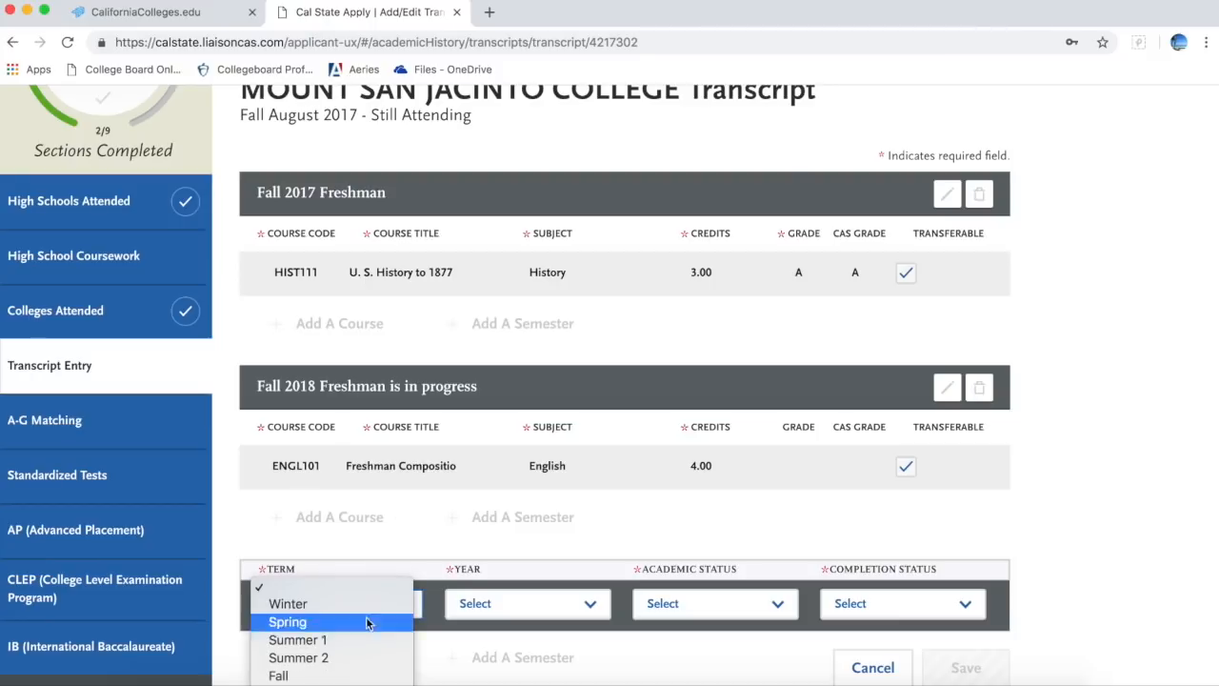
left_click(358, 676)
left_click(381, 606)
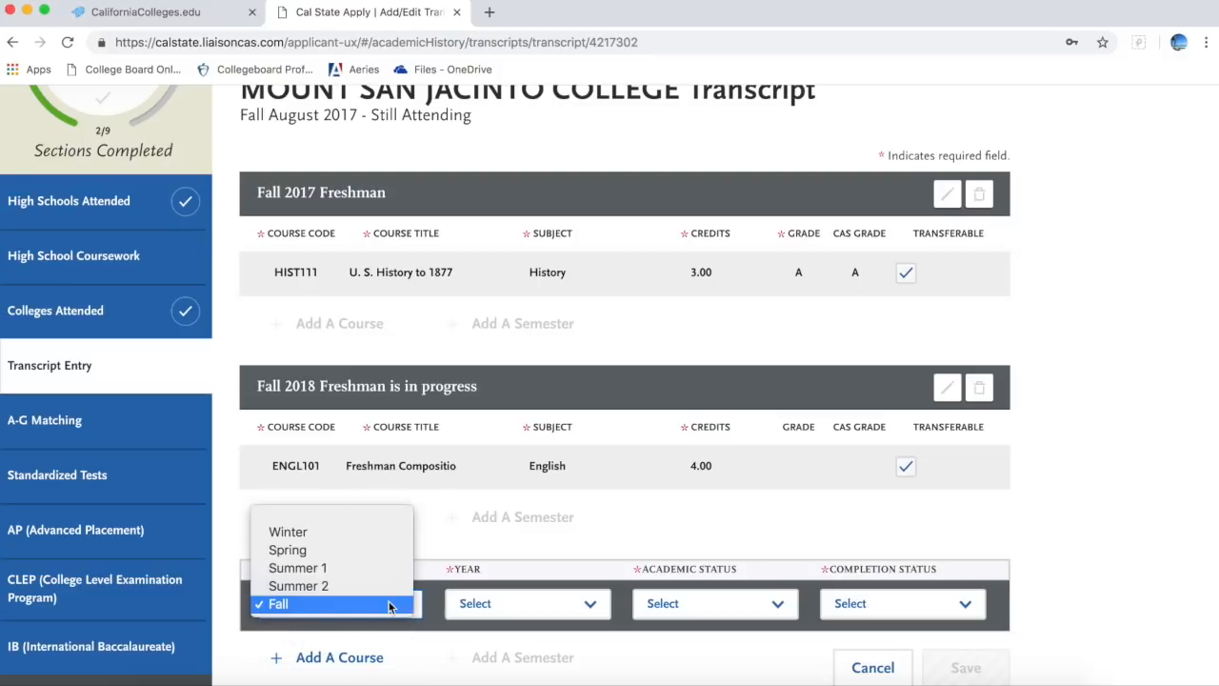
left_click(390, 555)
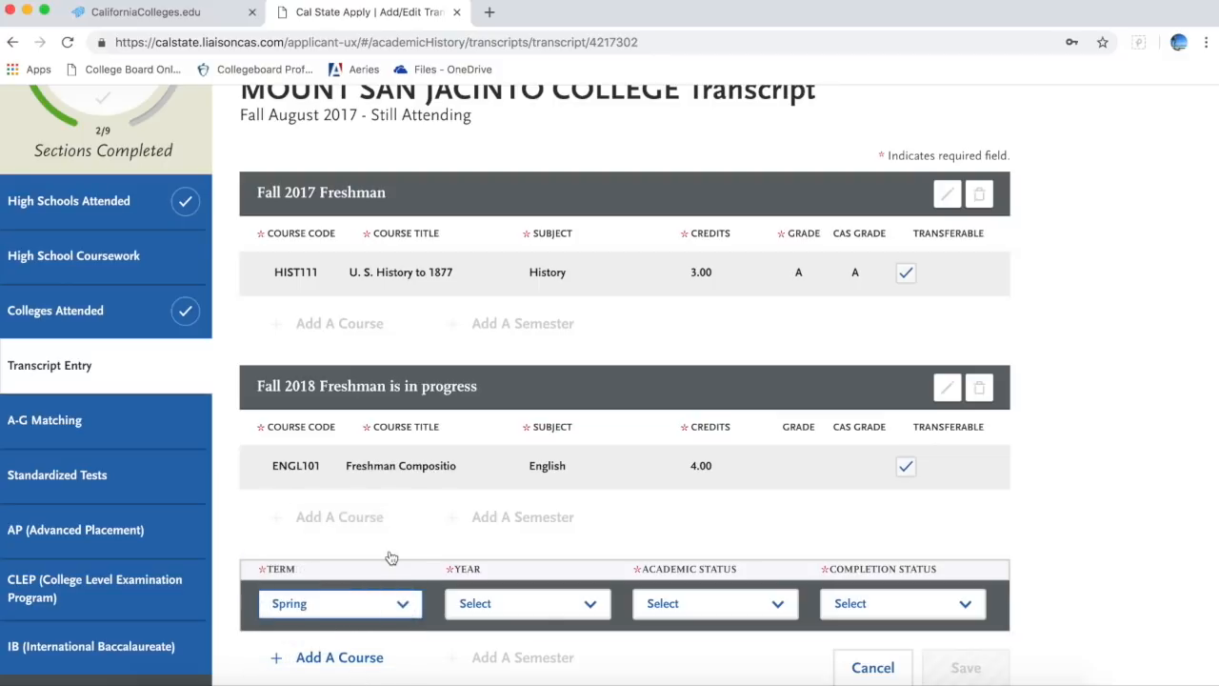
left_click(549, 604)
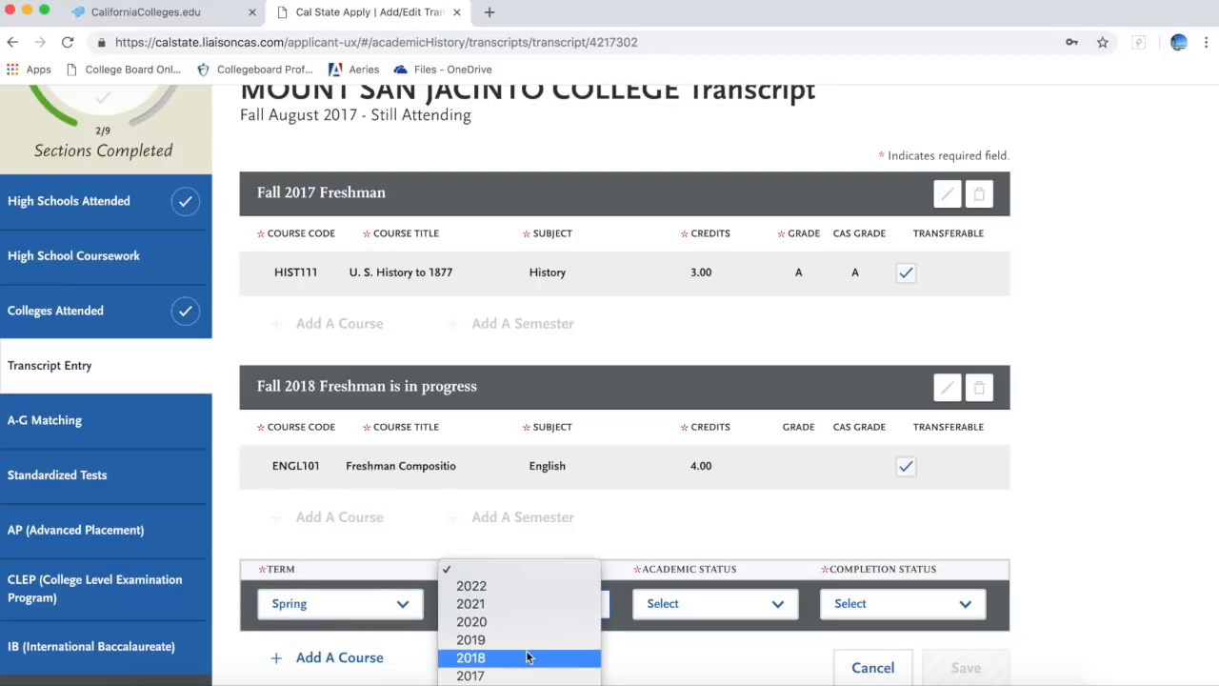
left_click(527, 654)
left_click(695, 603)
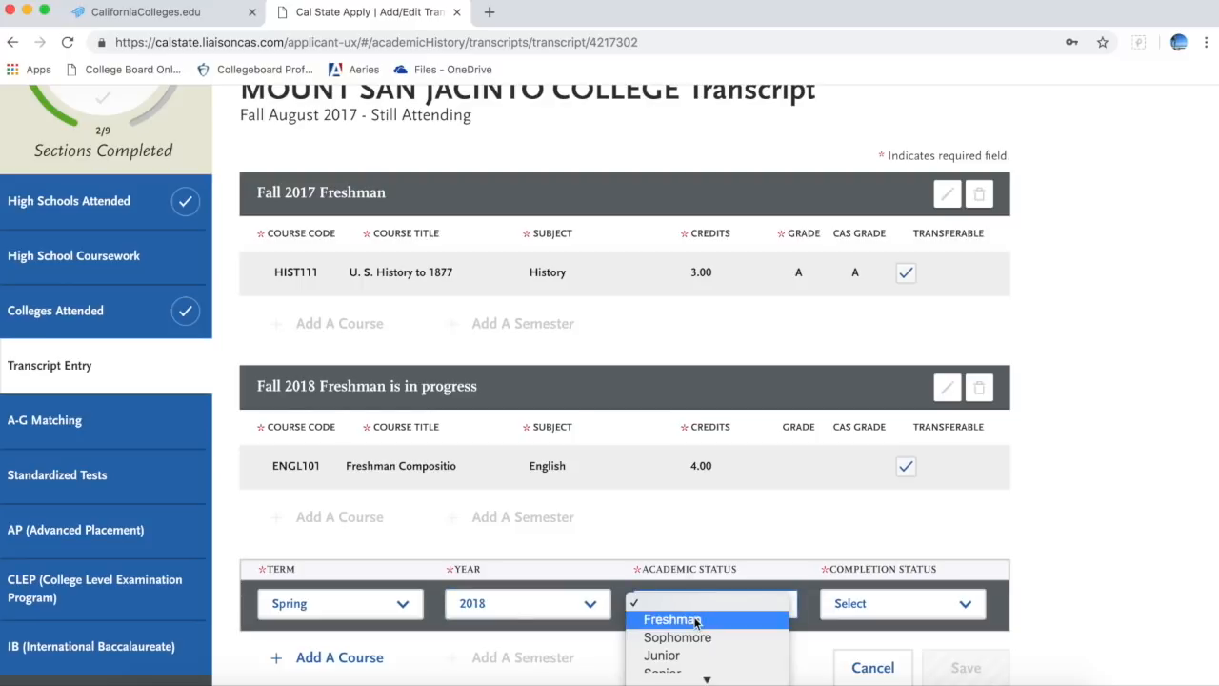
left_click(695, 620)
left_click(886, 598)
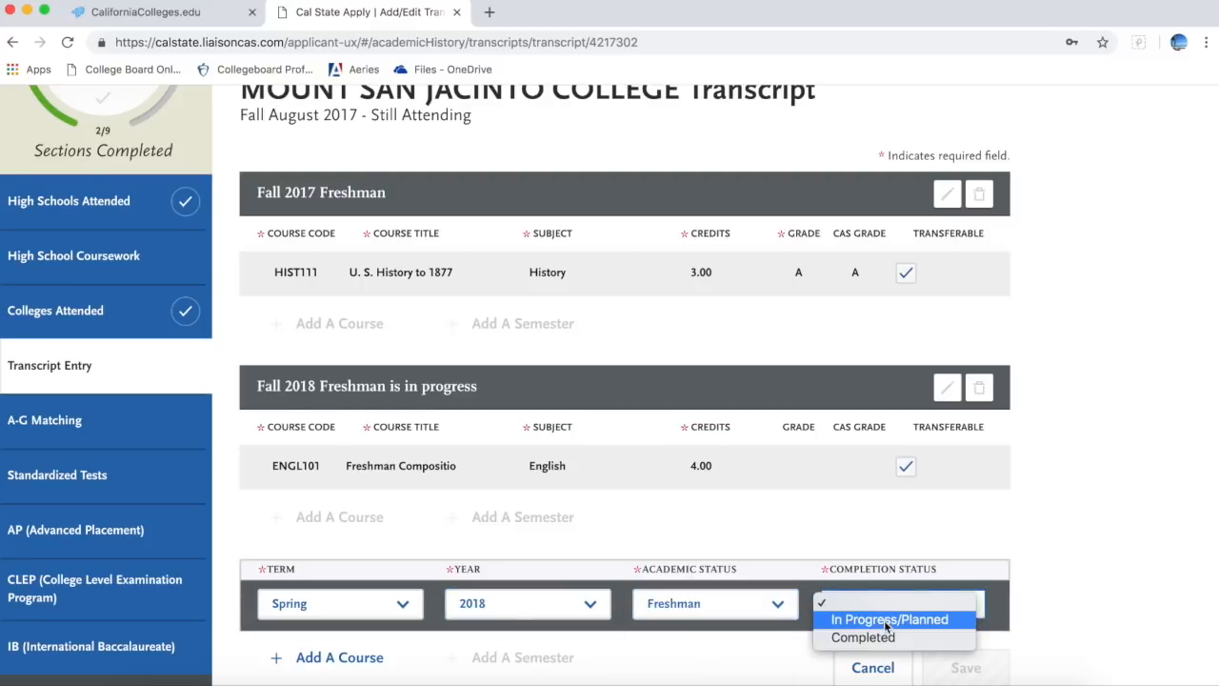
left_click(867, 638)
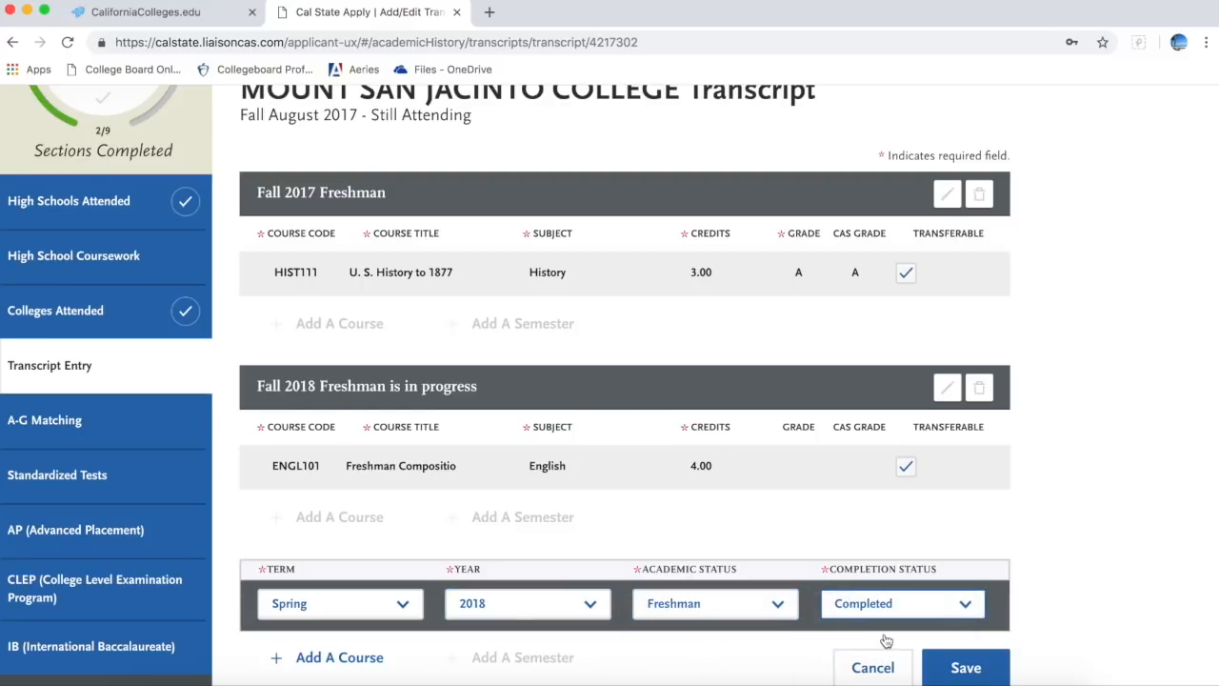
left_click(967, 667)
scroll(1020, 595, "down", 3)
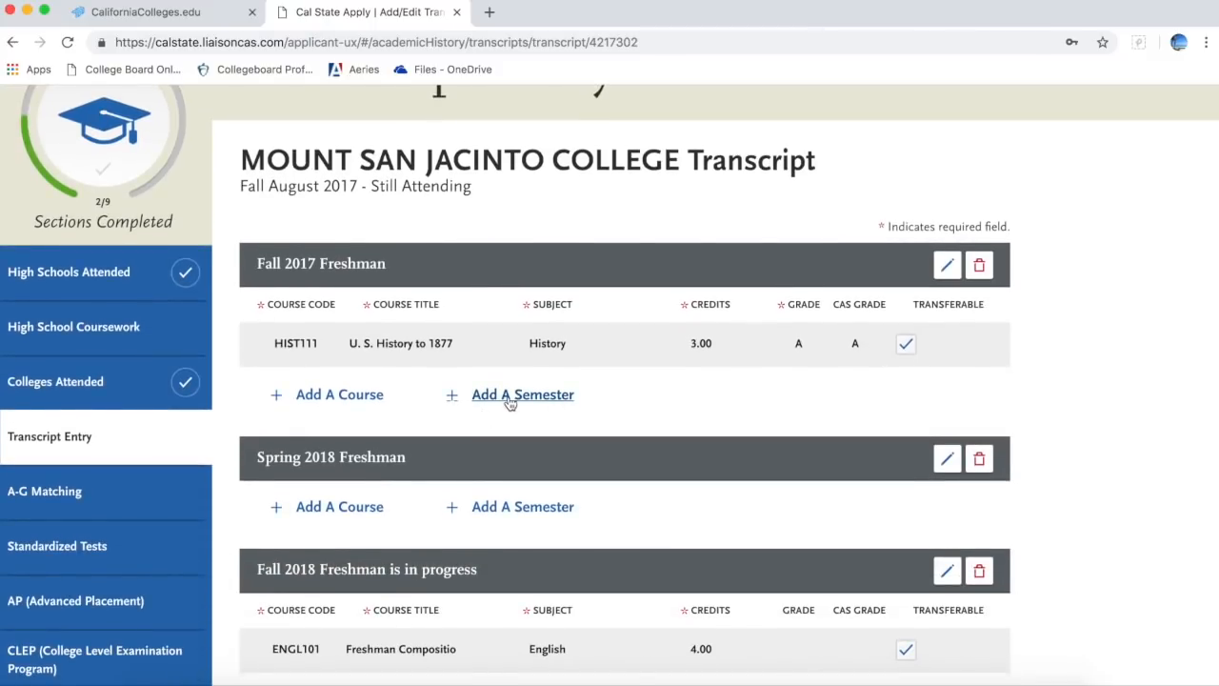
Step: Try saving a second Spring 2018 Freshman Completed semester
left_click(517, 511)
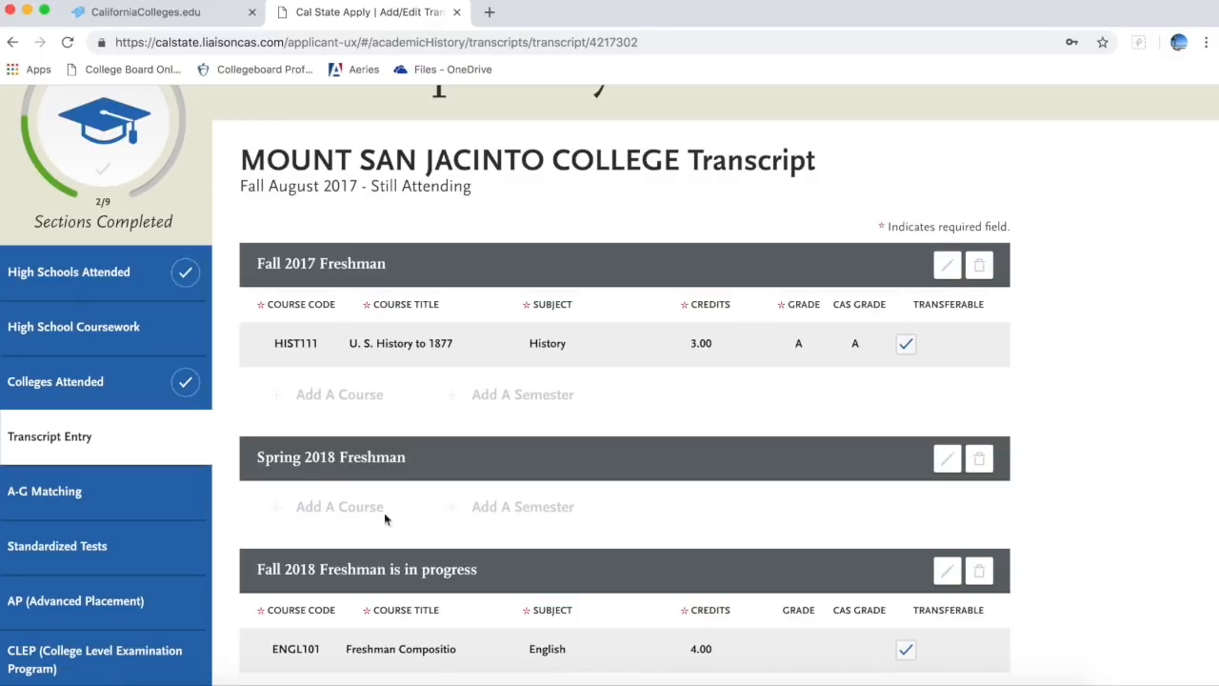
scroll(393, 554, "down", 3)
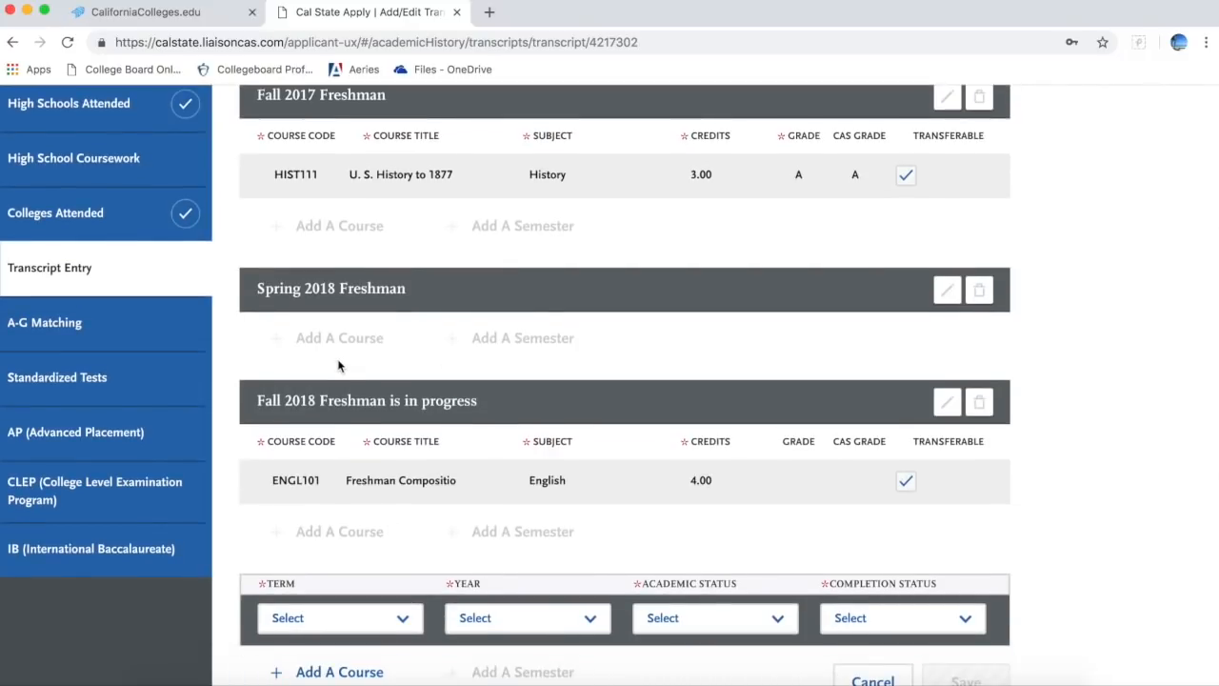
scroll(338, 366, "down", 2)
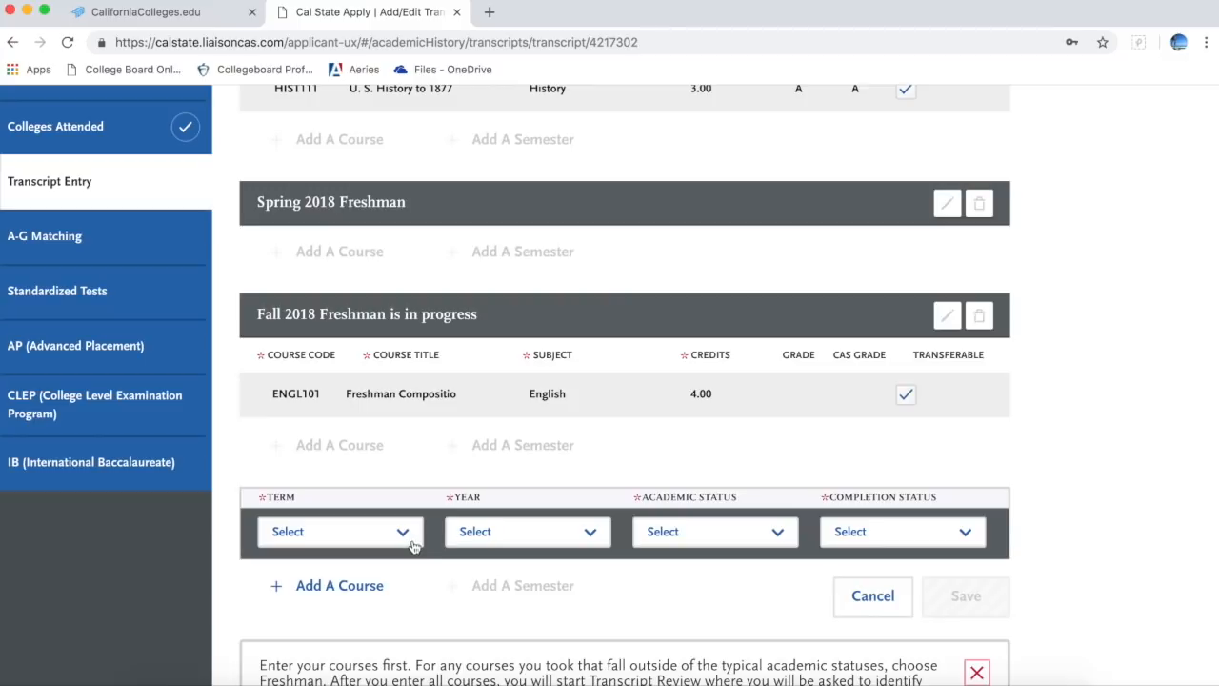
left_click(403, 539)
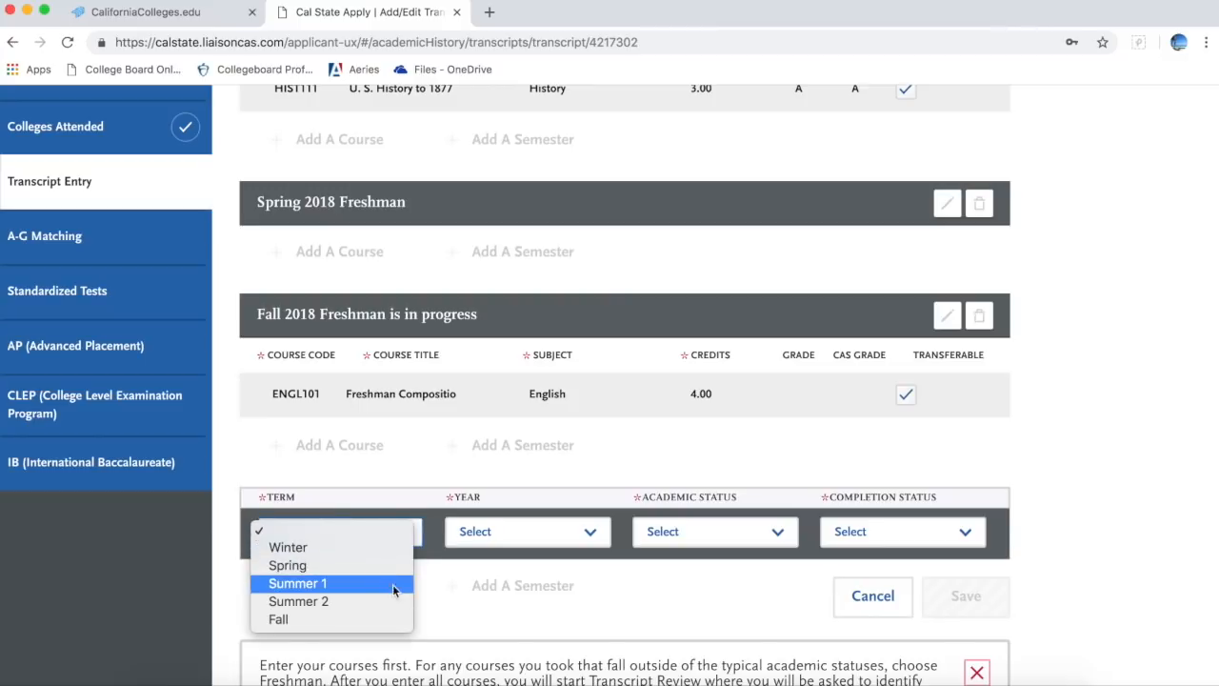
left_click(399, 566)
left_click(494, 544)
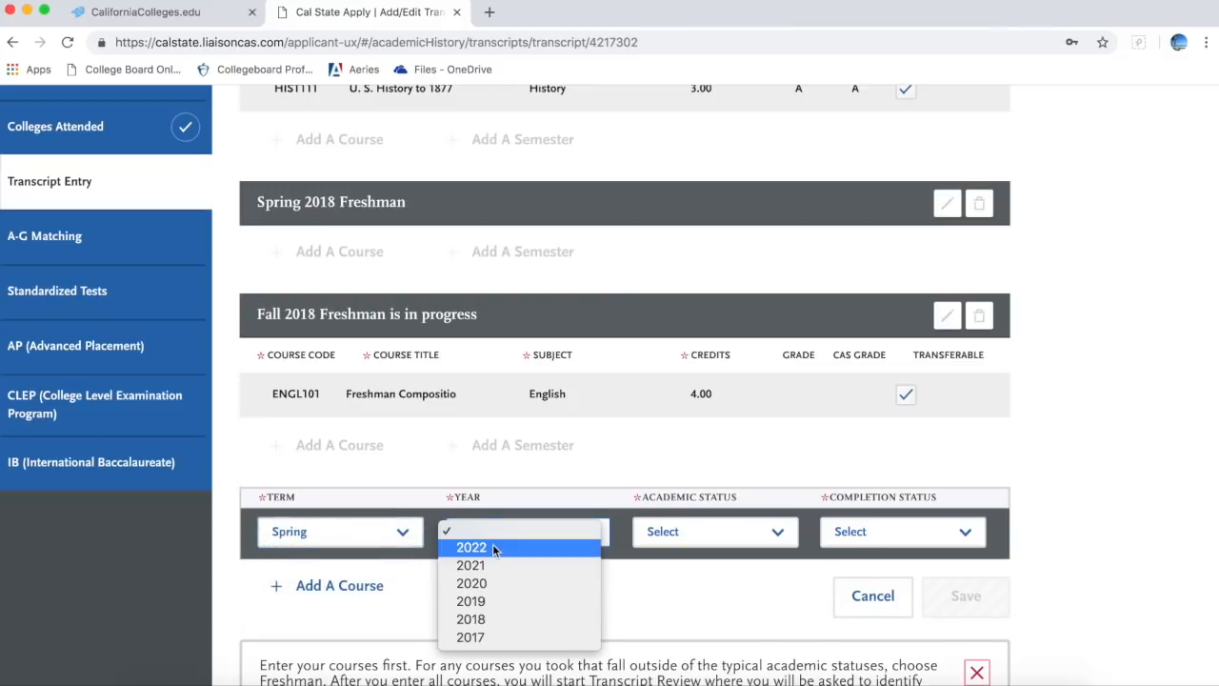
left_click(480, 619)
left_click(682, 539)
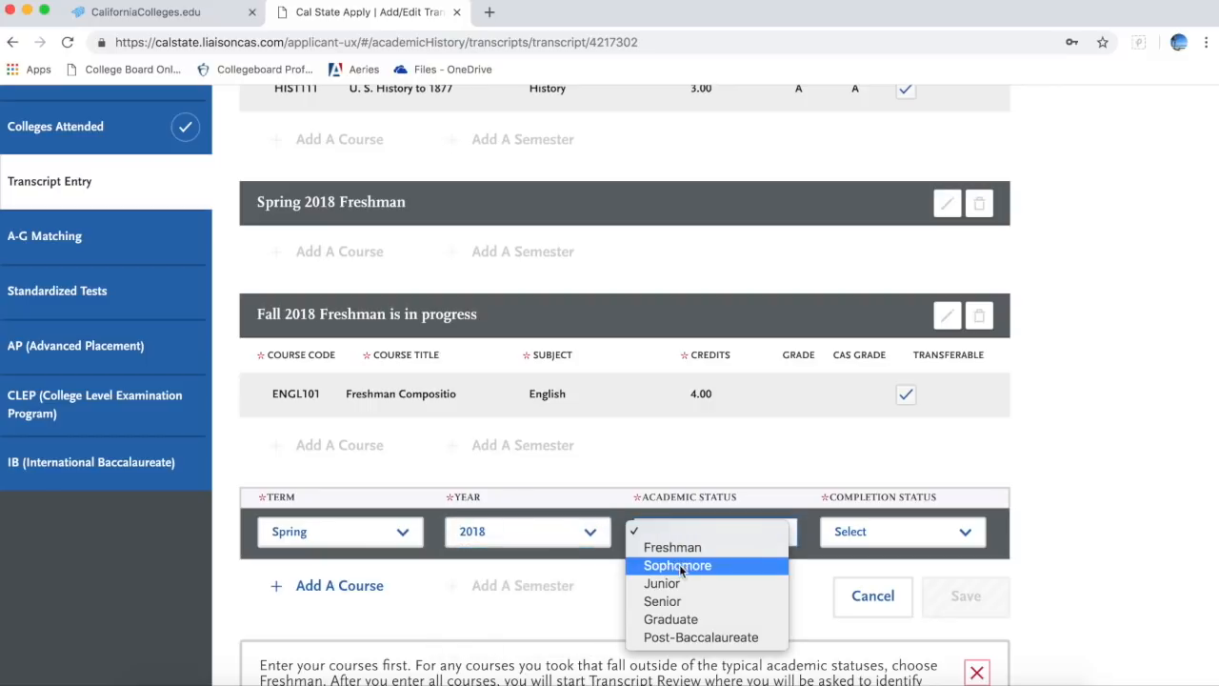
left_click(672, 548)
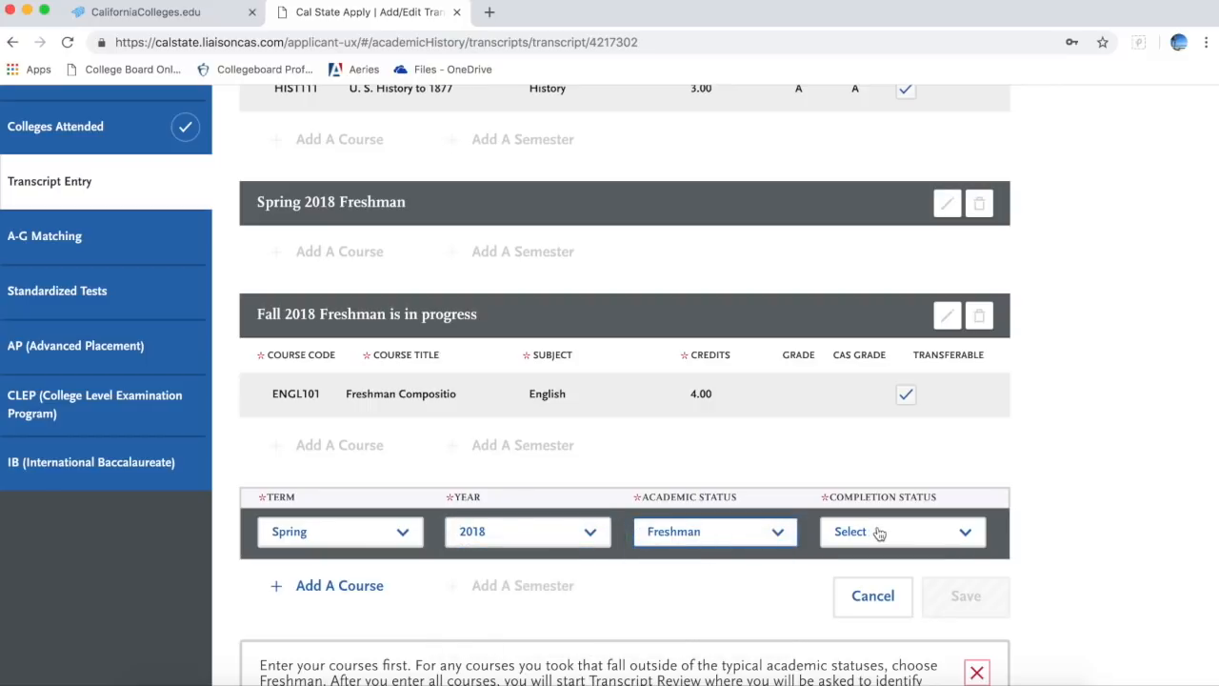
left_click(879, 533)
left_click(865, 565)
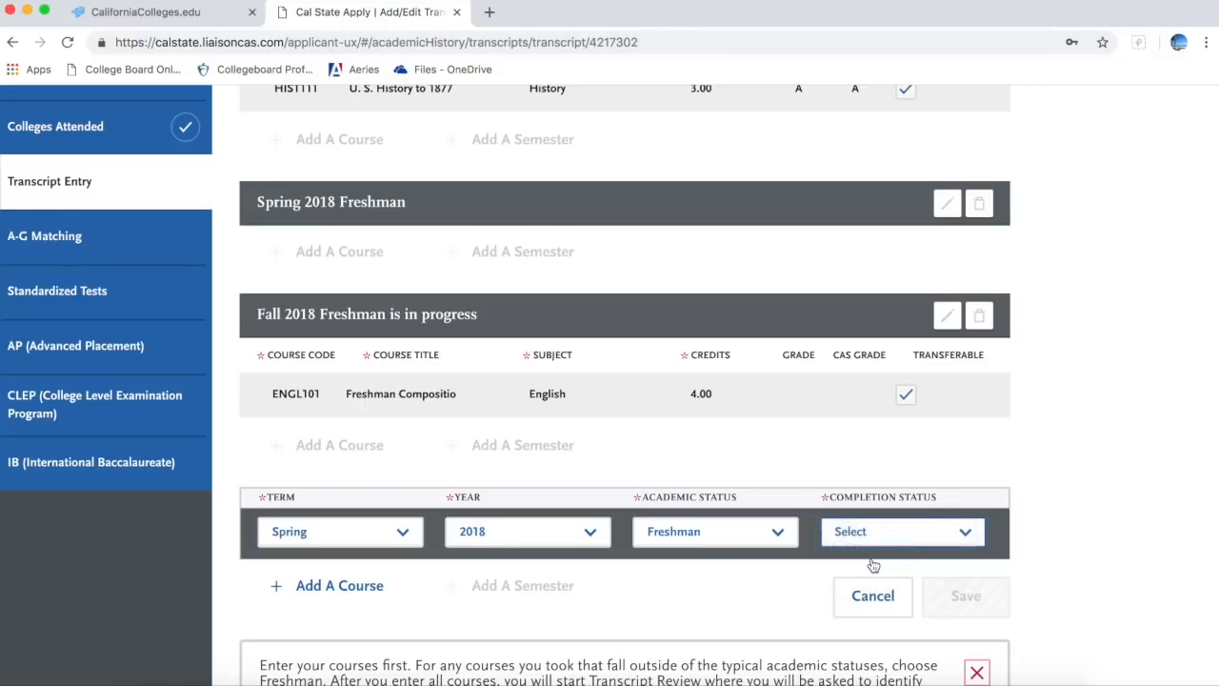
left_click(954, 596)
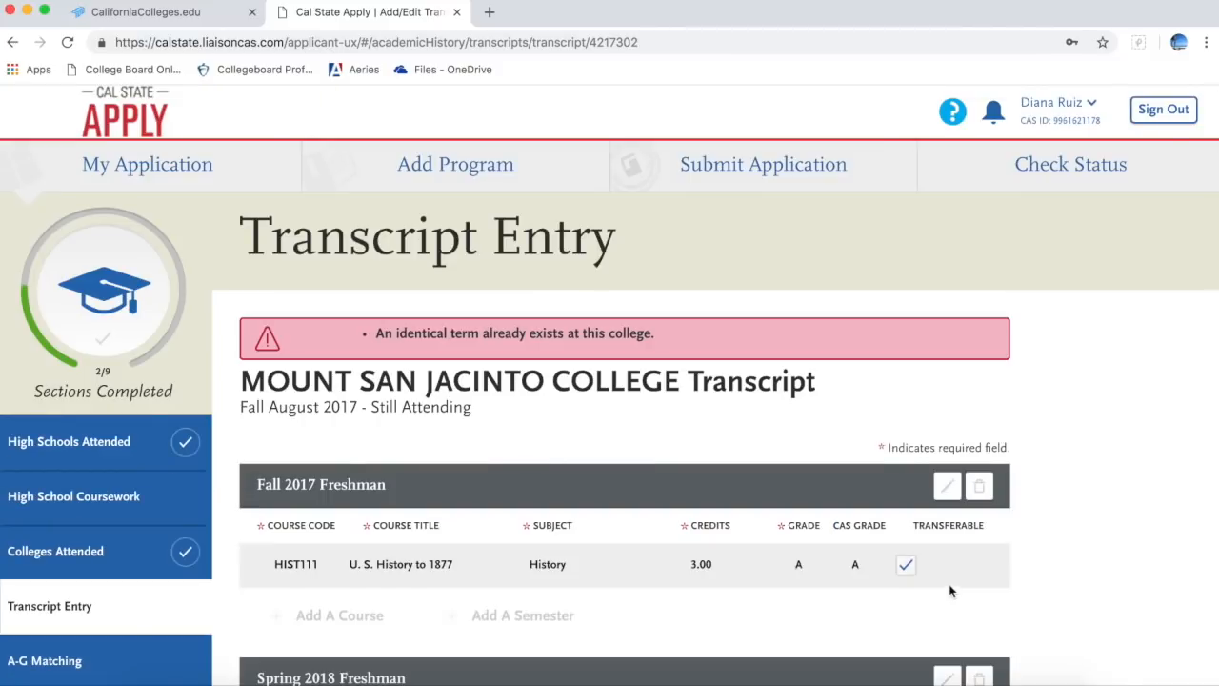
Step: Cancel the refused duplicate semester and start a new course under Spring 2018
scroll(905, 467, "down", 3)
scroll(904, 462, "down", 3)
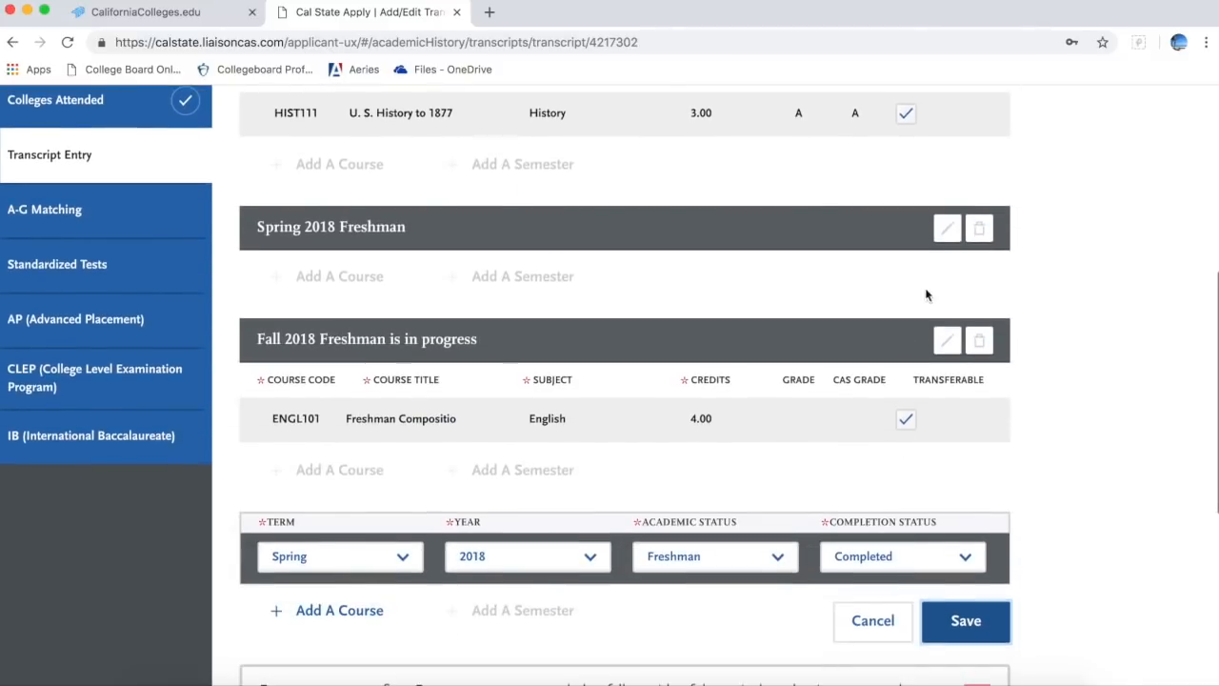
left_click(872, 624)
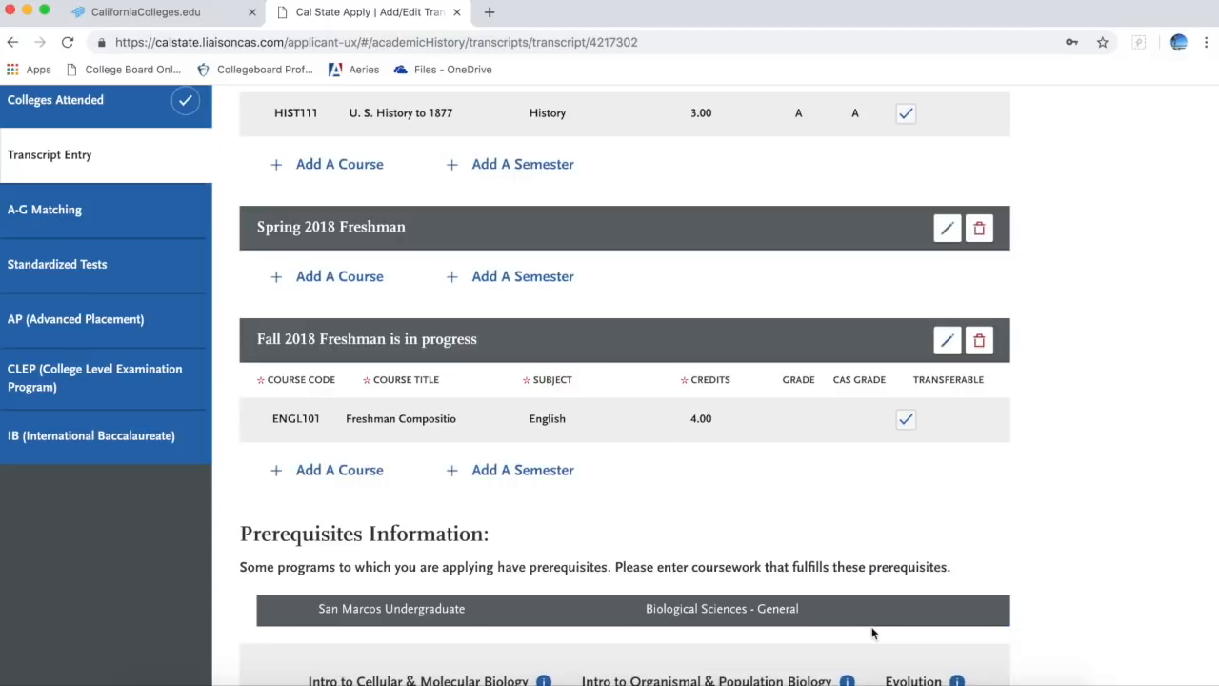
scroll(683, 430, "up", 2)
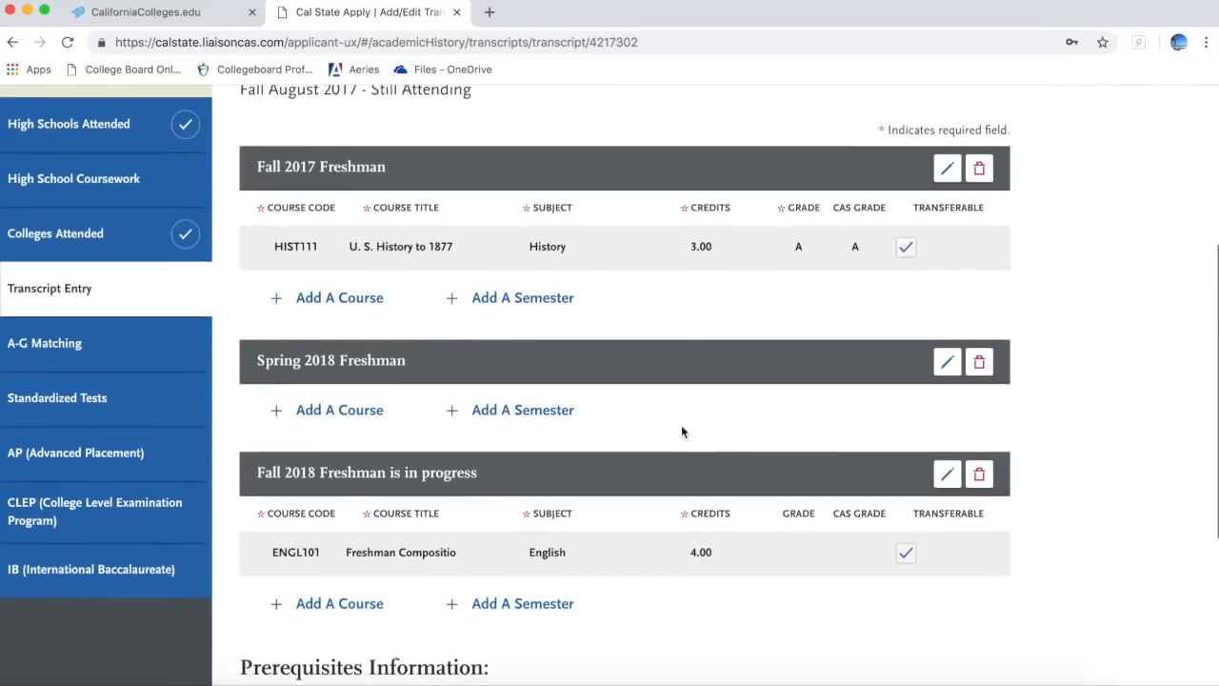
left_click(314, 412)
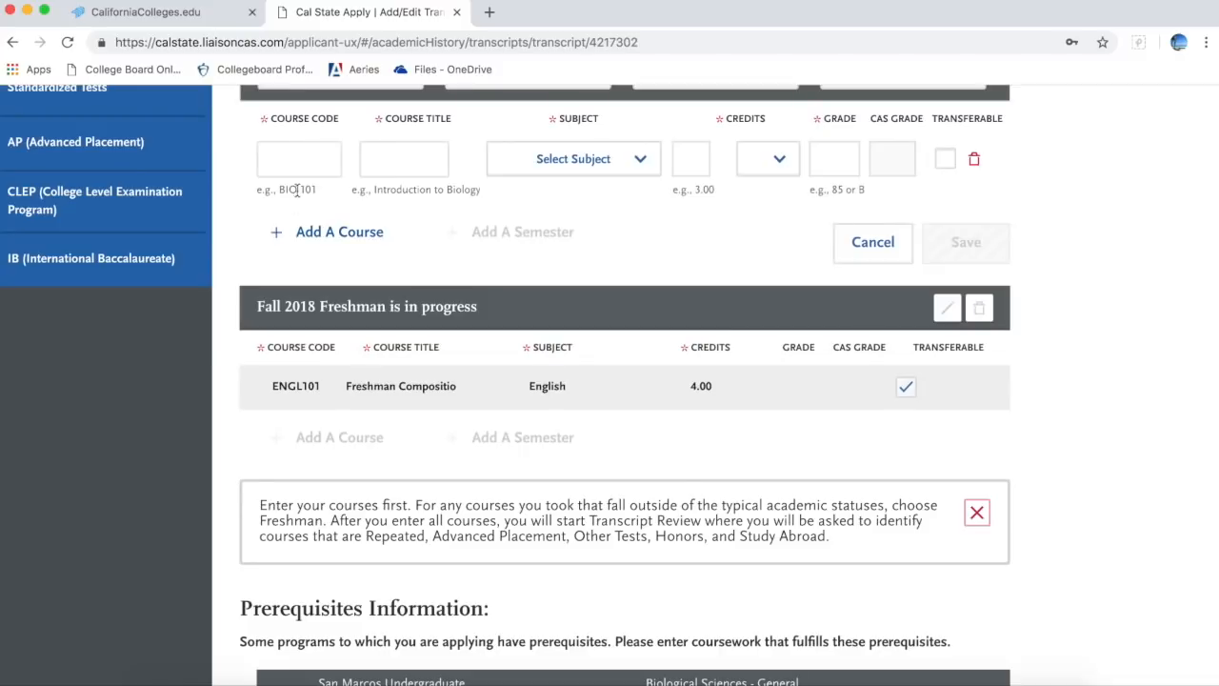
Step: Enter course code HIST112 and accept its autofill suggestion
scroll(310, 186, "up", 3)
left_click(309, 295)
type("h")
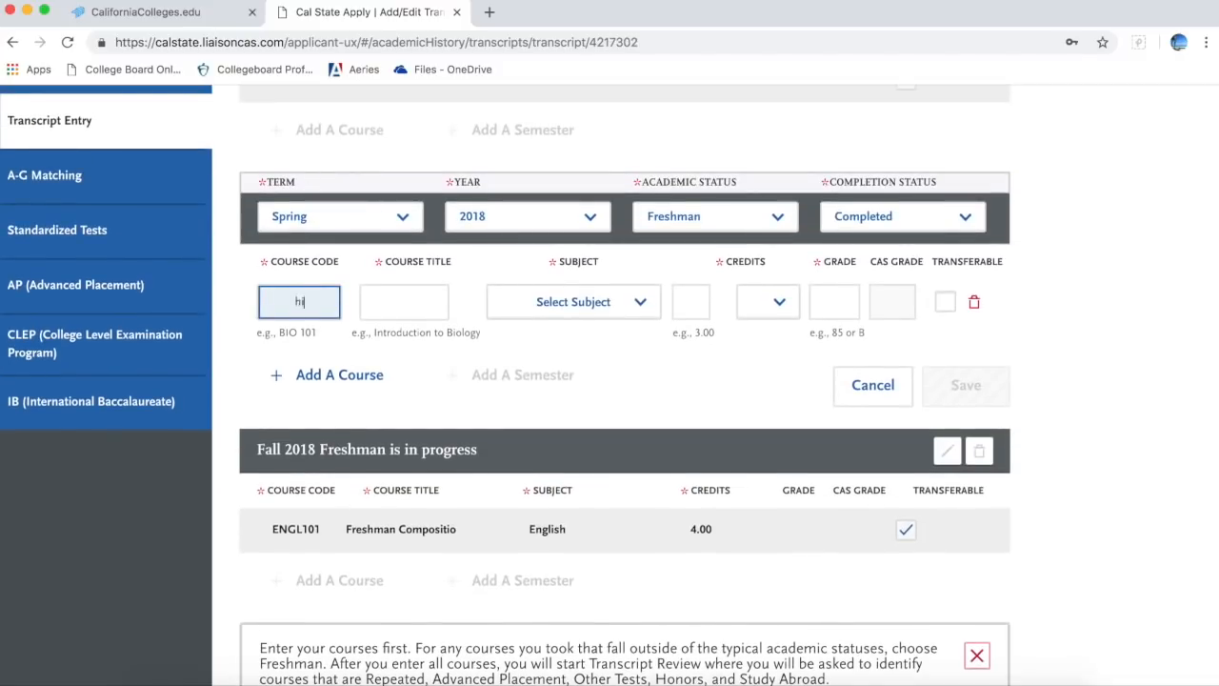
type("ist112")
key("Down")
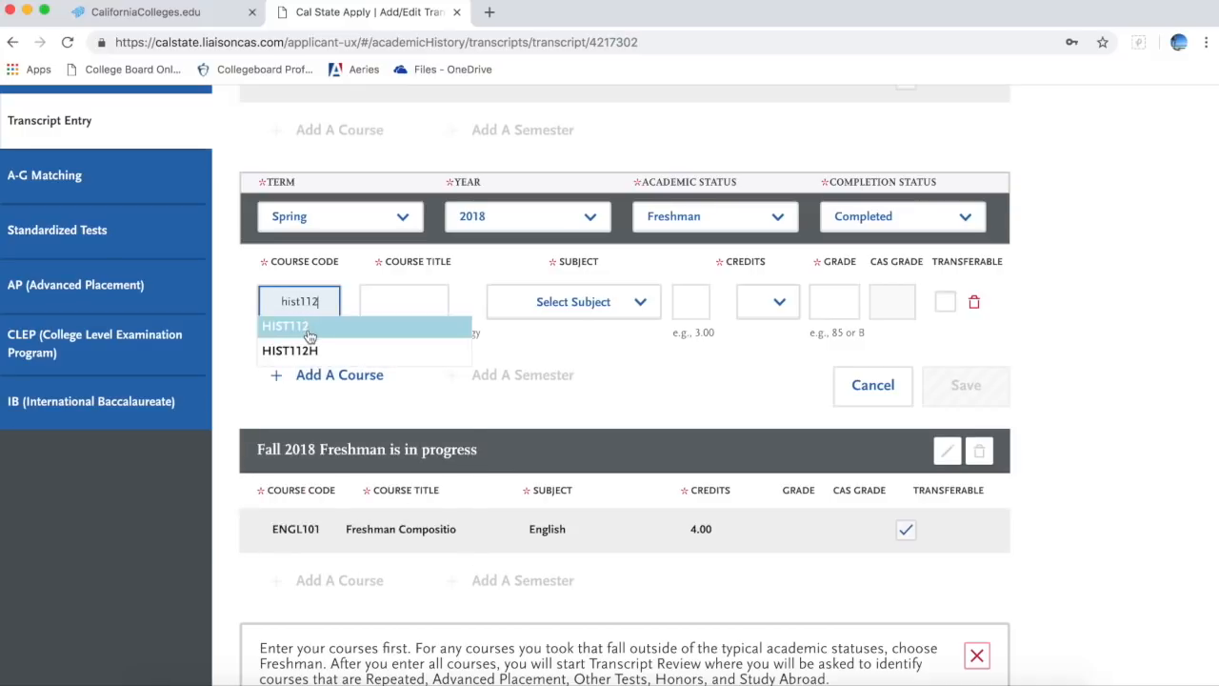
key("Return")
Step: Set the subject to History with 3 credits and grade B, and save the course
left_click(599, 309)
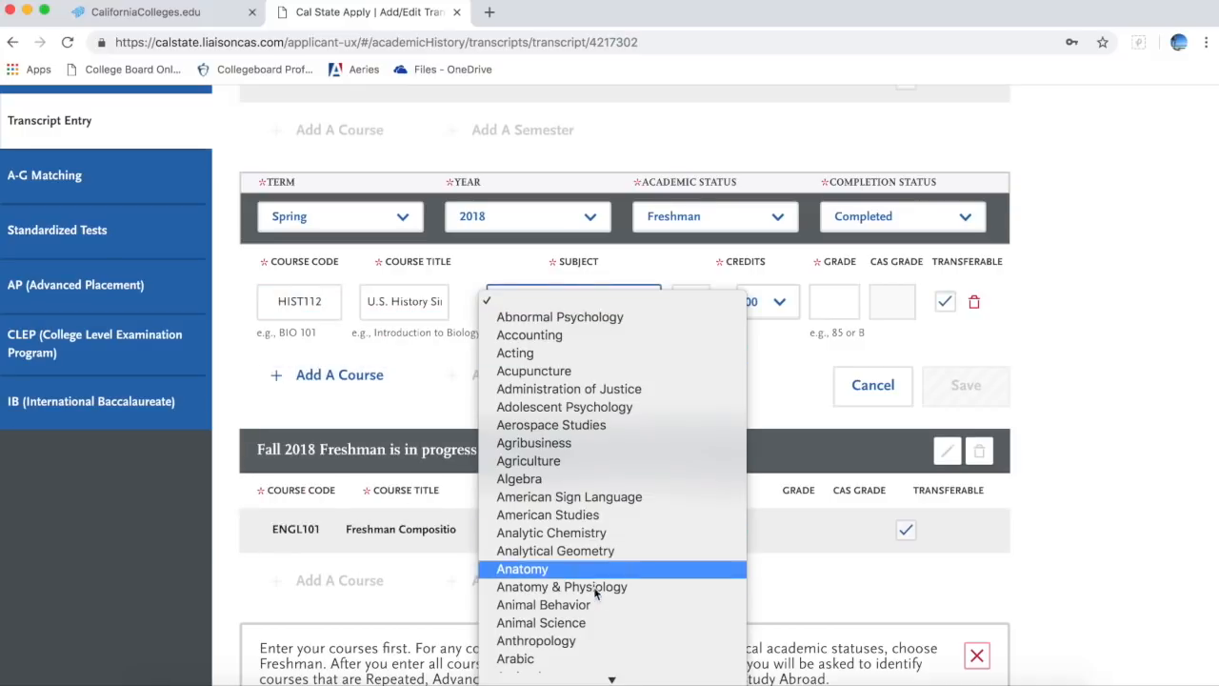
mouse_move(598, 679)
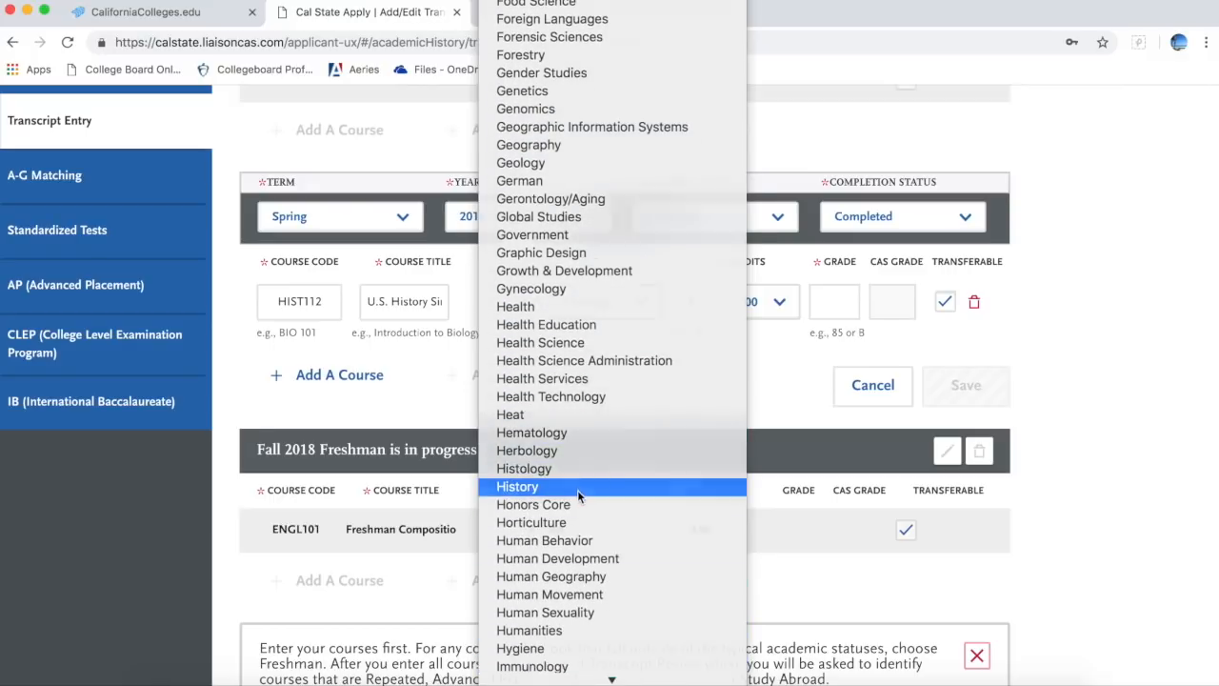
left_click(578, 487)
key("Tab")
key("Tab")
left_click(825, 302)
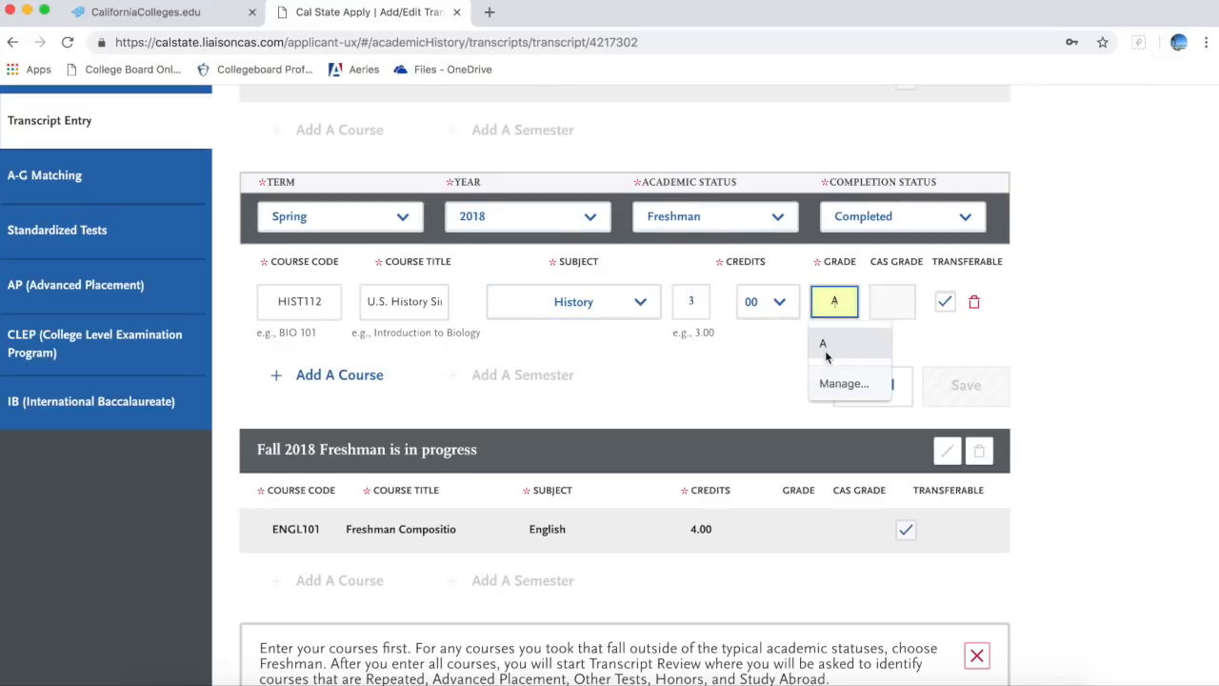
left_click(827, 384)
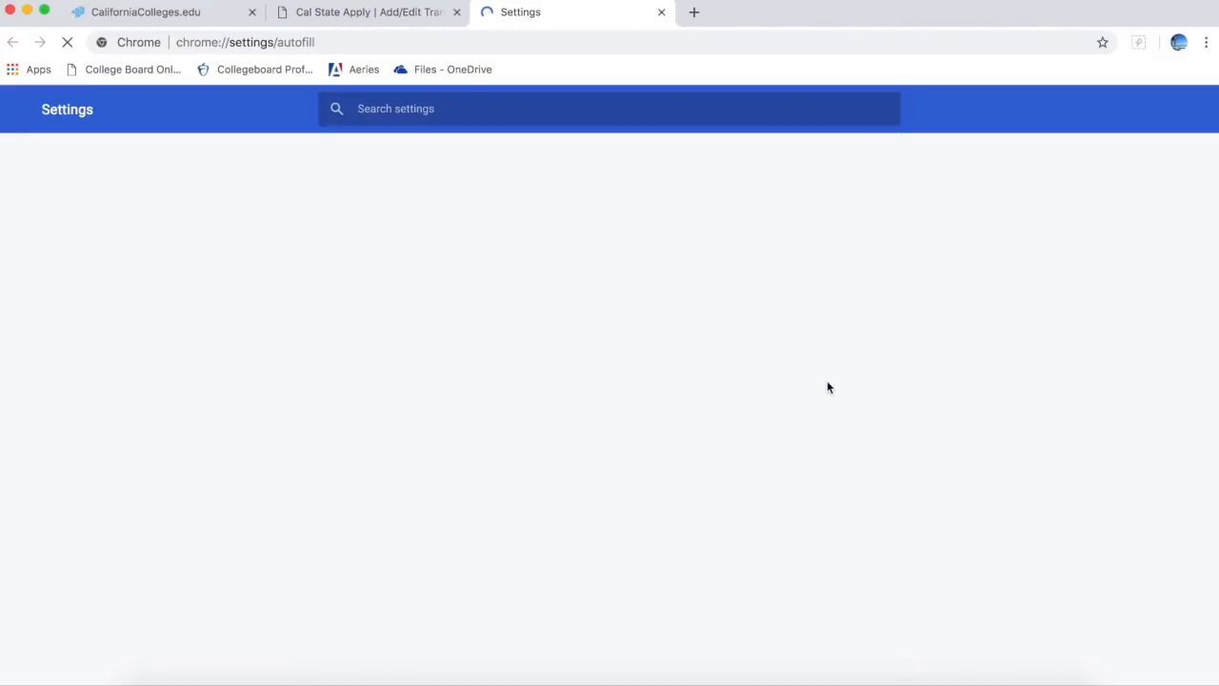
left_click(661, 13)
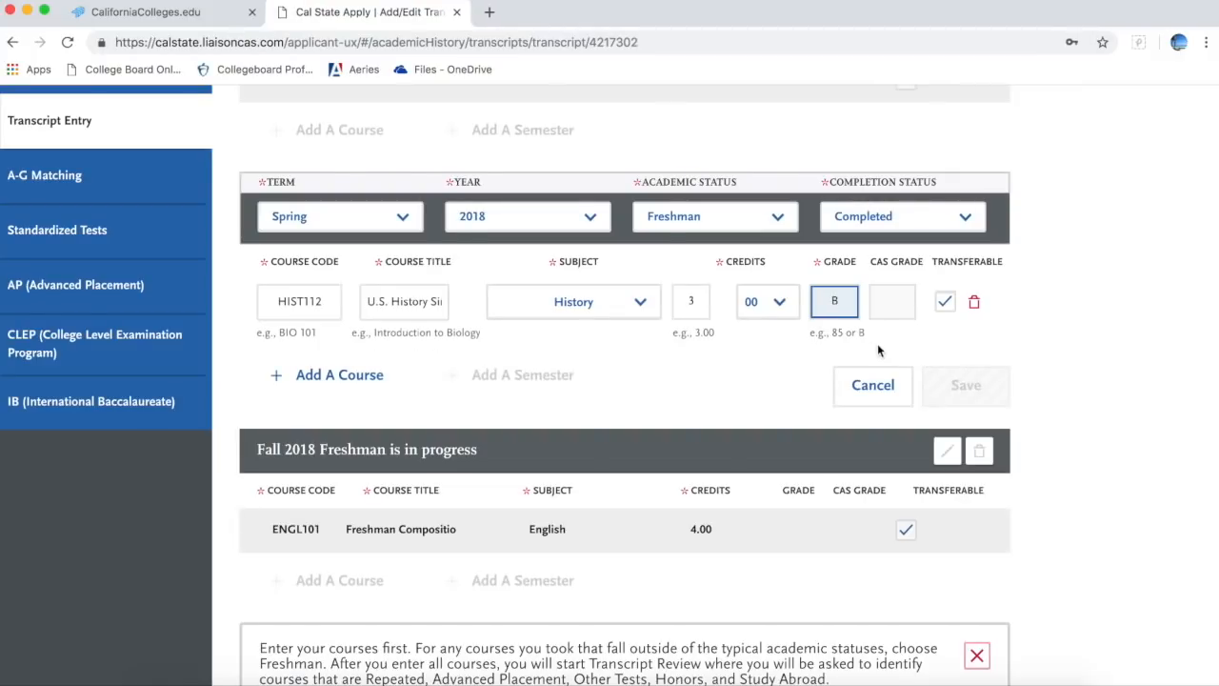
key("Tab")
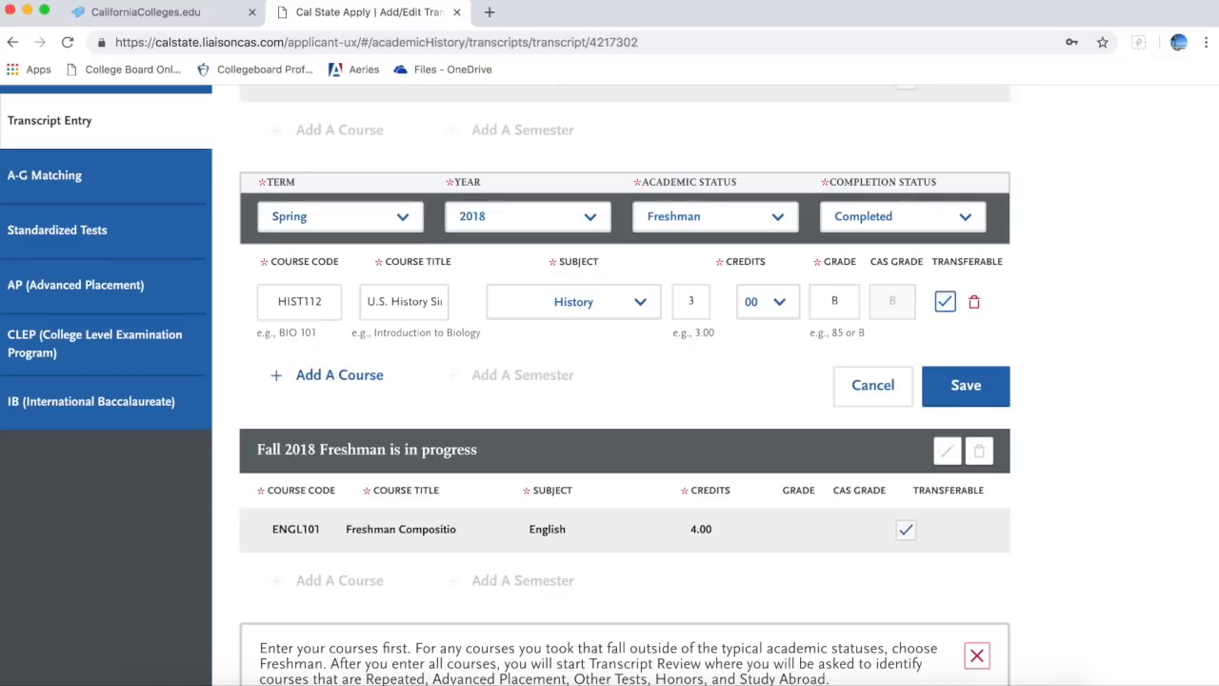
left_click(959, 384)
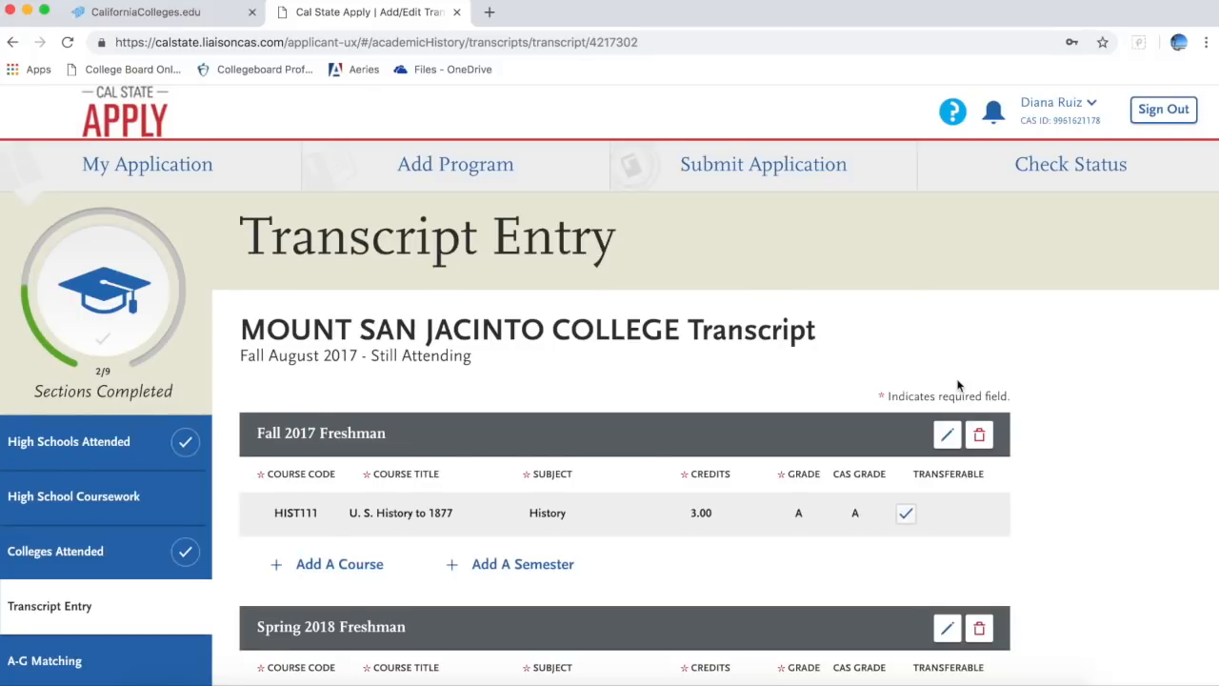
Step: Return to Transcript Entry and begin Review & Finalize My Transcripts
scroll(960, 383, "down", 3)
scroll(960, 384, "down", 3)
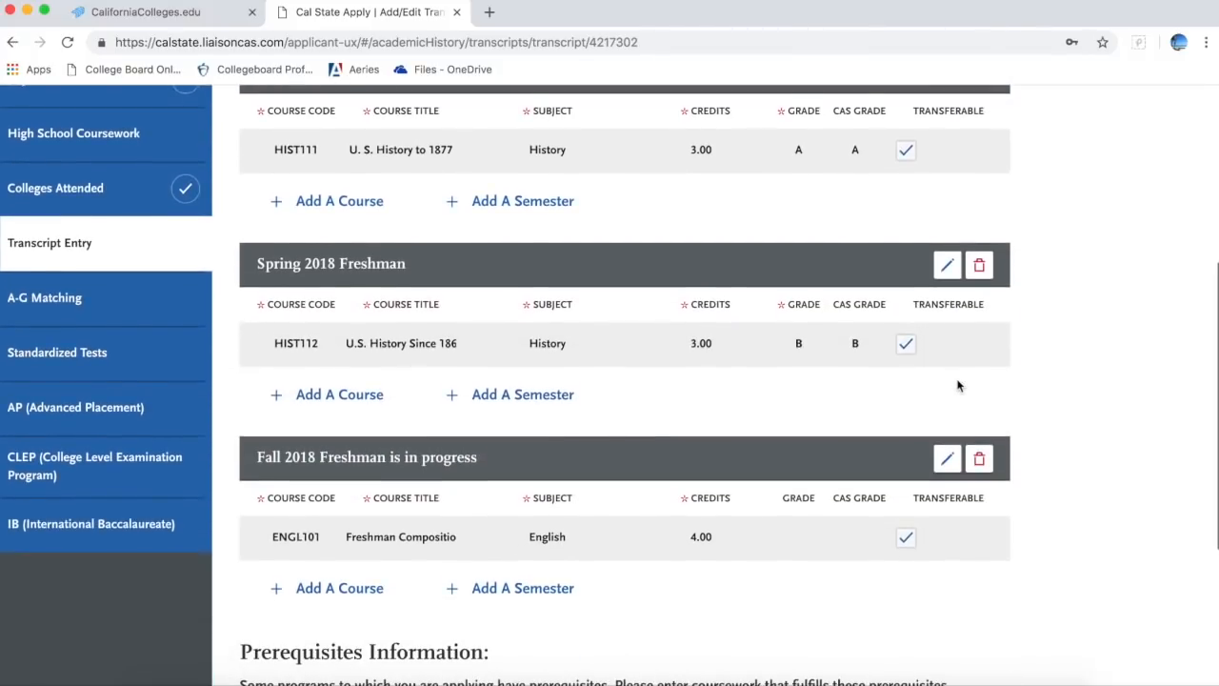
scroll(957, 381, "down", 2)
scroll(958, 381, "up", 6)
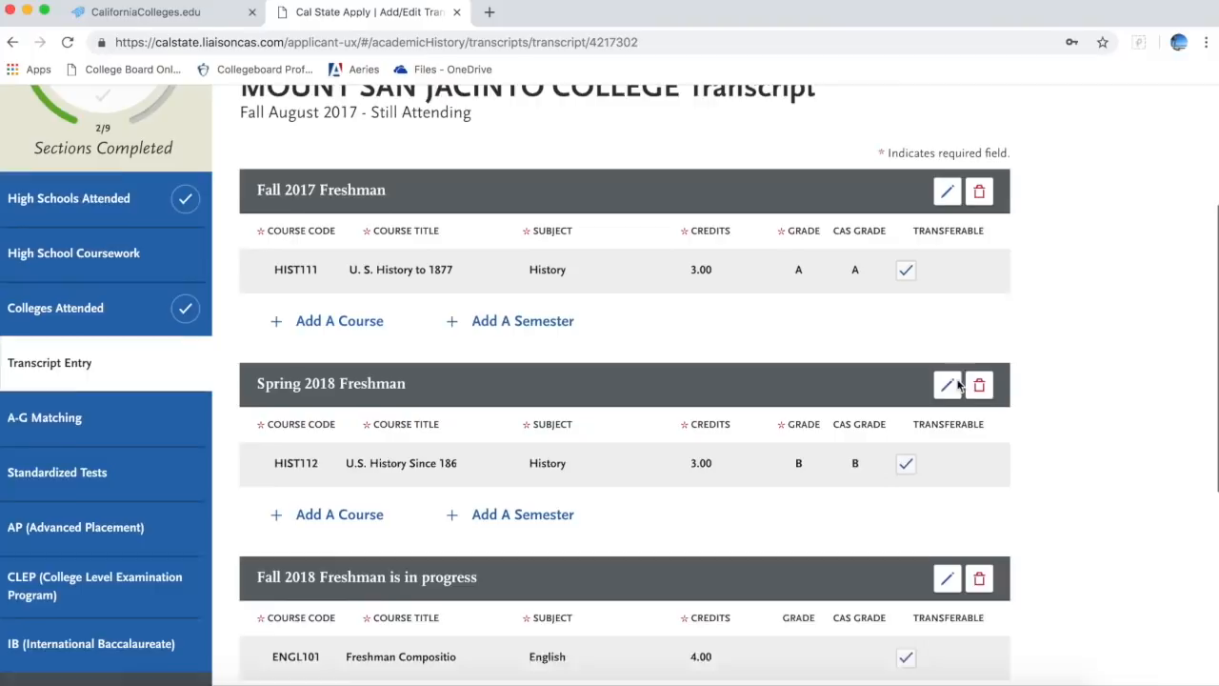
scroll(958, 381, "down", 3)
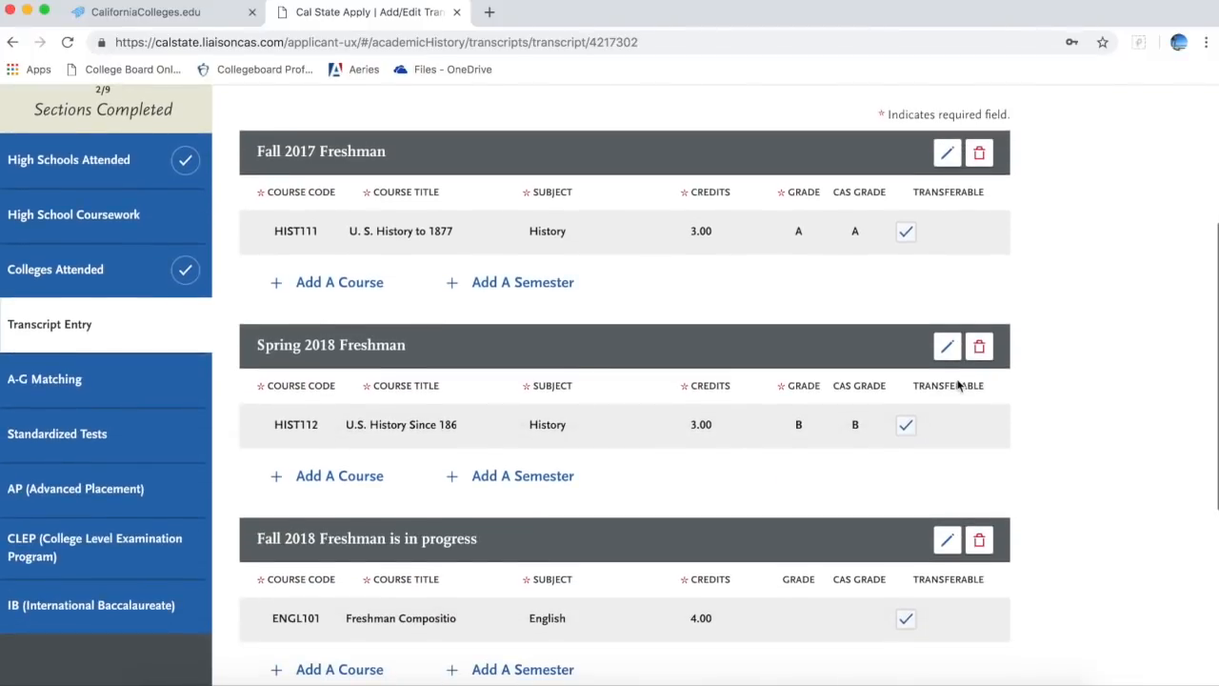
left_click(135, 332)
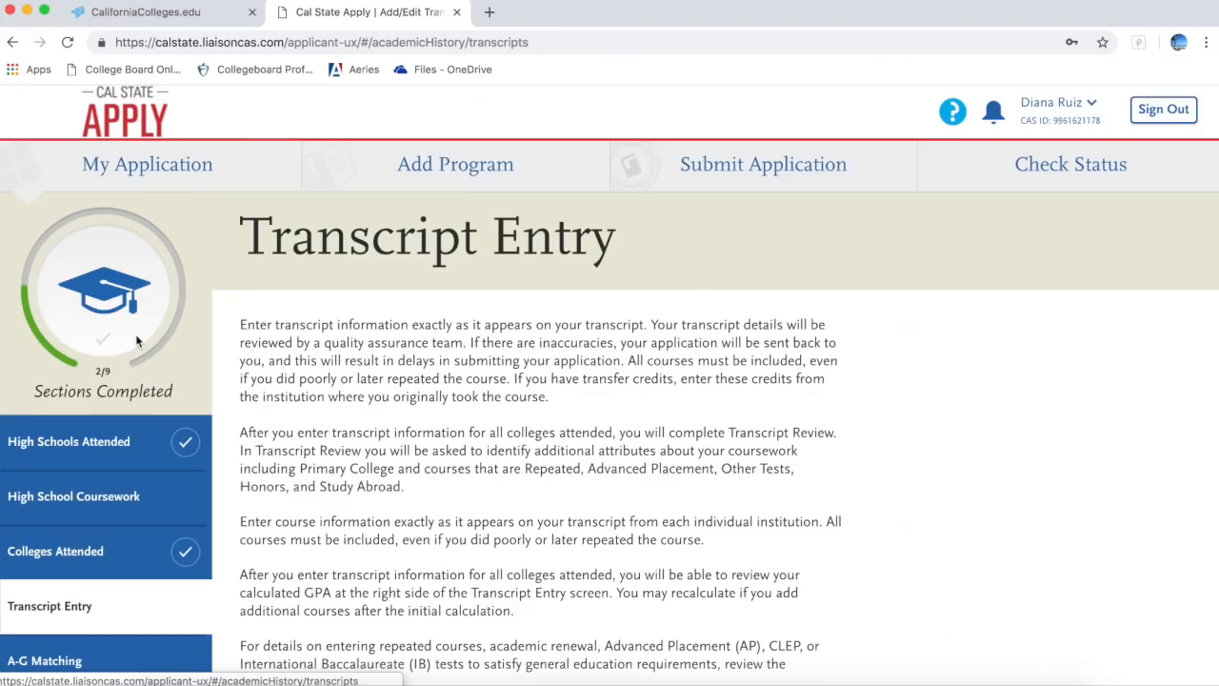
scroll(371, 470, "down", 10)
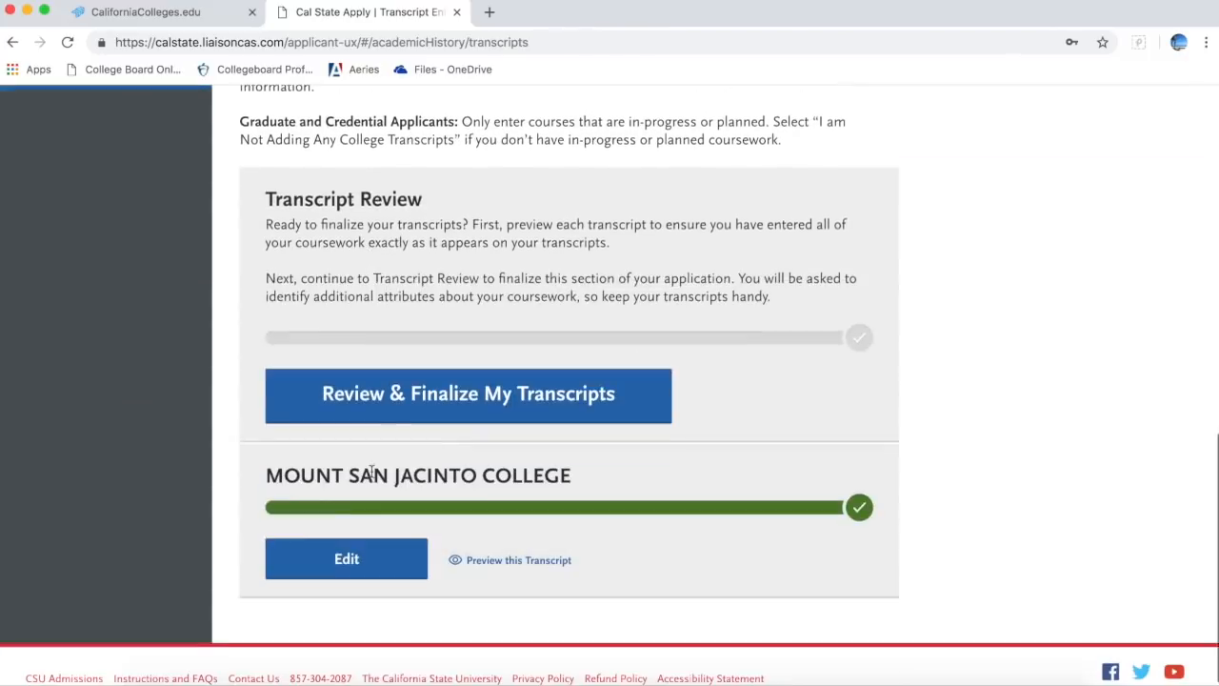
left_click(427, 414)
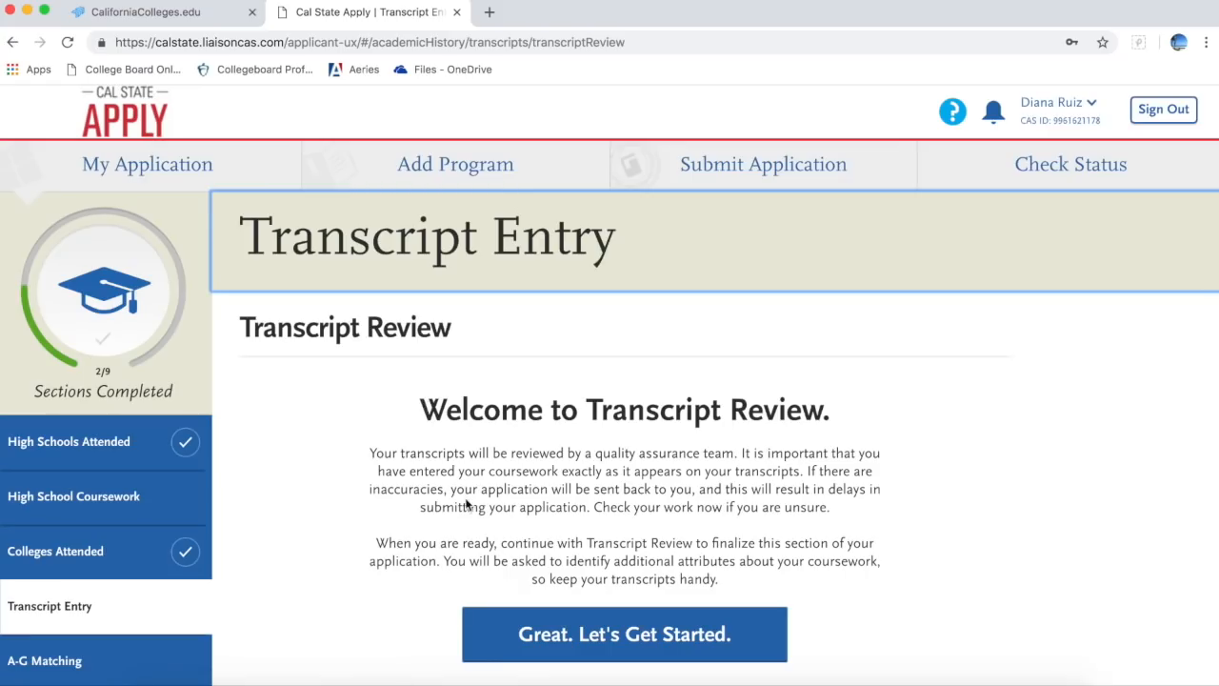
scroll(467, 505, "down", 5)
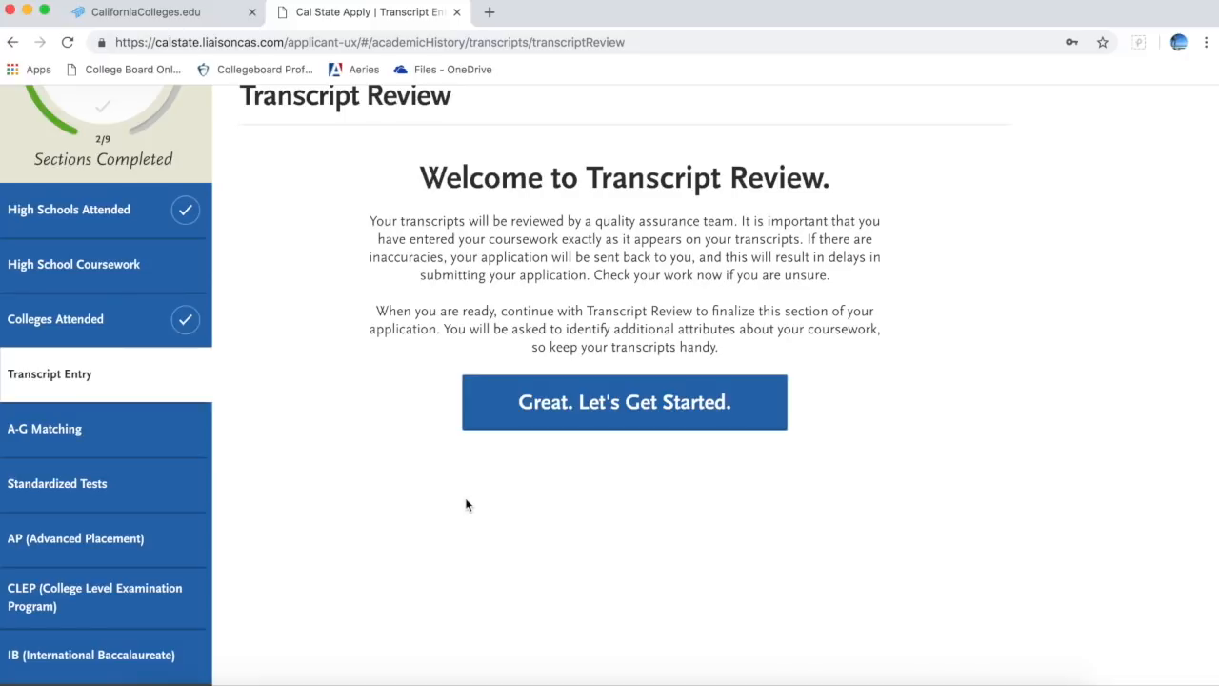
left_click(644, 404)
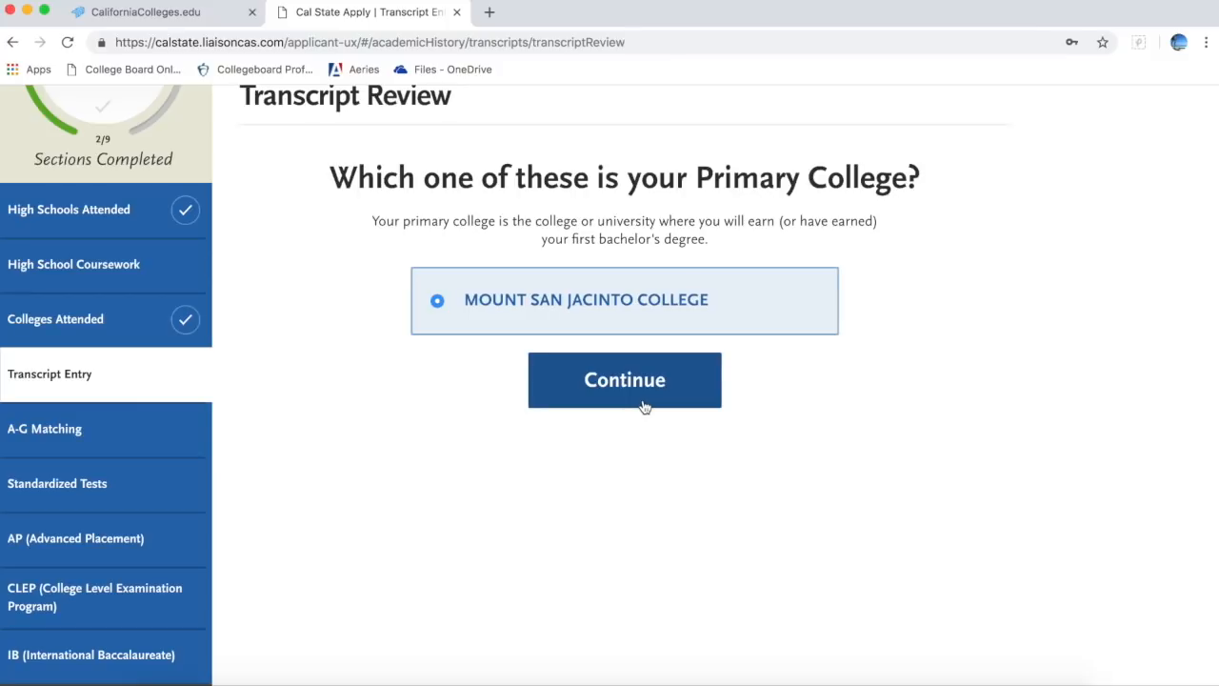
Step: Confirm Mount San Jacinto College as primary and answer No to repeats, AP, tests, honors, study abroad
left_click(651, 383)
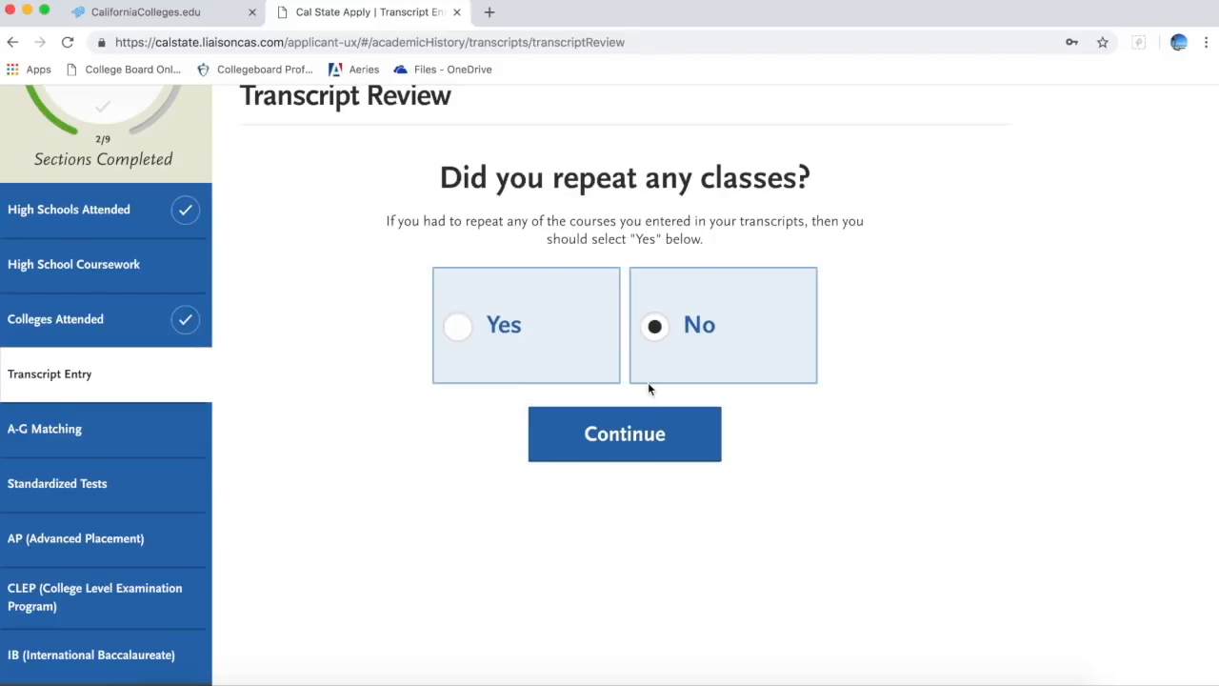
left_click(628, 452)
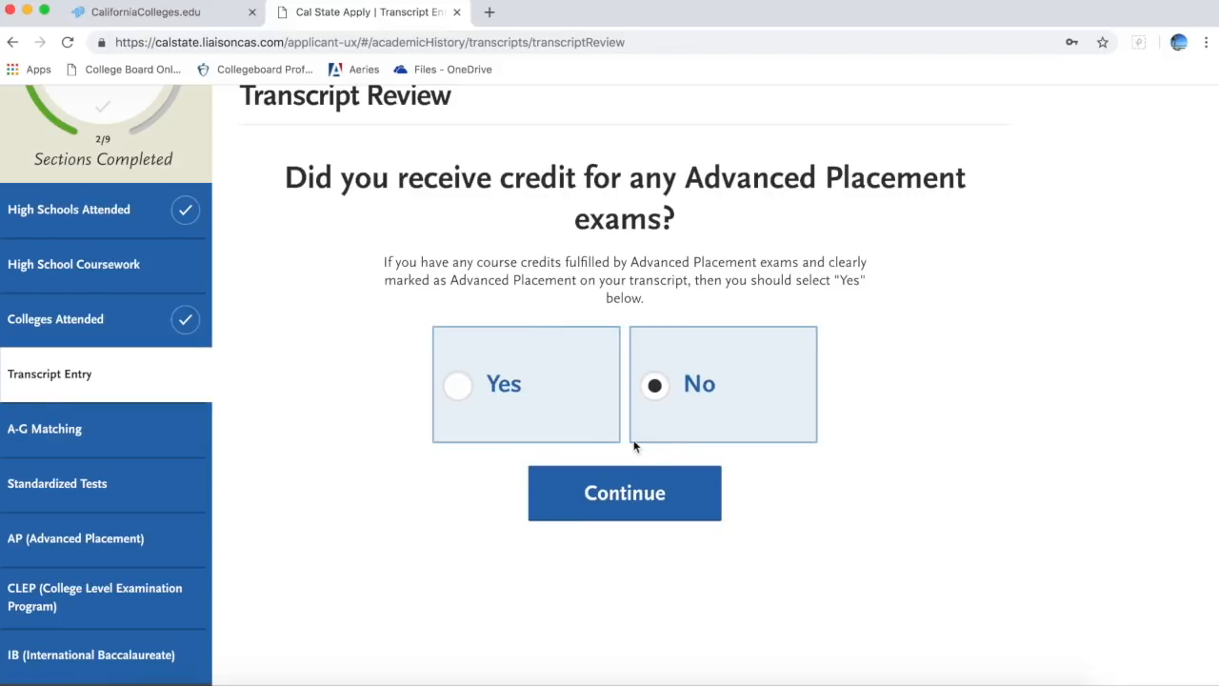
left_click(633, 508)
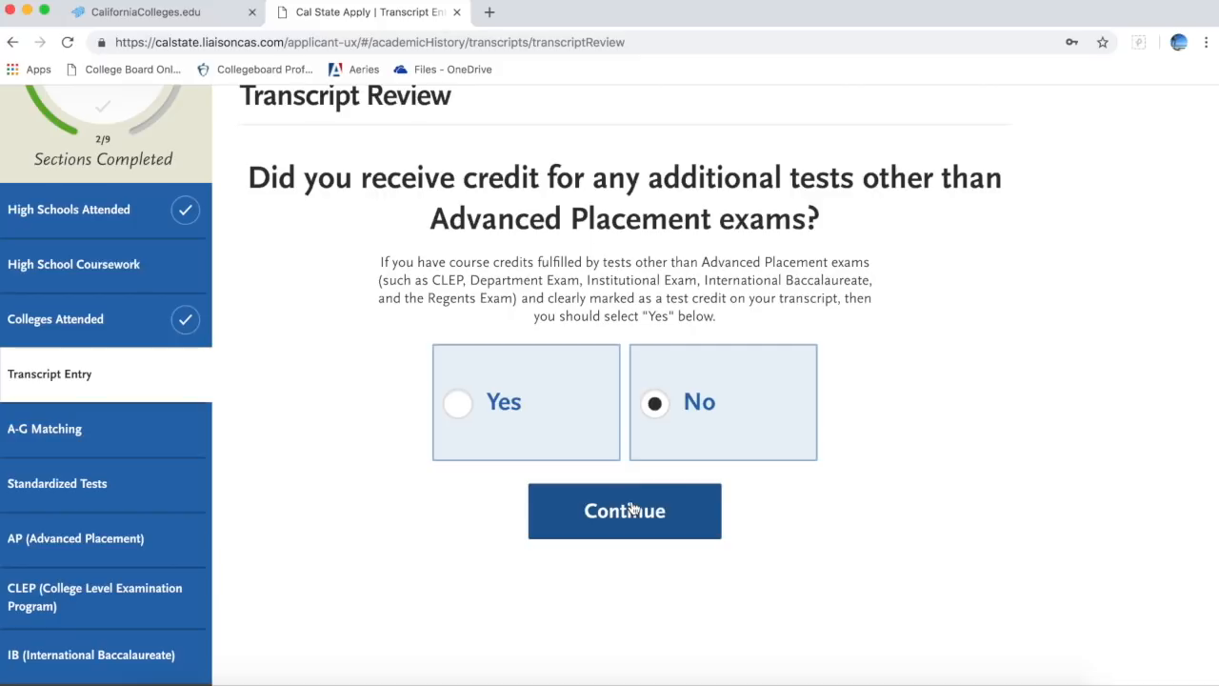
left_click(653, 507)
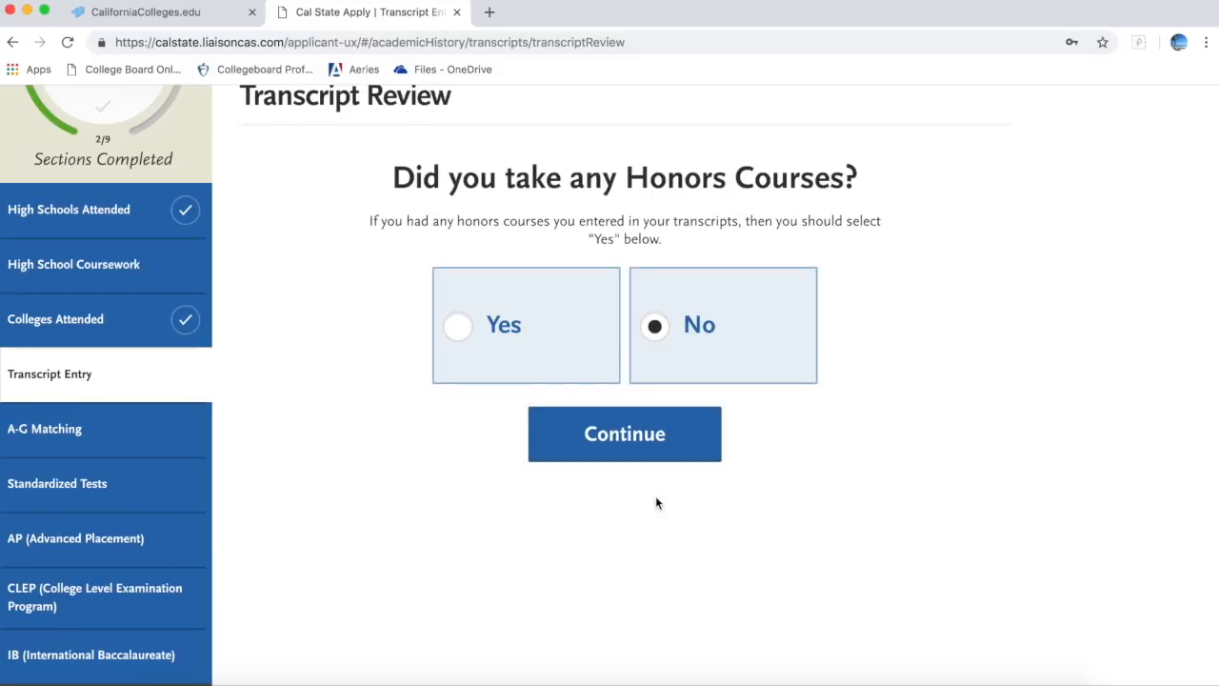
left_click(665, 453)
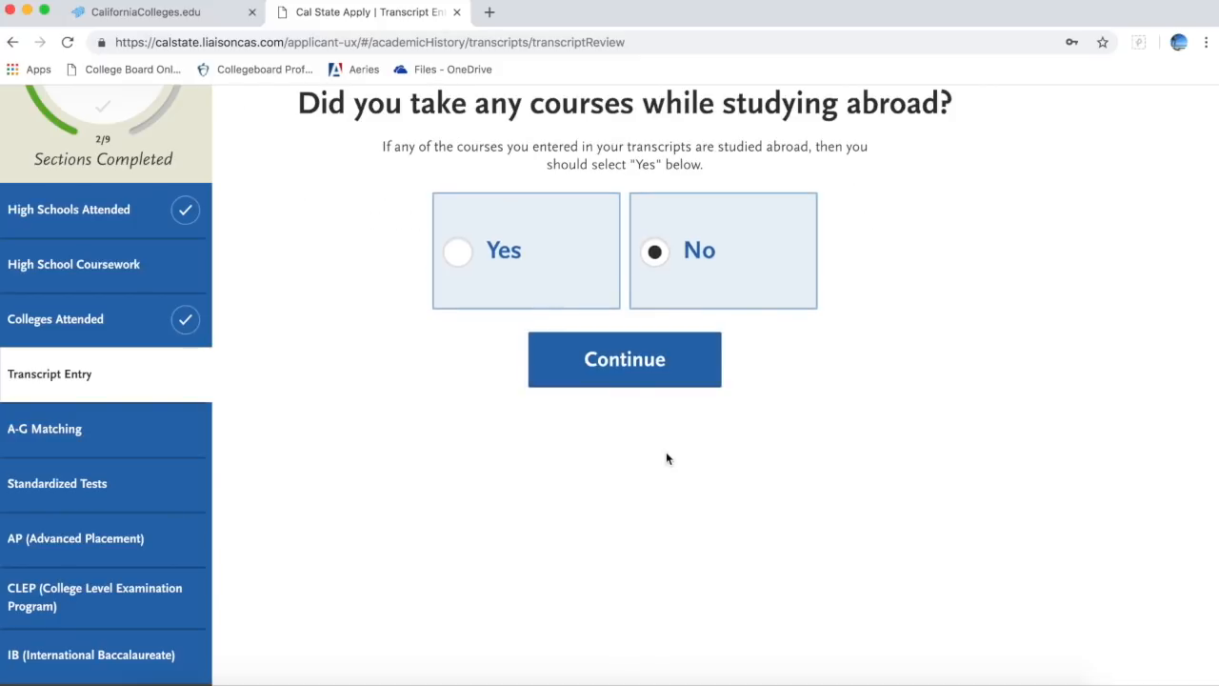
left_click(668, 359)
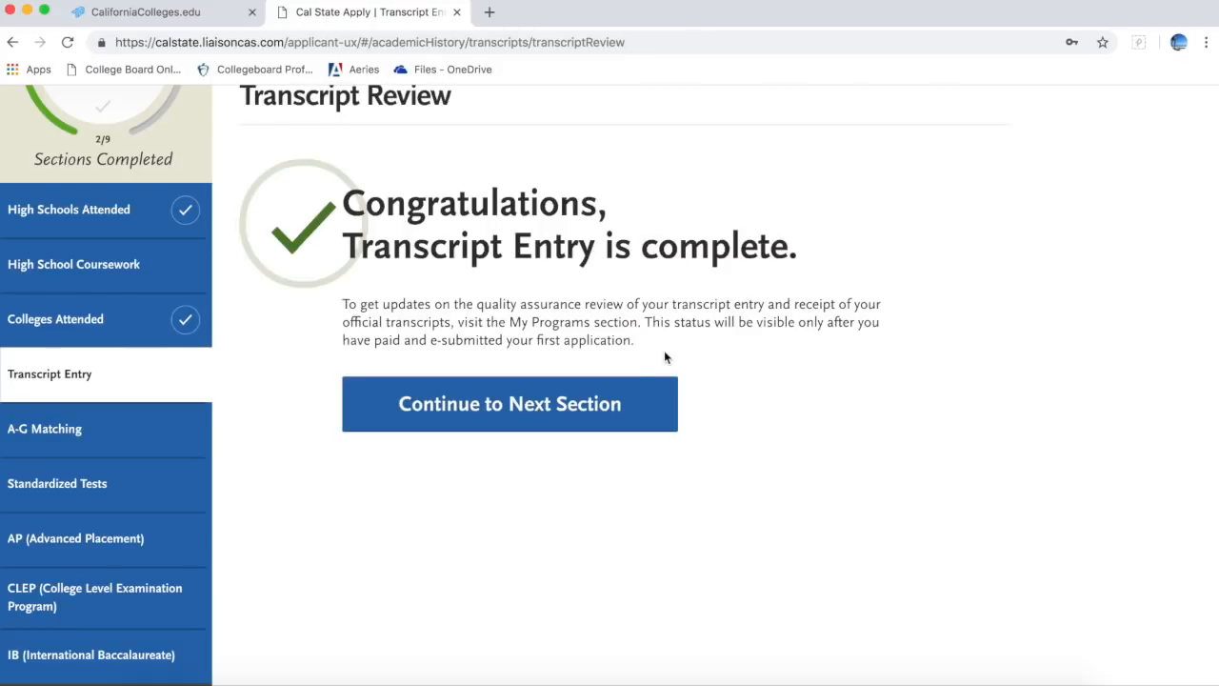
left_click(615, 425)
Step: Assign subject A to U.S. History to 1877 and U.S. History Since 1865, then save
scroll(614, 423, "down", 3)
scroll(614, 423, "down", 3)
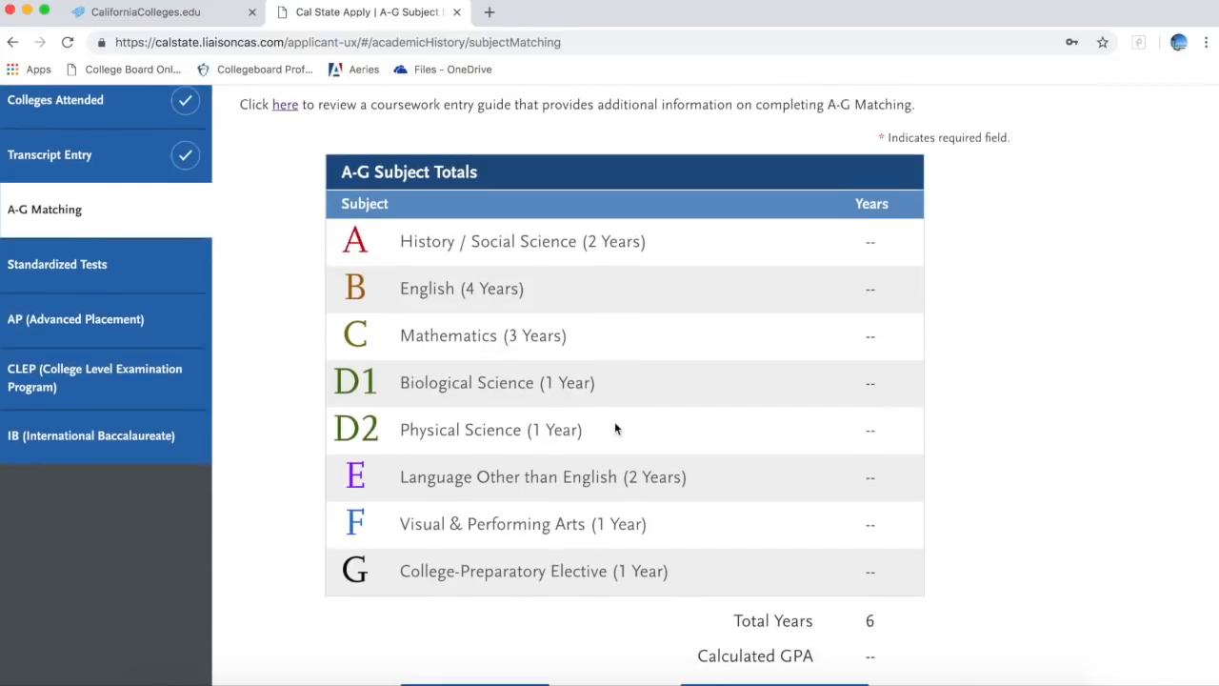
scroll(614, 424, "down", 2)
left_click(752, 579)
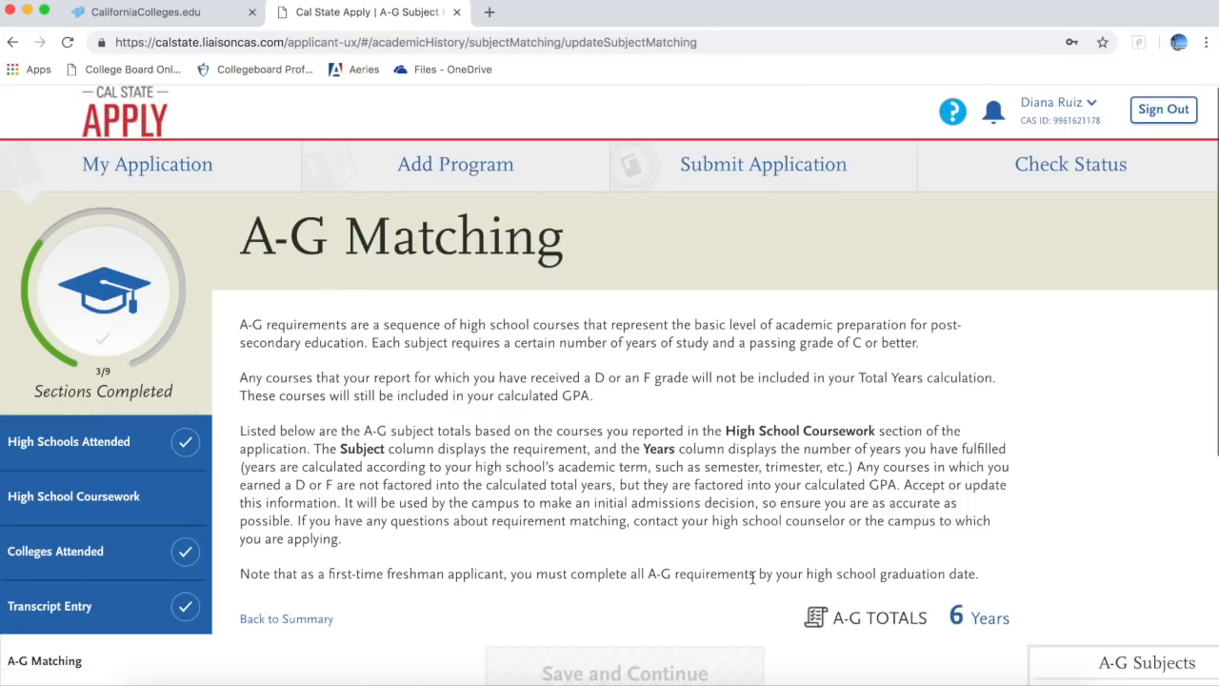
scroll(753, 576, "down", 5)
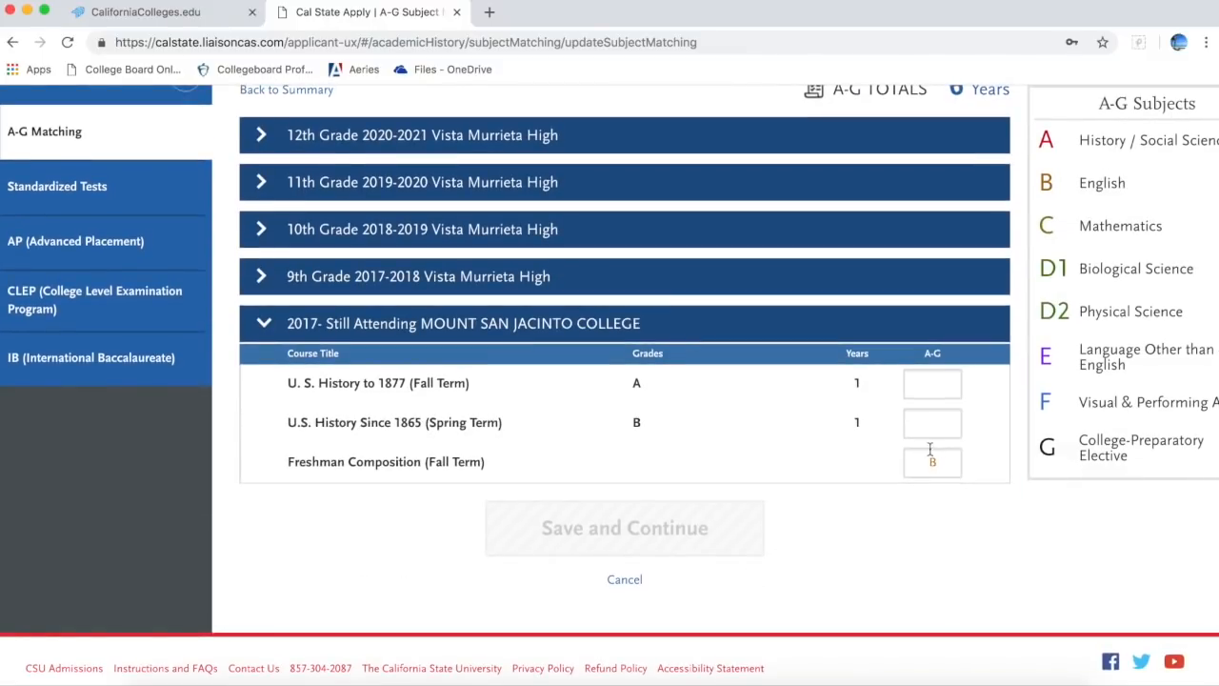
left_click(940, 389)
type("A")
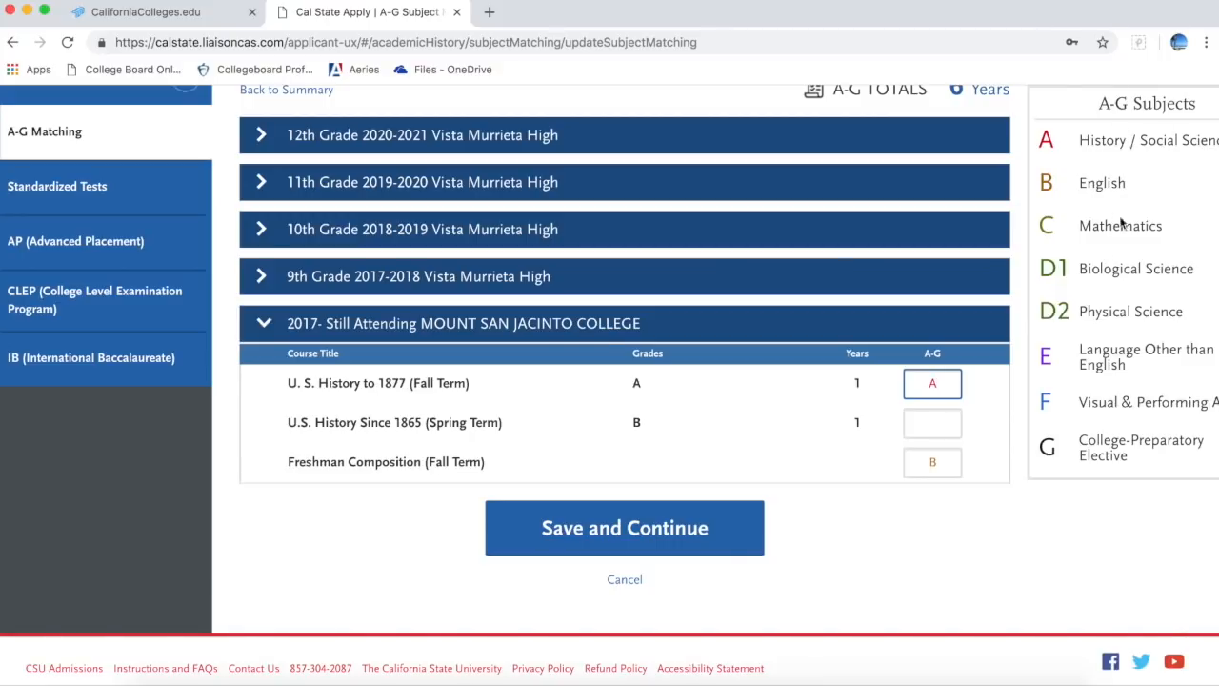
left_click(946, 431)
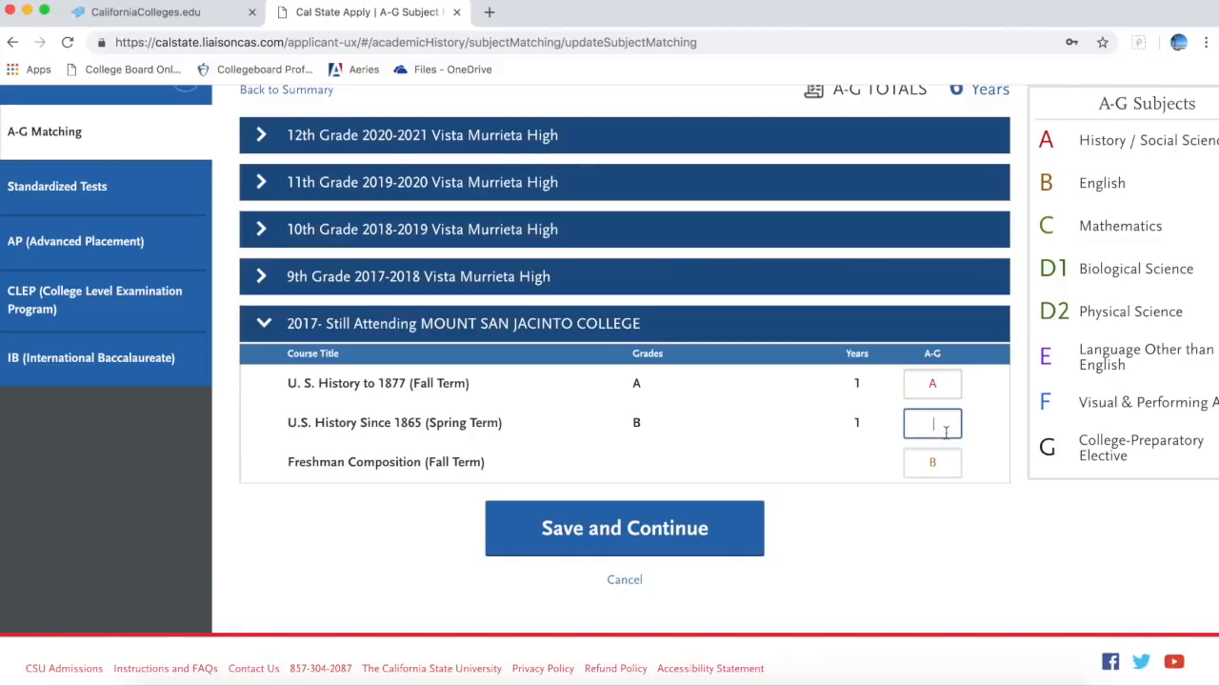
type("A")
left_click(663, 539)
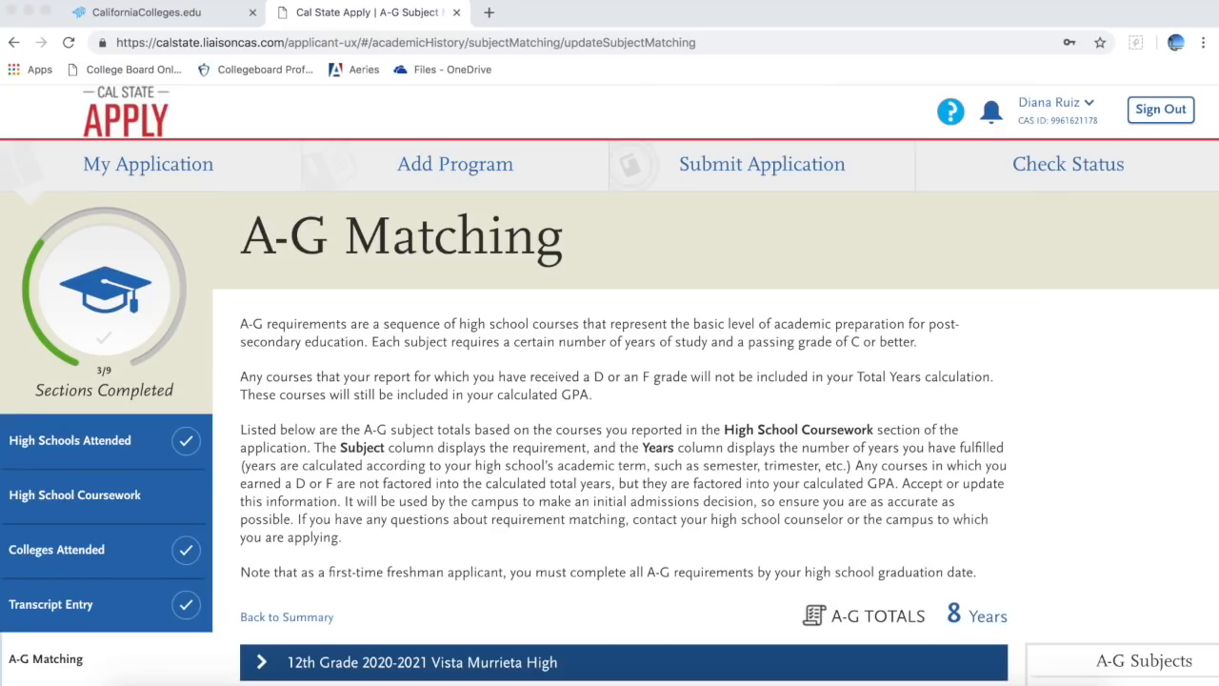
Step: Expand the 12th, 11th, 10th, 9th Grade and Mount San Jacinto College course groups
scroll(1114, 506, "down", 4)
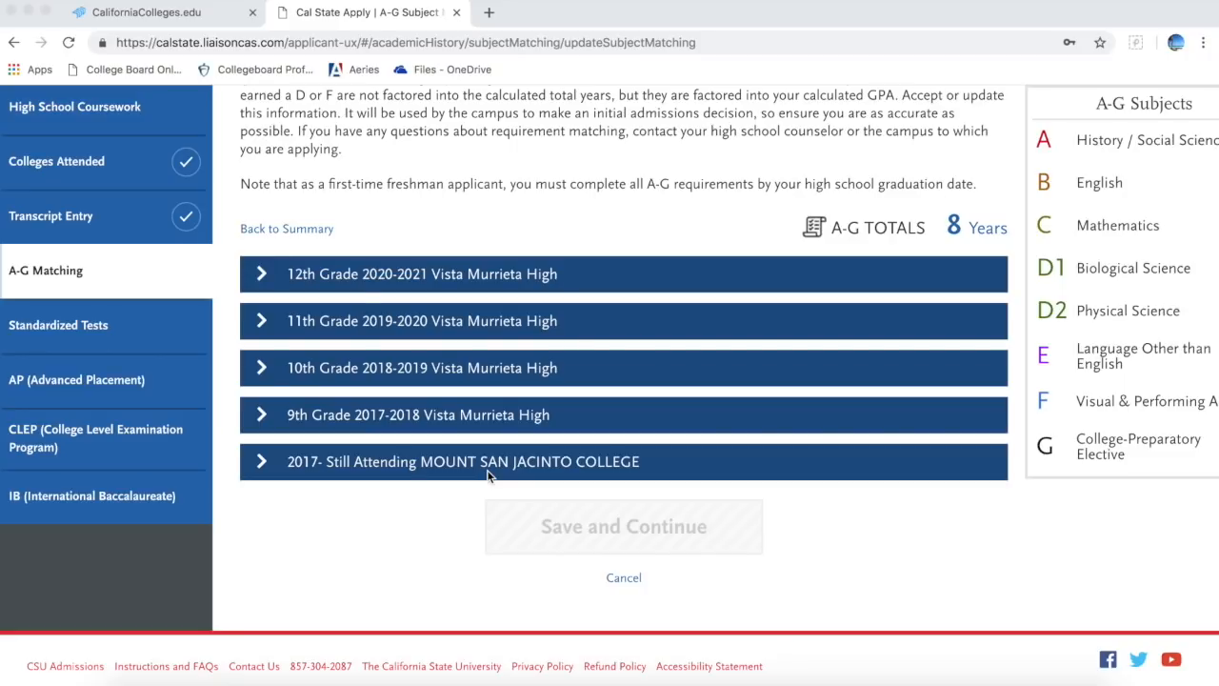
scroll(1078, 277, "right", 1)
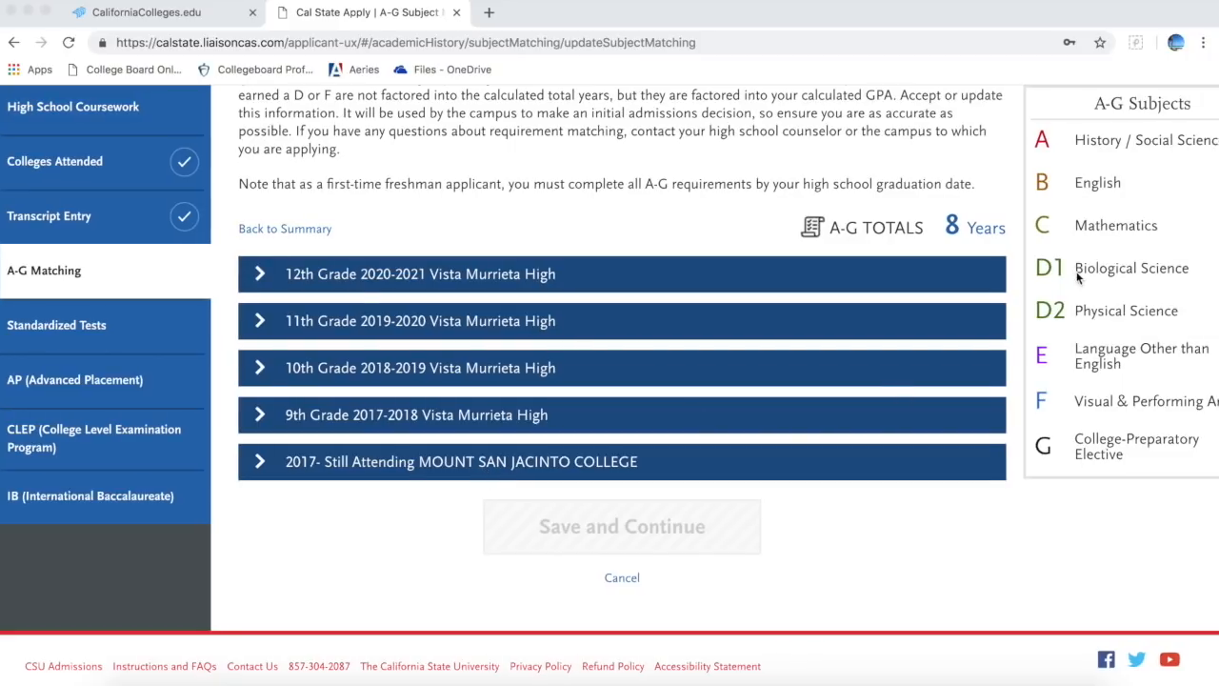
scroll(1078, 277, "right", 1)
scroll(1079, 277, "left", 1)
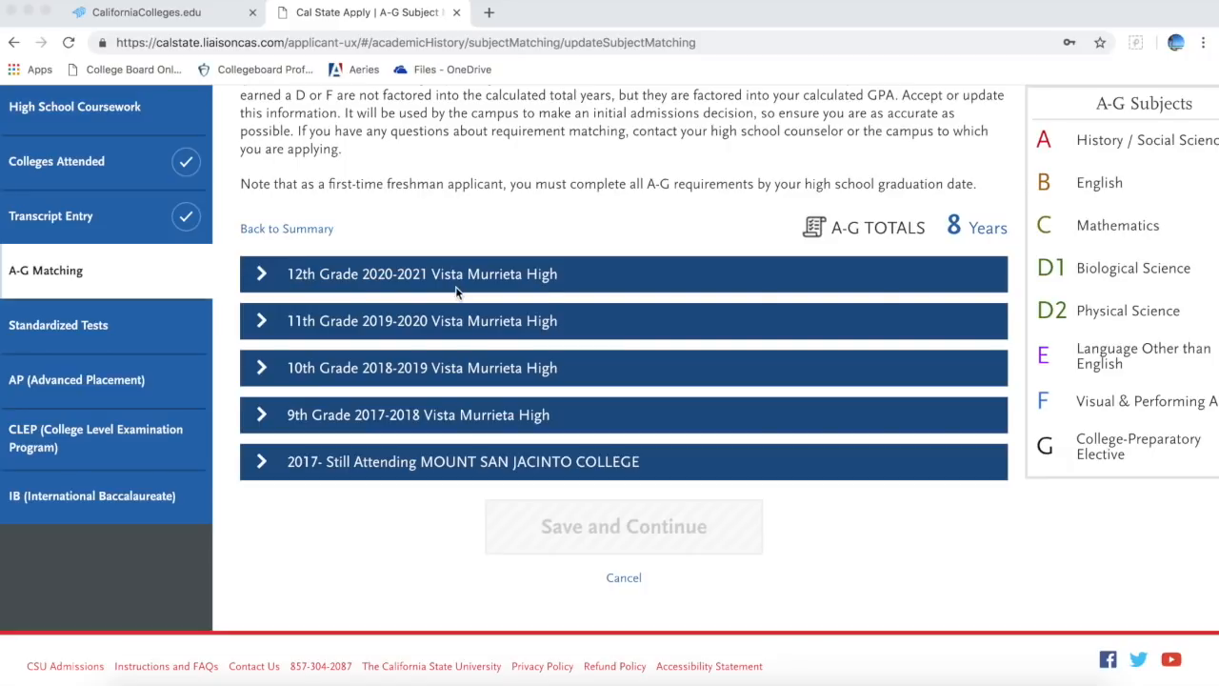
left_click(350, 279)
left_click(349, 279)
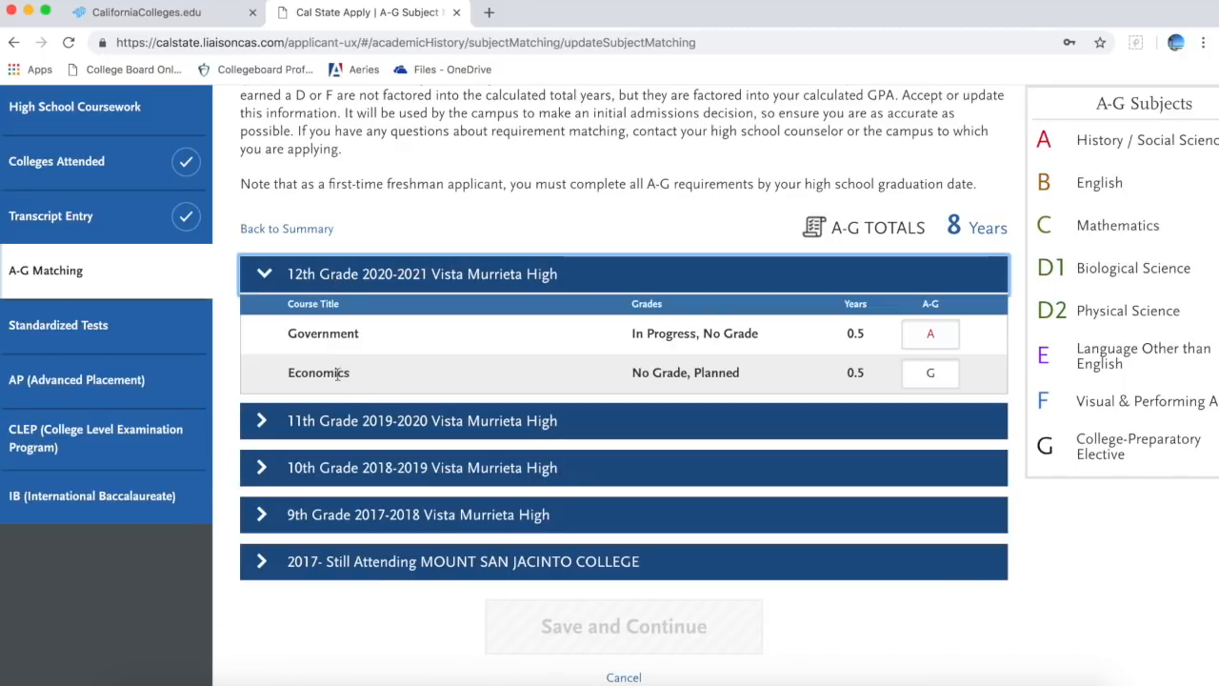
left_click(348, 429)
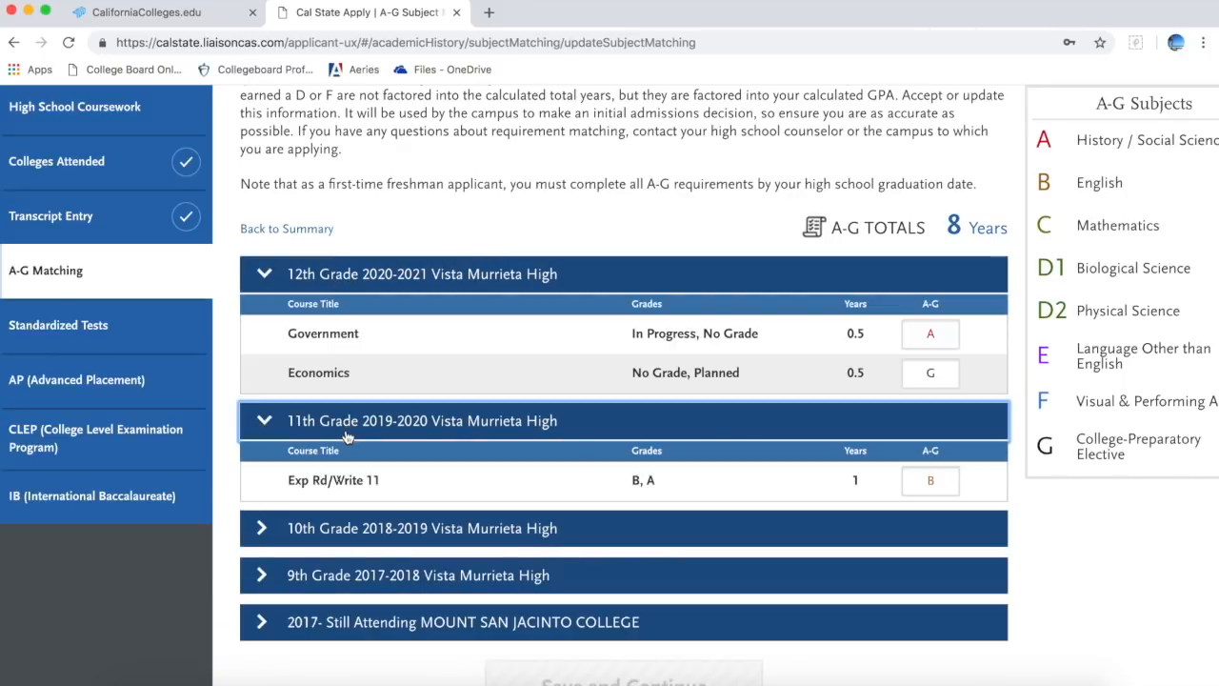
left_click(343, 528)
left_click(335, 636)
scroll(333, 636, "down", 5)
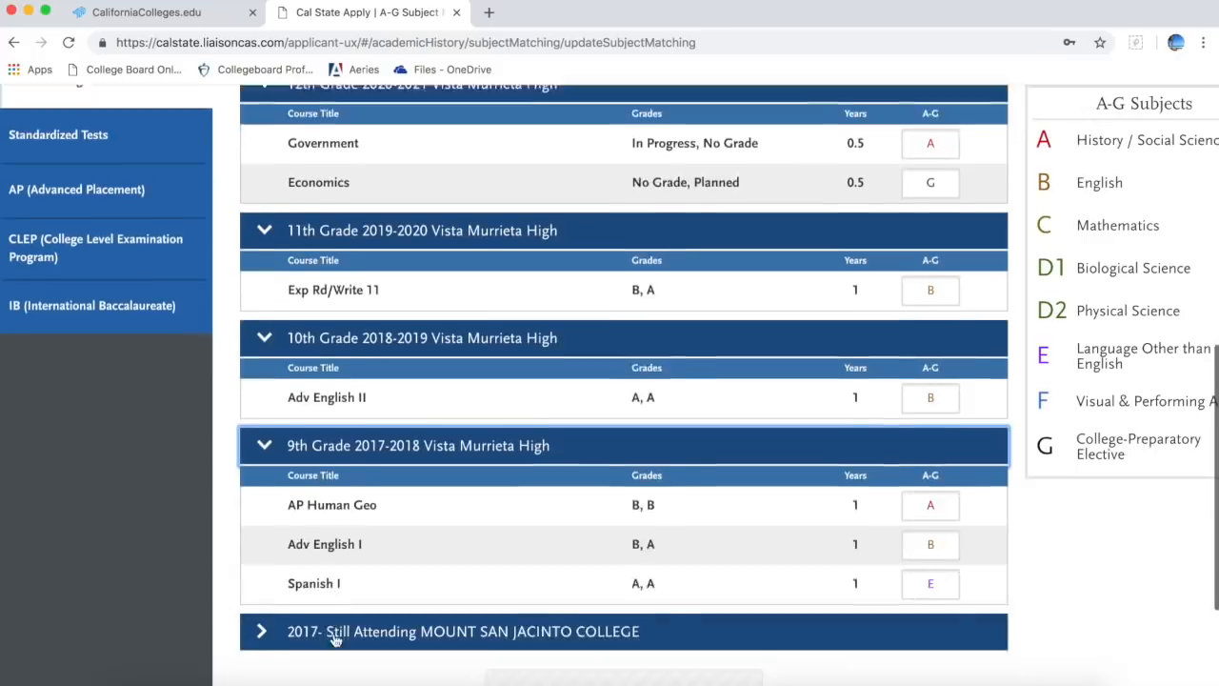
left_click(334, 581)
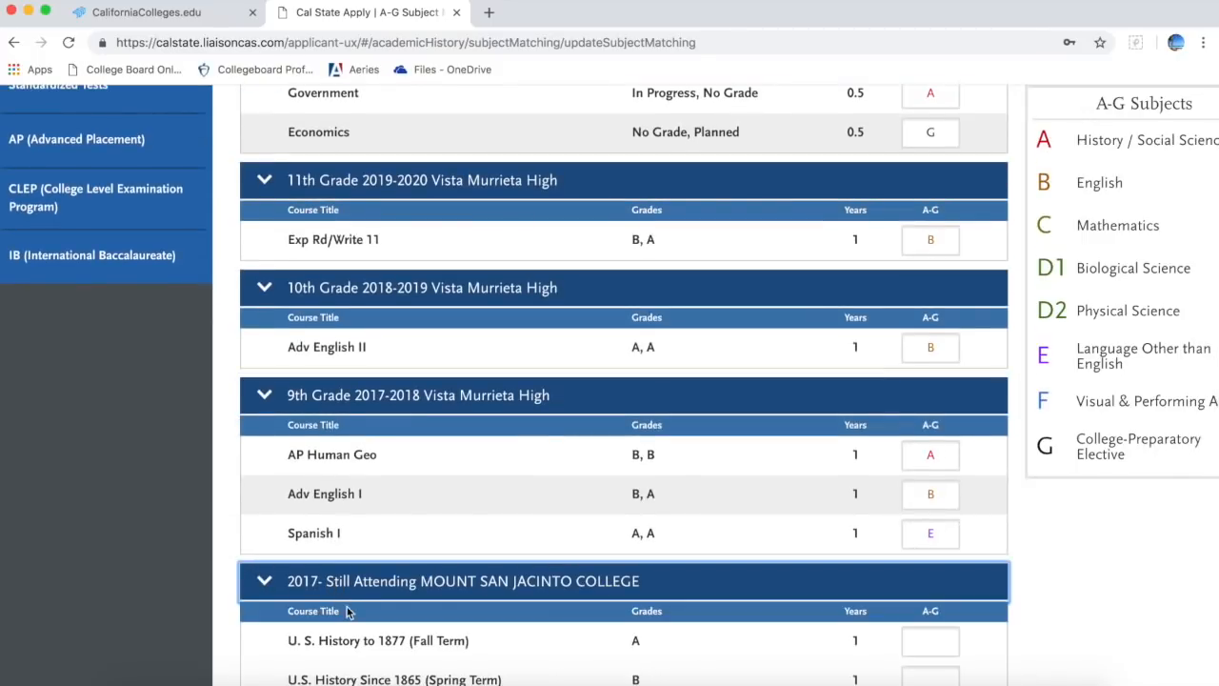
scroll(348, 613, "up", 3)
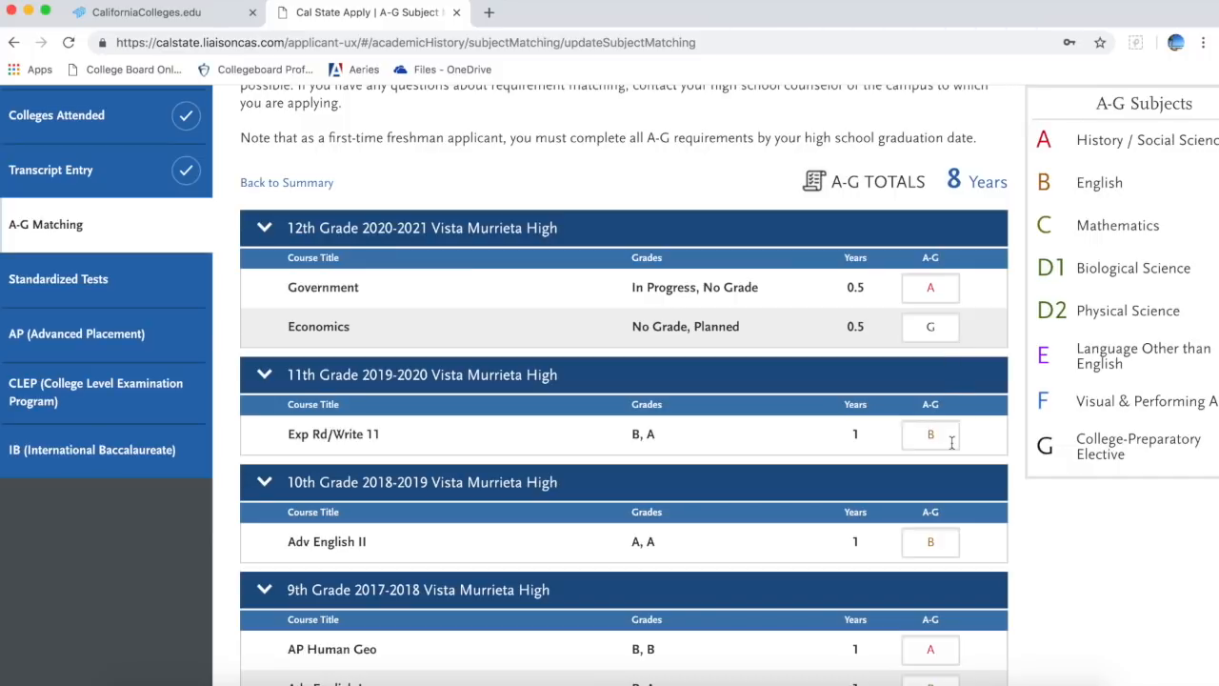
scroll(952, 443, "down", 5)
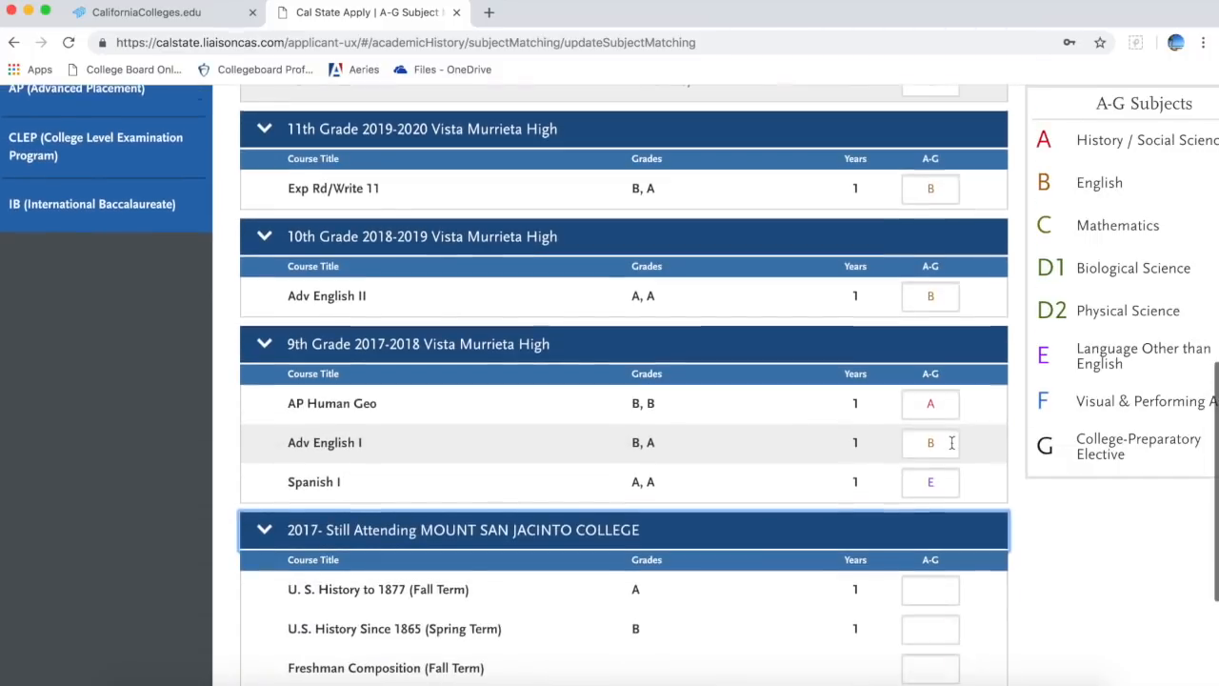
scroll(953, 449, "down", 4)
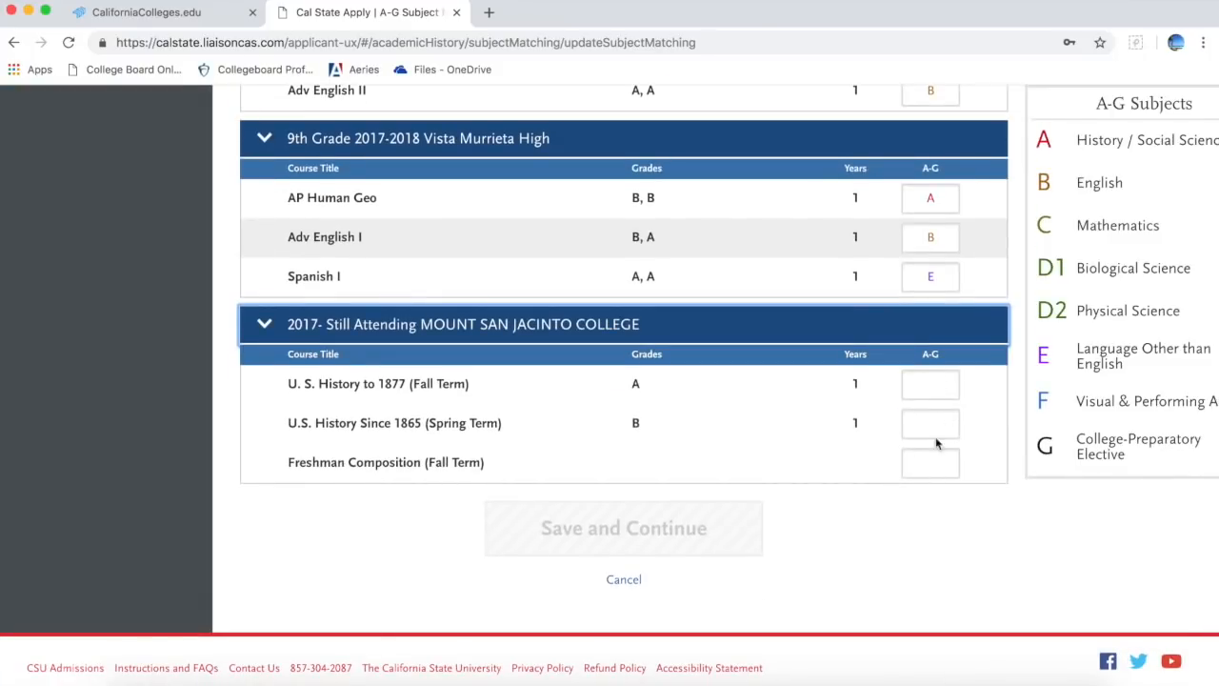
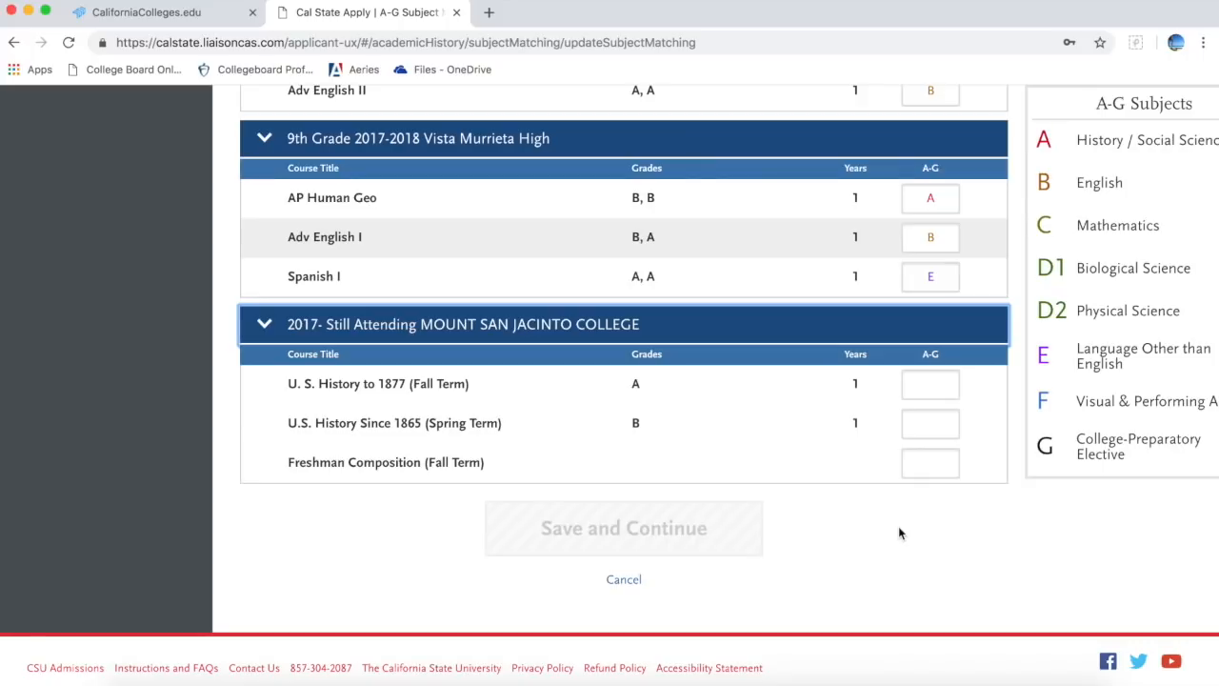
Step: Locate the A-G boxes for both U.S. History courses and Freshman Composition
left_click(935, 385)
left_click(934, 420)
left_click(933, 463)
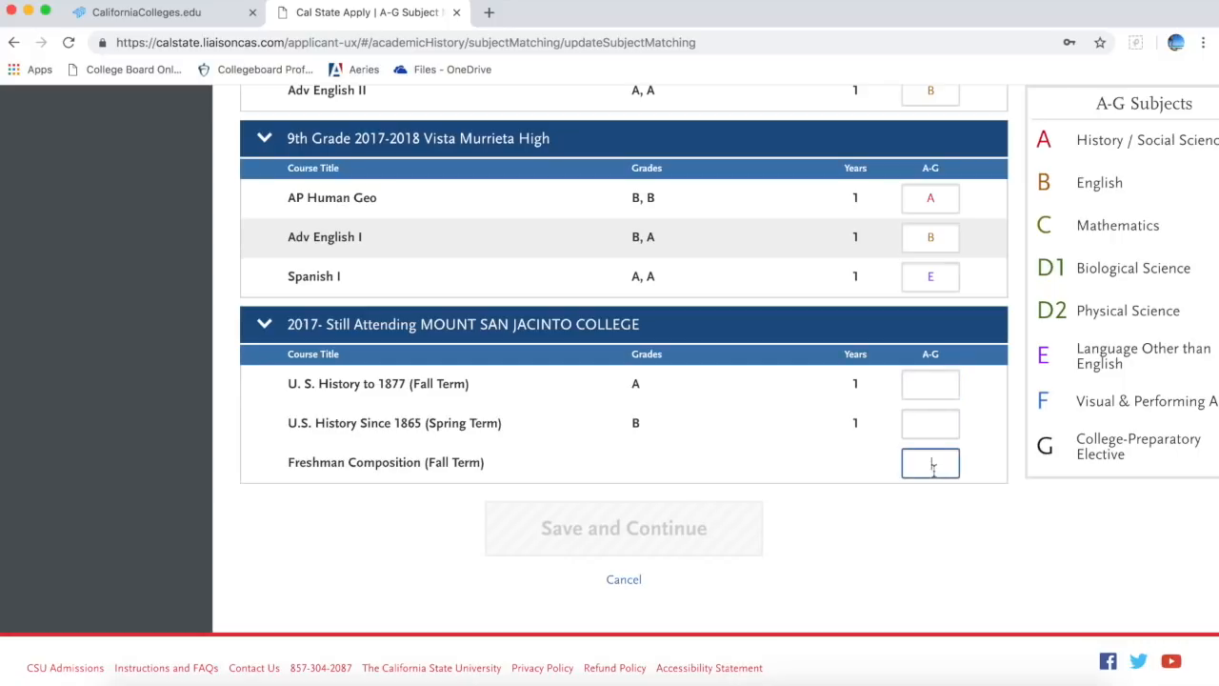
left_click(931, 382)
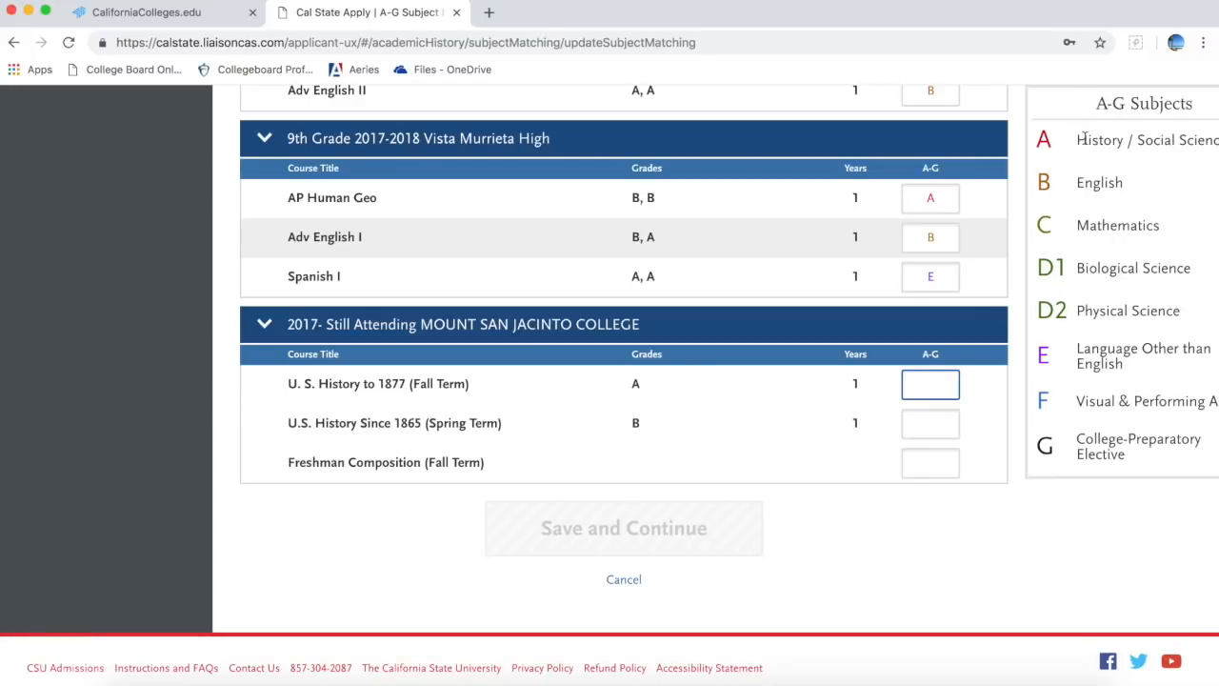
left_click(931, 423)
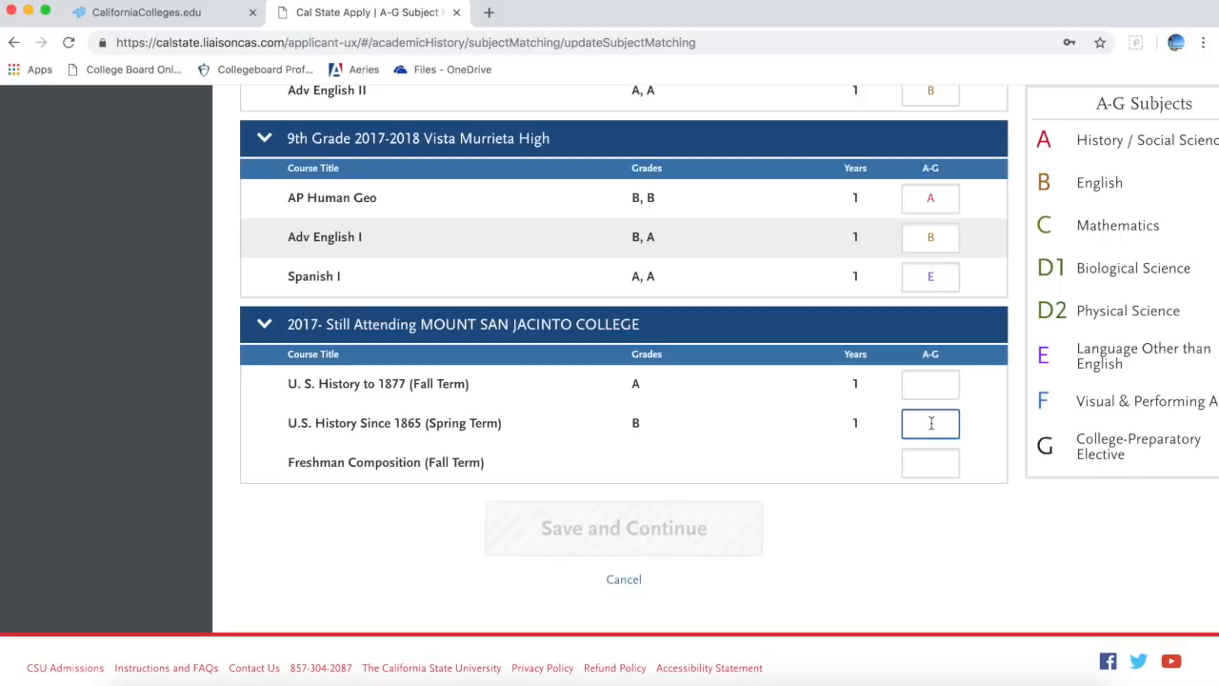
left_click(929, 462)
scroll(963, 358, "up", 3)
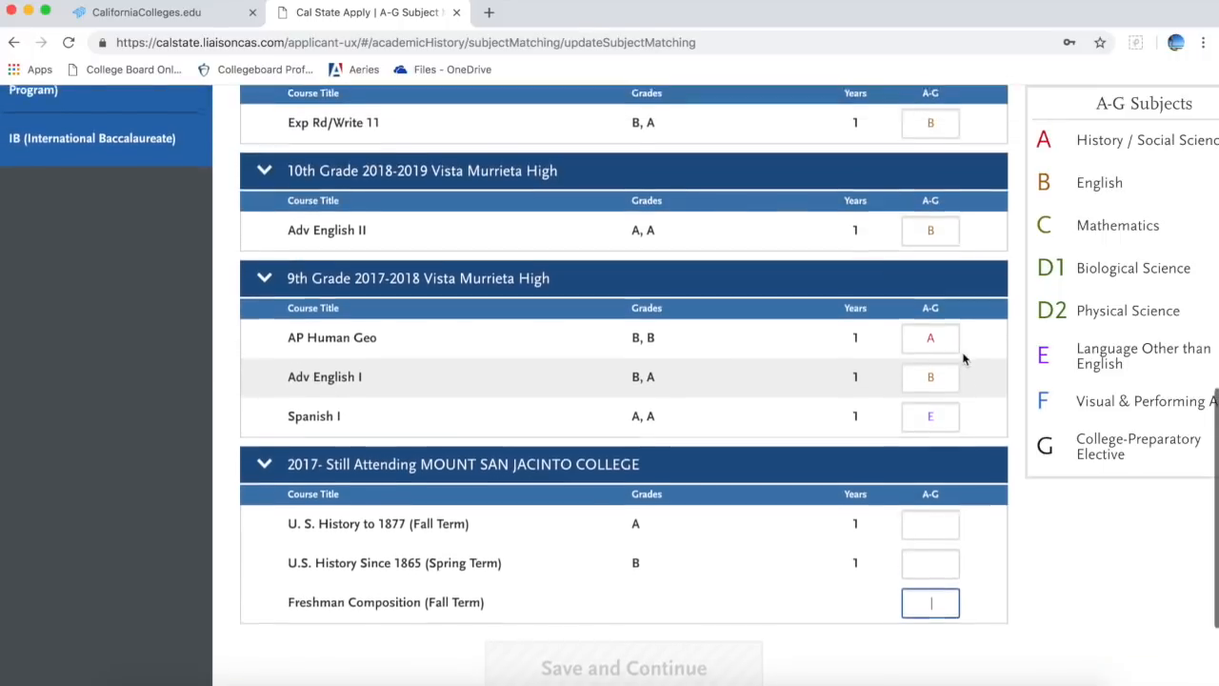
scroll(955, 371, "up", 4)
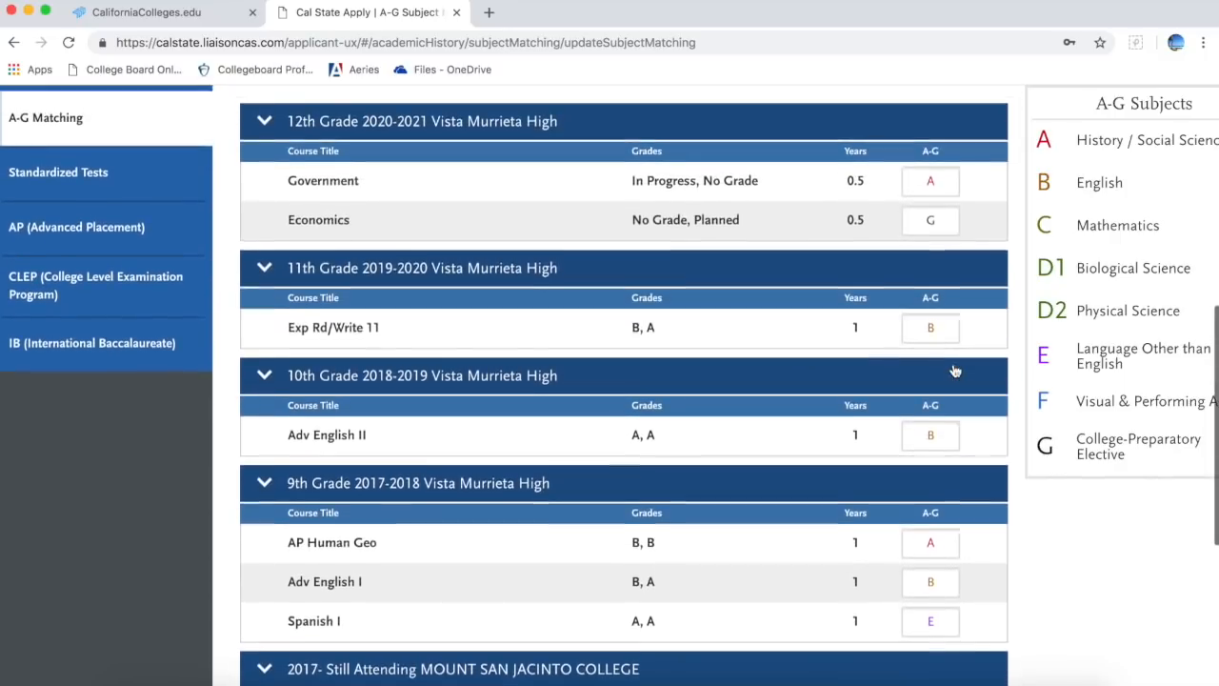
scroll(955, 370, "up", 2)
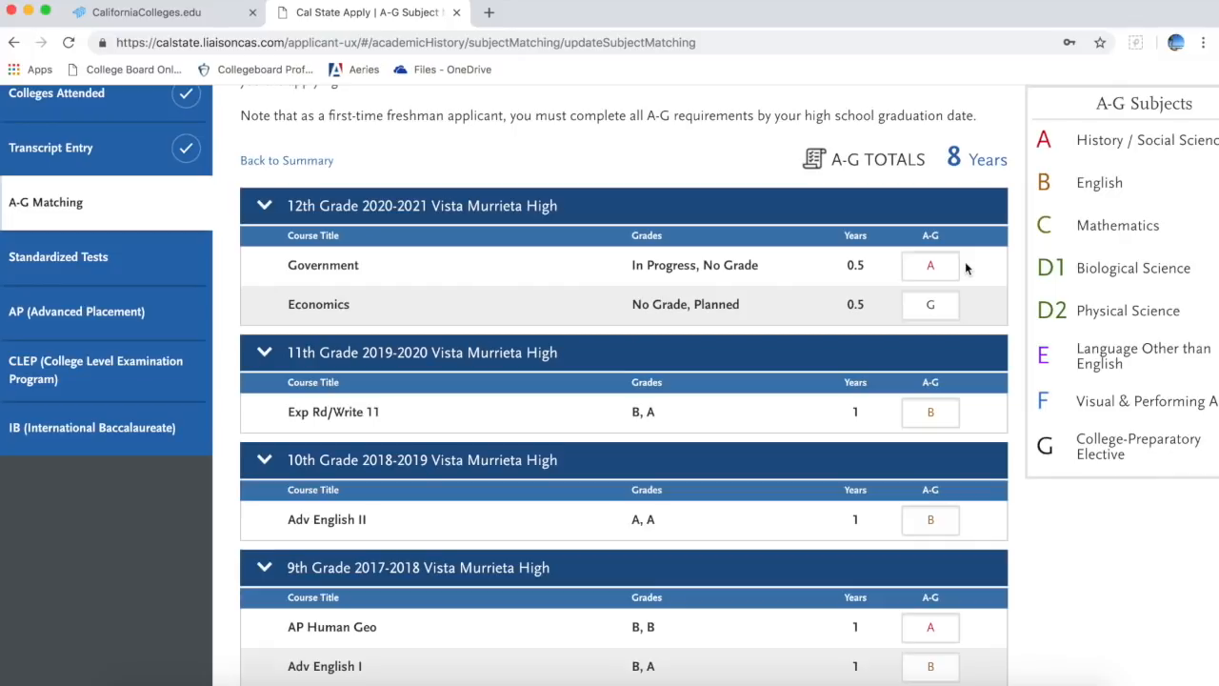
scroll(965, 267, "down", 8)
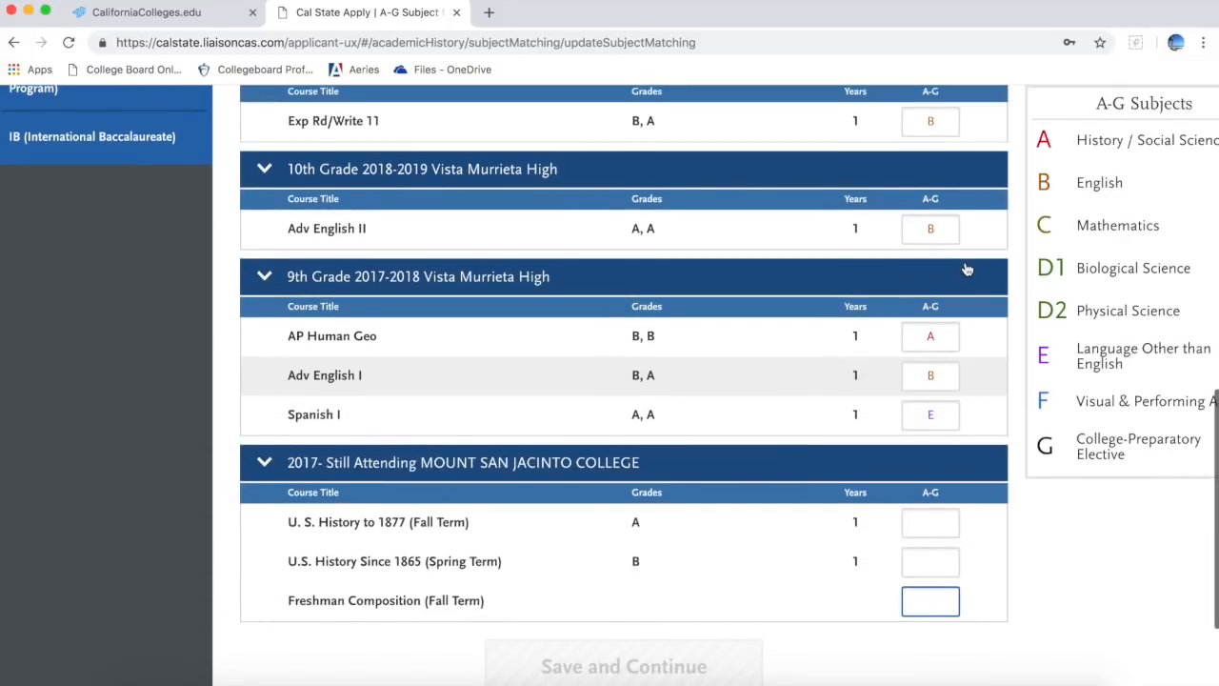
scroll(964, 261, "down", 1)
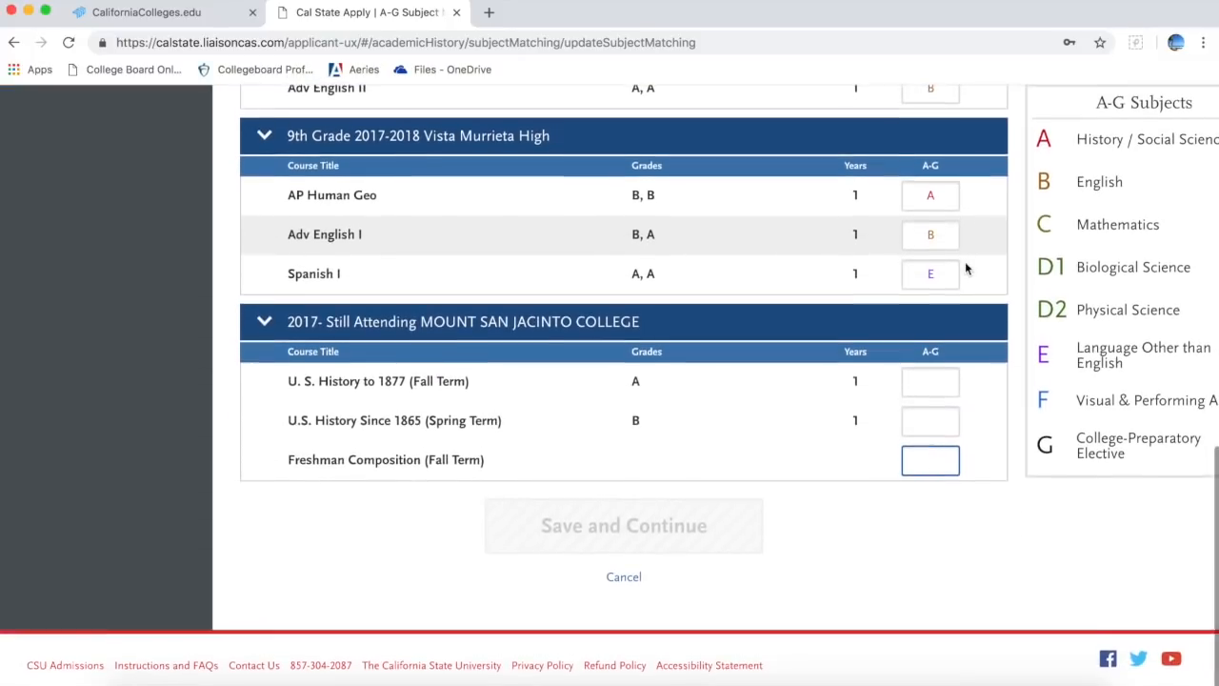
Step: Enter A for both U.S. History courses and B for Freshman Composition, then save
left_click(940, 384)
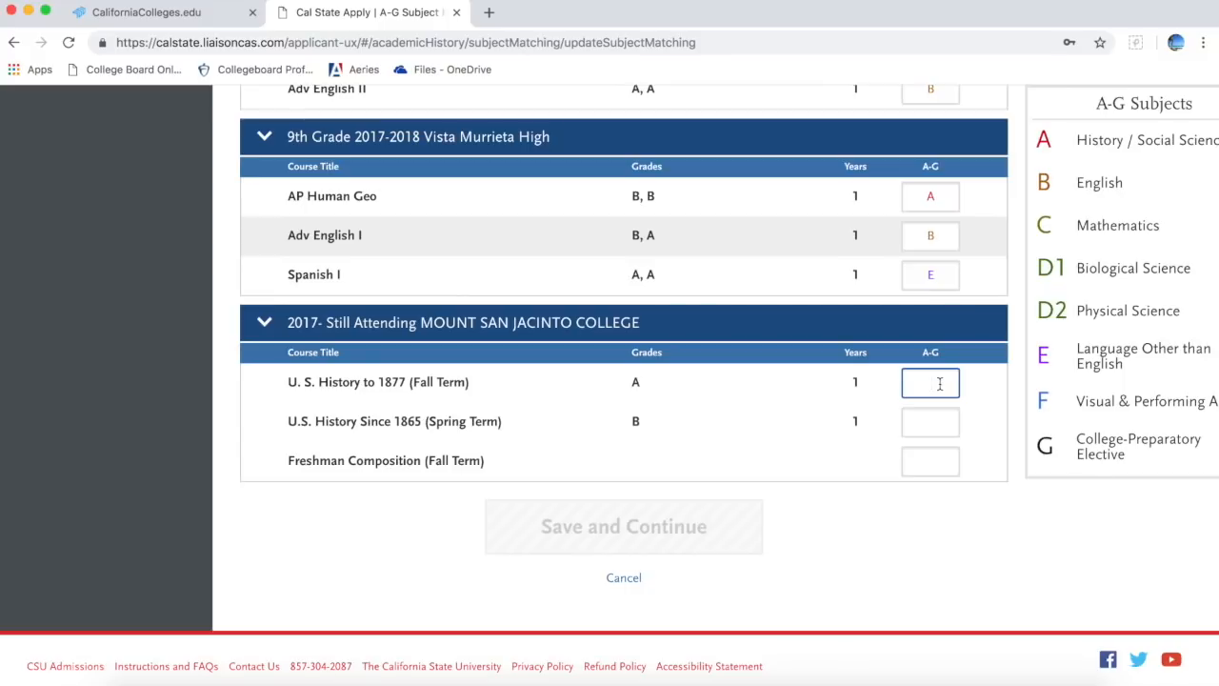
type("A")
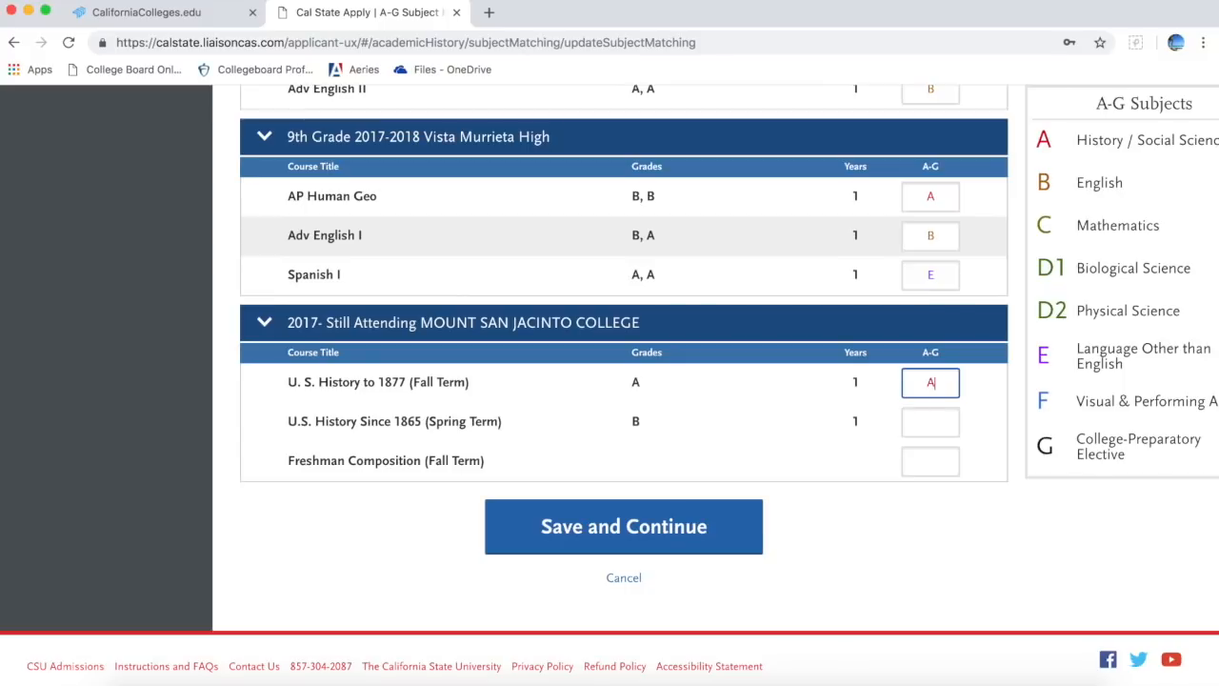
left_click(931, 426)
type("A")
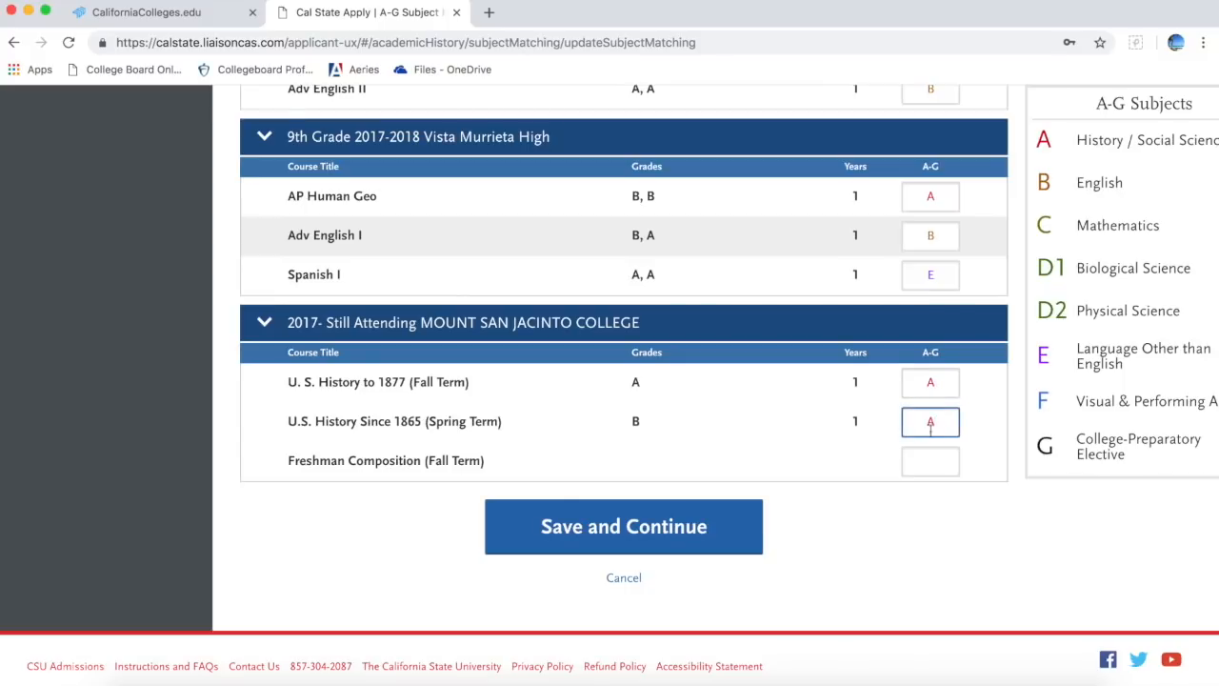
left_click(940, 482)
left_click(939, 465)
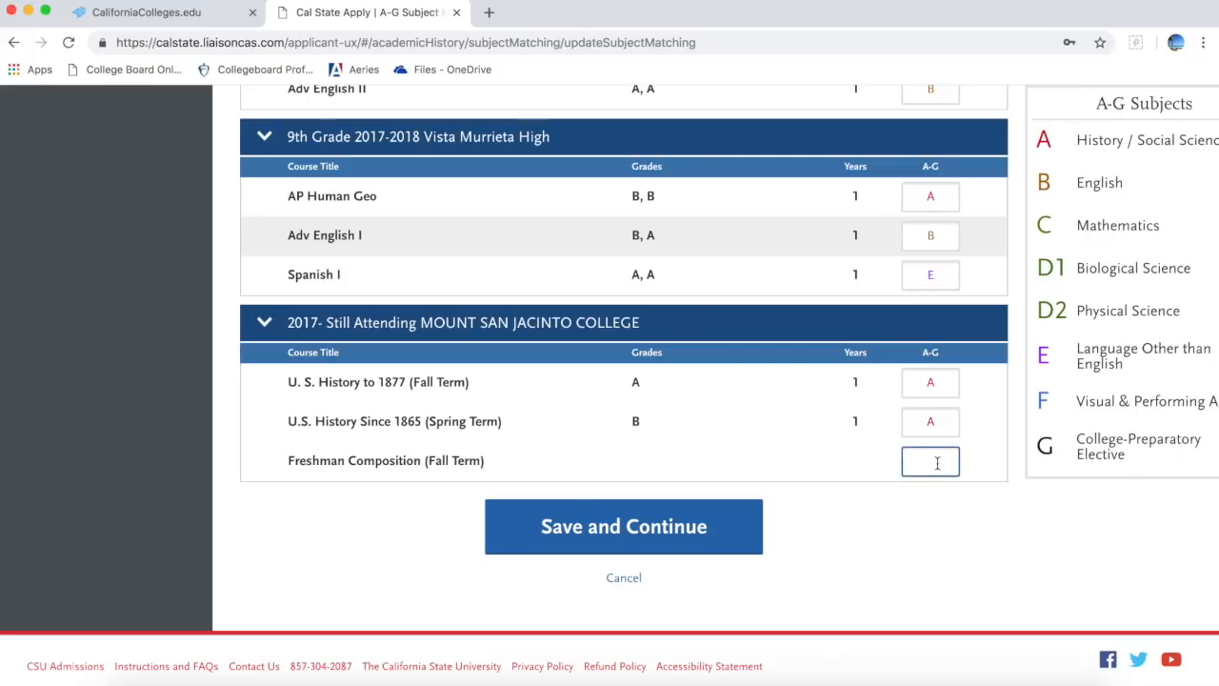
type("B")
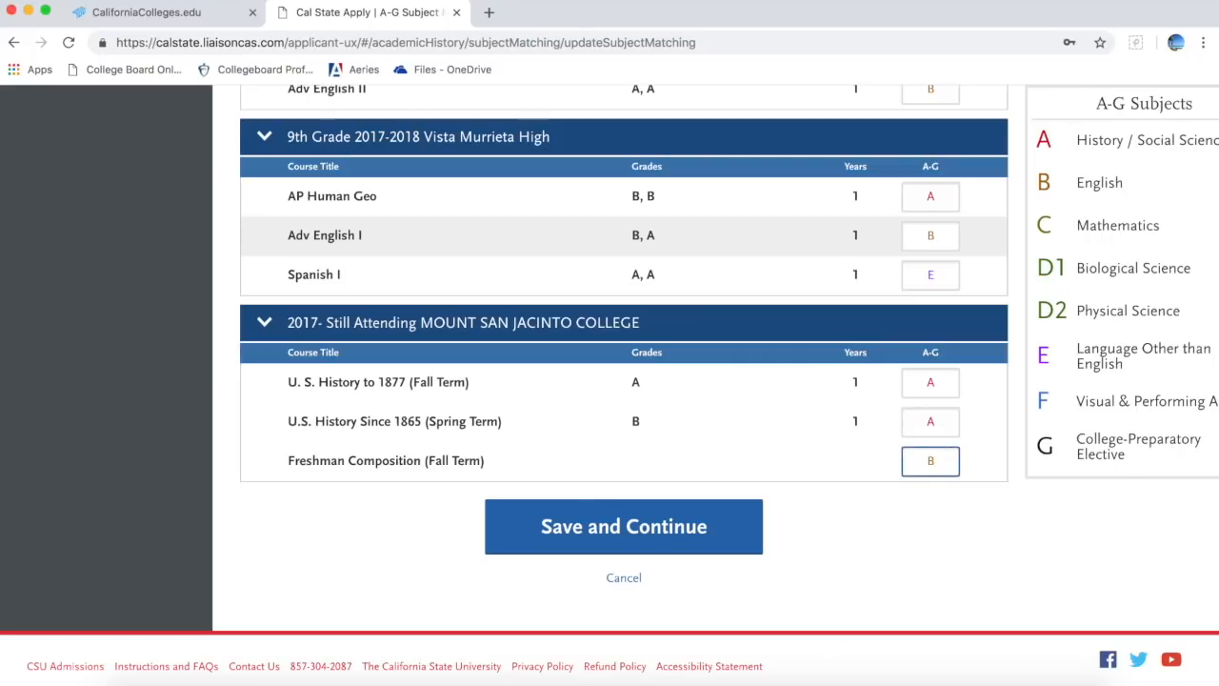
left_click(676, 519)
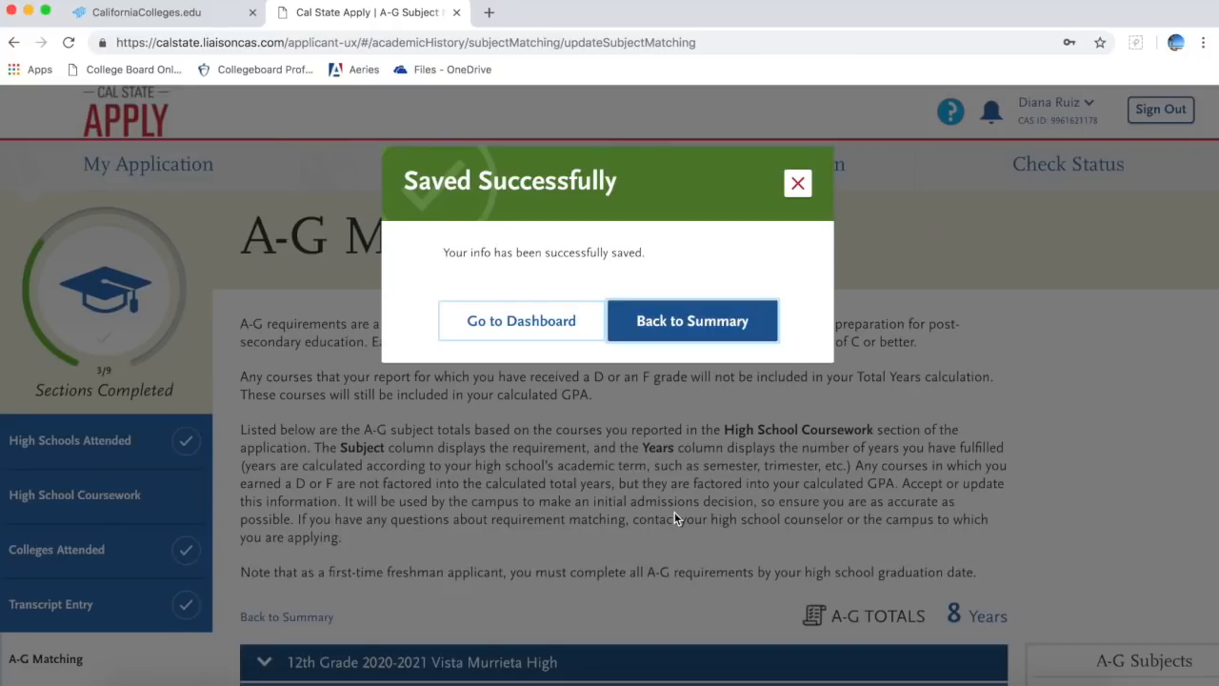
Step: Review A-G totals: History 3.5, English 3, Language 1, Elective 0.5 years, GPA 4.13
left_click(702, 324)
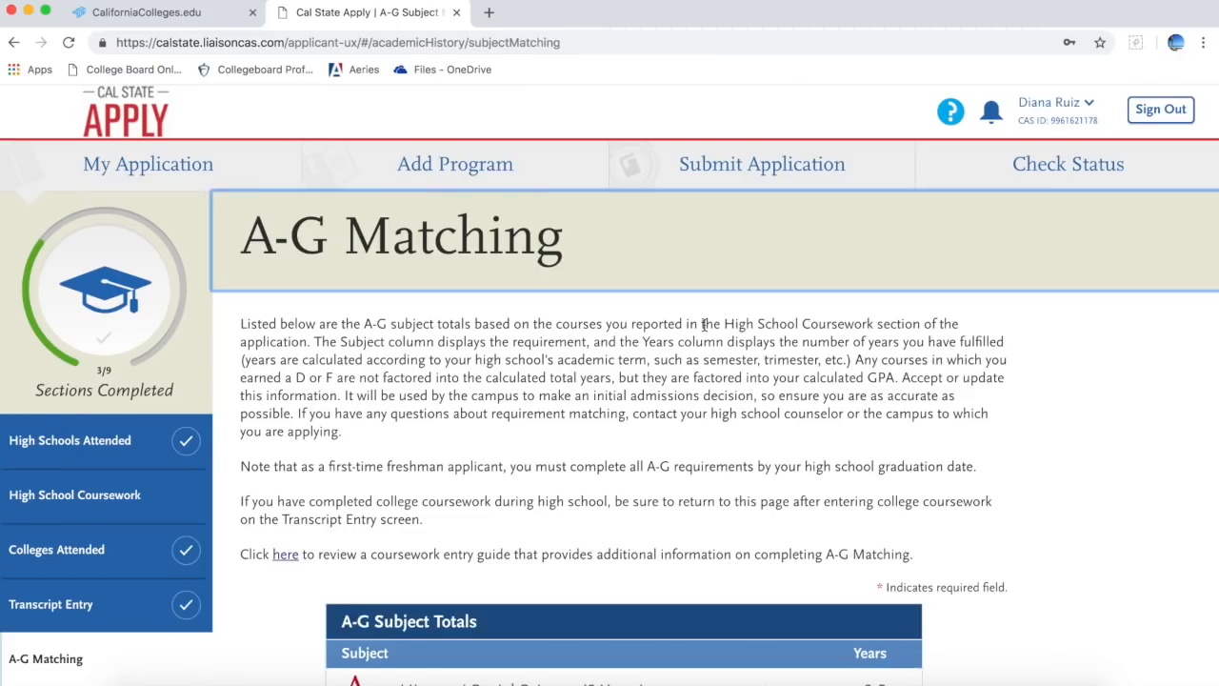
scroll(704, 325, "down", 3)
scroll(704, 324, "down", 5)
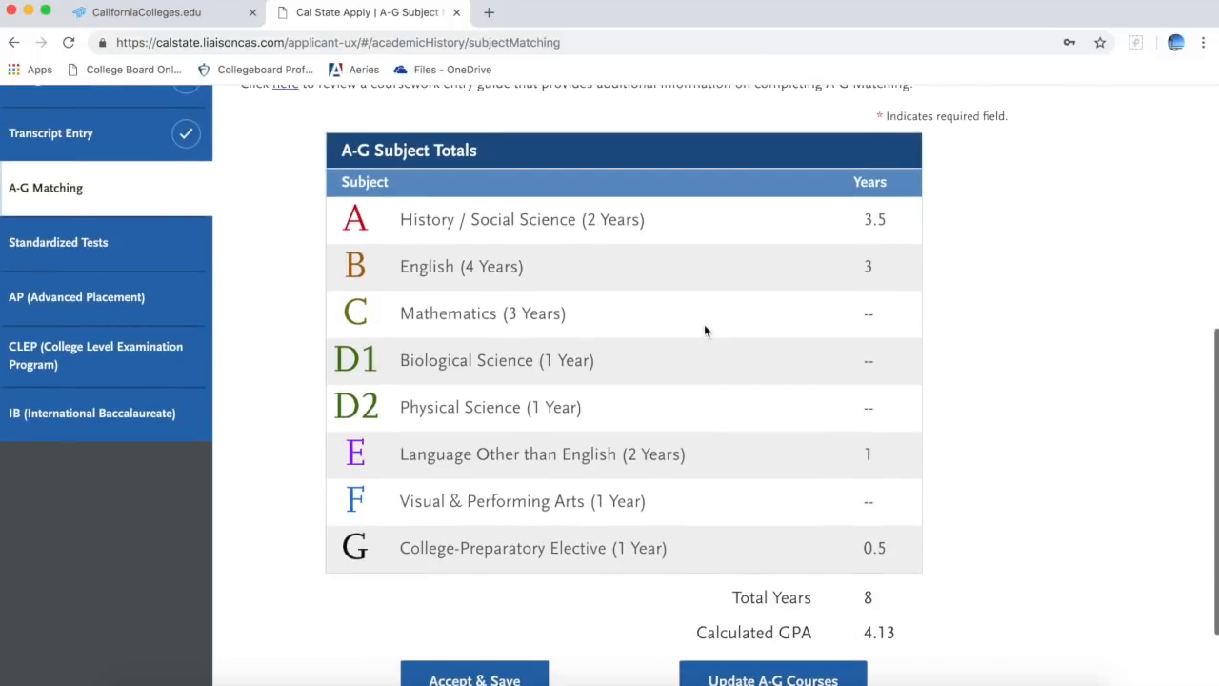
scroll(704, 330, "down", 1)
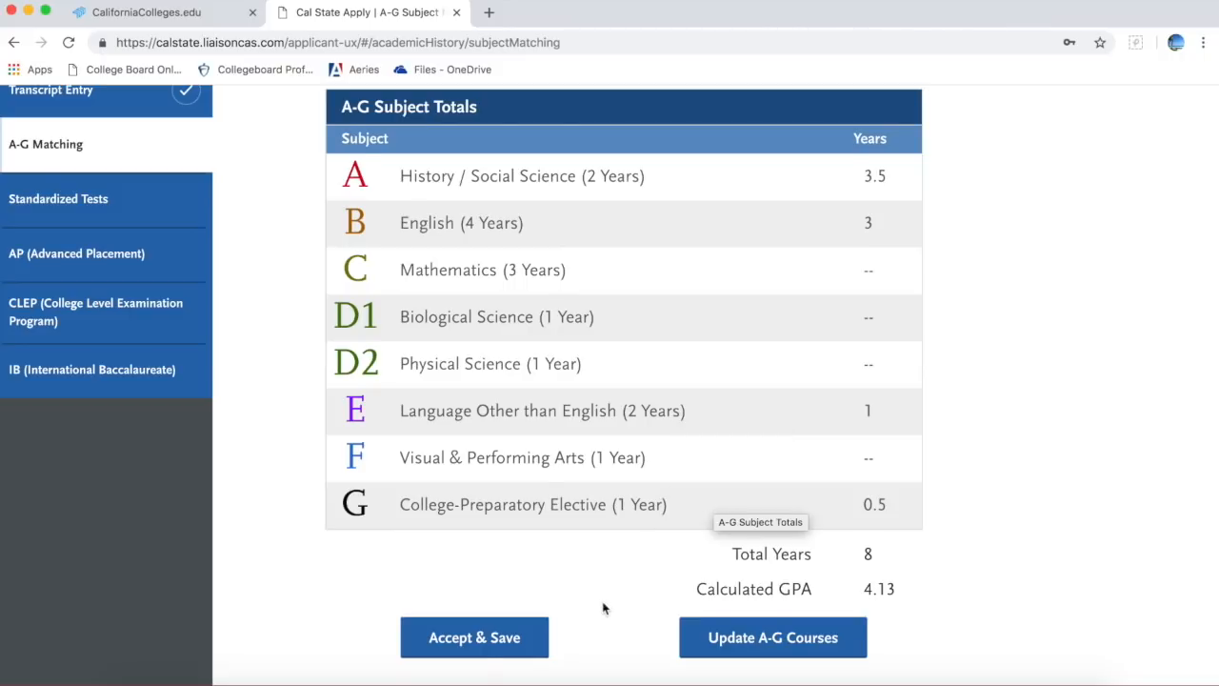
scroll(606, 637, "down", 1)
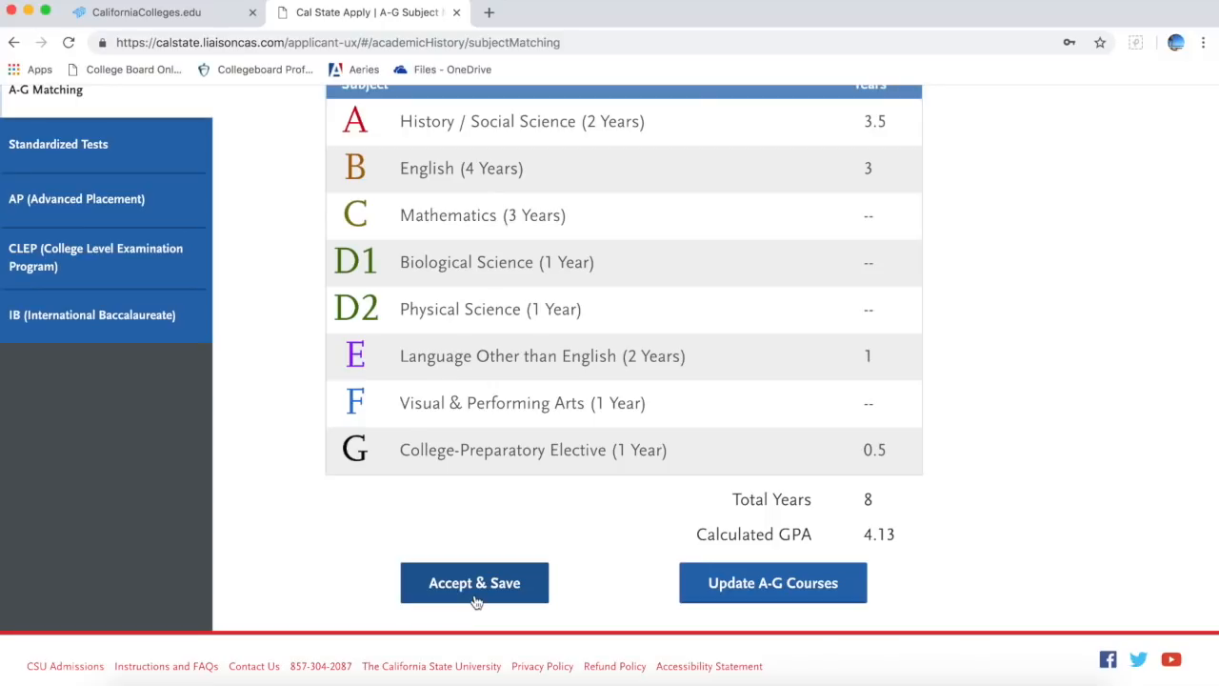
scroll(475, 600, "up", 5)
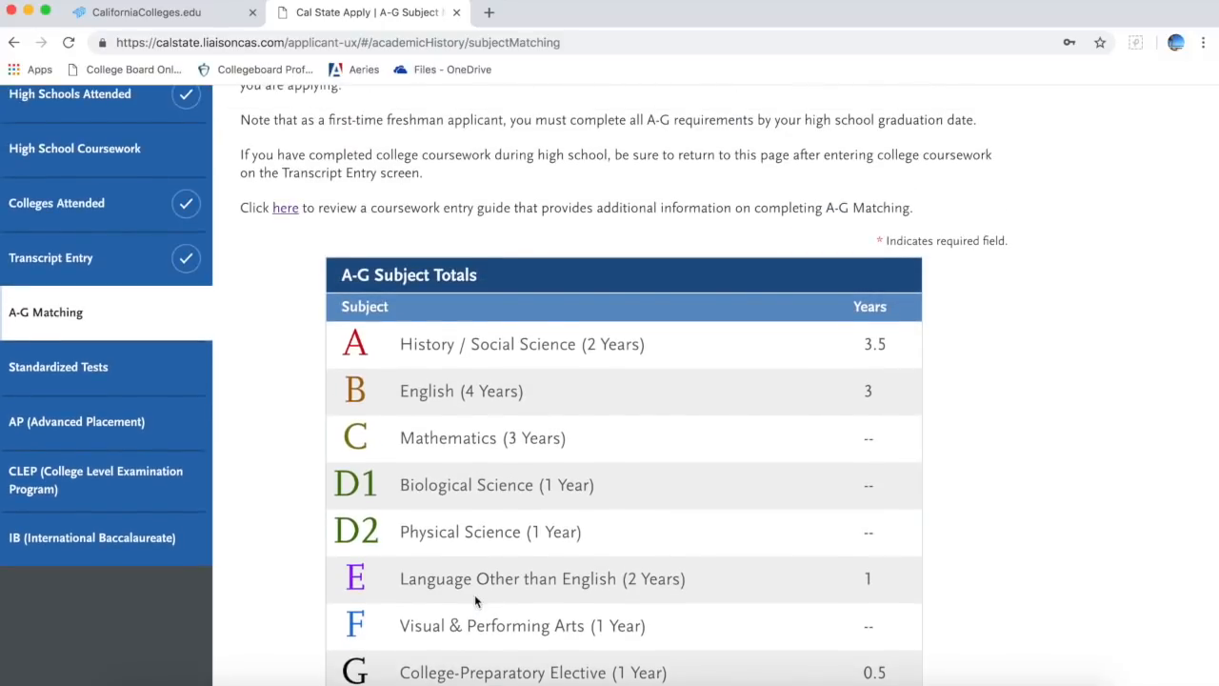
Step: Start a new SAT score entry under Standardized Tests
left_click(149, 389)
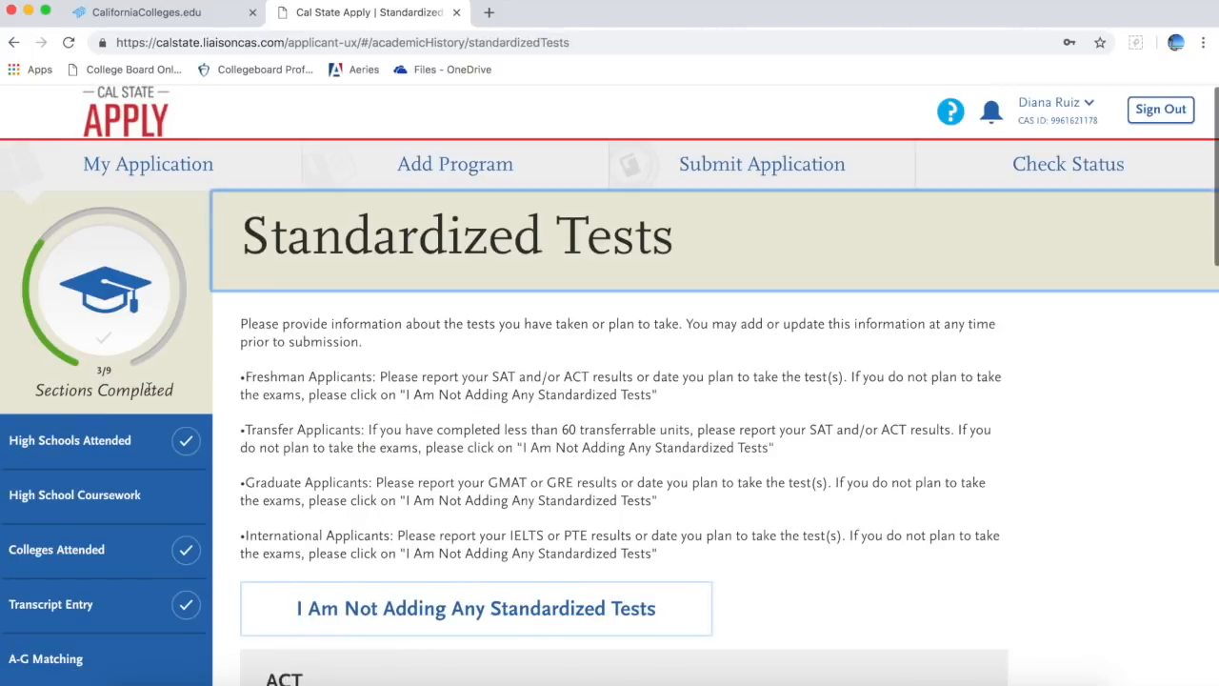
scroll(454, 435, "down", 5)
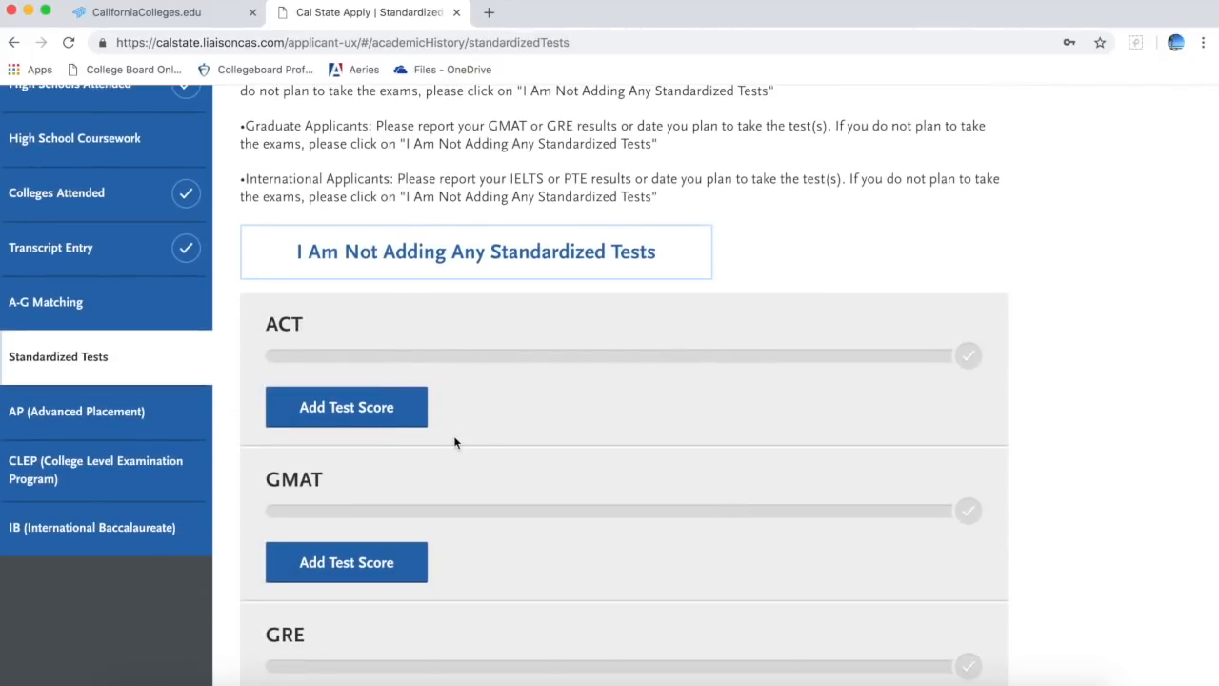
scroll(454, 440, "down", 10)
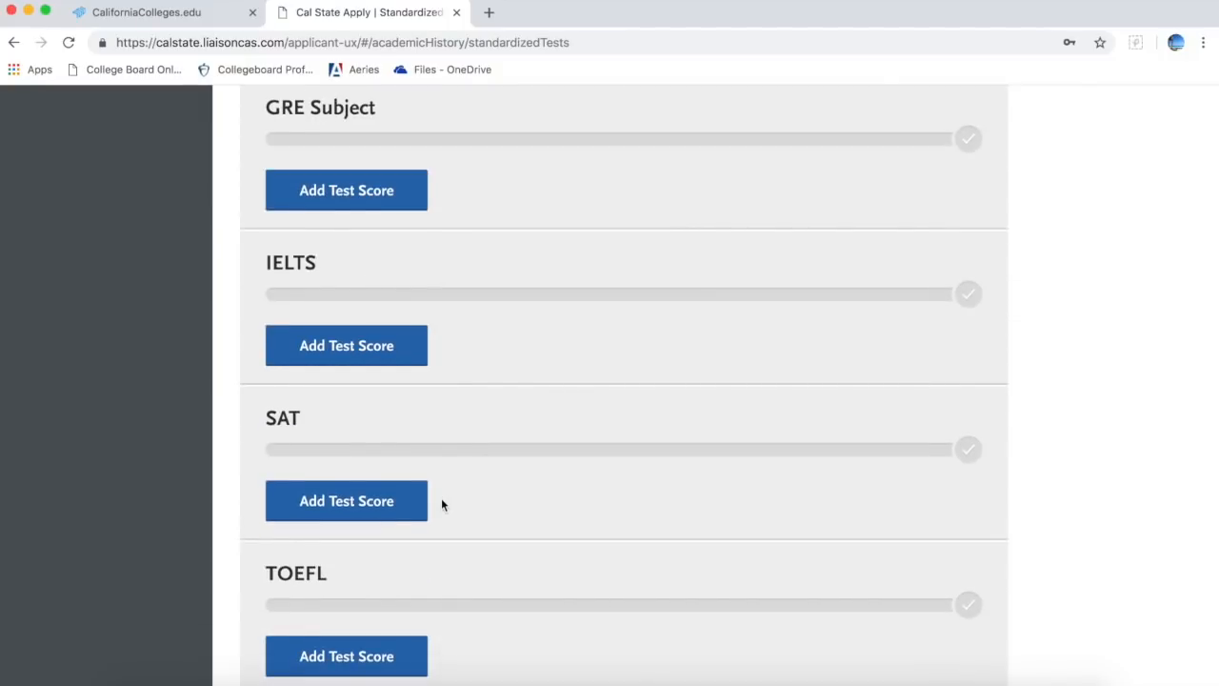
left_click(387, 501)
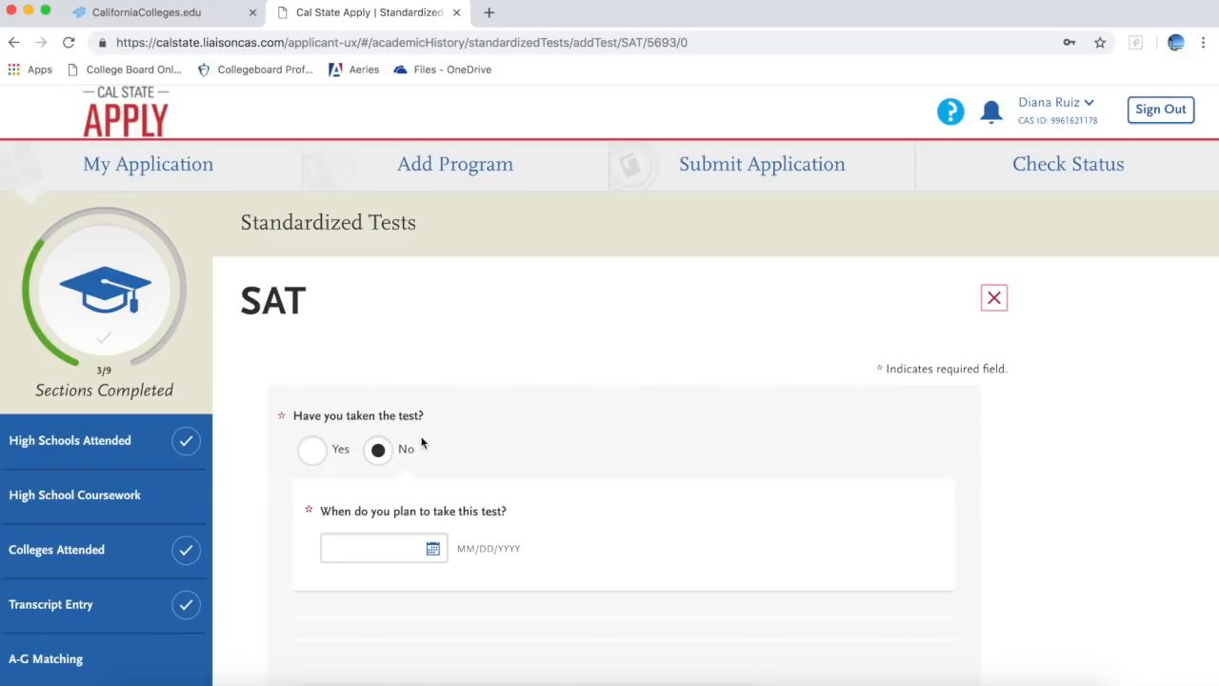
left_click(433, 550)
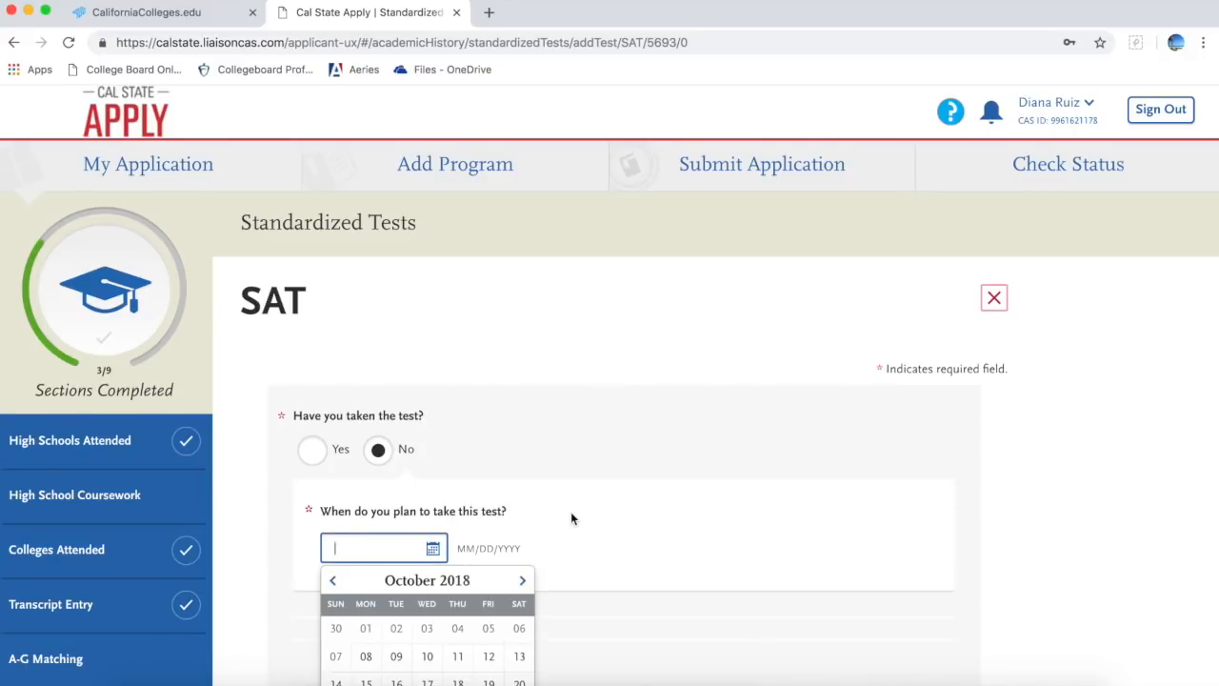
scroll(572, 517, "down", 3)
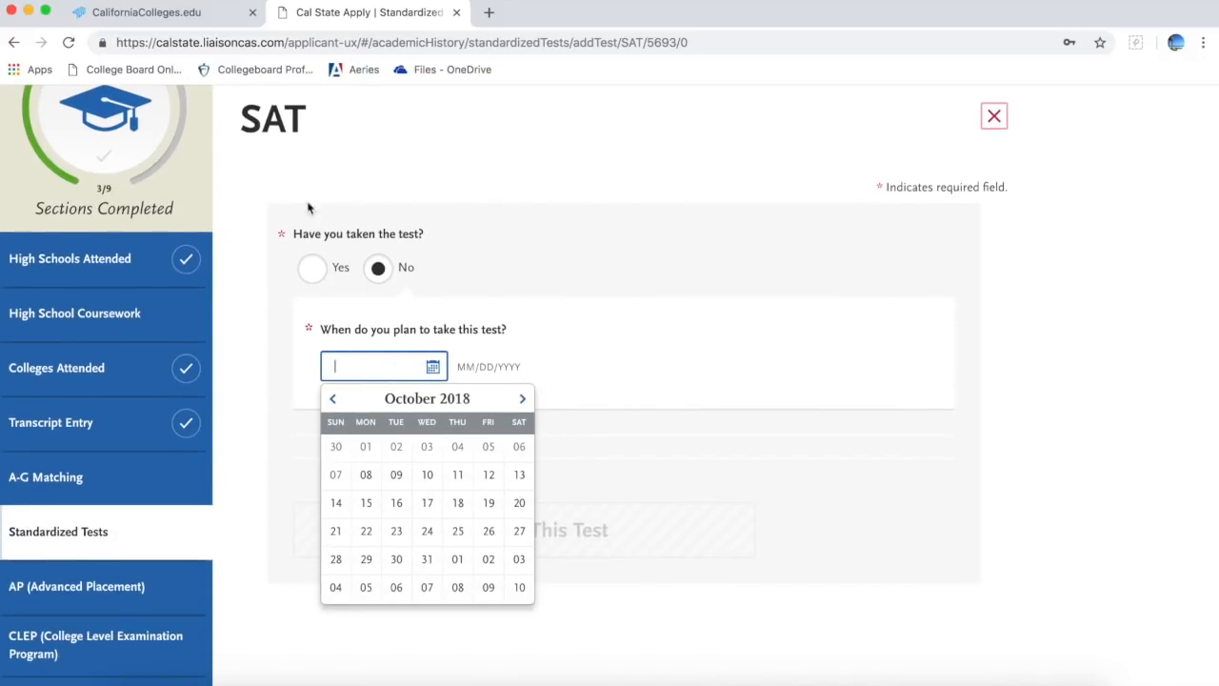
left_click(310, 267)
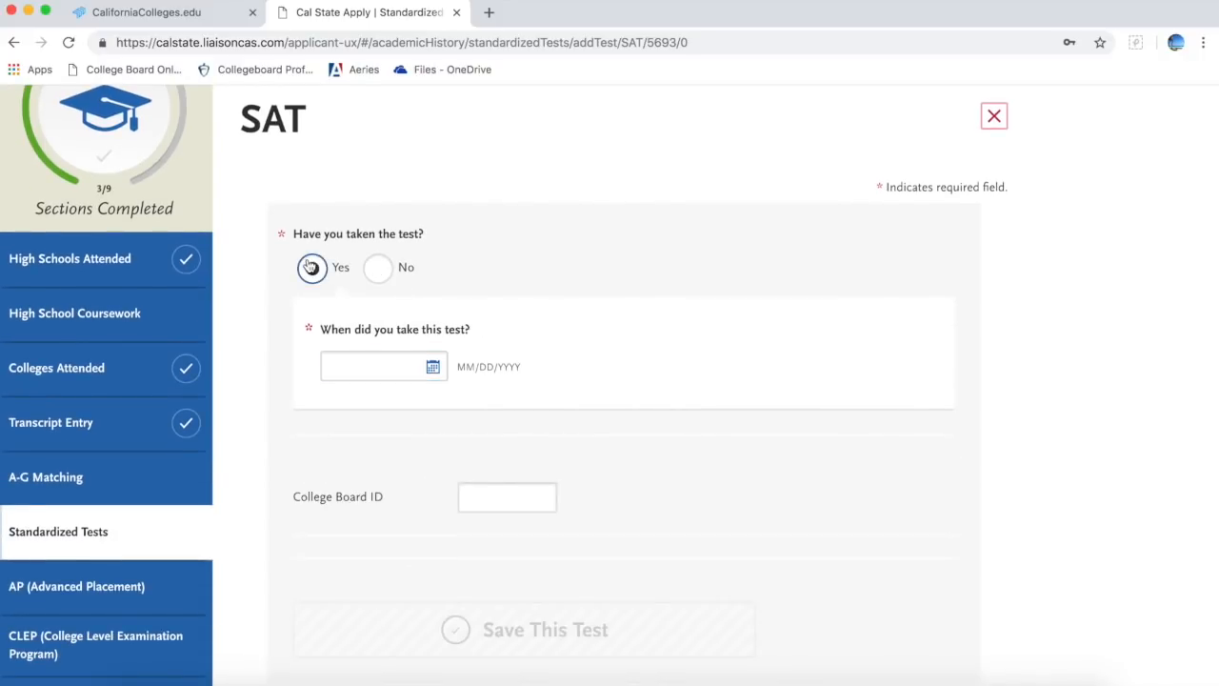
left_click(434, 367)
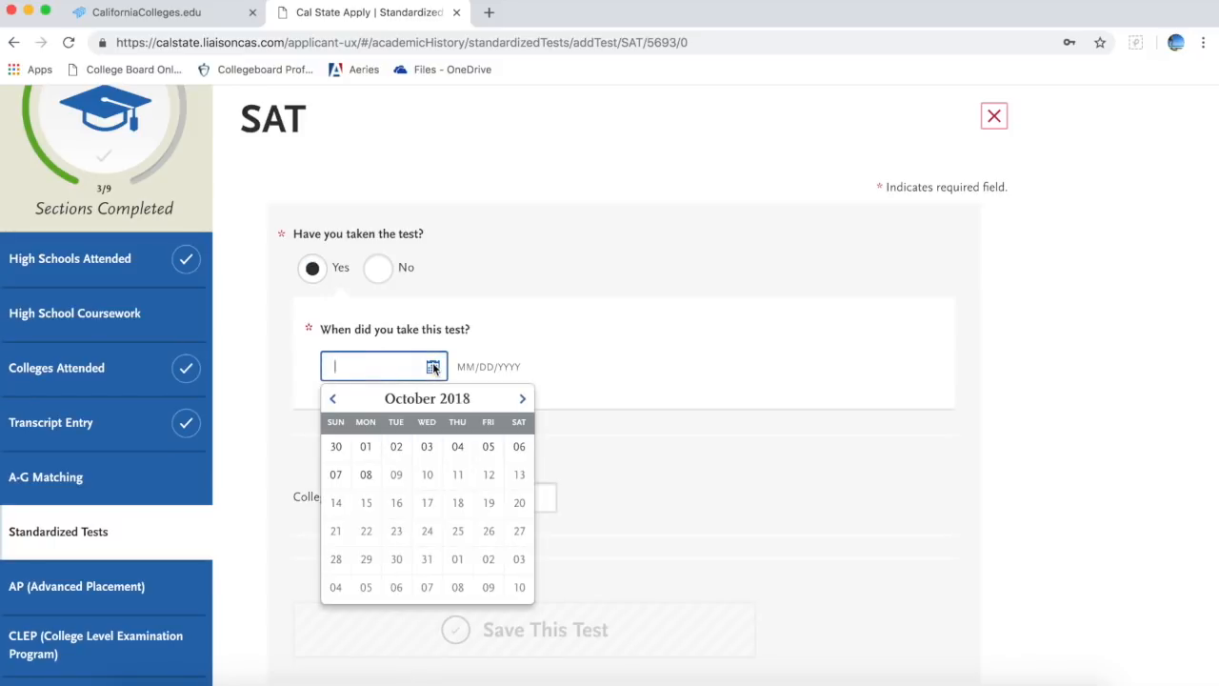
left_click(537, 345)
left_click(510, 492)
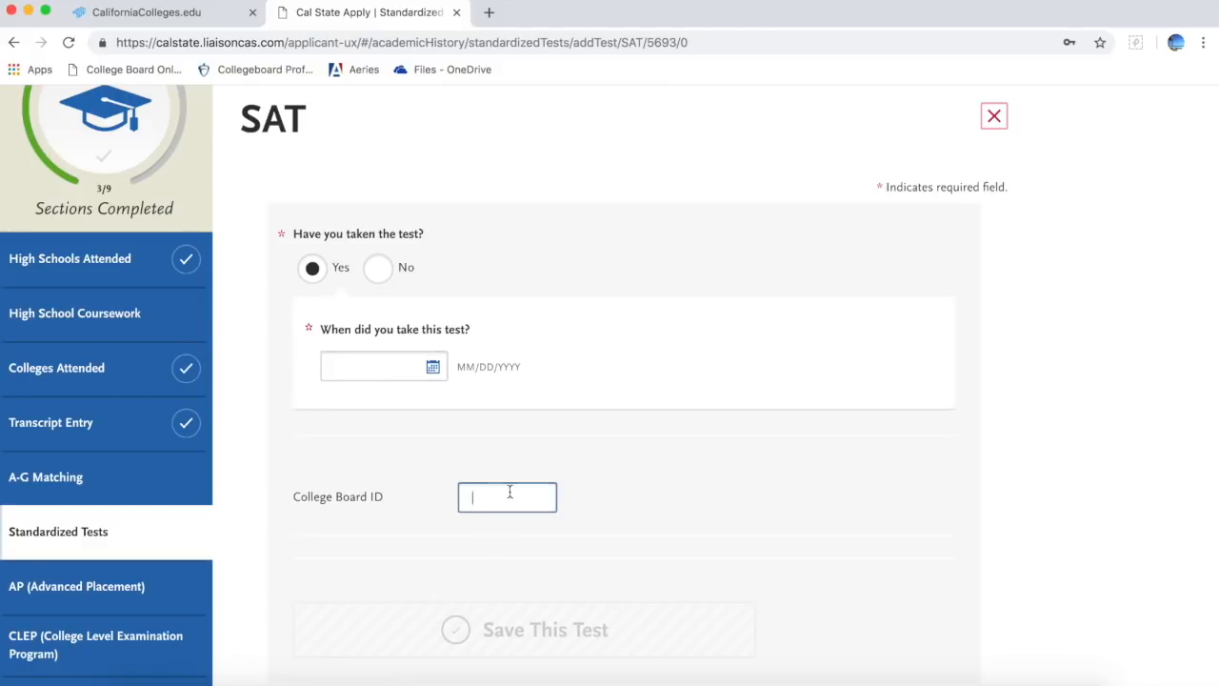
scroll(509, 491, "down", 4)
scroll(510, 491, "up", 3)
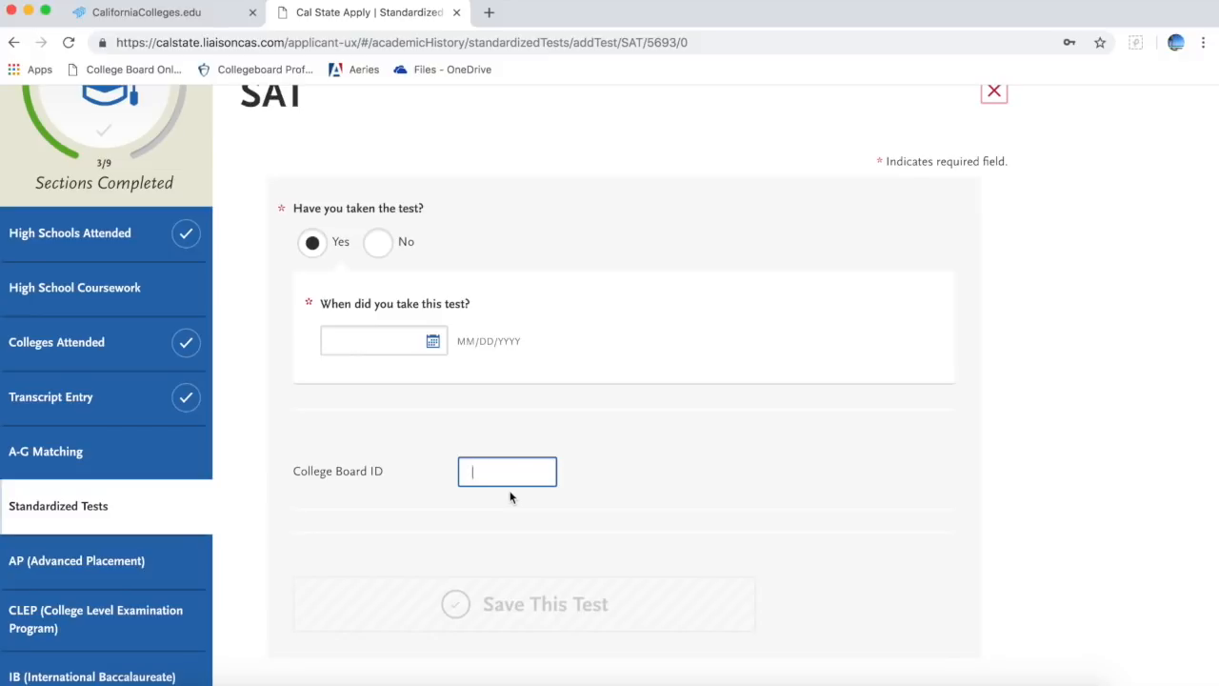
scroll(510, 496, "down", 3)
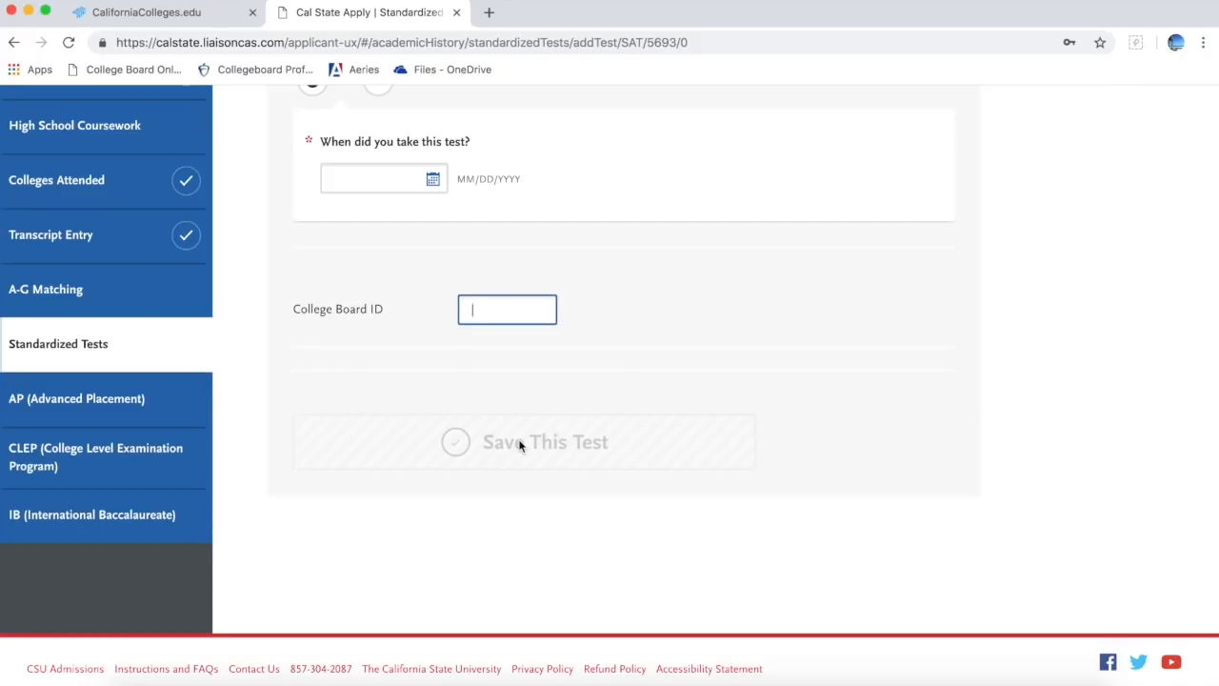
Step: Look through the AP, CLEP and IB pages unanswered, then return to My Application
left_click(159, 410)
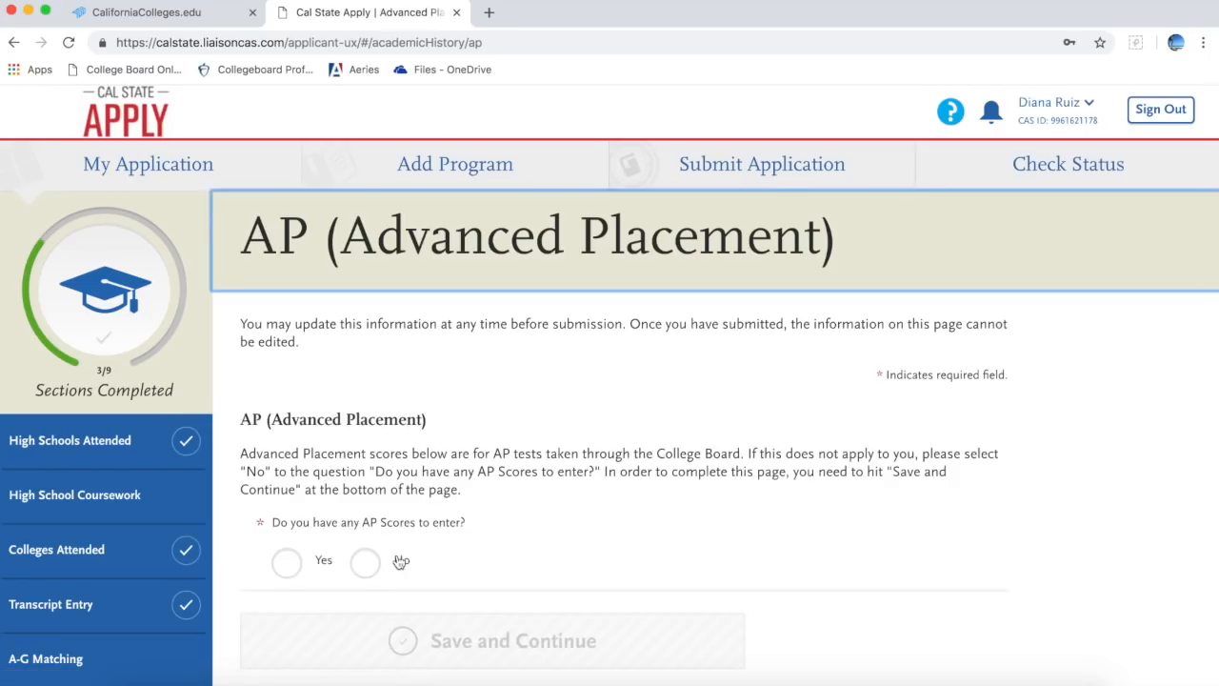
scroll(400, 561, "down", 5)
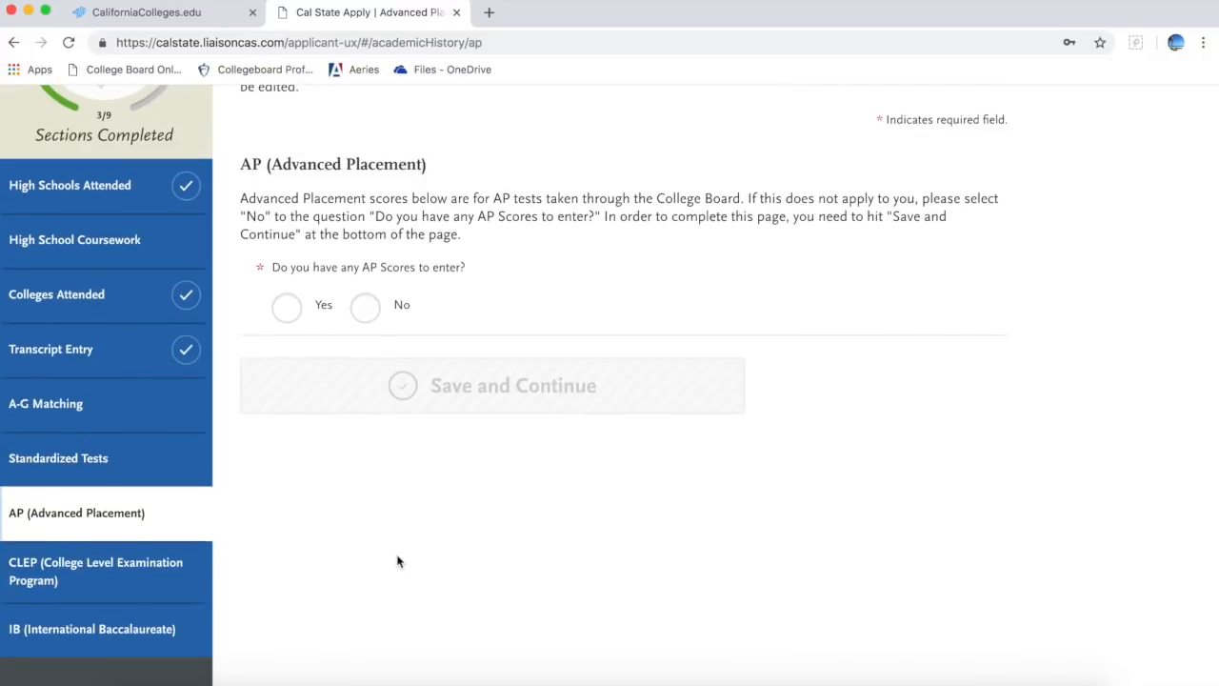
scroll(399, 561, "down", 2)
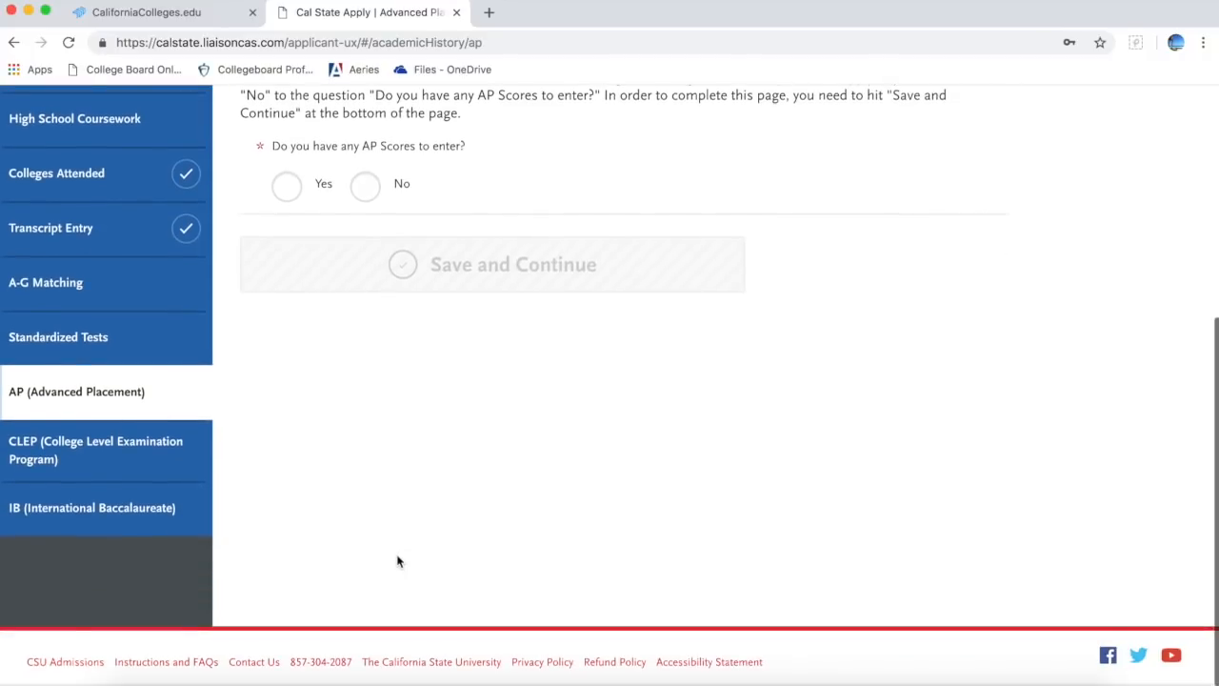
left_click(127, 460)
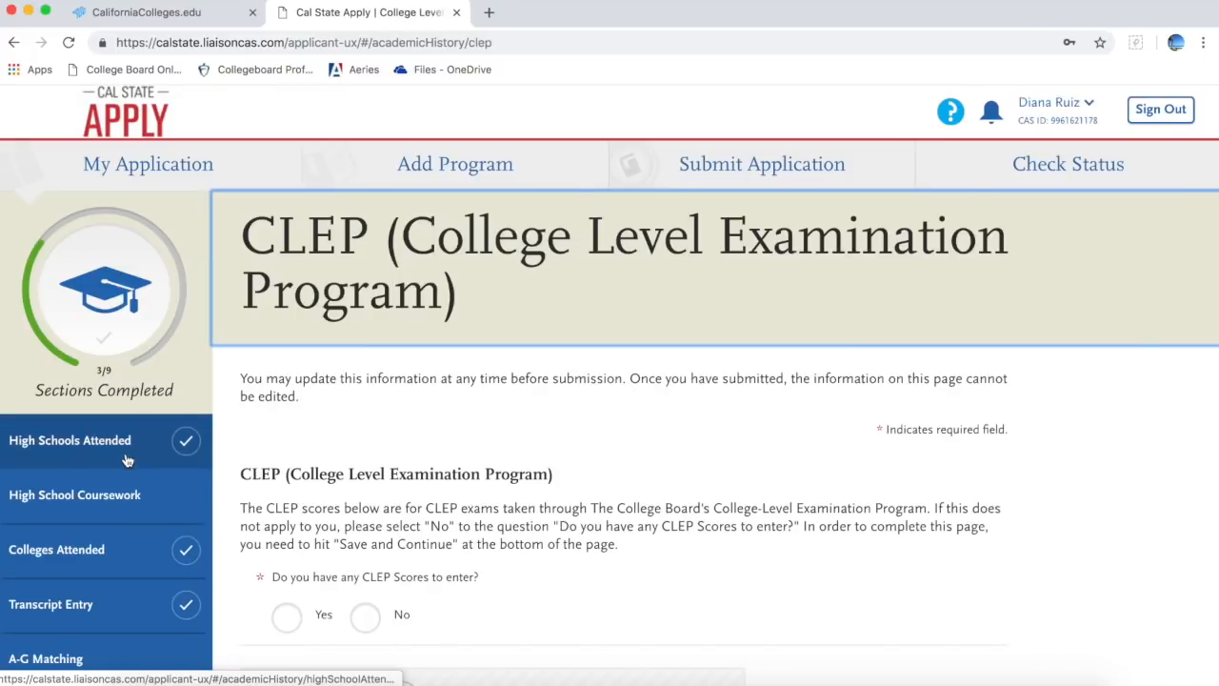
scroll(127, 460, "down", 4)
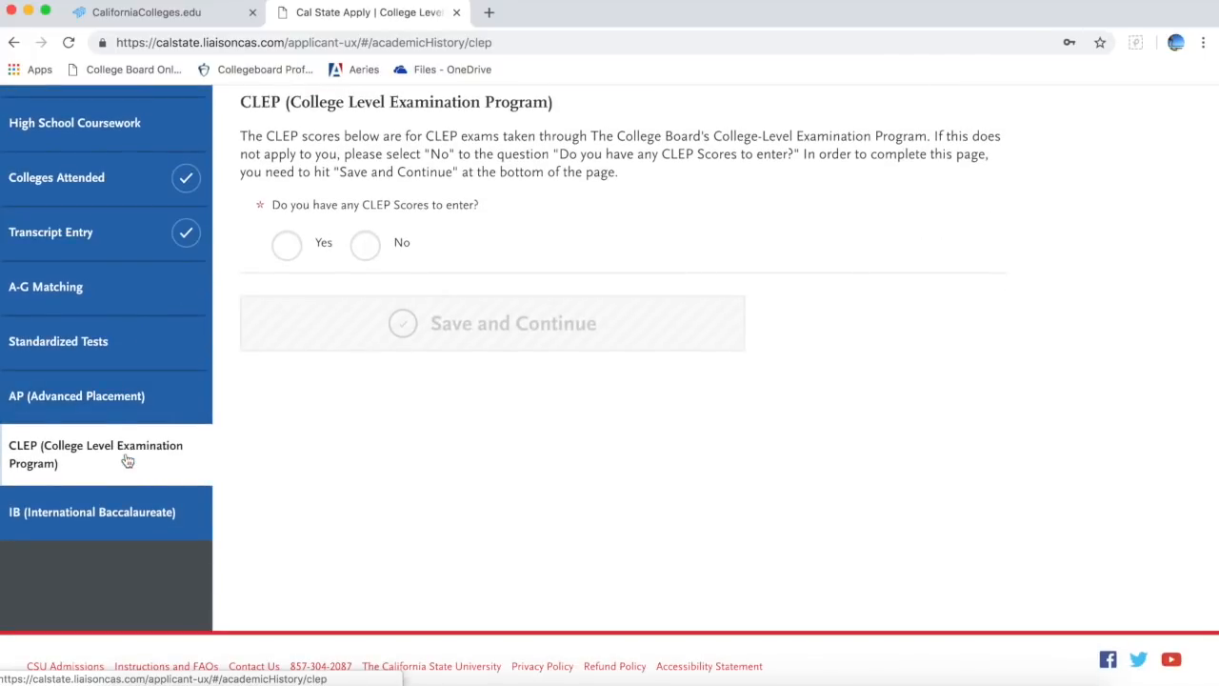
left_click(120, 512)
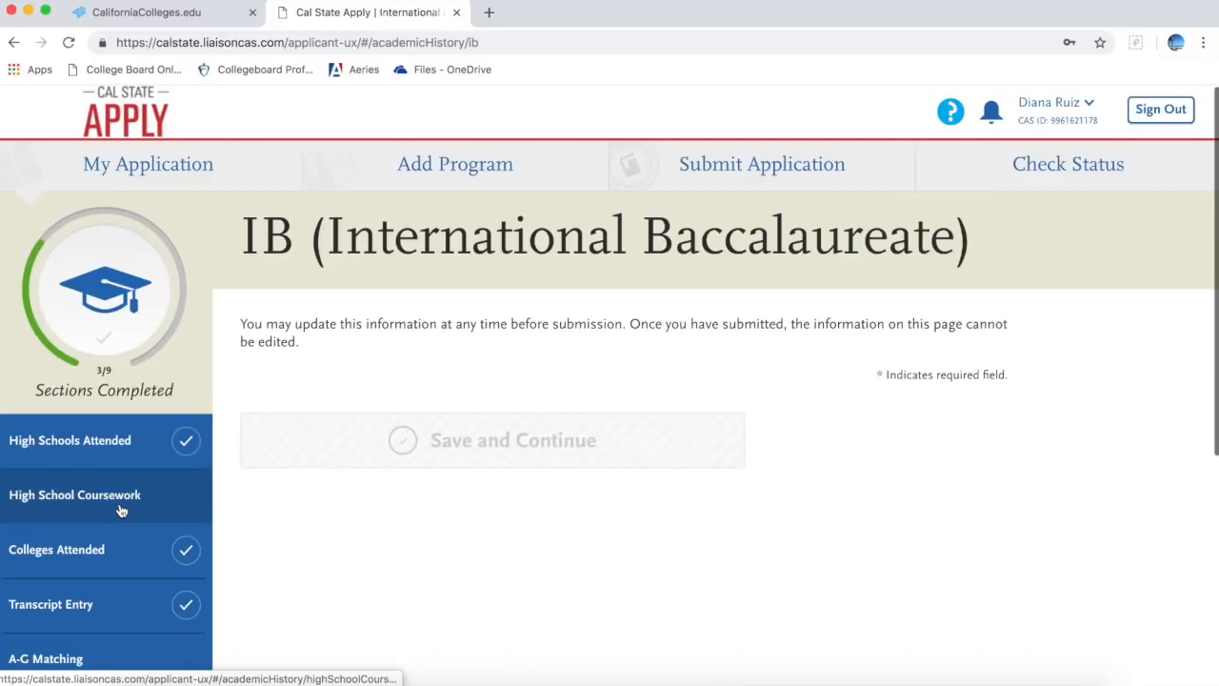
scroll(232, 544, "down", 4)
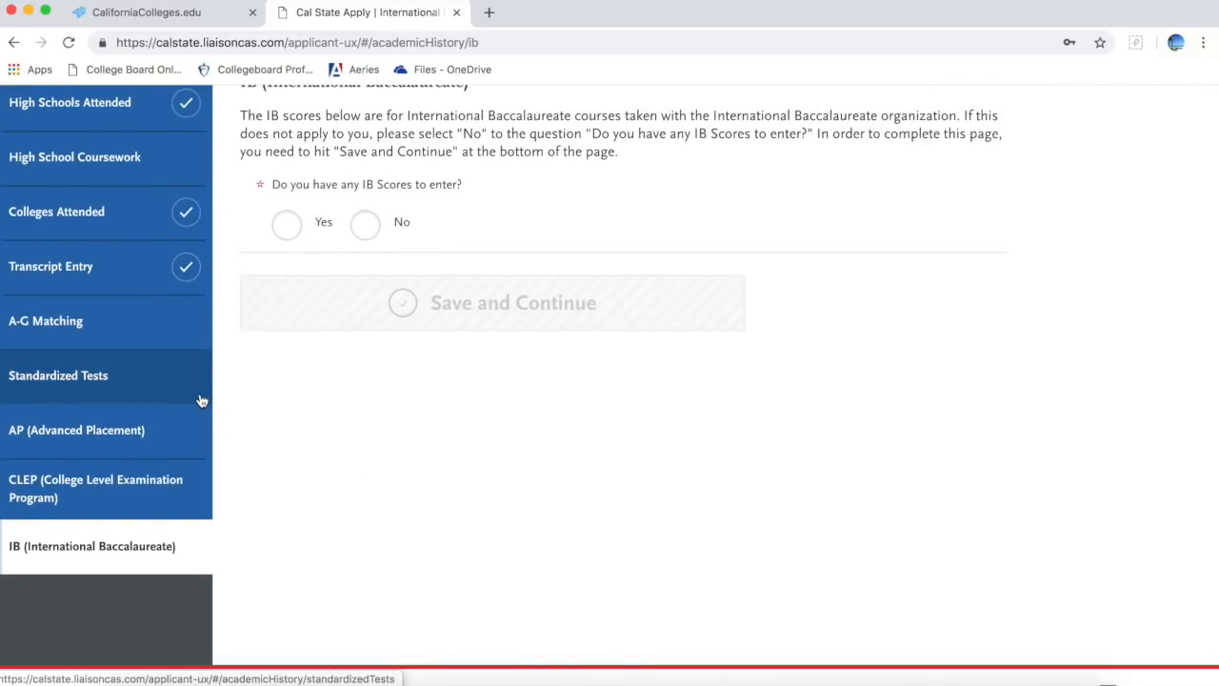
scroll(181, 481, "down", 1)
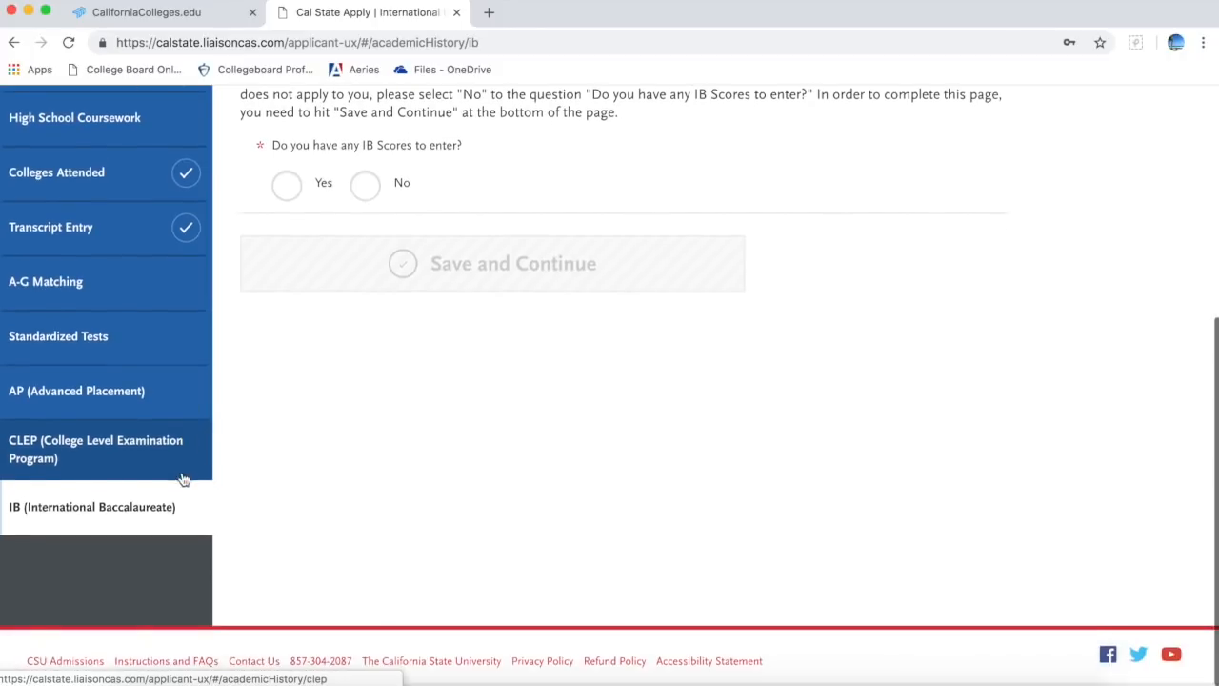
scroll(182, 484, "up", 5)
left_click(155, 170)
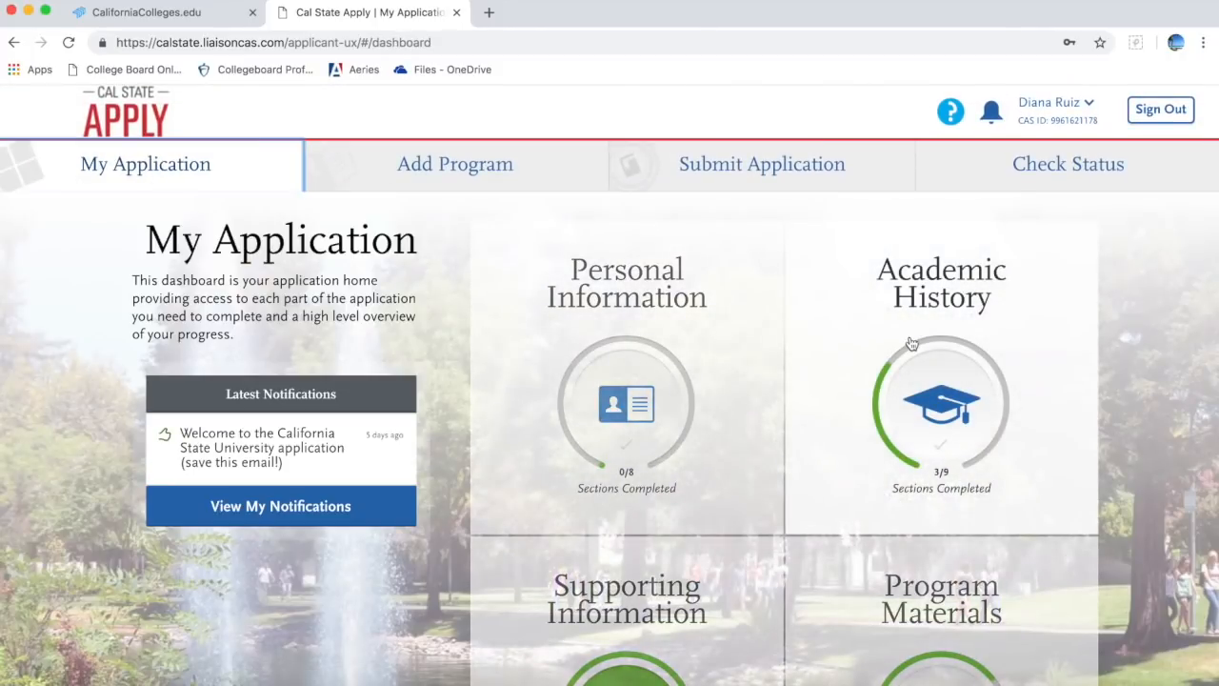
Step: Expand Supporting Information to show all four EOP sections completed (4/4)
scroll(912, 343, "down", 3)
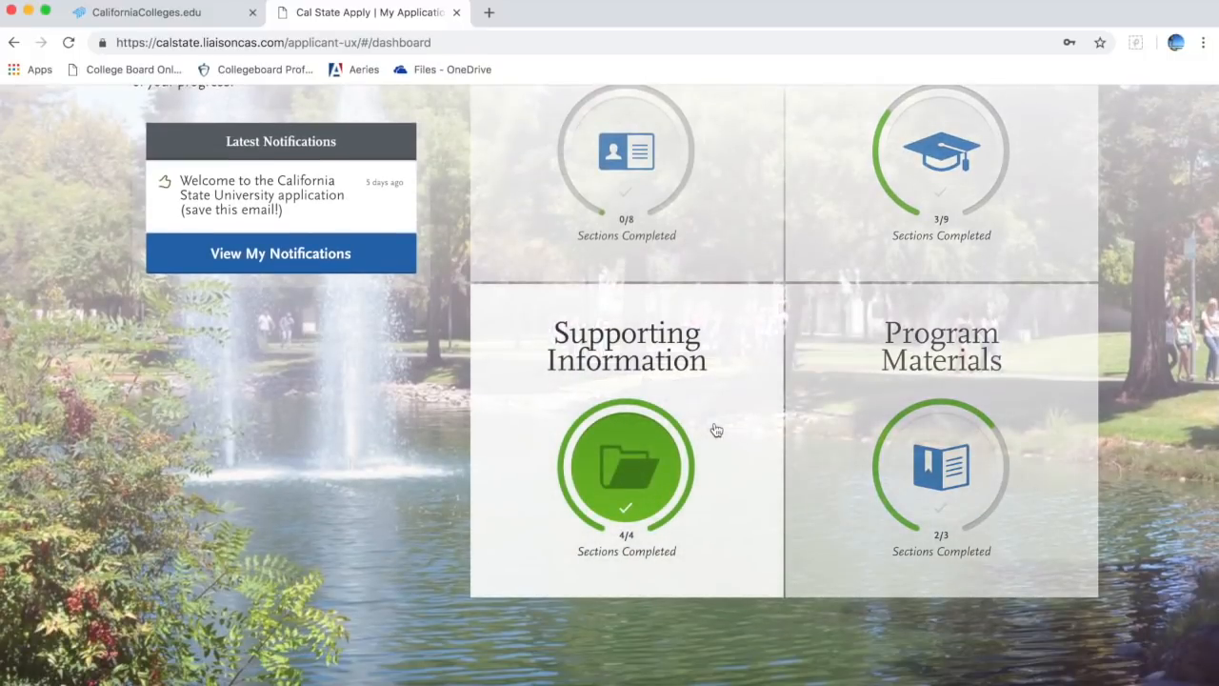
left_click(716, 431)
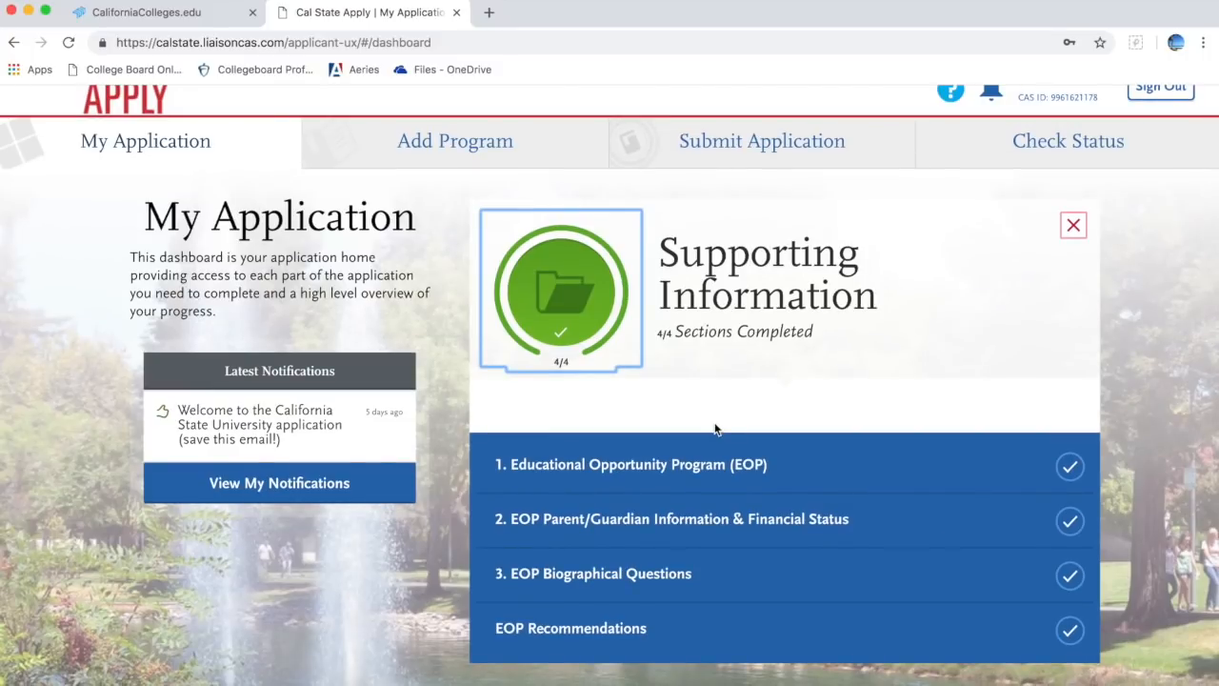
Step: Save the Educational Opportunity Program page with No for applying to EOP
left_click(705, 476)
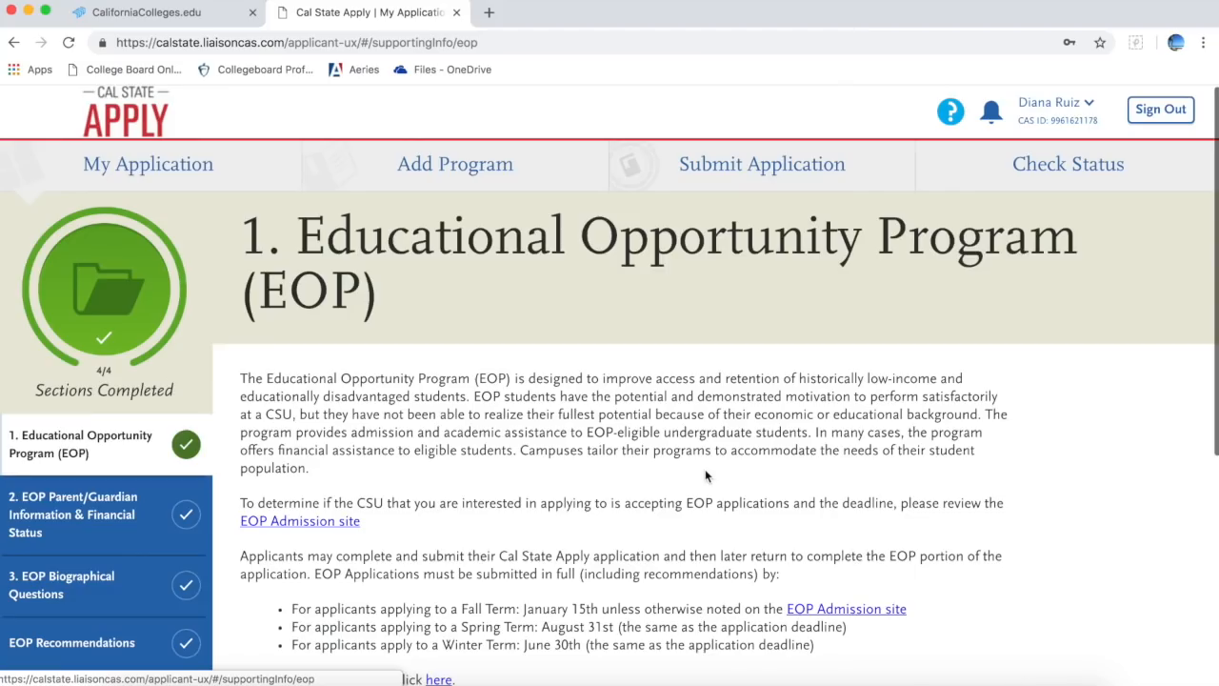
scroll(705, 471, "down", 3)
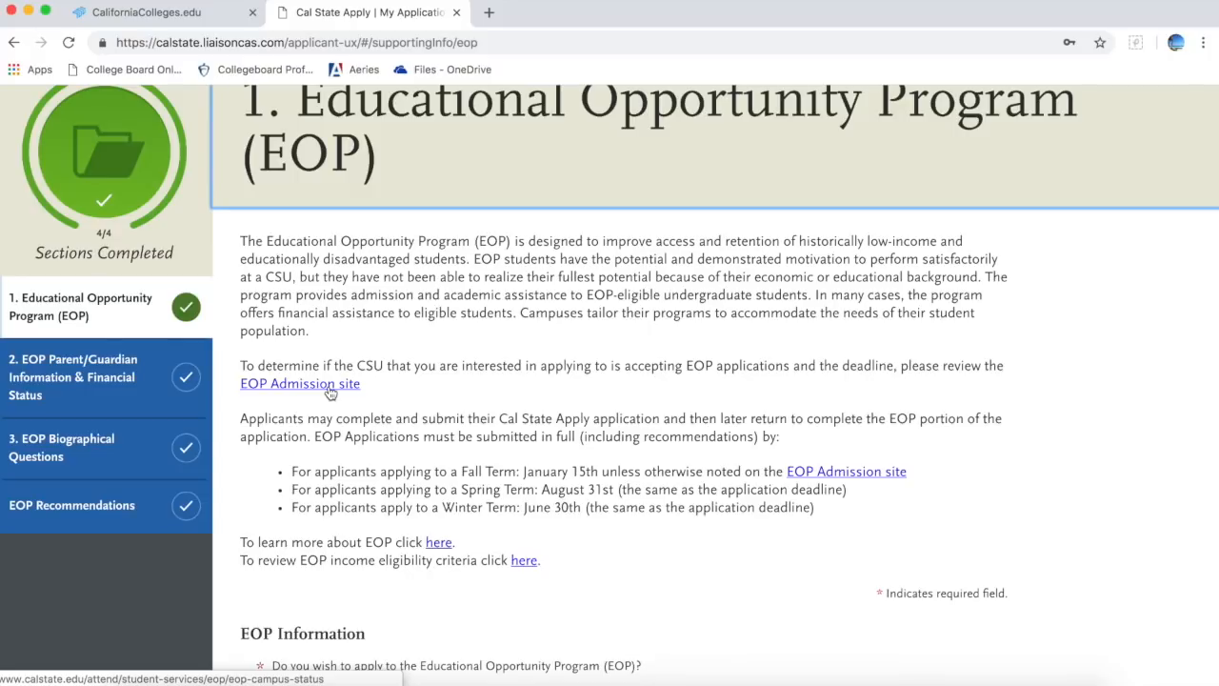
scroll(330, 392, "down", 3)
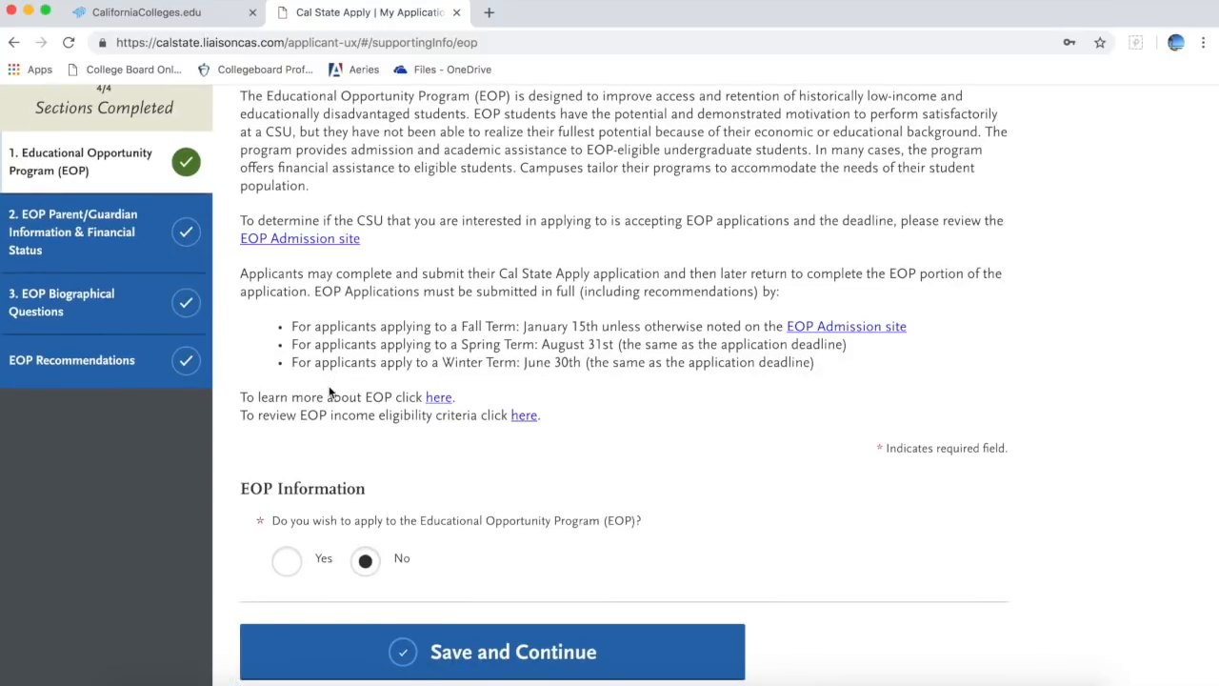
scroll(330, 393, "up", 2)
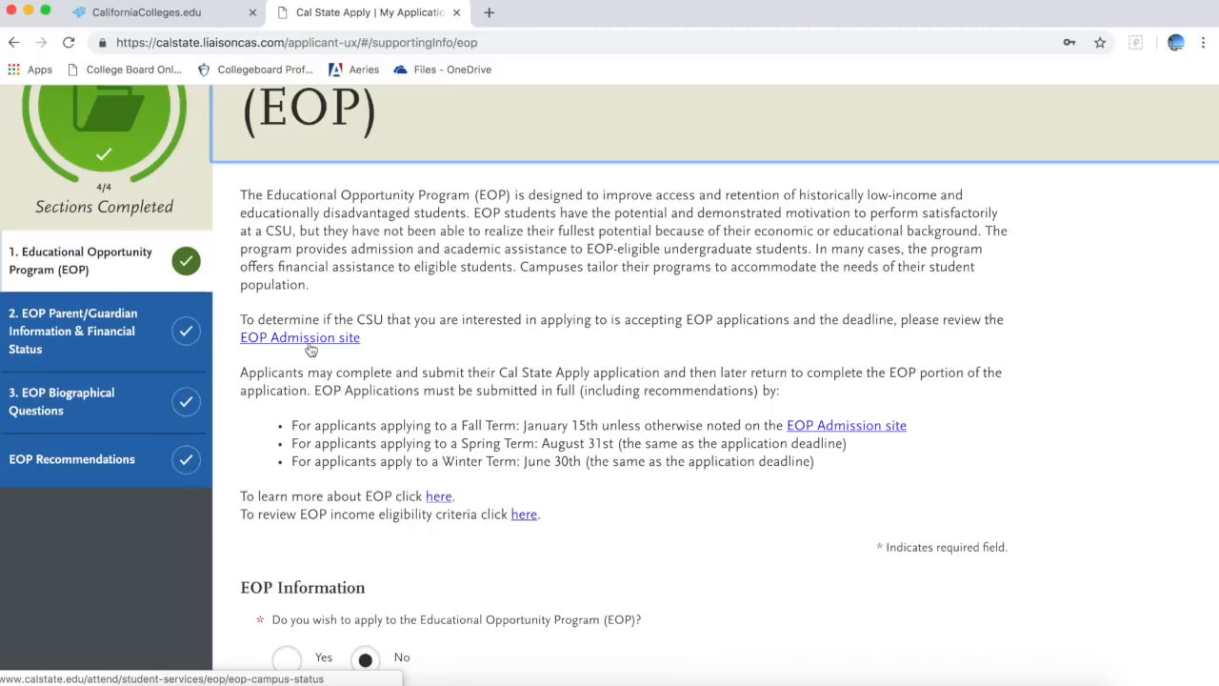
scroll(383, 469, "down", 3)
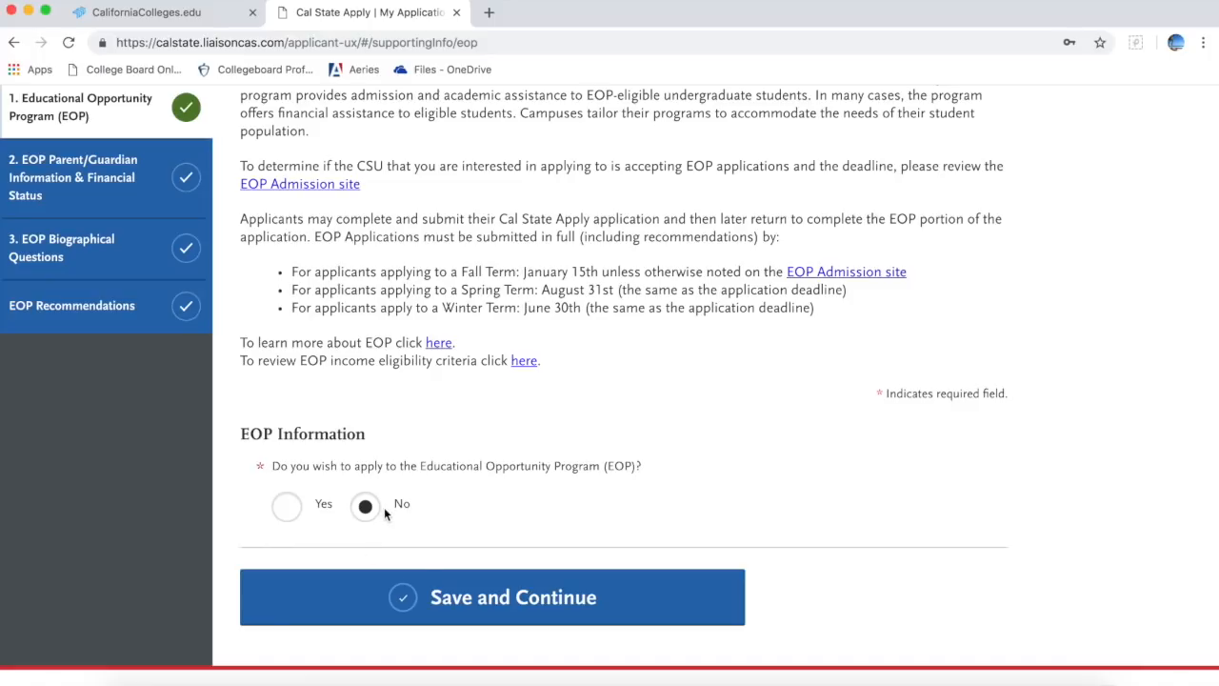
left_click(453, 609)
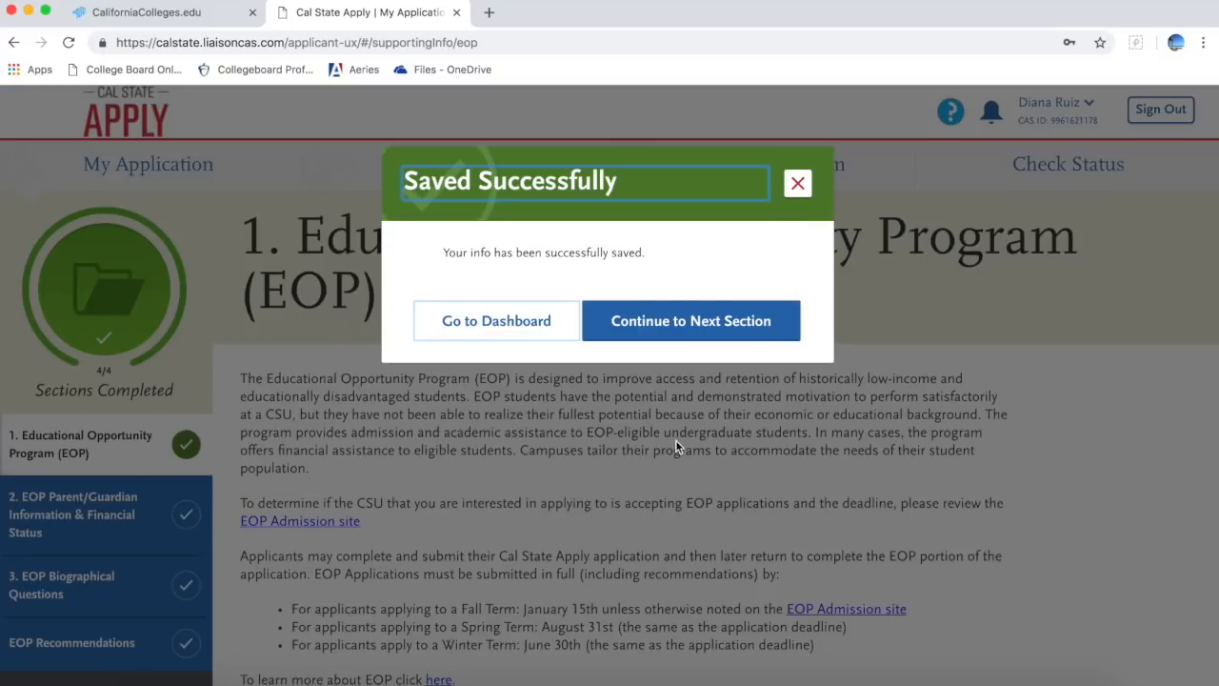
Step: Save the Parent/Guardian Information & Financial Status page as Not applying to EOP
left_click(682, 323)
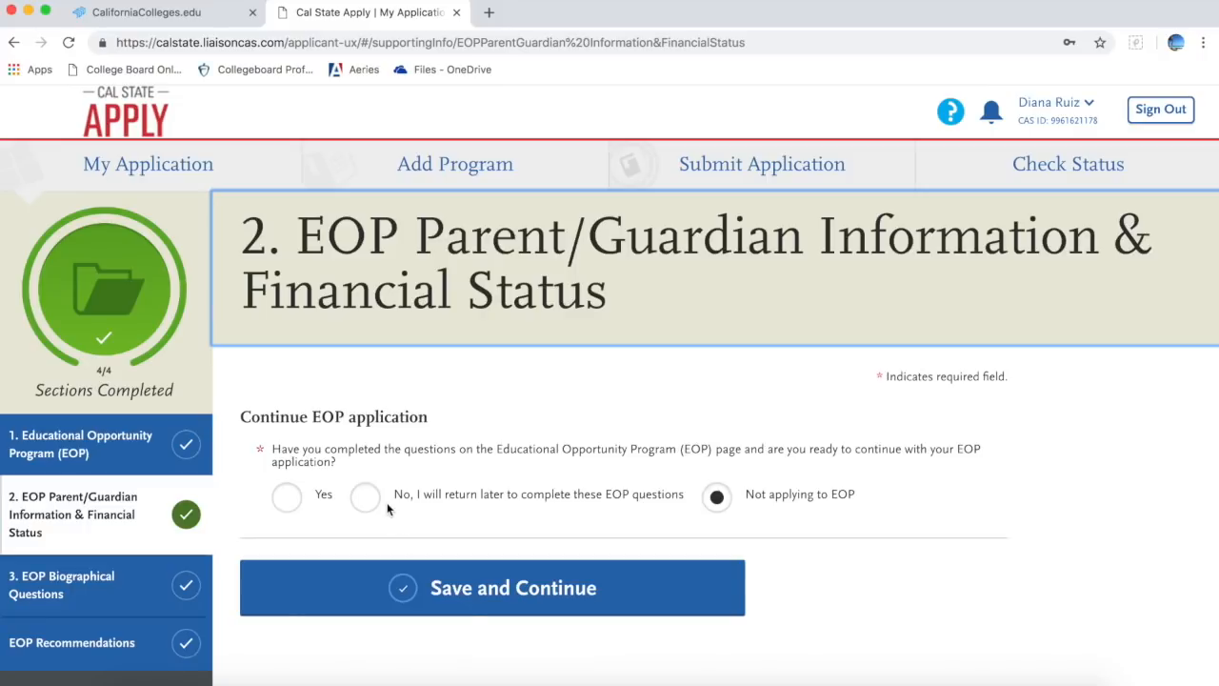
left_click(471, 607)
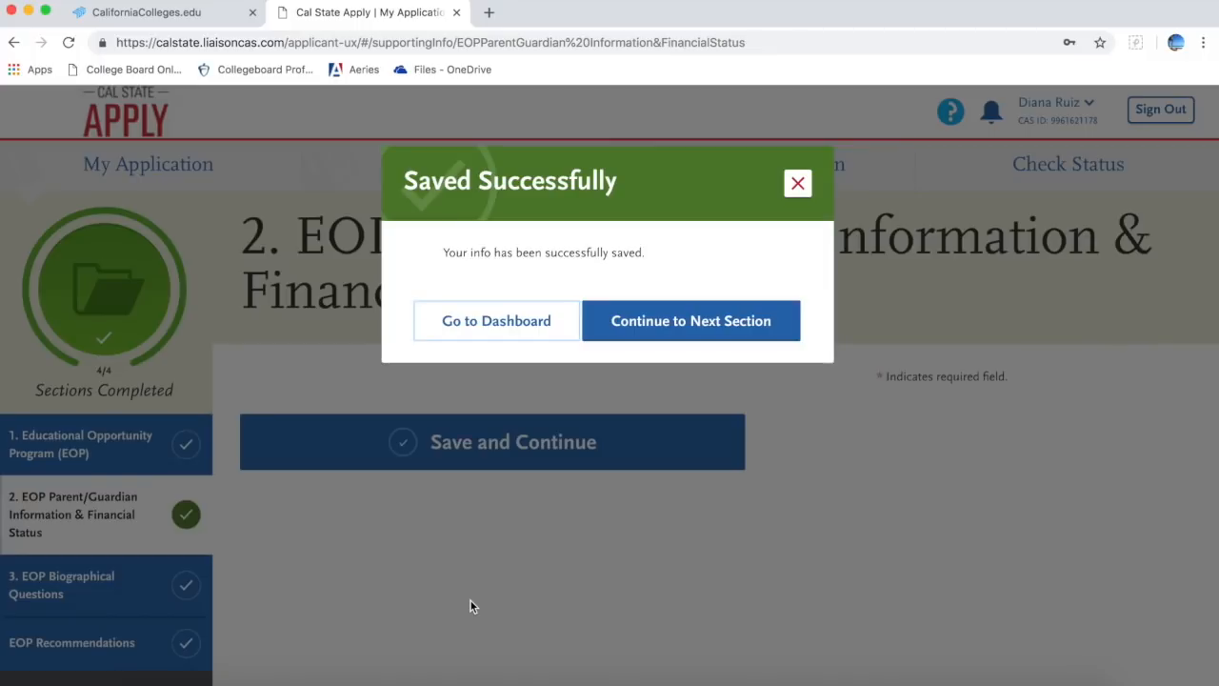
Step: Save the EOP Biographical Questions page with Not applying to EOP selected
left_click(701, 318)
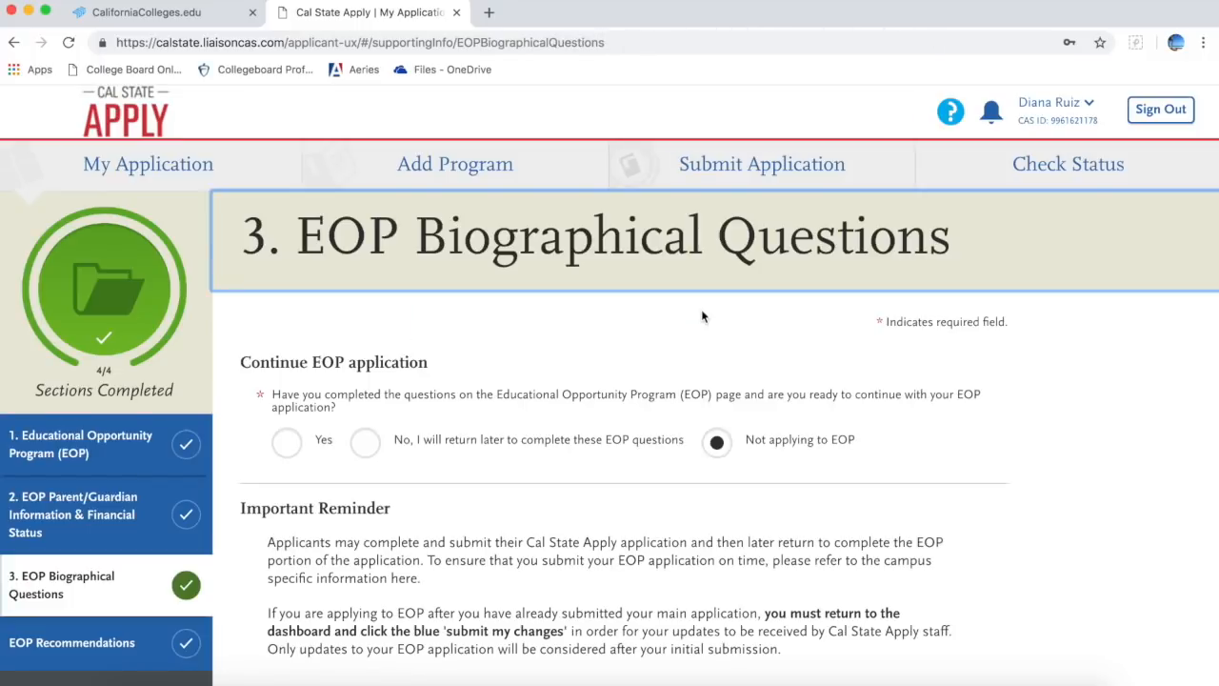
scroll(581, 500, "down", 5)
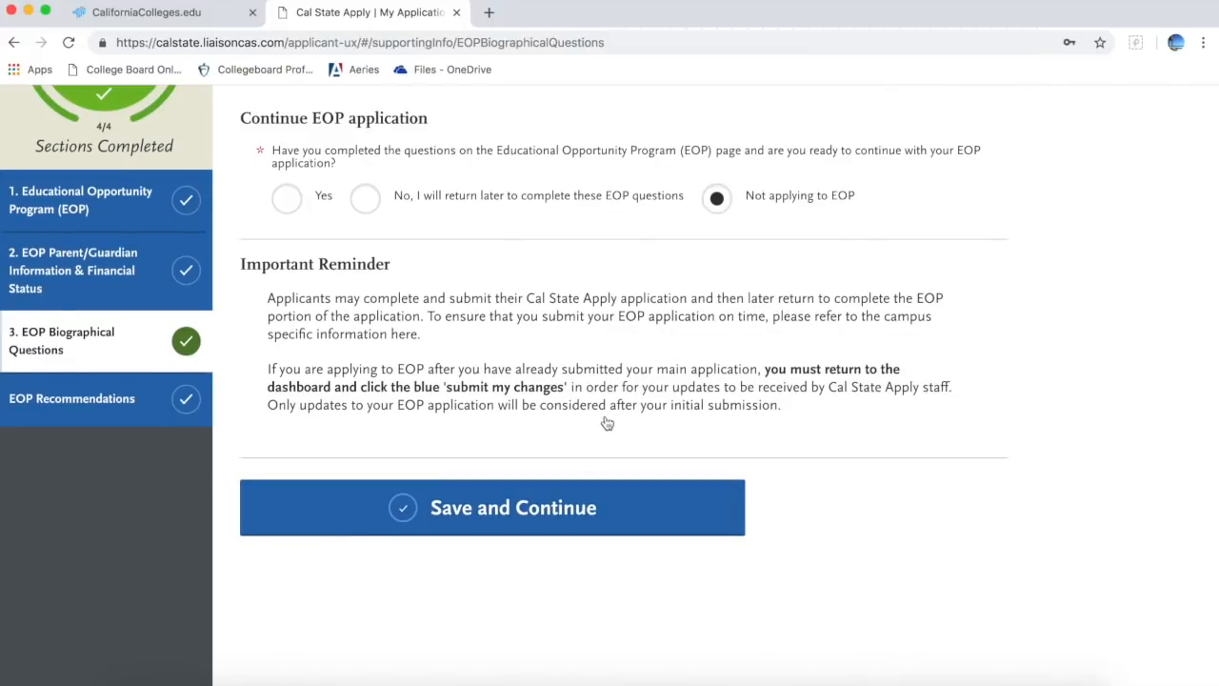
scroll(607, 423, "up", 2)
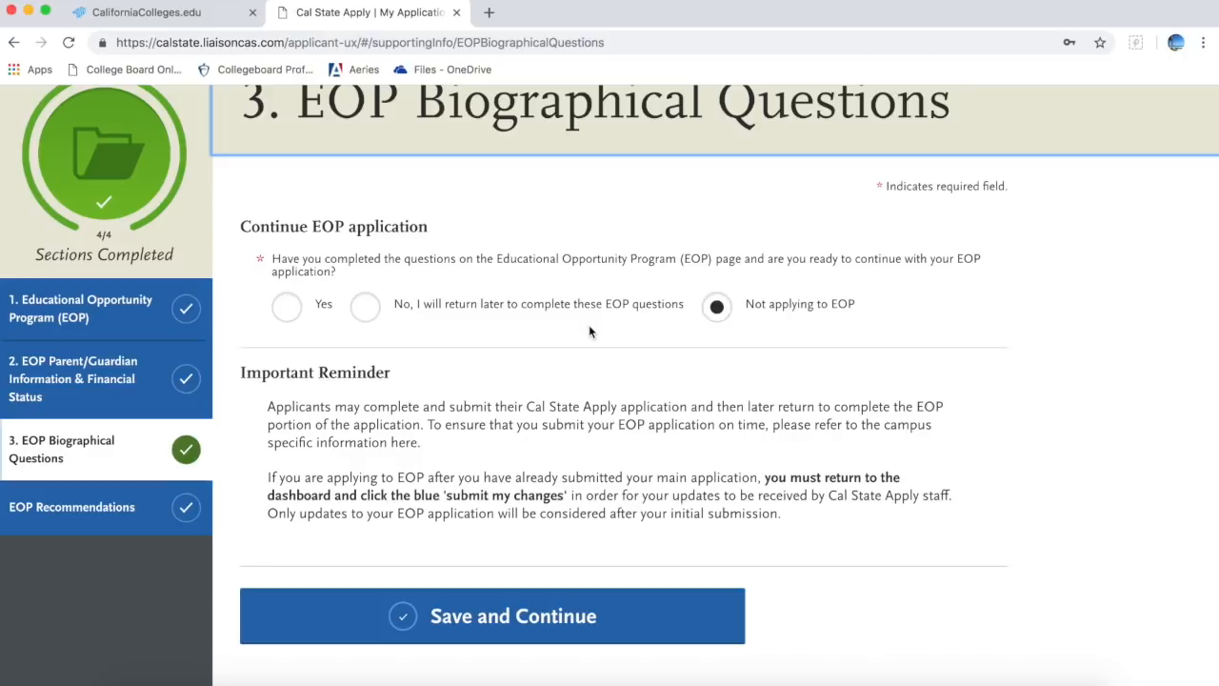
scroll(590, 330, "up", 1)
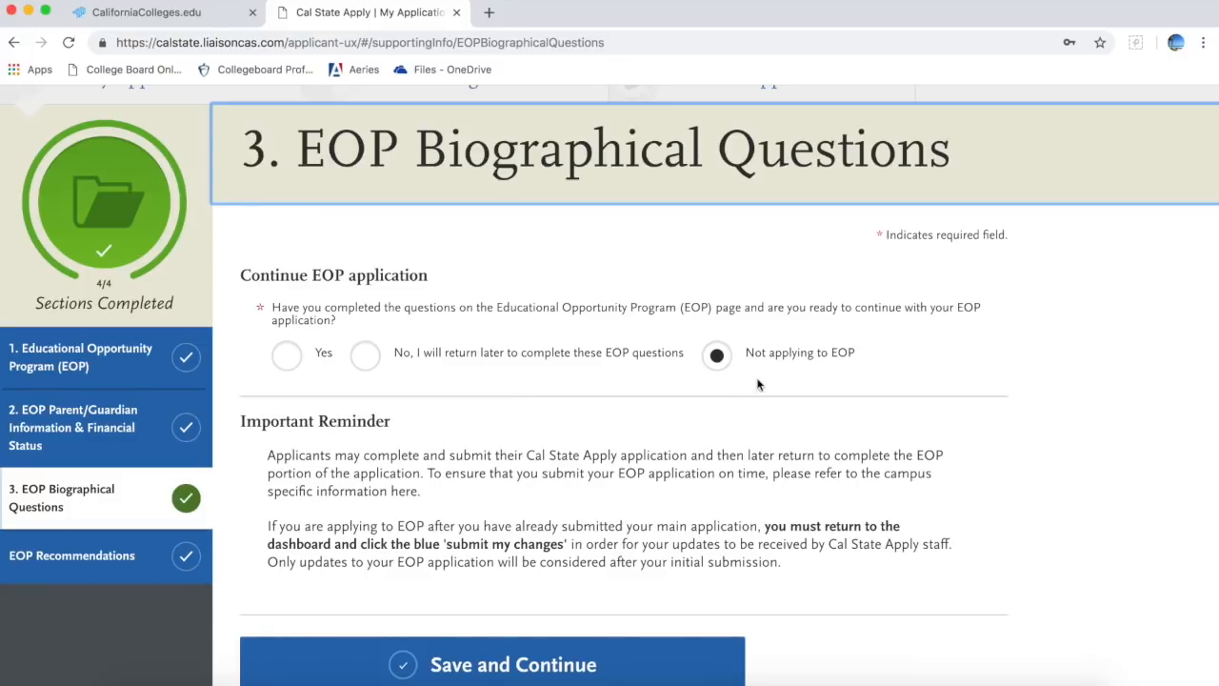
scroll(789, 393, "down", 3)
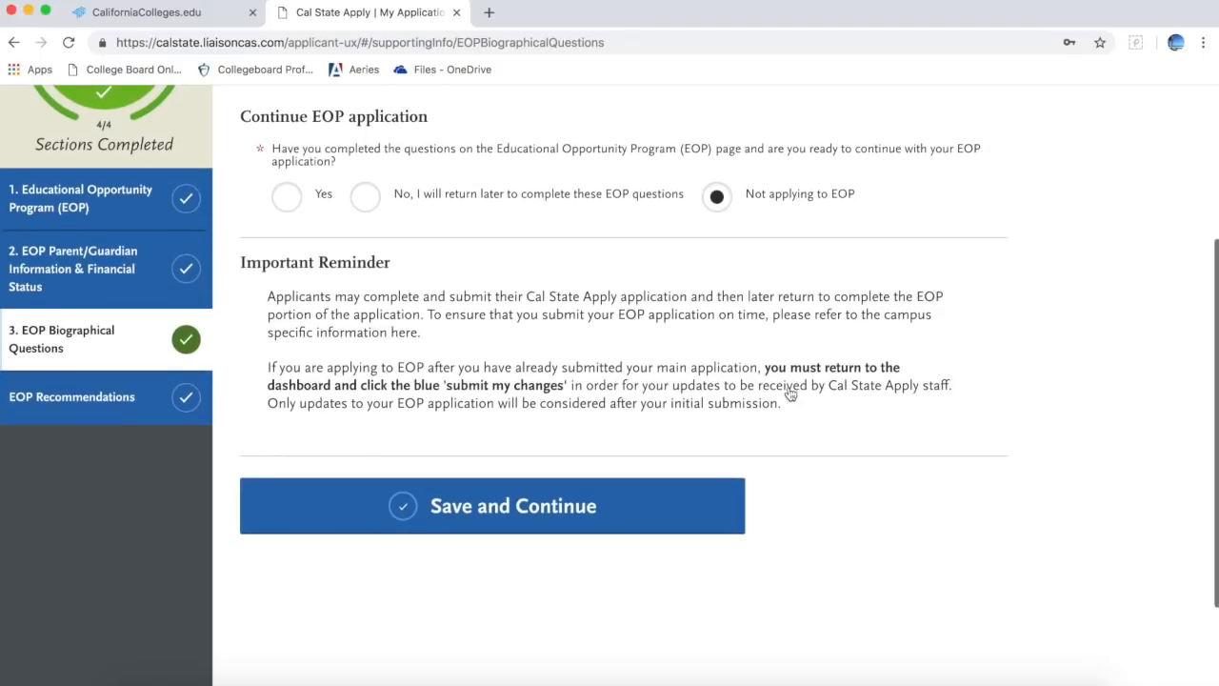
left_click(601, 521)
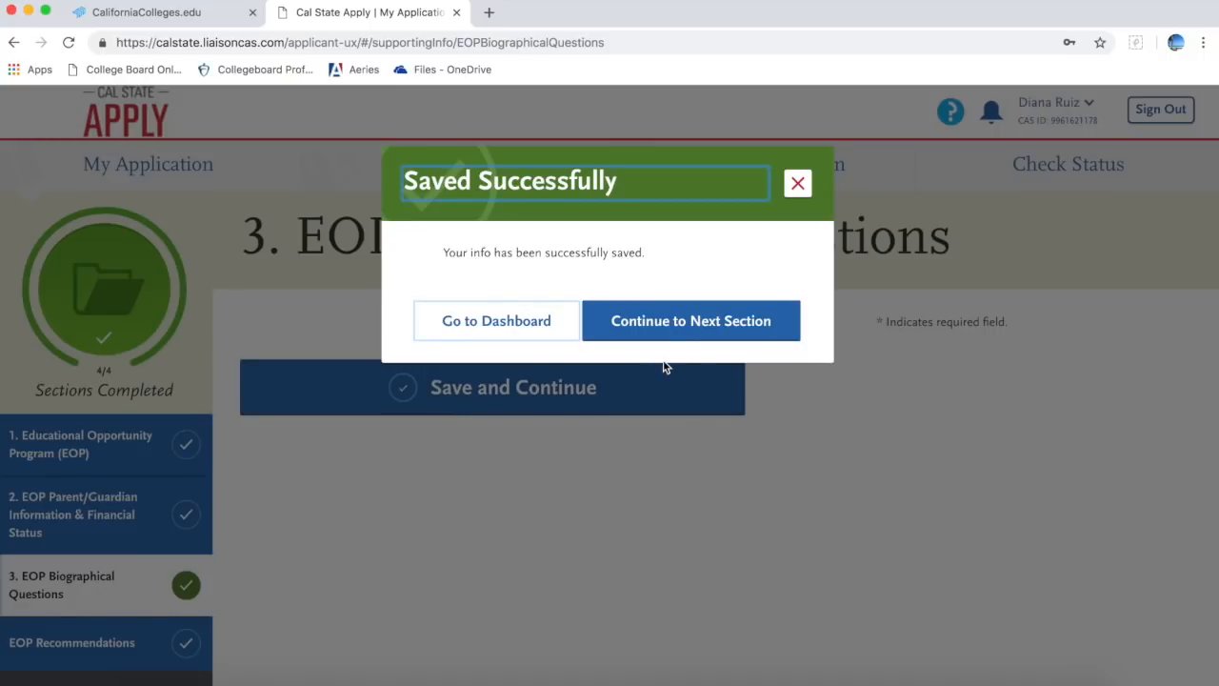
Step: Move to EOP Recommendations and leave it with no recommendations added
left_click(682, 321)
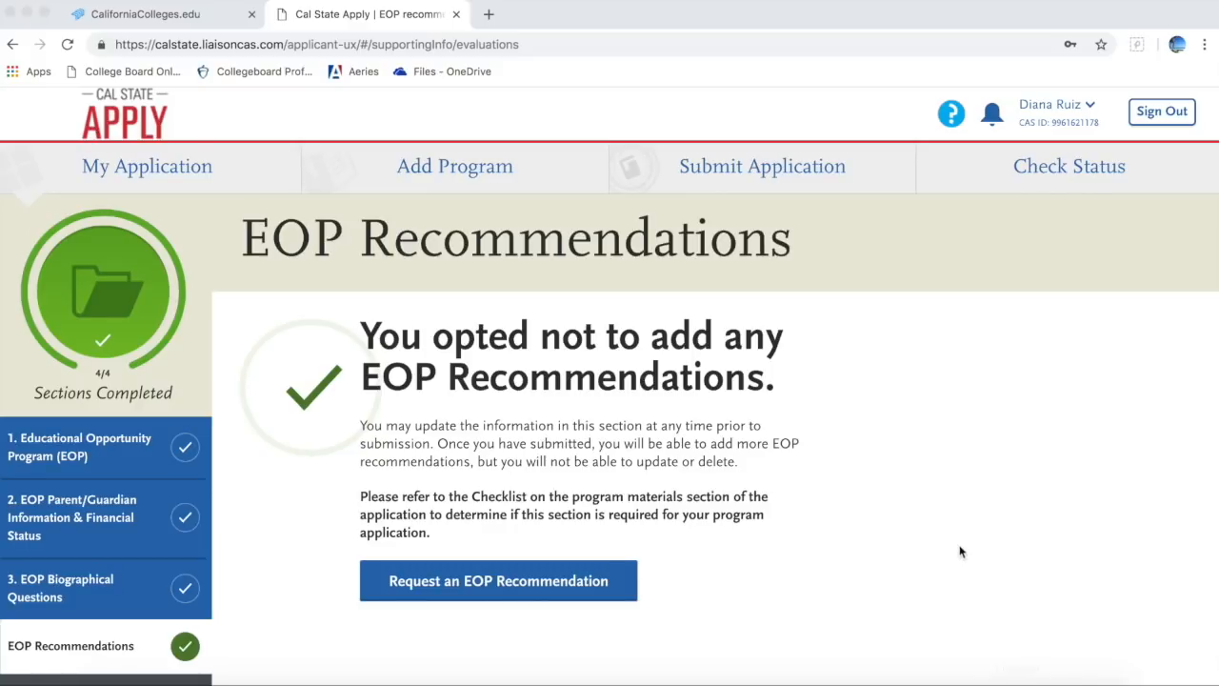
scroll(960, 551, "down", 2)
scroll(925, 457, "up", 2)
Step: Expand Program Materials on My Application, showing 2/3 complete with Pomona Biology unchecked
left_click(162, 179)
left_click(161, 175)
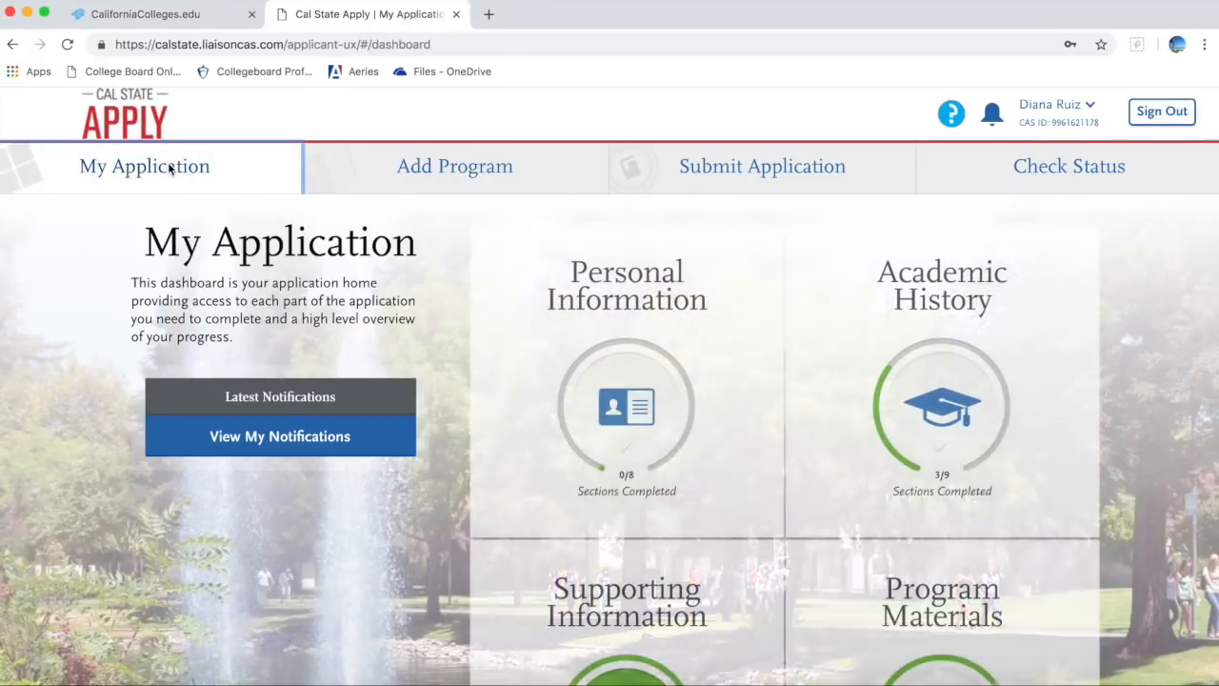
scroll(620, 456, "down", 3)
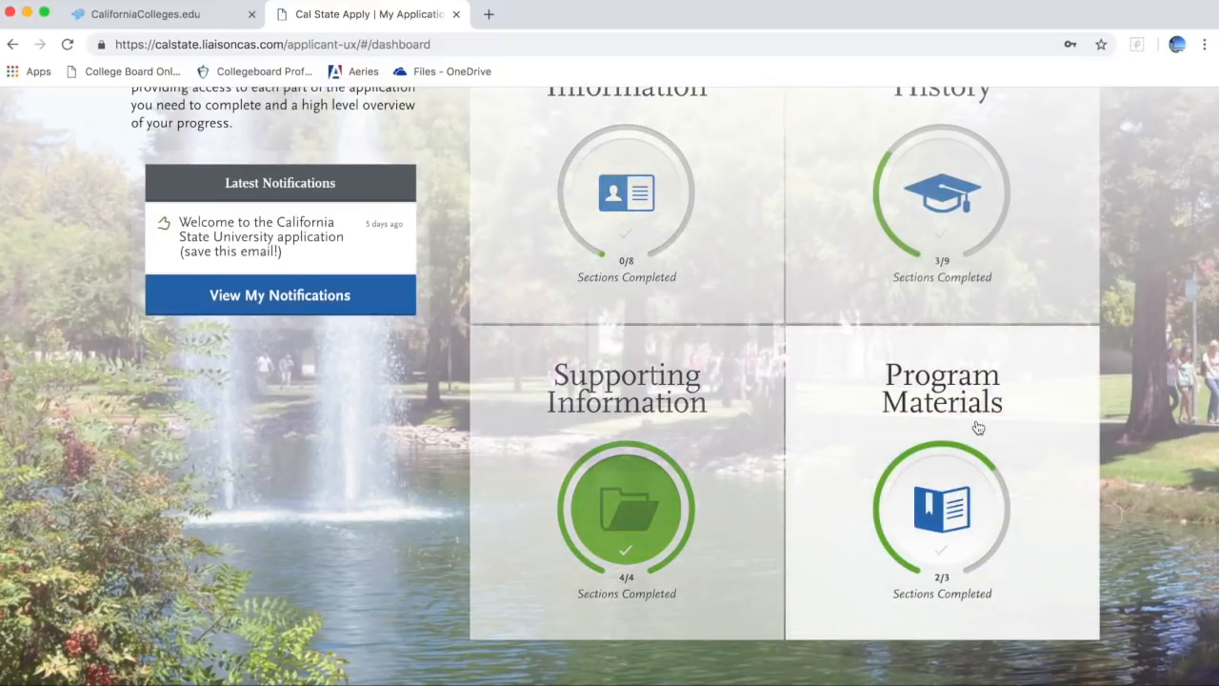
left_click(979, 428)
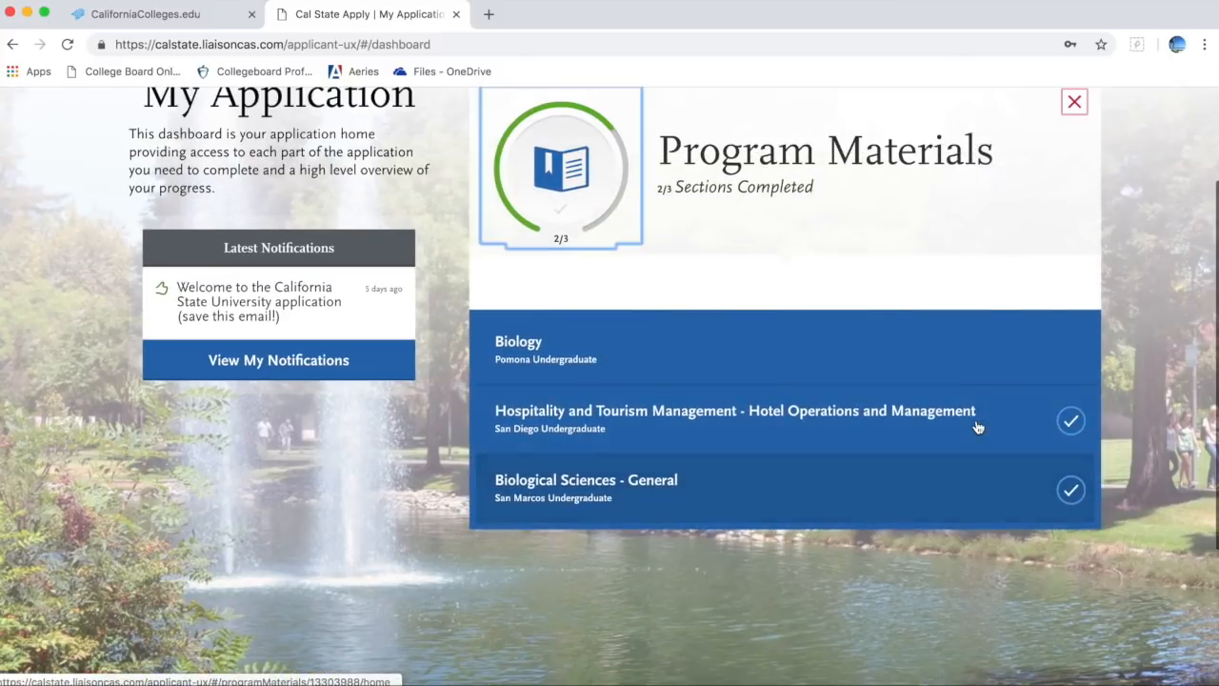
scroll(1057, 253, "up", 3)
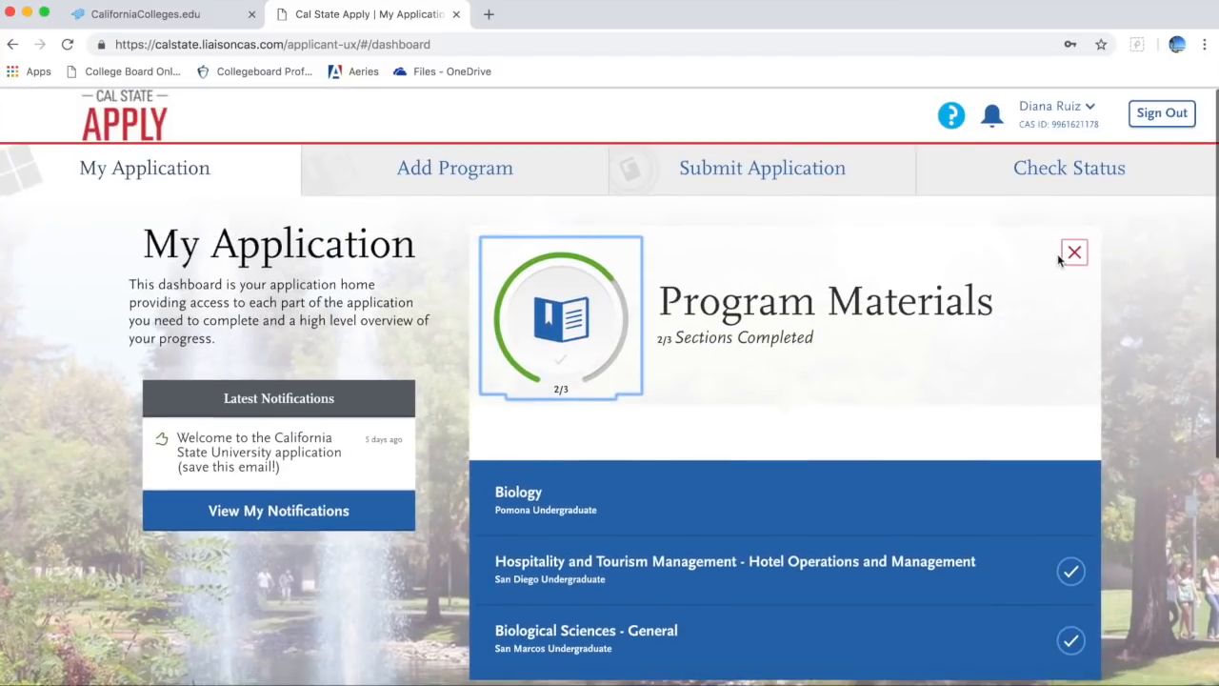
scroll(1162, 276, "down", 2)
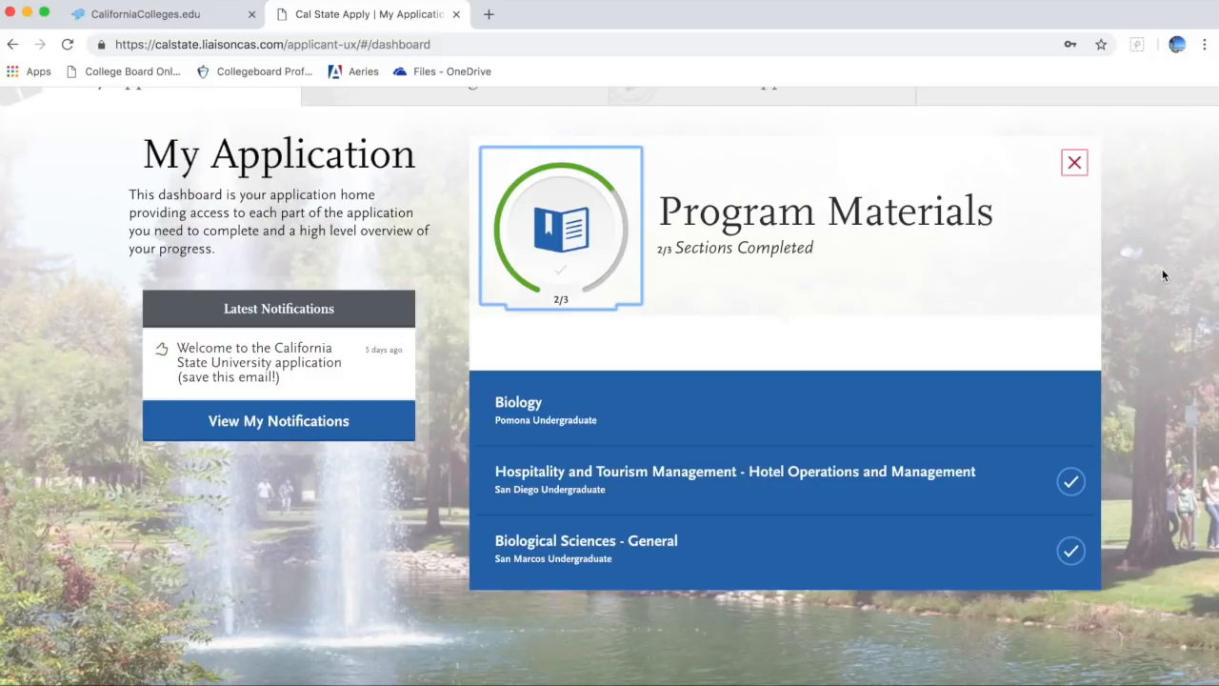
Step: Open Pomona's Biology program page and review its BS degree, Fall 2019 term and 11/30/2018 deadline
left_click(1006, 417)
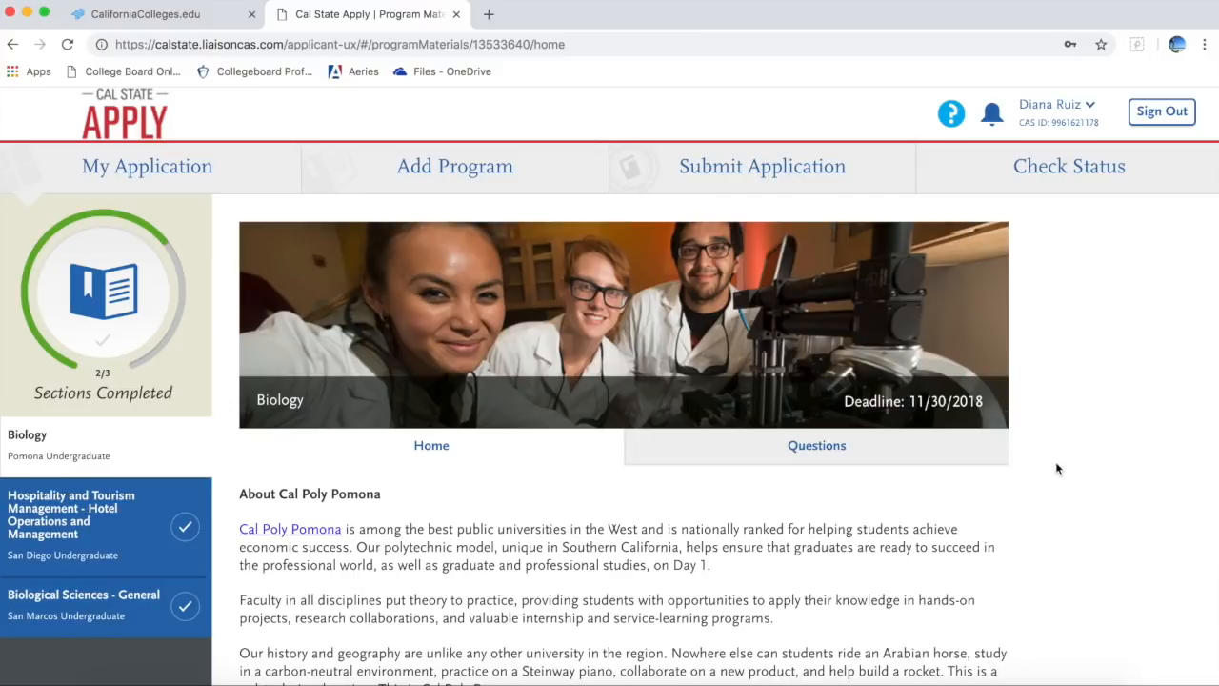
scroll(1055, 469, "down", 5)
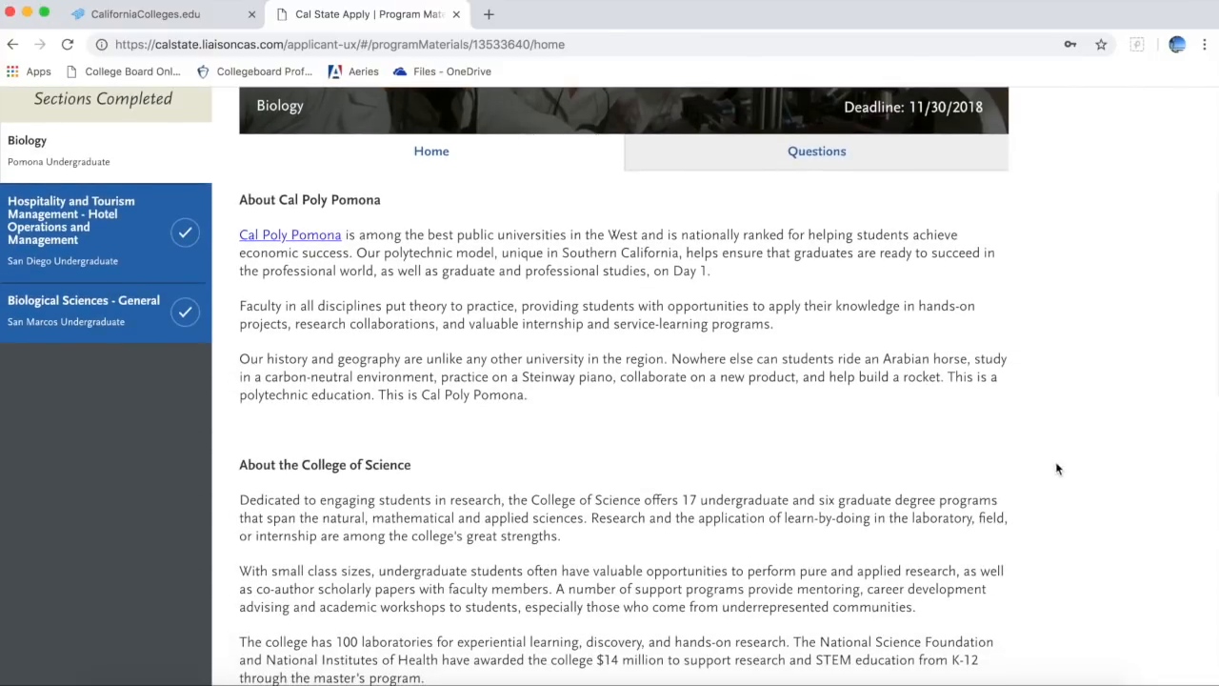
scroll(1055, 469, "down", 3)
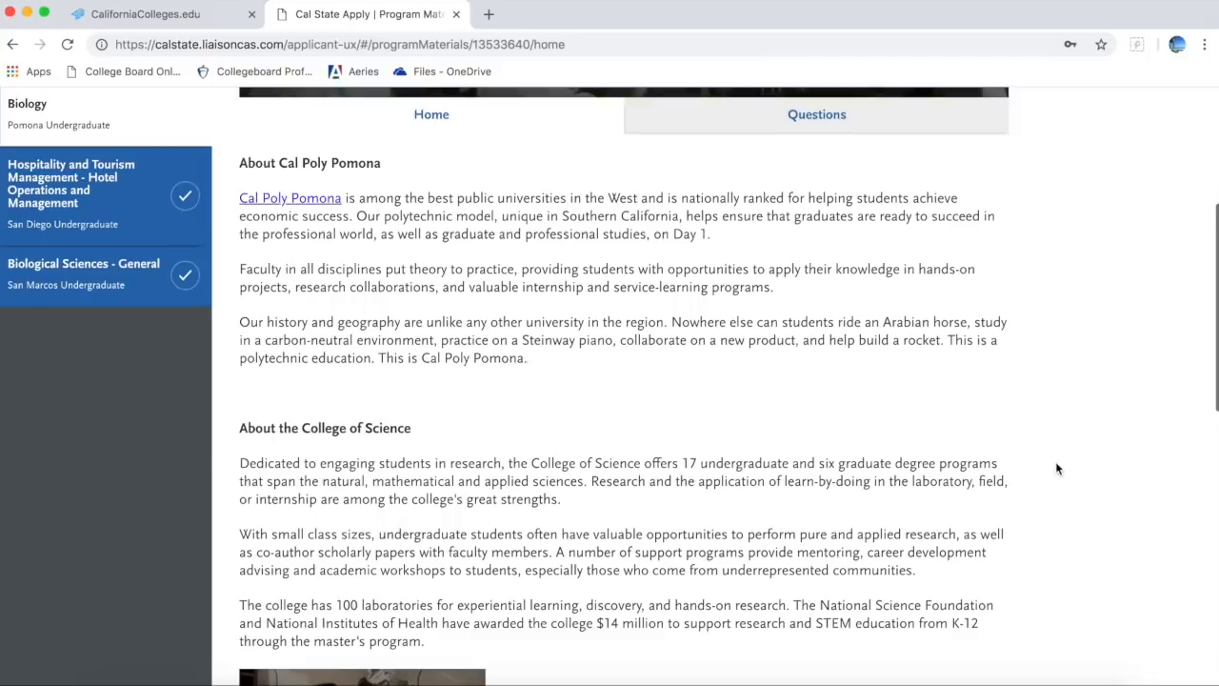
scroll(1055, 468, "down", 10)
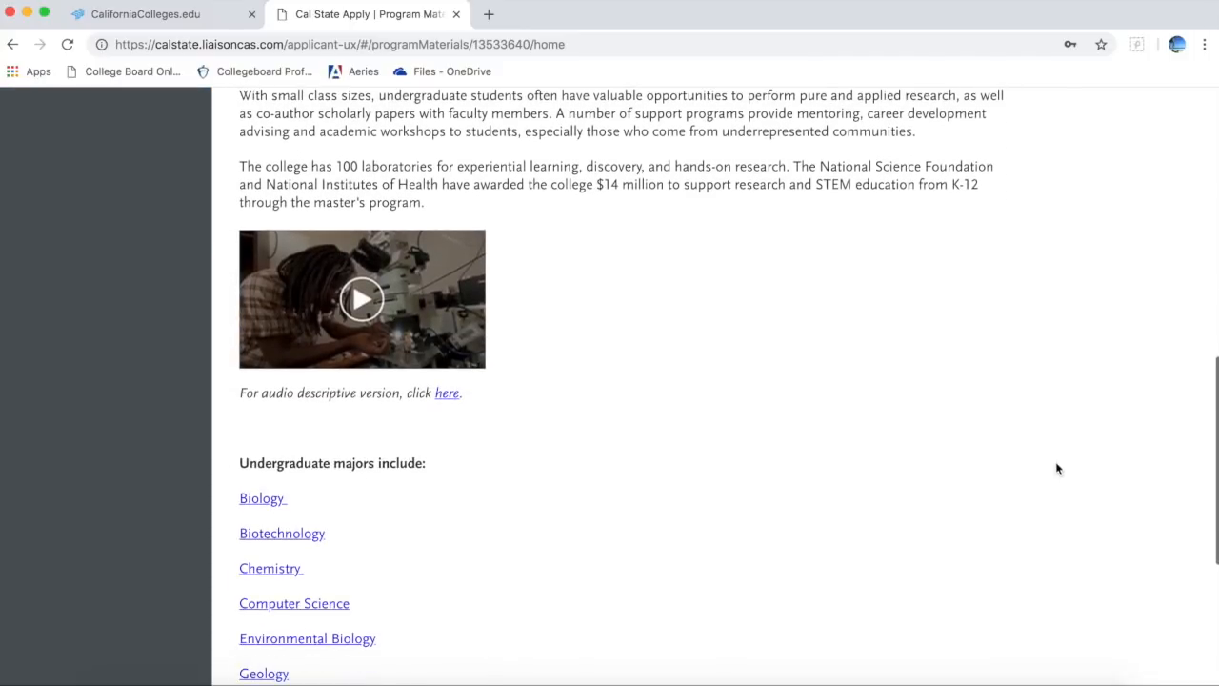
scroll(1056, 468, "down", 4)
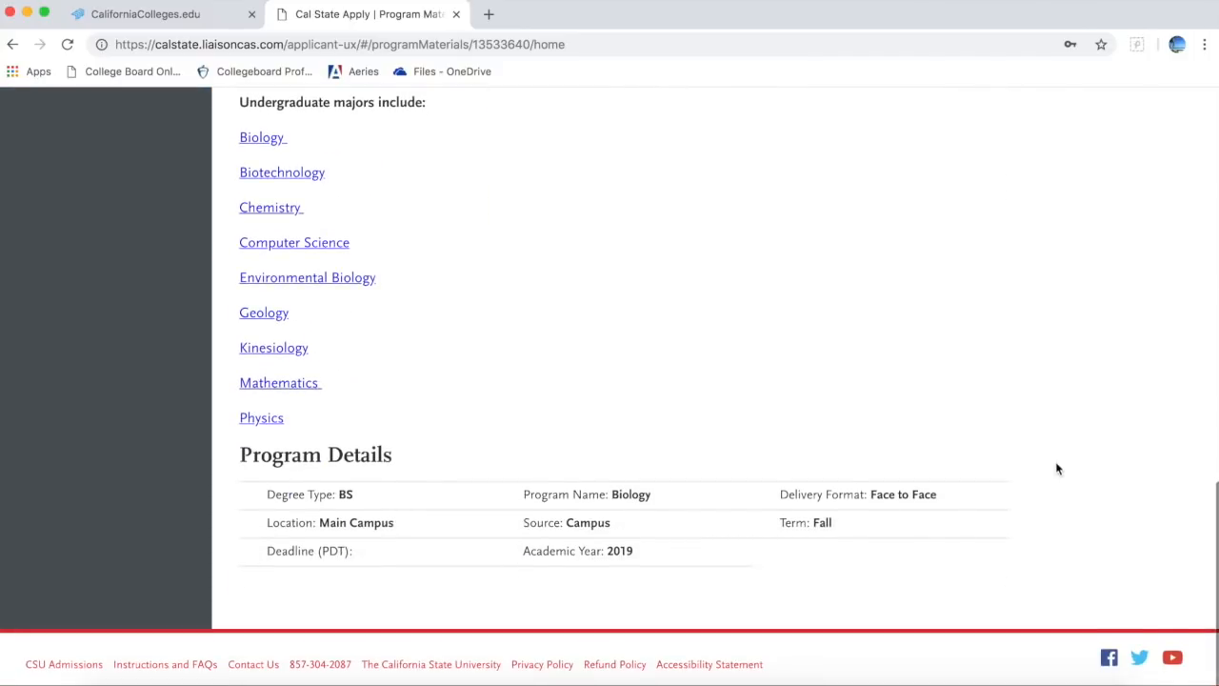
scroll(1055, 469, "up", 7)
scroll(1055, 468, "up", 20)
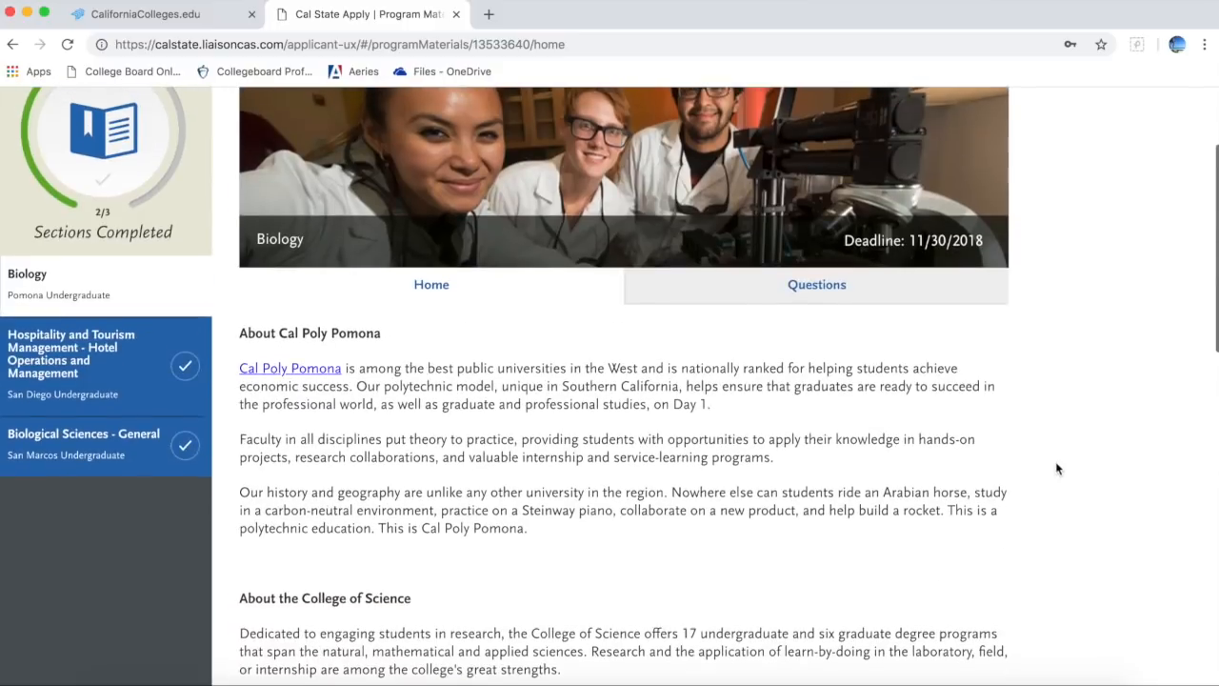
scroll(1056, 469, "up", 1)
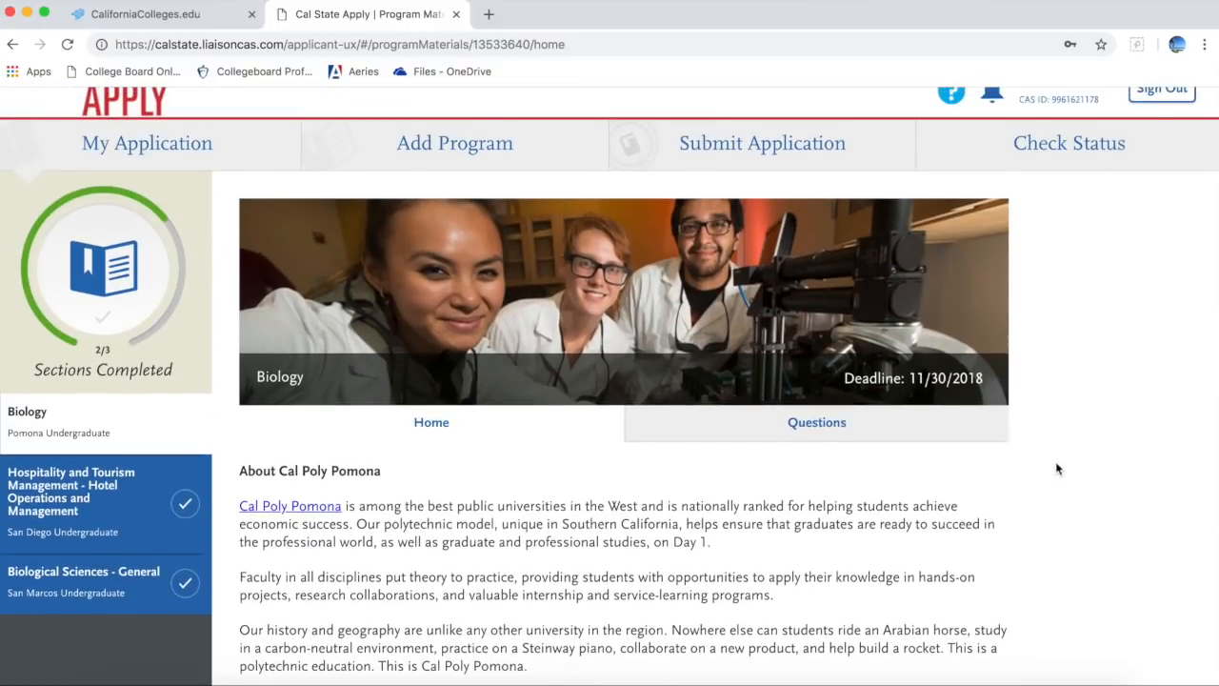
Step: Review the Biology questions on admissions acknowledgment, Kellogg Honors College and Study Abroad
left_click(901, 422)
scroll(901, 426, "down", 3)
scroll(901, 425, "down", 2)
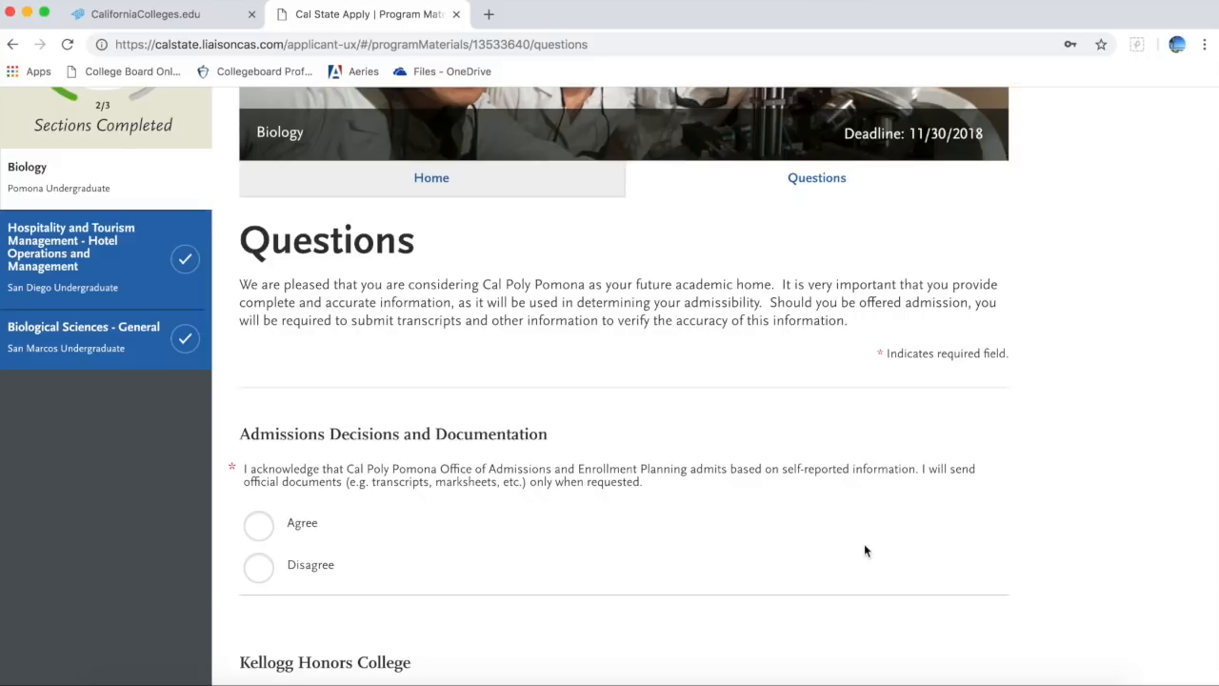
scroll(865, 551, "down", 3)
scroll(865, 550, "down", 5)
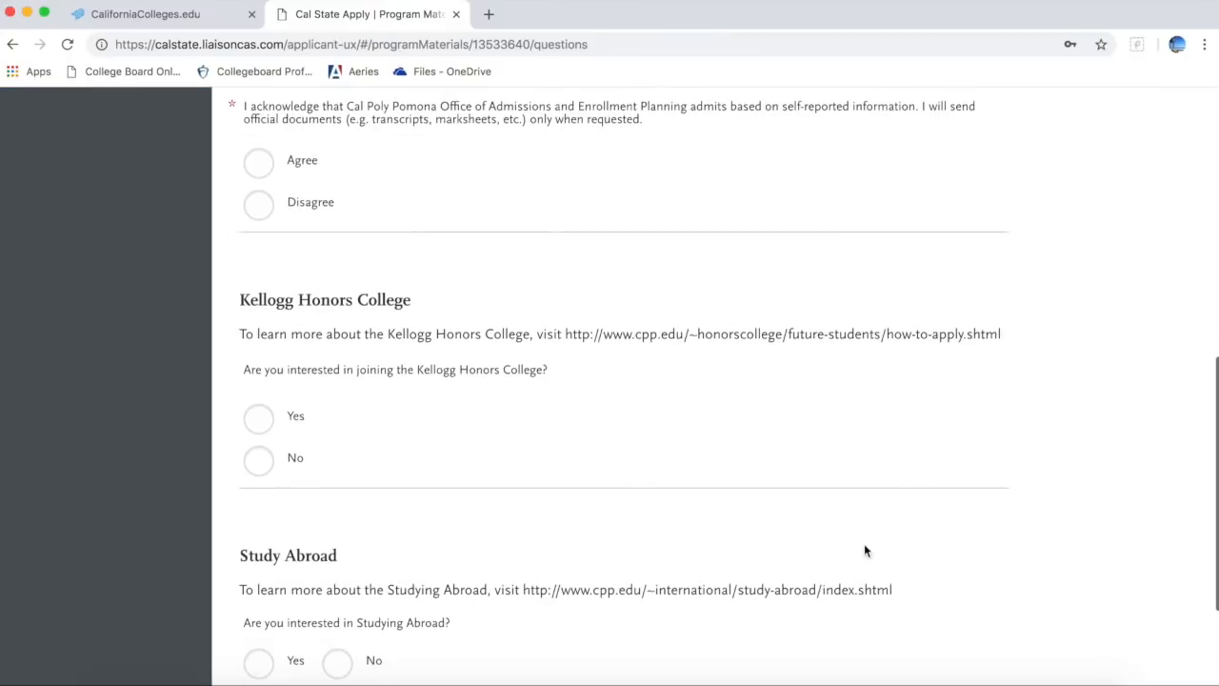
scroll(865, 550, "down", 3)
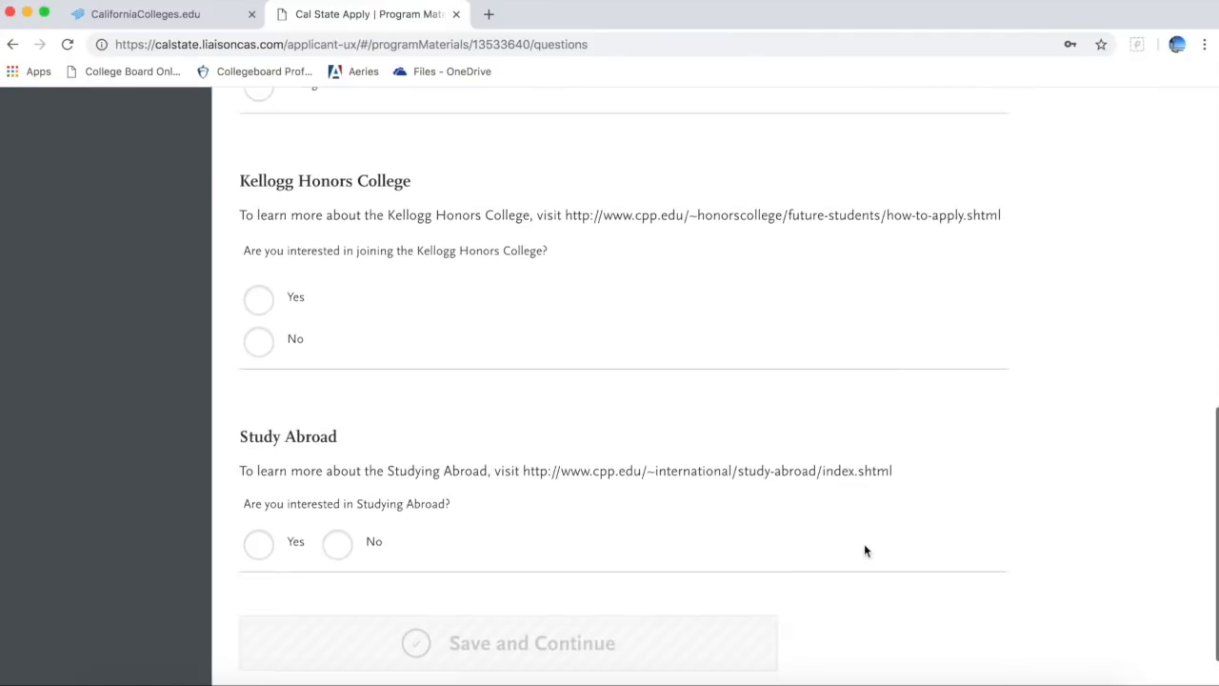
scroll(905, 538, "up", 15)
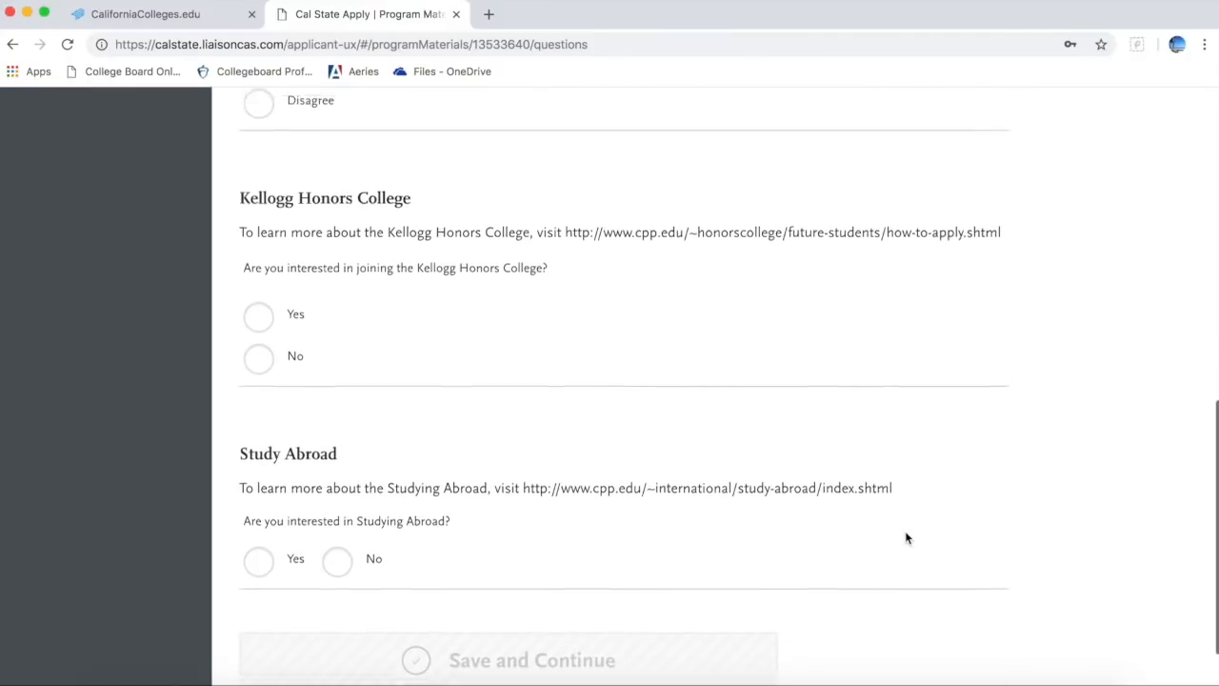
scroll(905, 530, "up", 1)
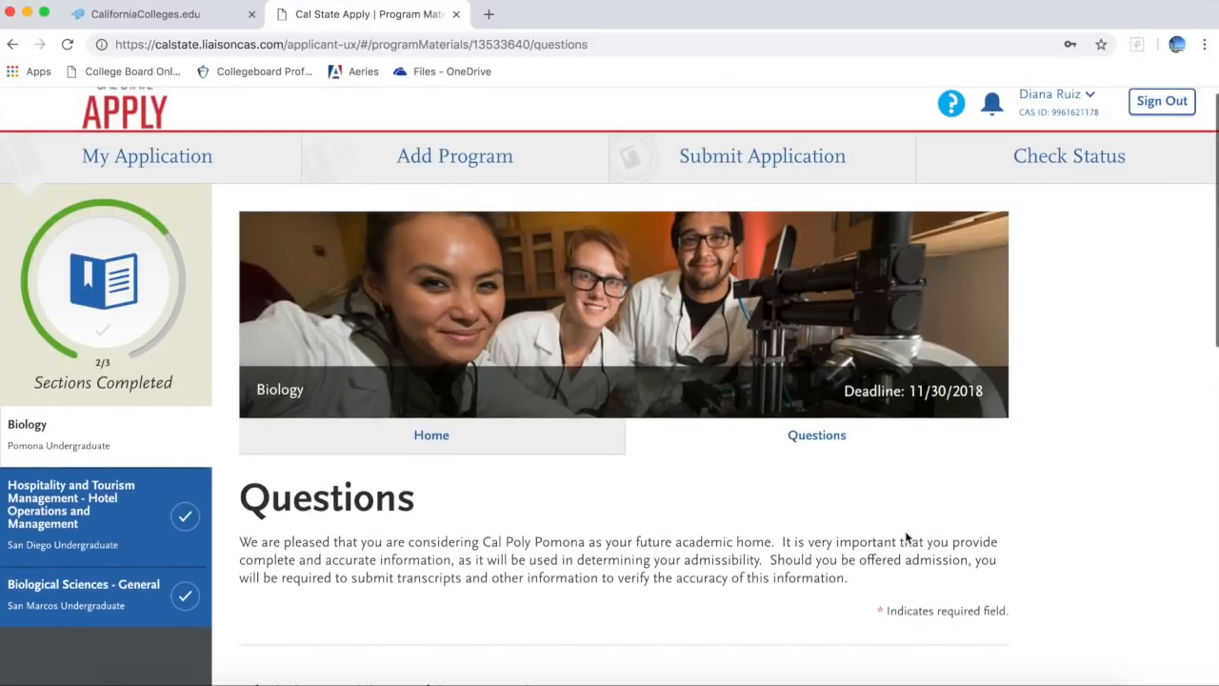
Step: Open San Diego State's Hospitality and Tourism Management page: BS degree, Fall 2019, deadline 11/30/2018
left_click(122, 508)
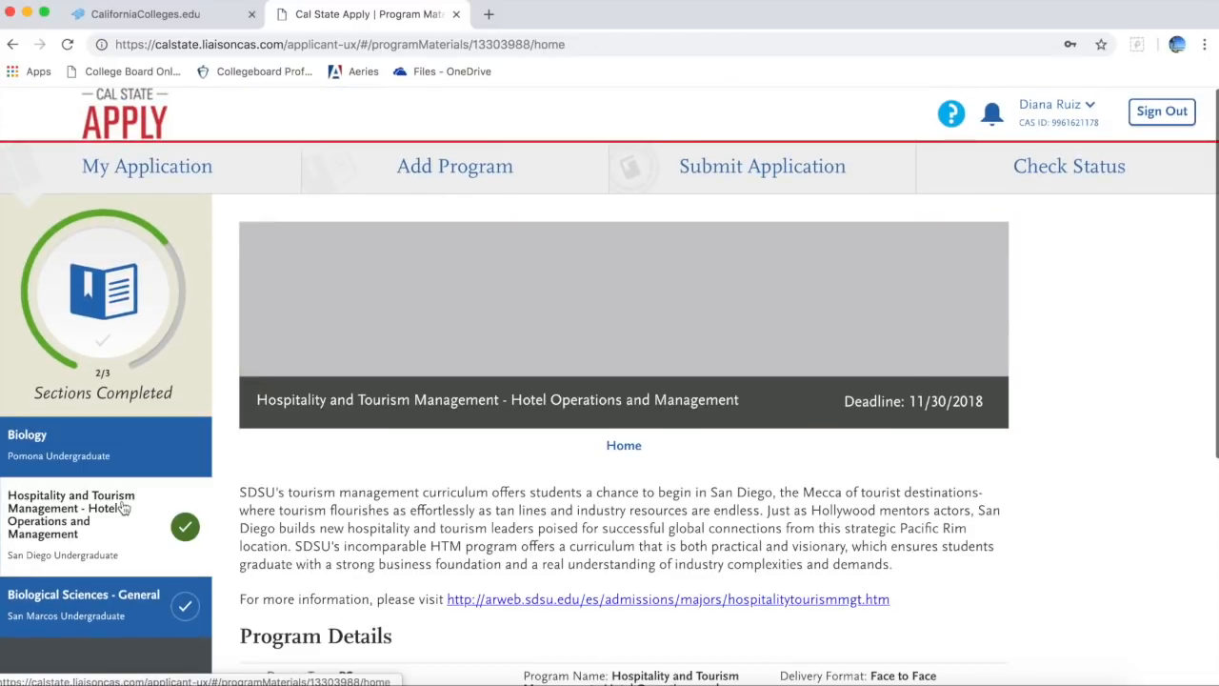
scroll(393, 523, "down", 3)
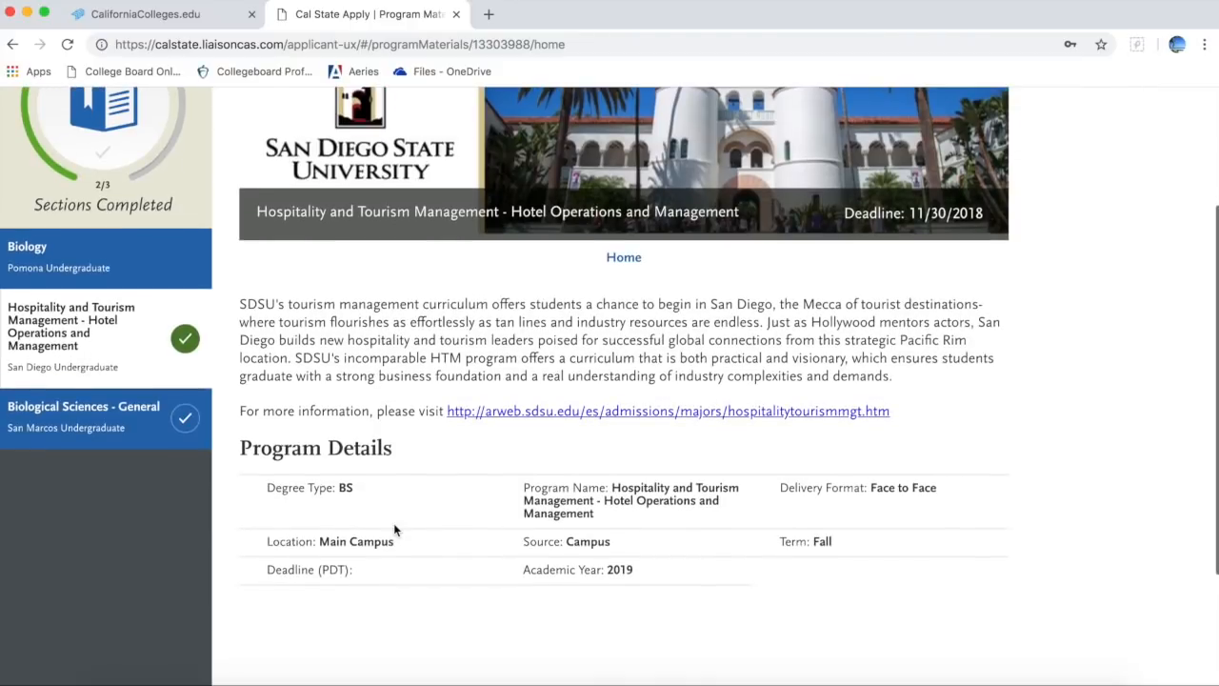
scroll(405, 438, "up", 1)
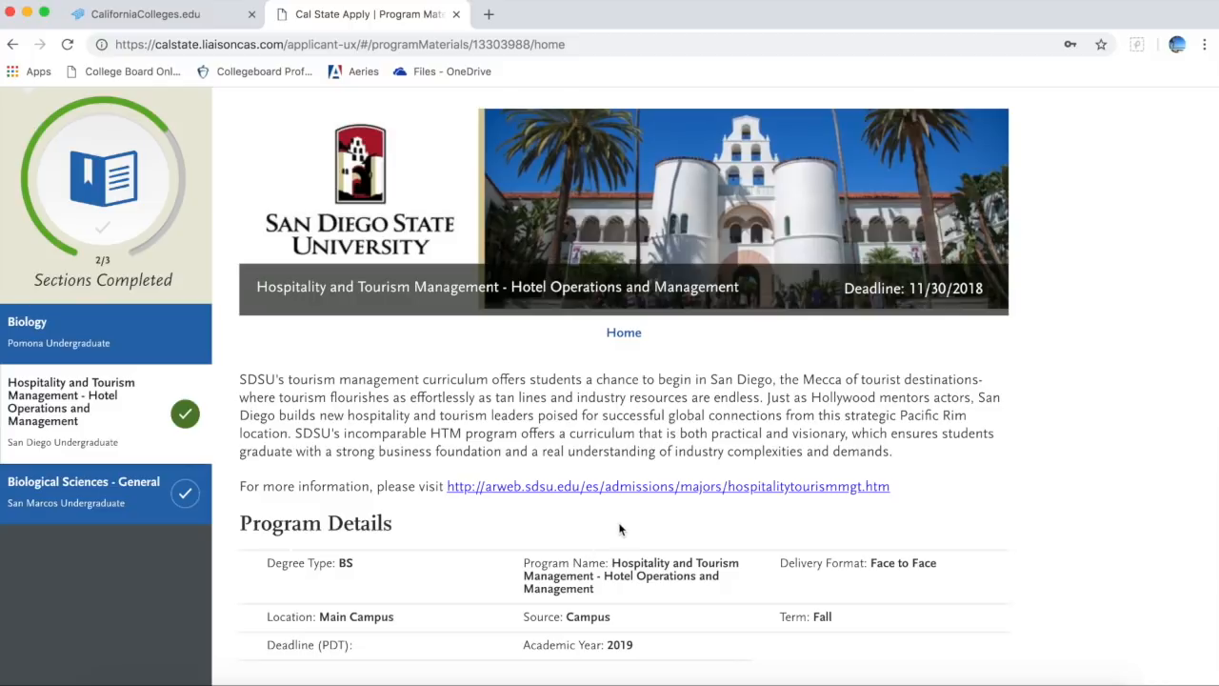
scroll(619, 530, "down", 3)
scroll(620, 524, "up", 1)
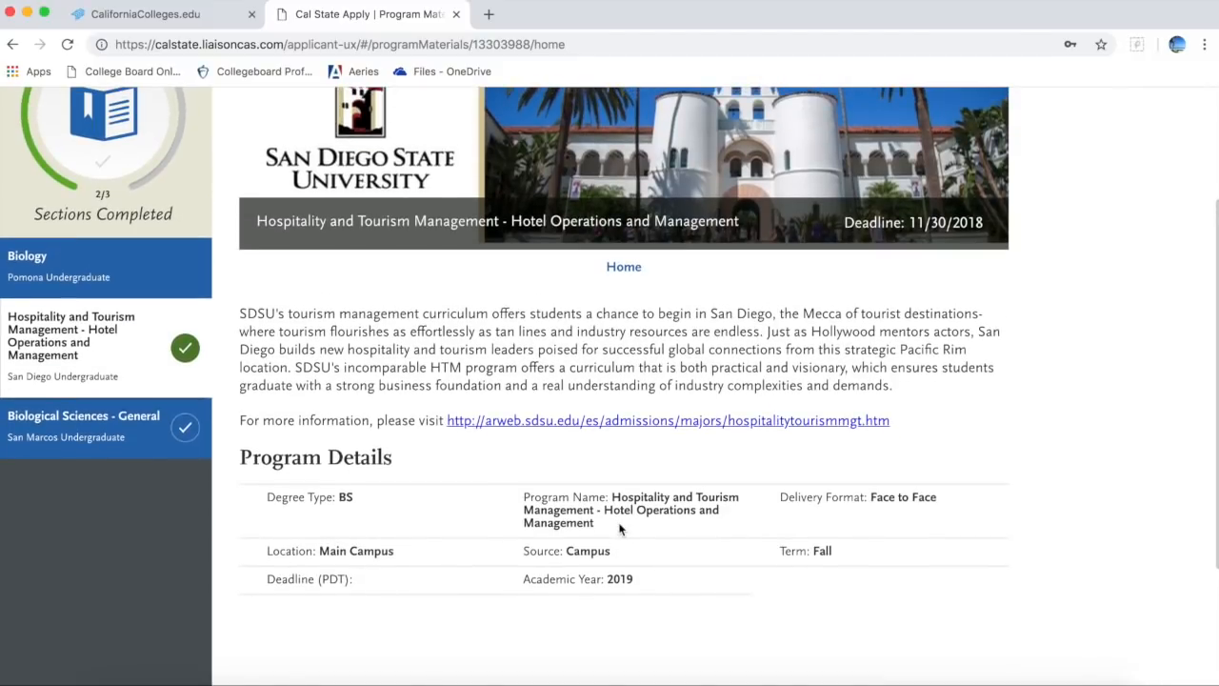
scroll(721, 388, "up", 4)
scroll(721, 389, "down", 1)
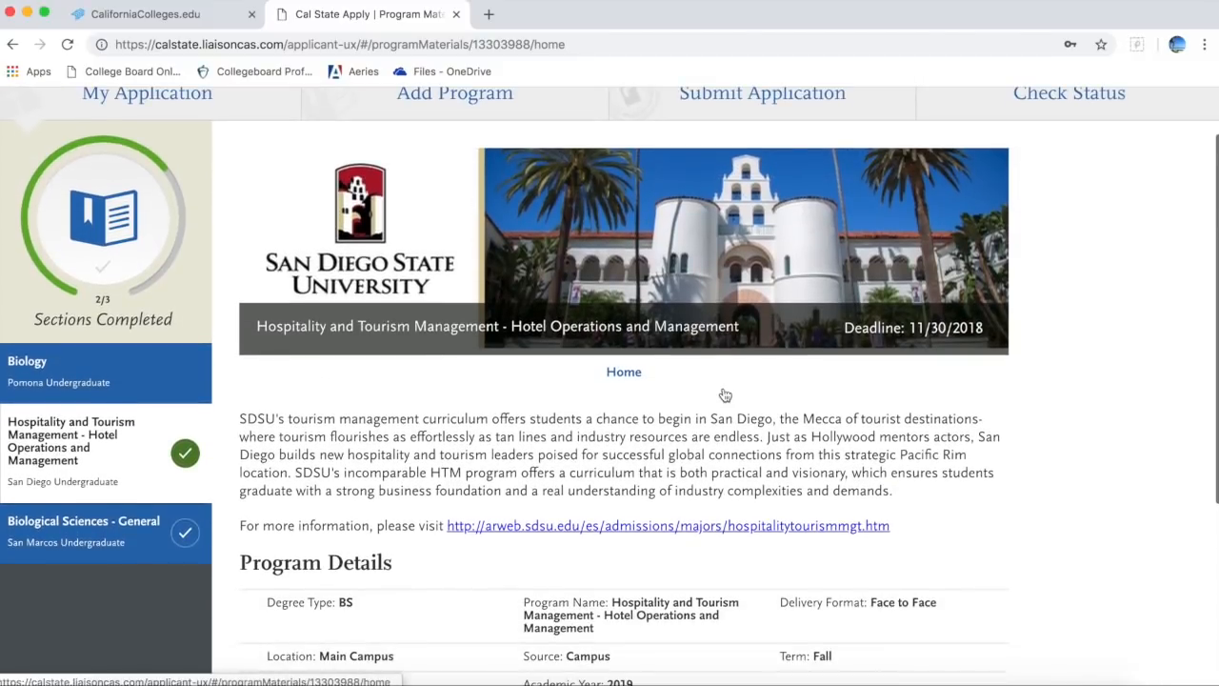
left_click(143, 540)
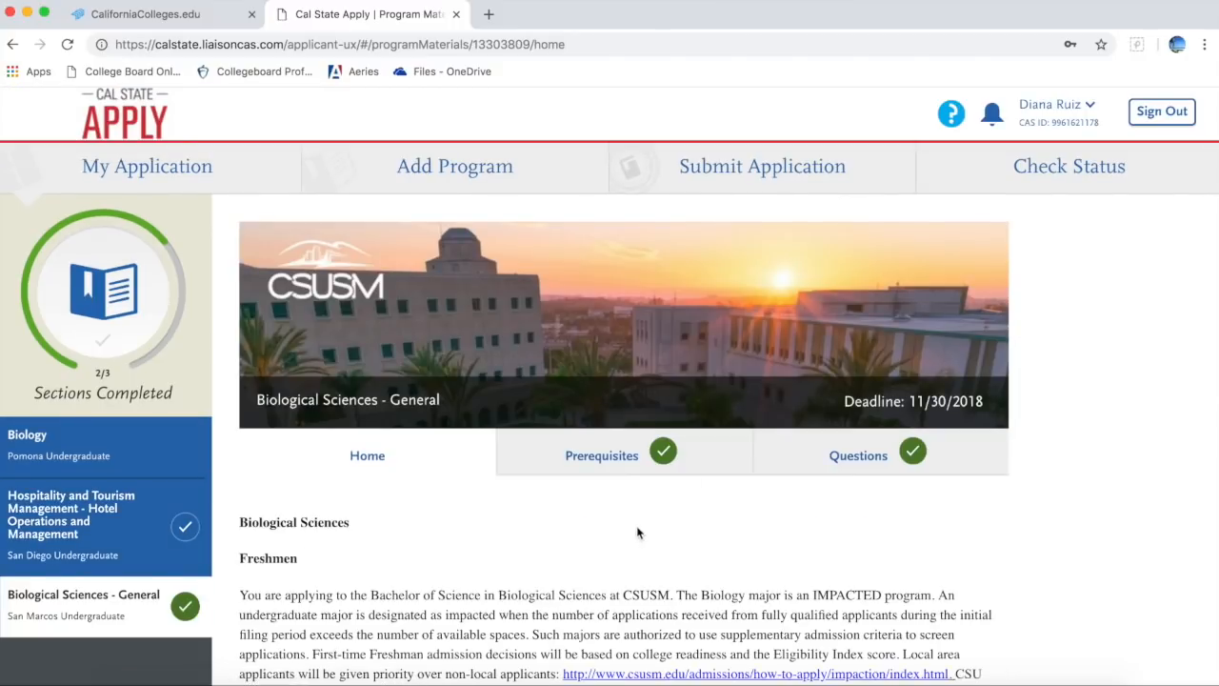
scroll(638, 529, "down", 2)
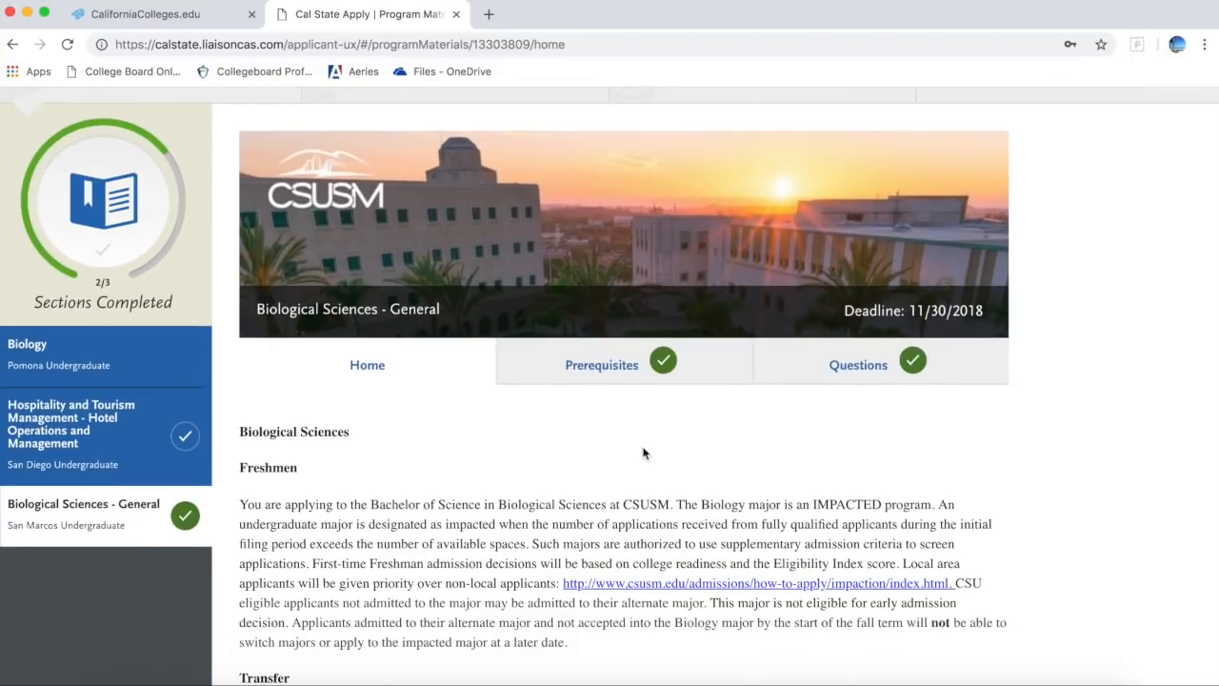
left_click(546, 372)
scroll(547, 378, "down", 5)
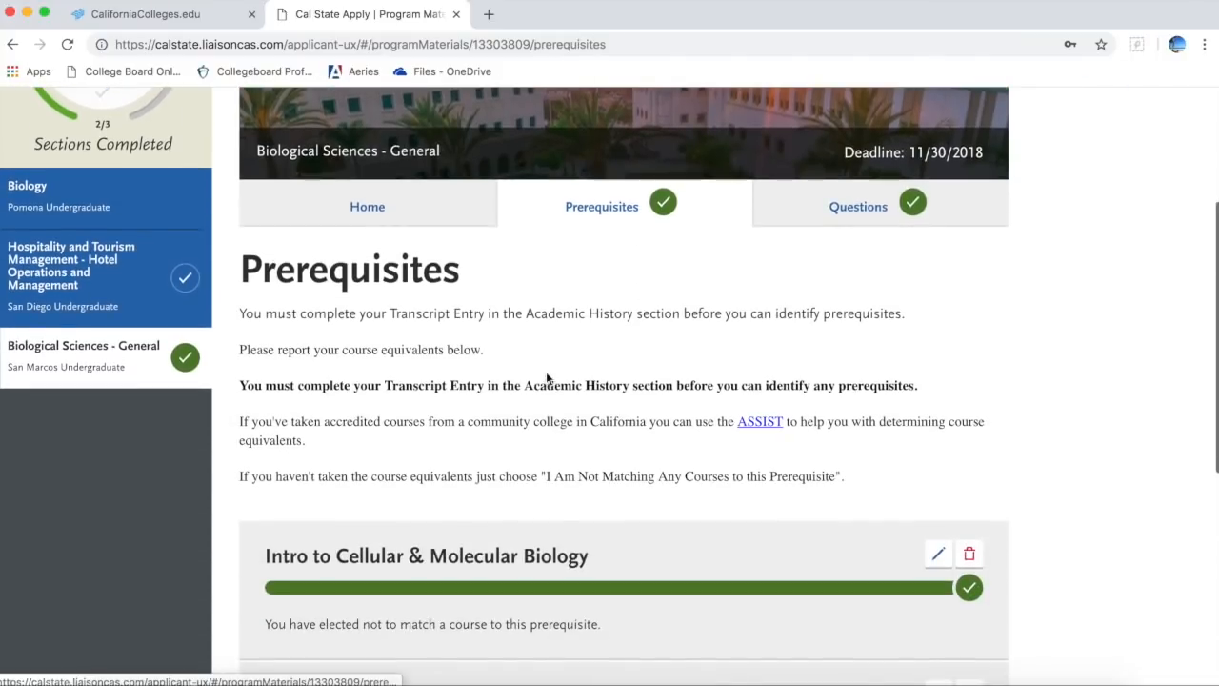
scroll(546, 378, "down", 7)
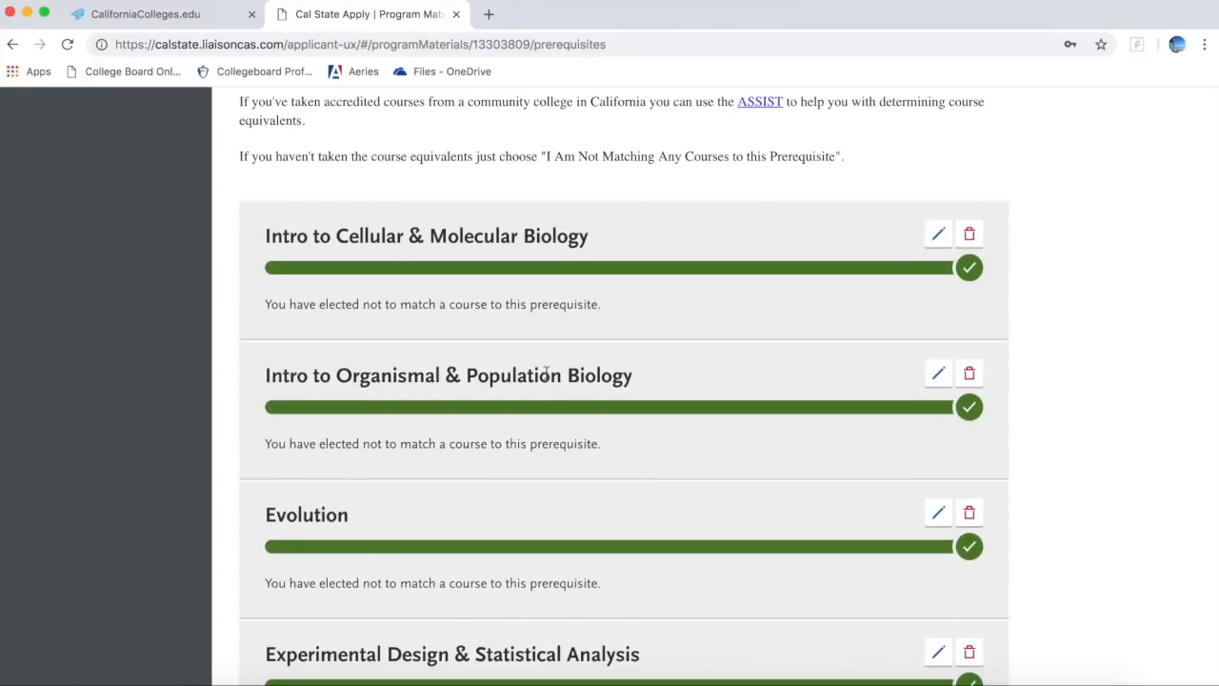
scroll(658, 462, "down", 3)
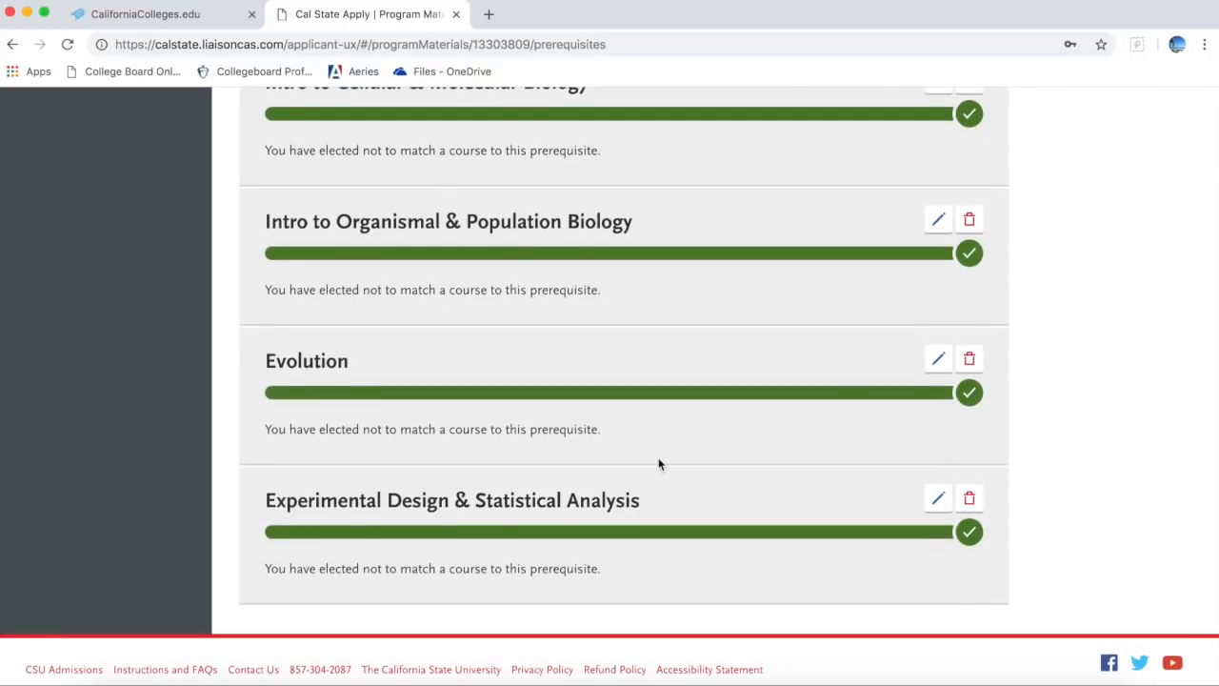
scroll(658, 463, "up", 6)
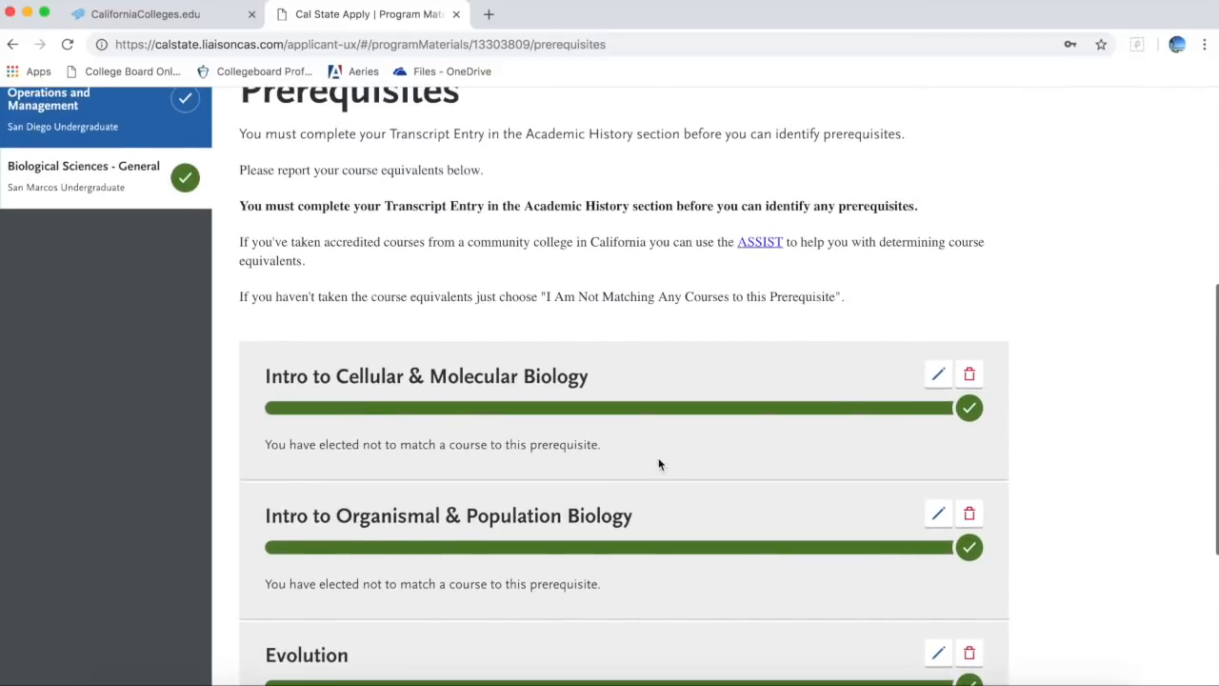
scroll(658, 463, "up", 3)
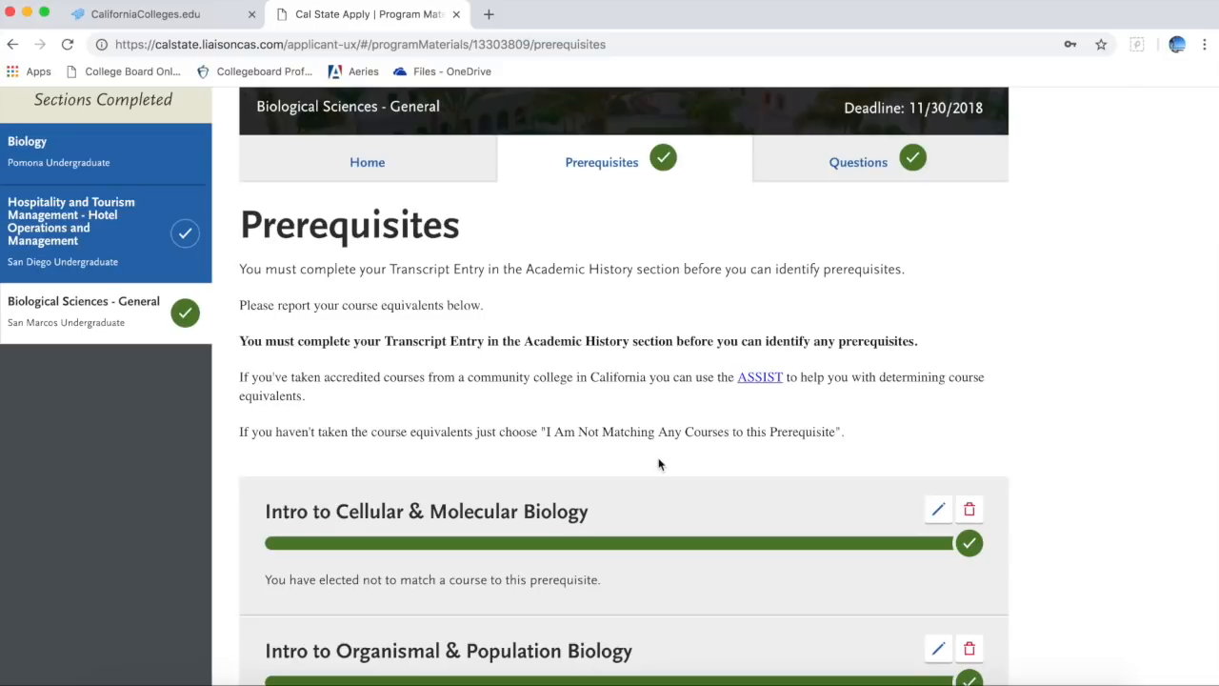
scroll(1074, 616, "down", 3)
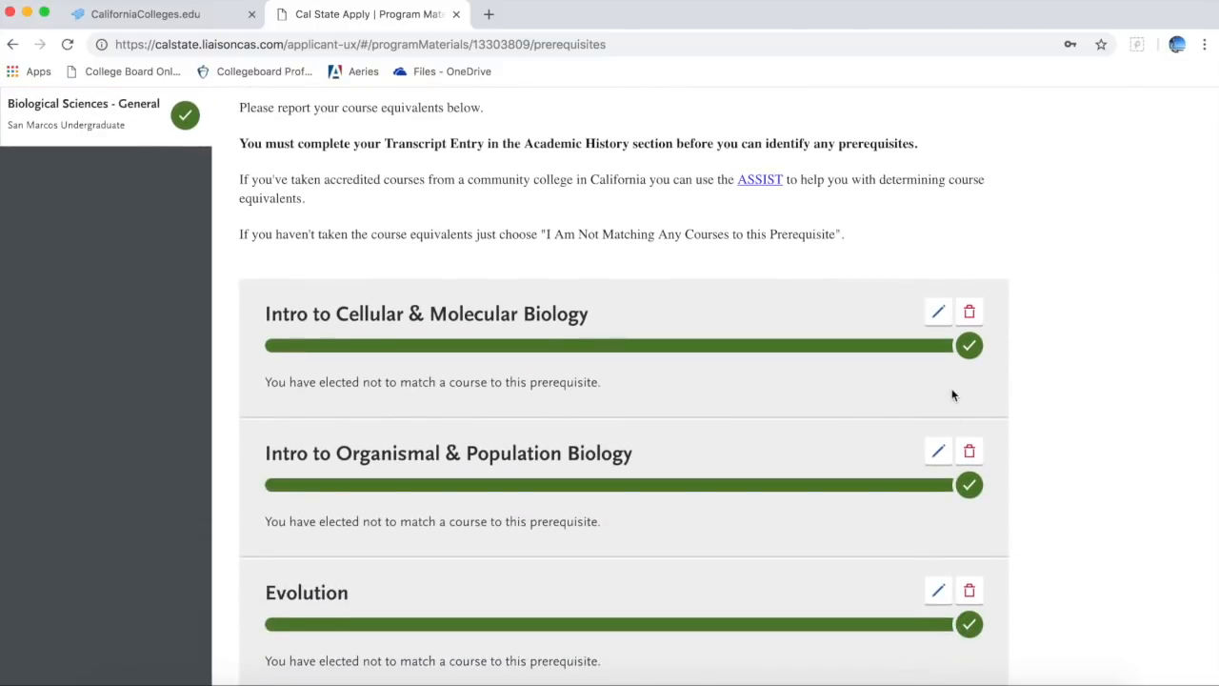
Step: Reopen the Intro to Cellular & Molecular Biology prerequisite, then return to the program's prerequisites list
left_click(939, 312)
scroll(1005, 468, "down", 4)
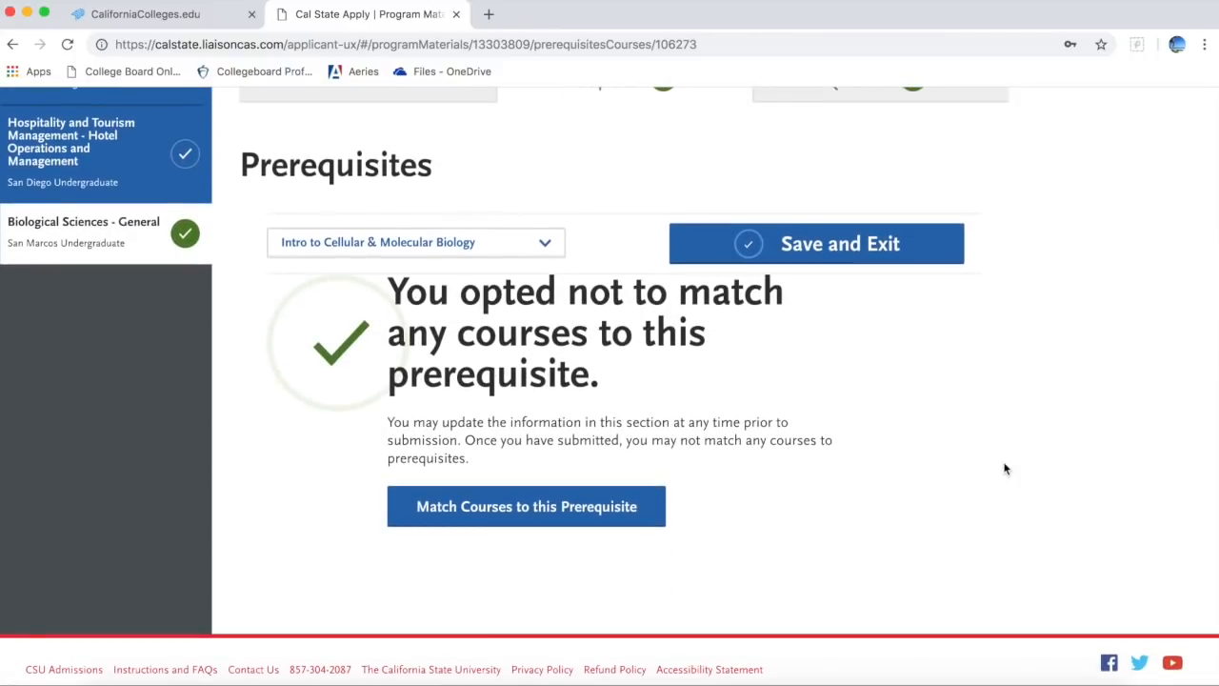
left_click(638, 506)
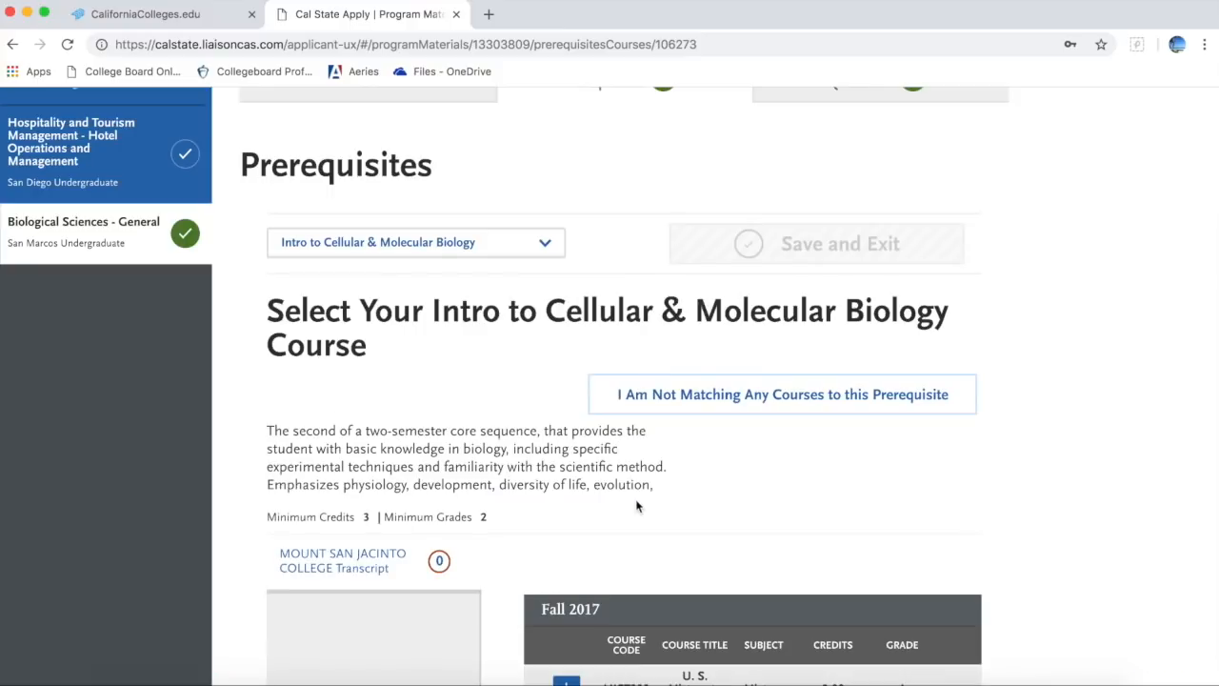
scroll(715, 513, "up", 2)
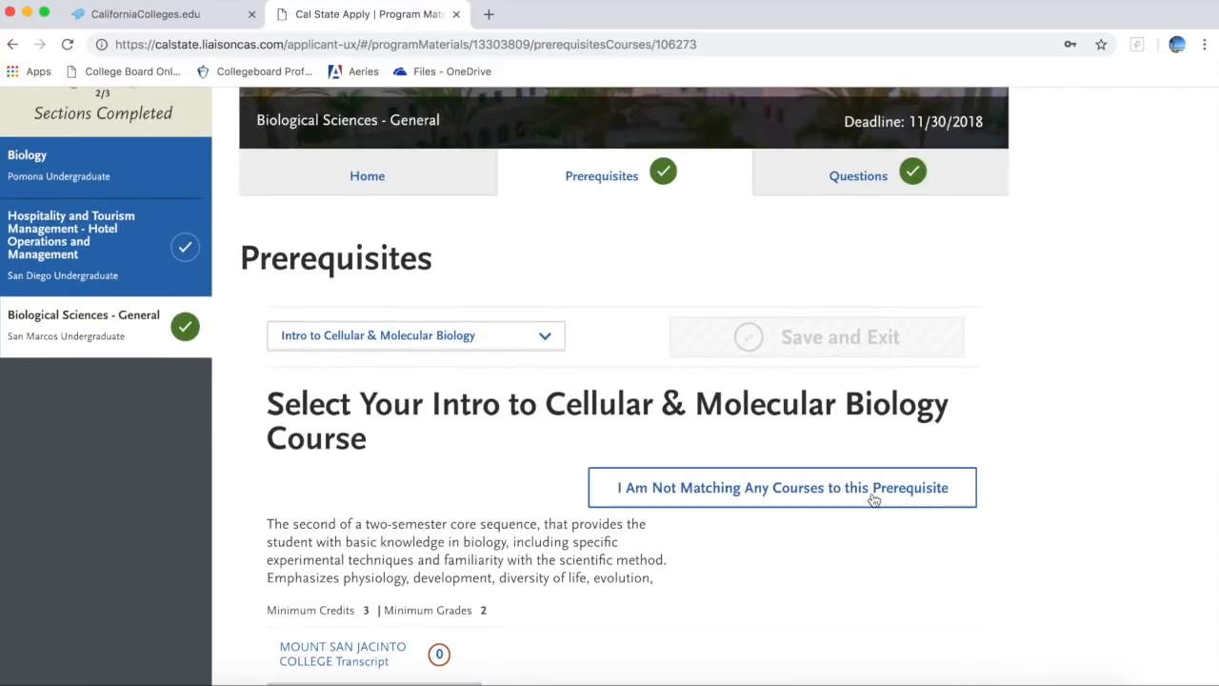
left_click(117, 339)
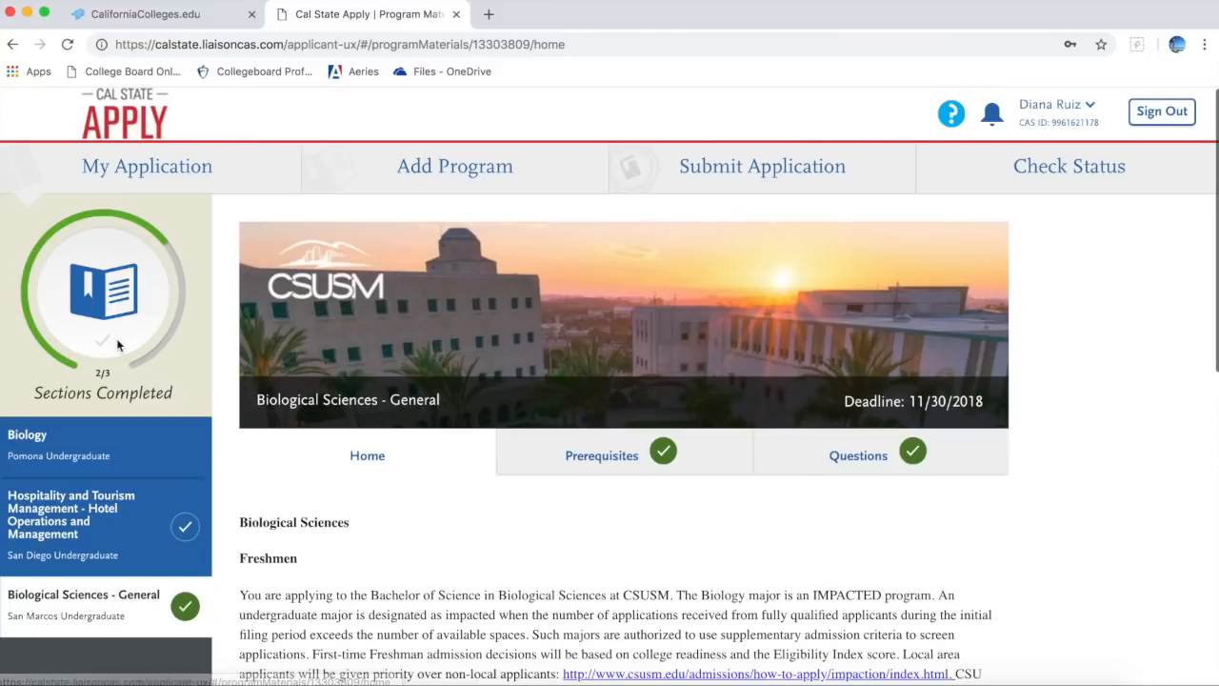
scroll(519, 559, "down", 5)
scroll(519, 558, "up", 4)
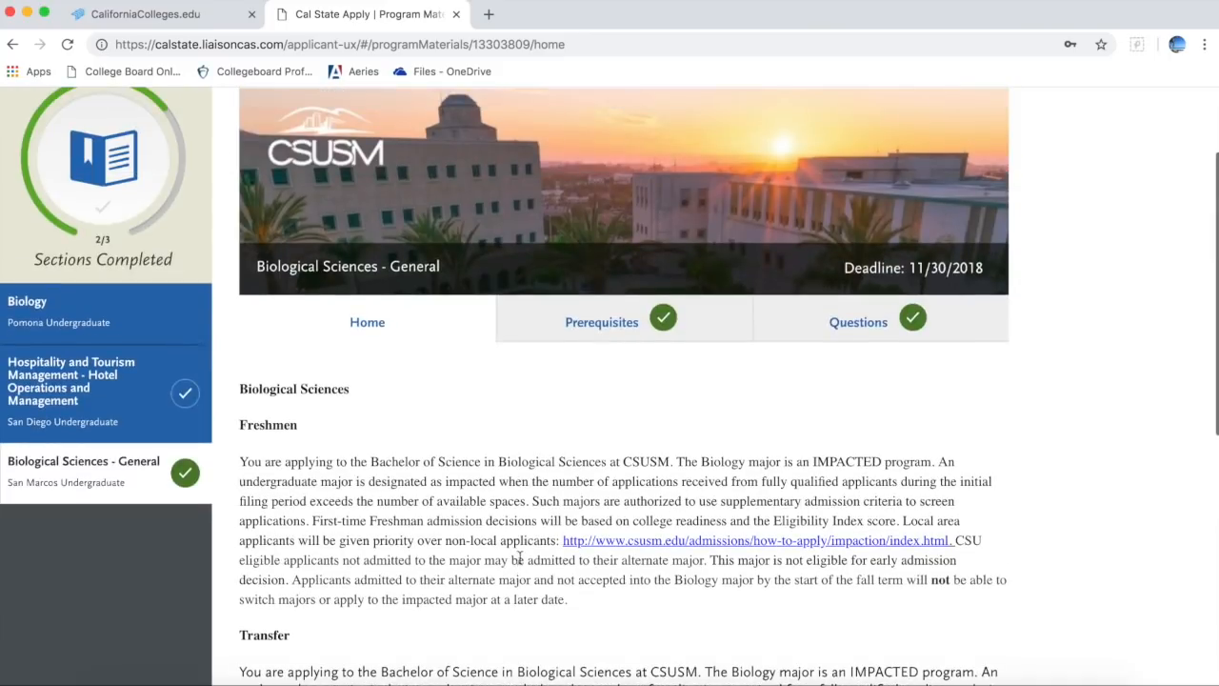
left_click(577, 334)
scroll(632, 566, "down", 5)
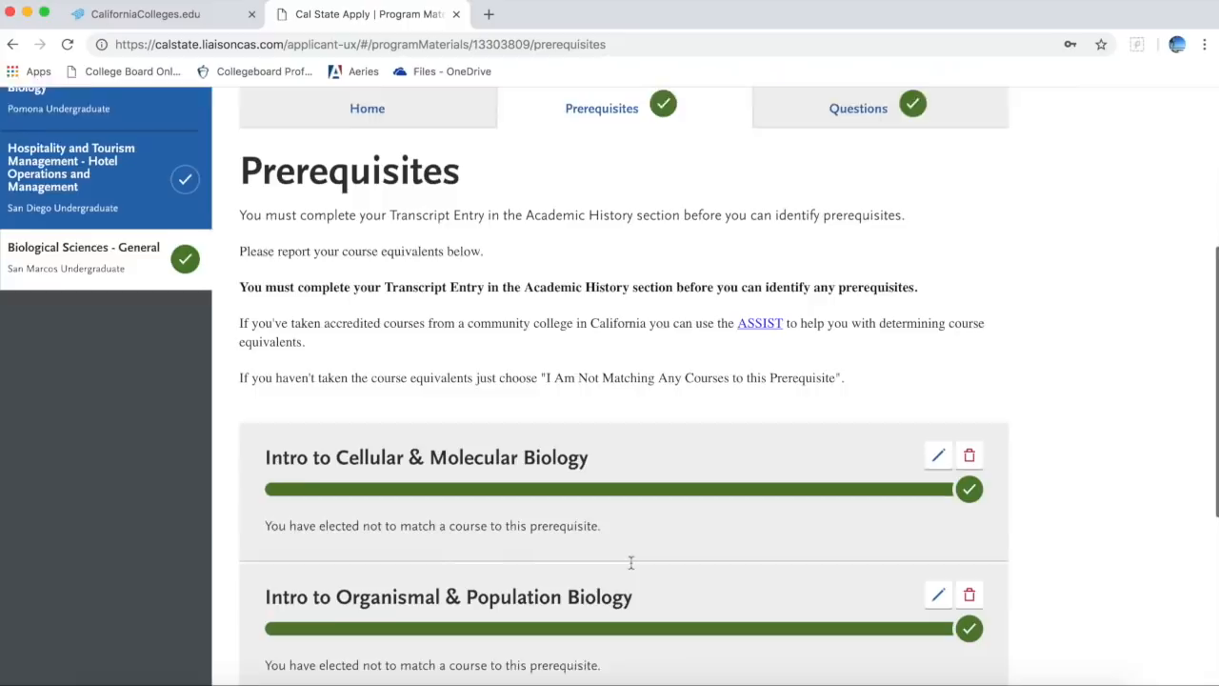
Step: Delete the first prerequisite's course choice, mark it 'I Am Not Matching Any Courses', and save
left_click(969, 436)
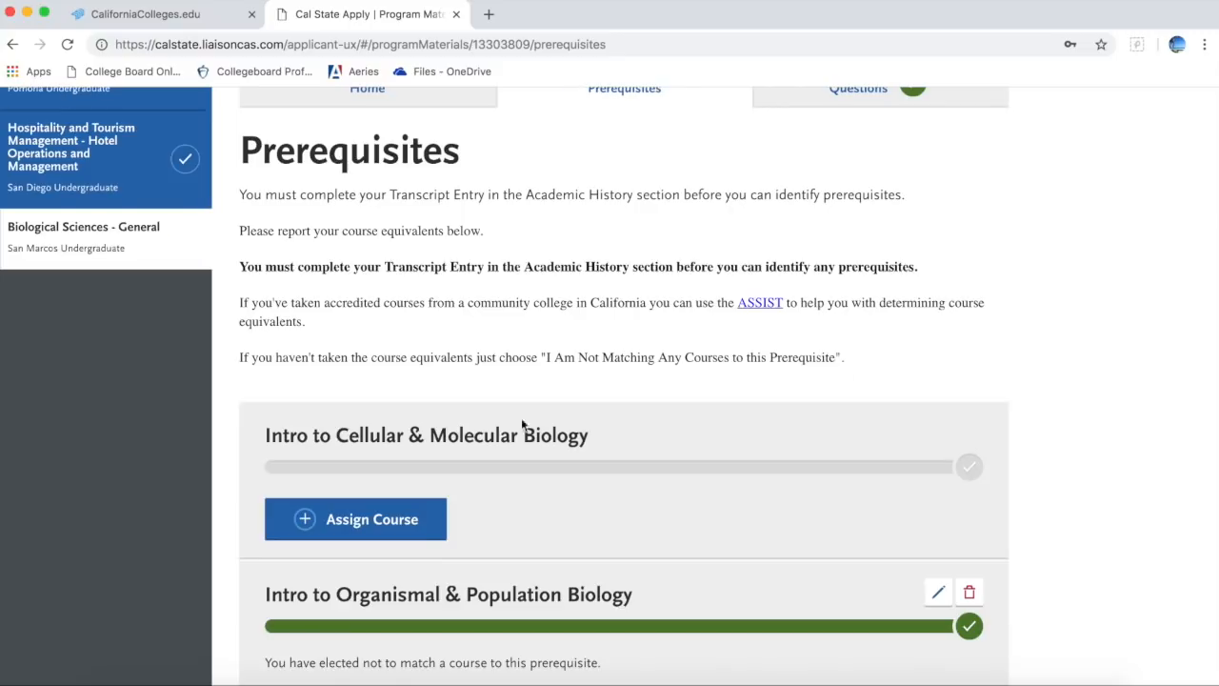
left_click(419, 536)
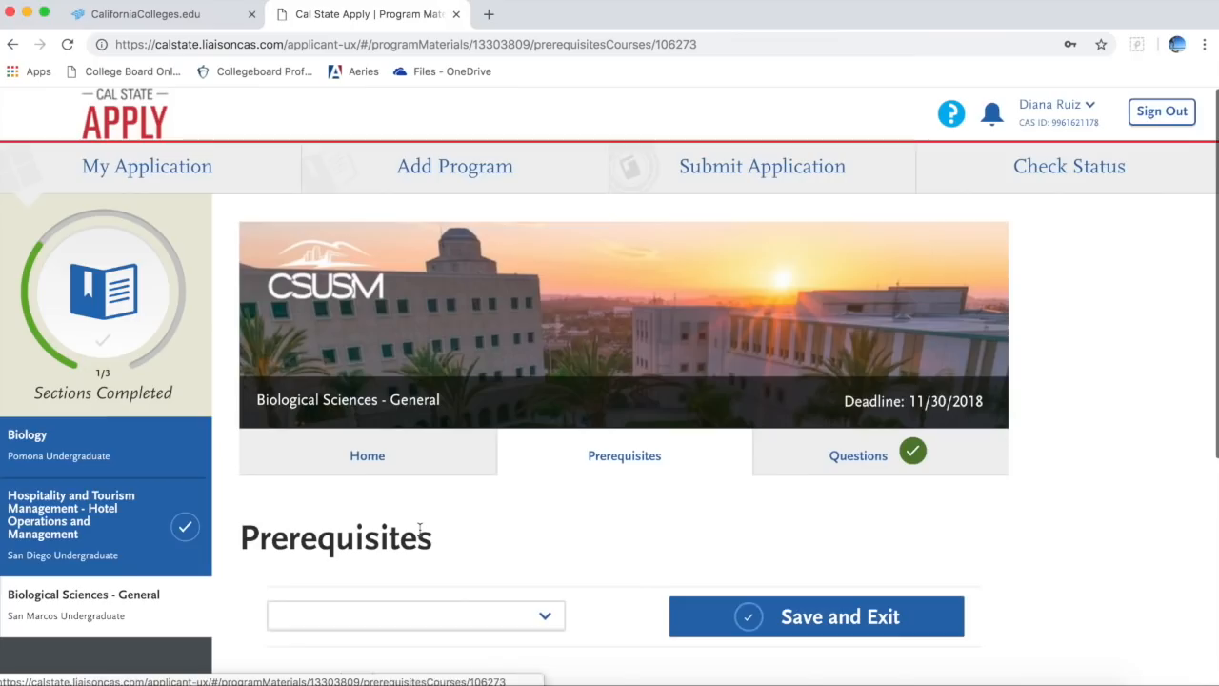
scroll(635, 532, "down", 4)
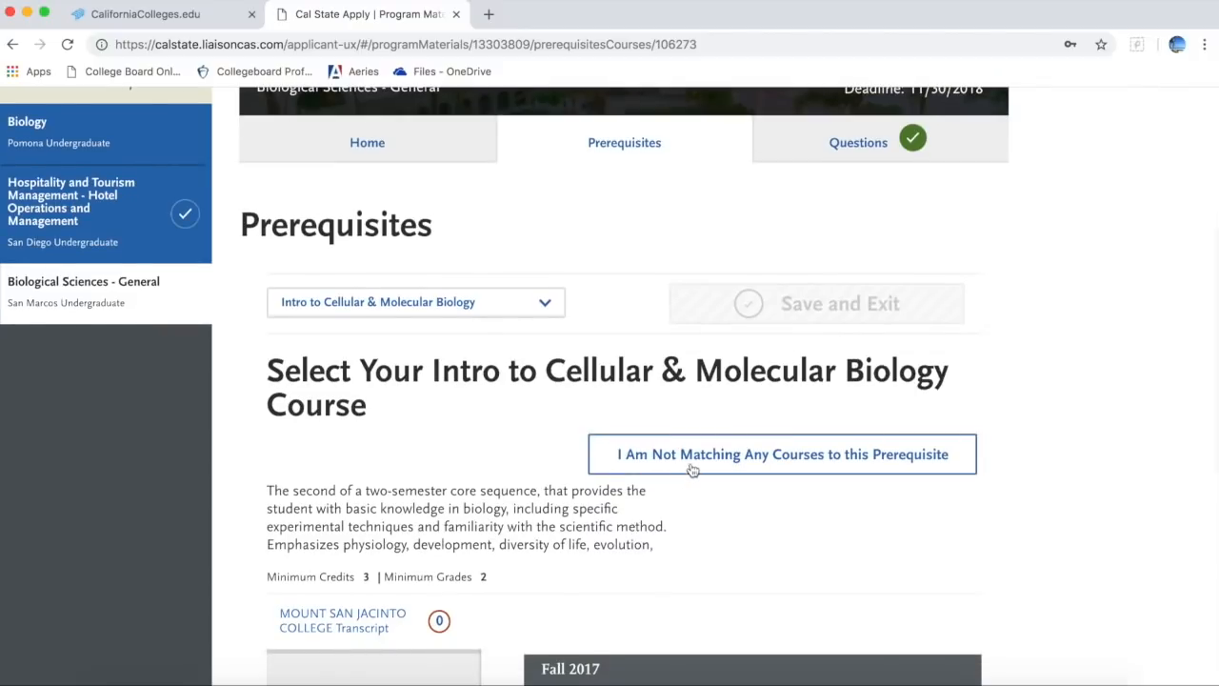
left_click(695, 457)
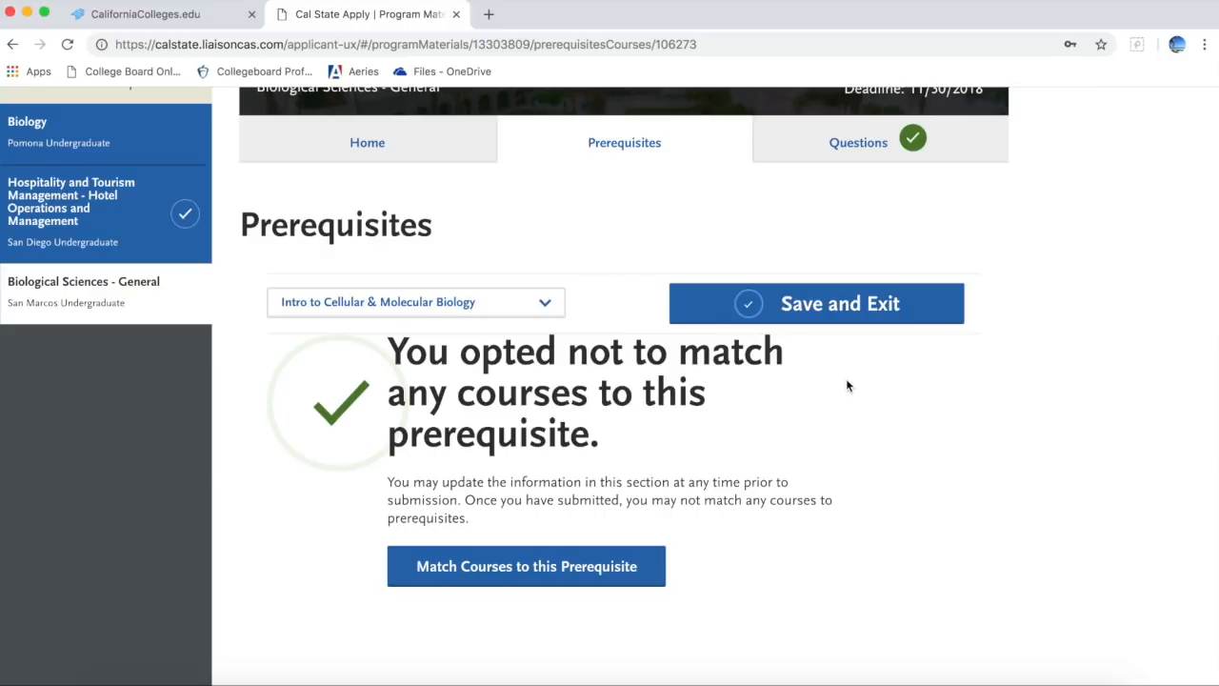
left_click(851, 304)
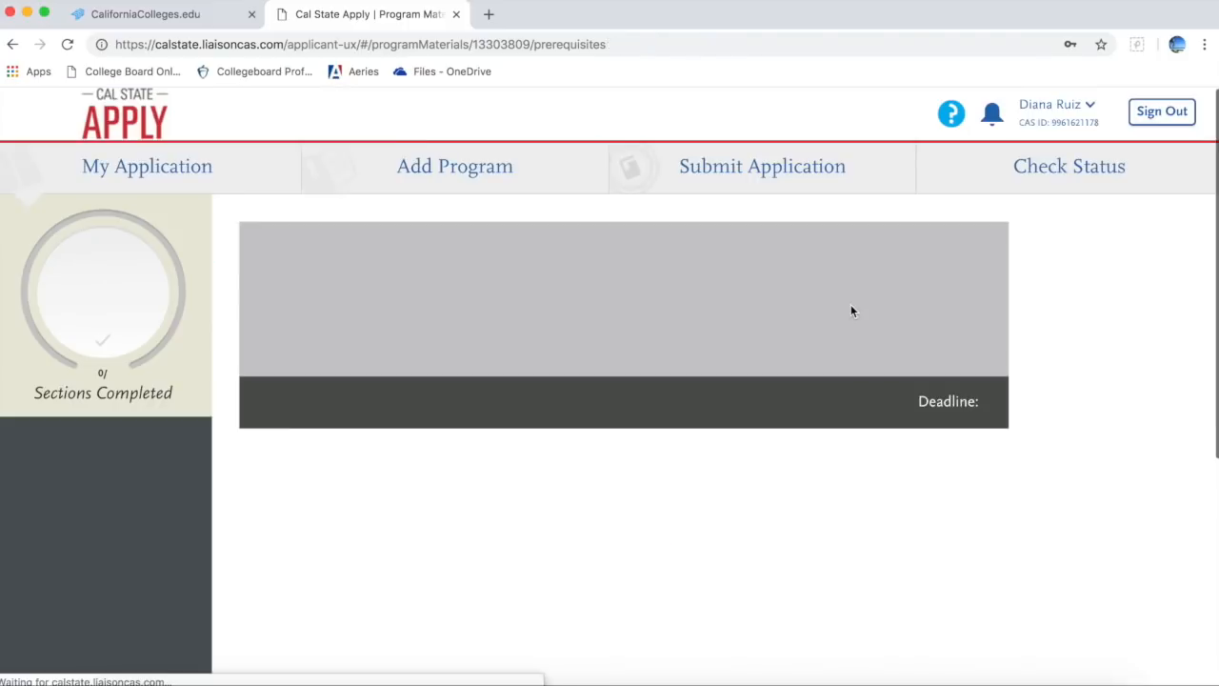
scroll(894, 526, "down", 5)
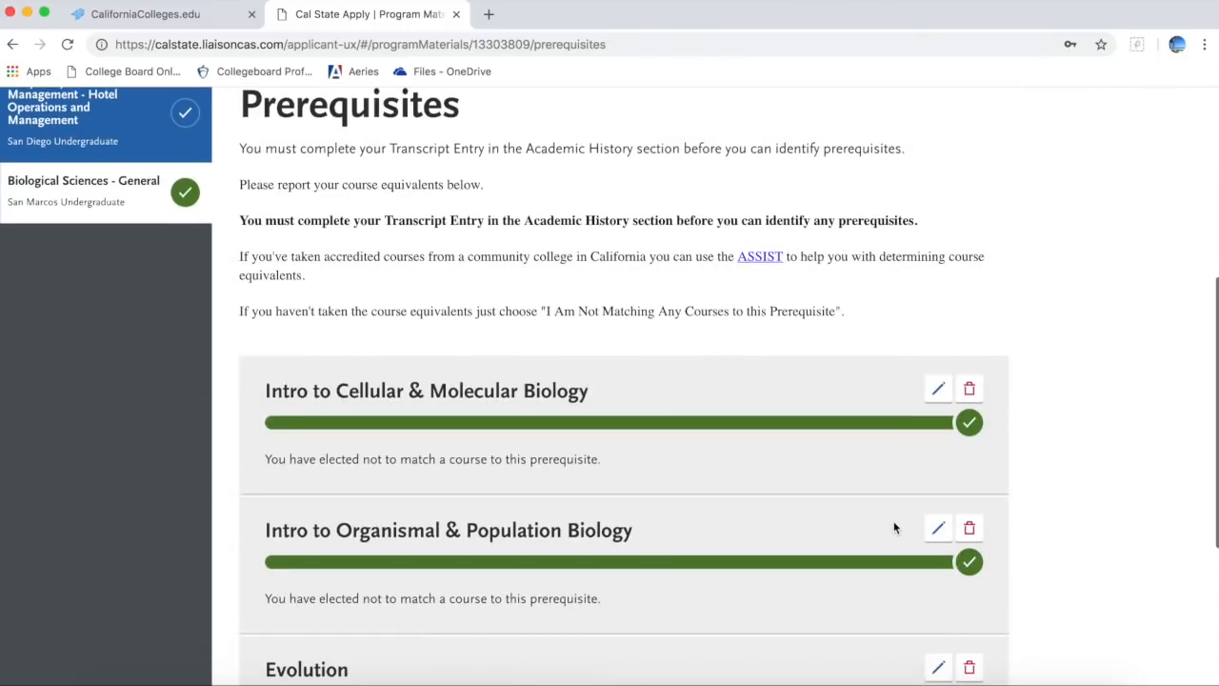
scroll(894, 527, "down", 3)
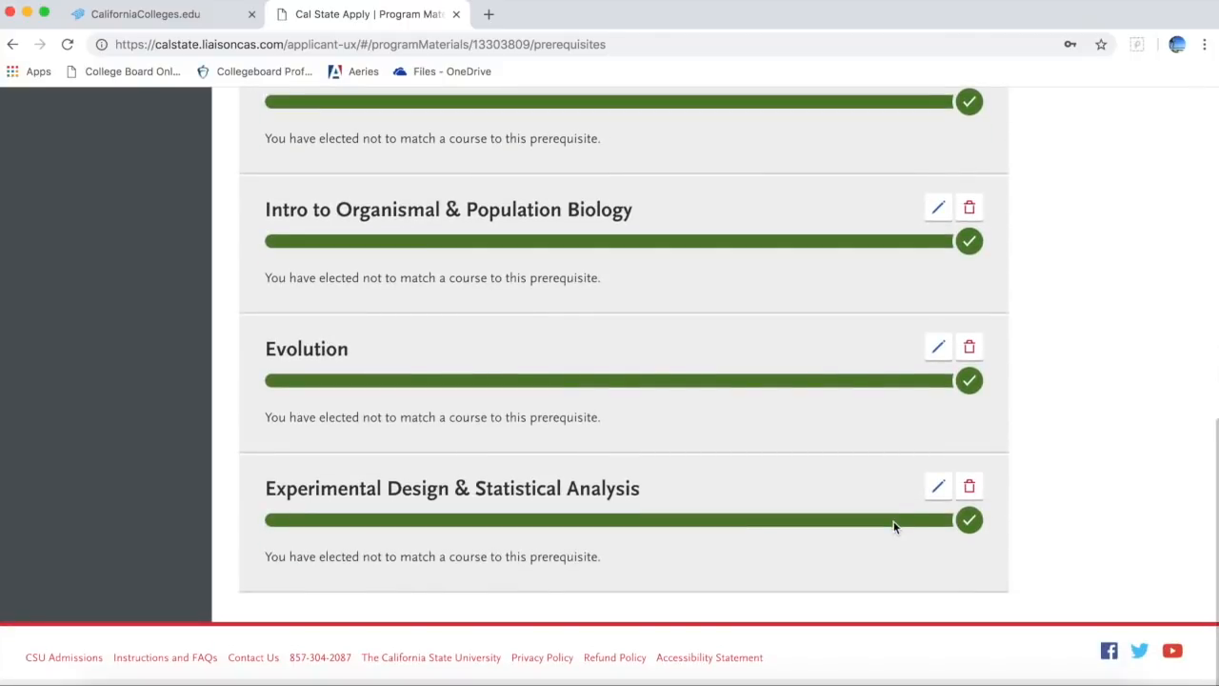
scroll(894, 521, "up", 8)
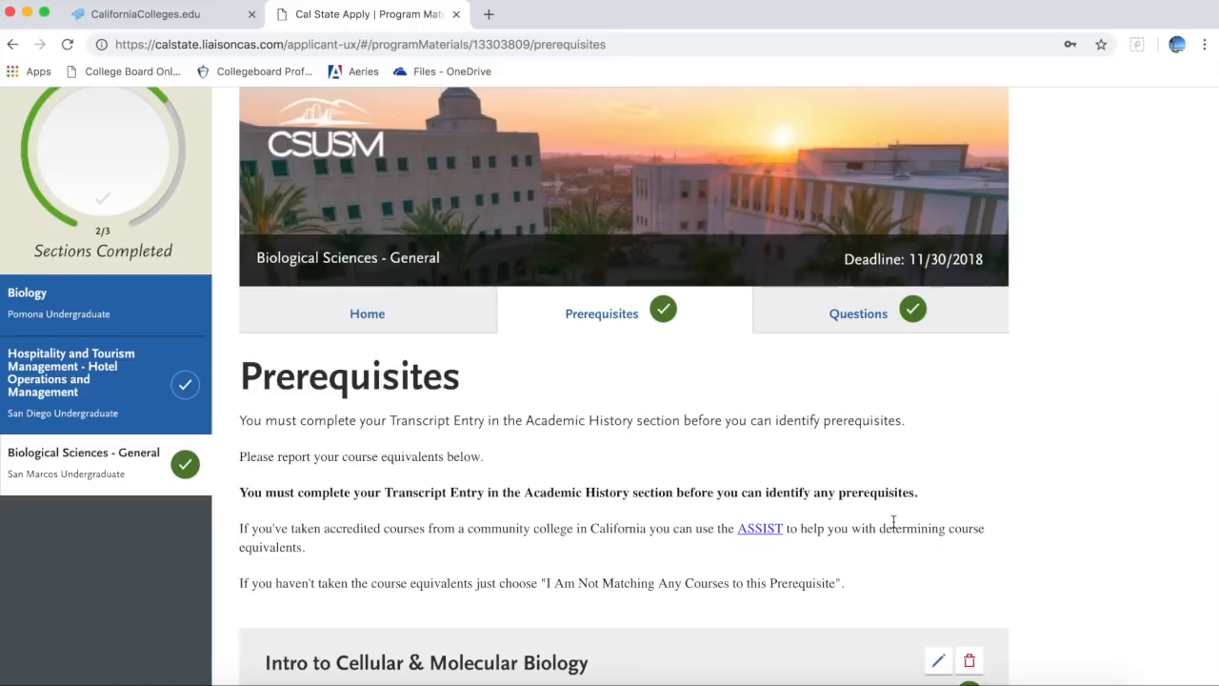
scroll(893, 521, "up", 3)
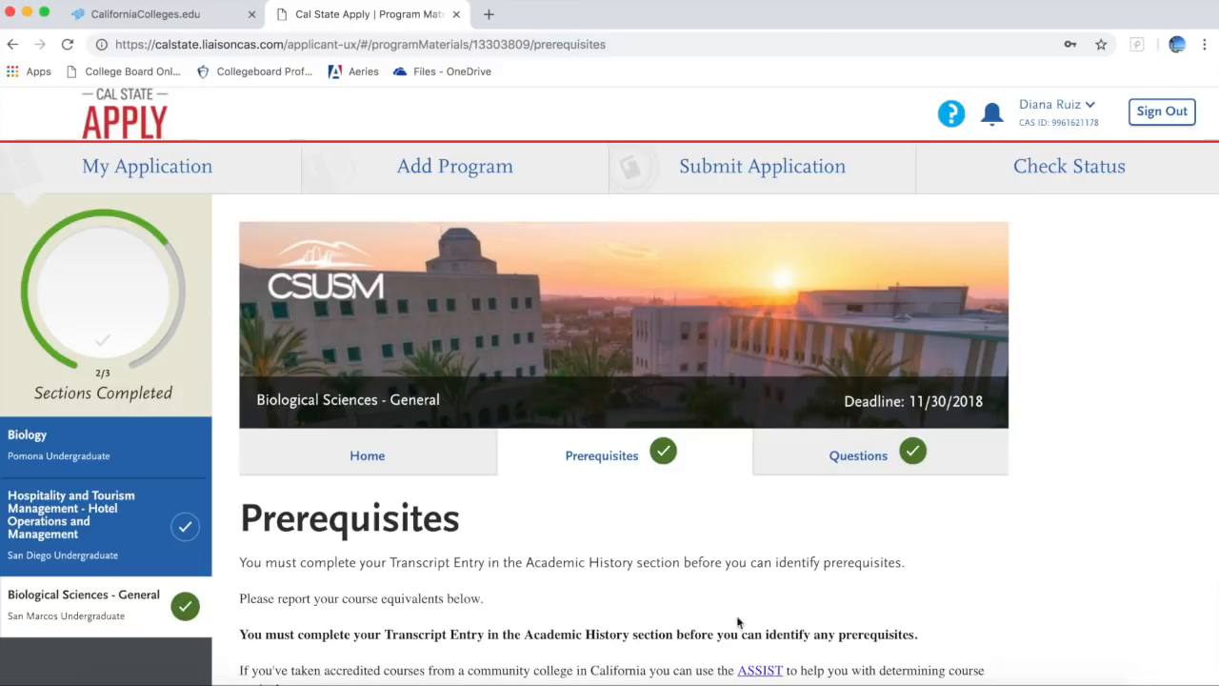
Step: Return to the My Application dashboard showing Personal Information 0/8 and Academic History 3/9
left_click(124, 175)
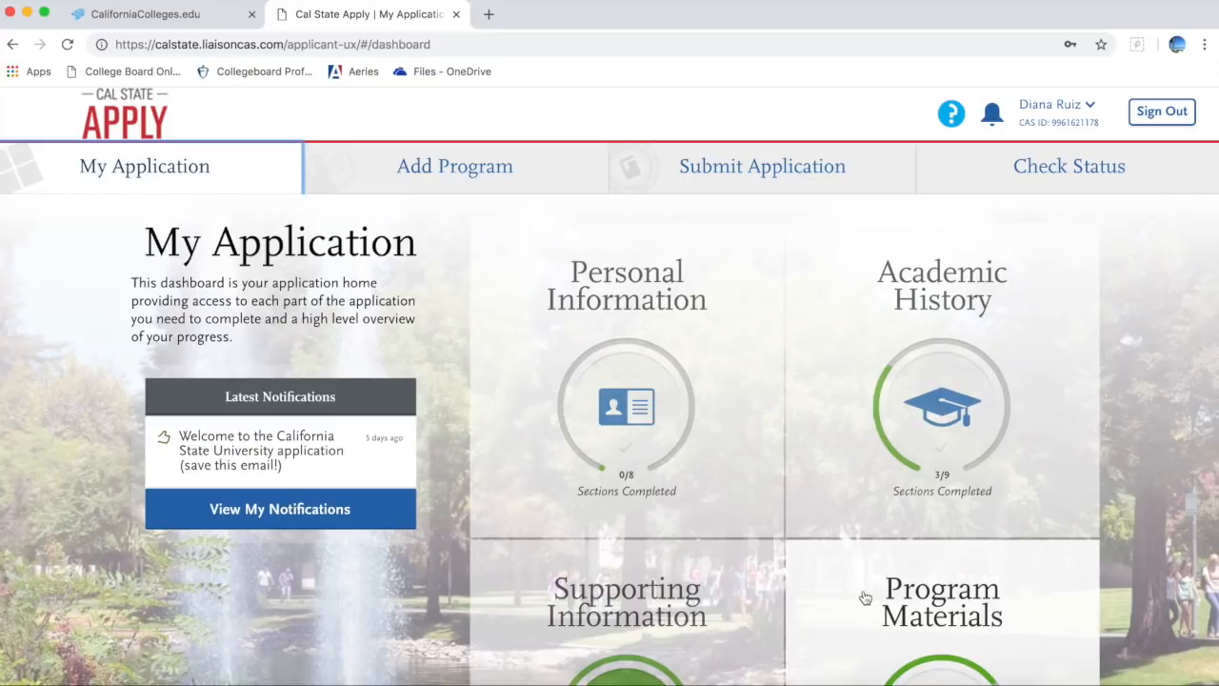
Step: Review the three program cards and $165 total fees on the Submit Application page
left_click(842, 167)
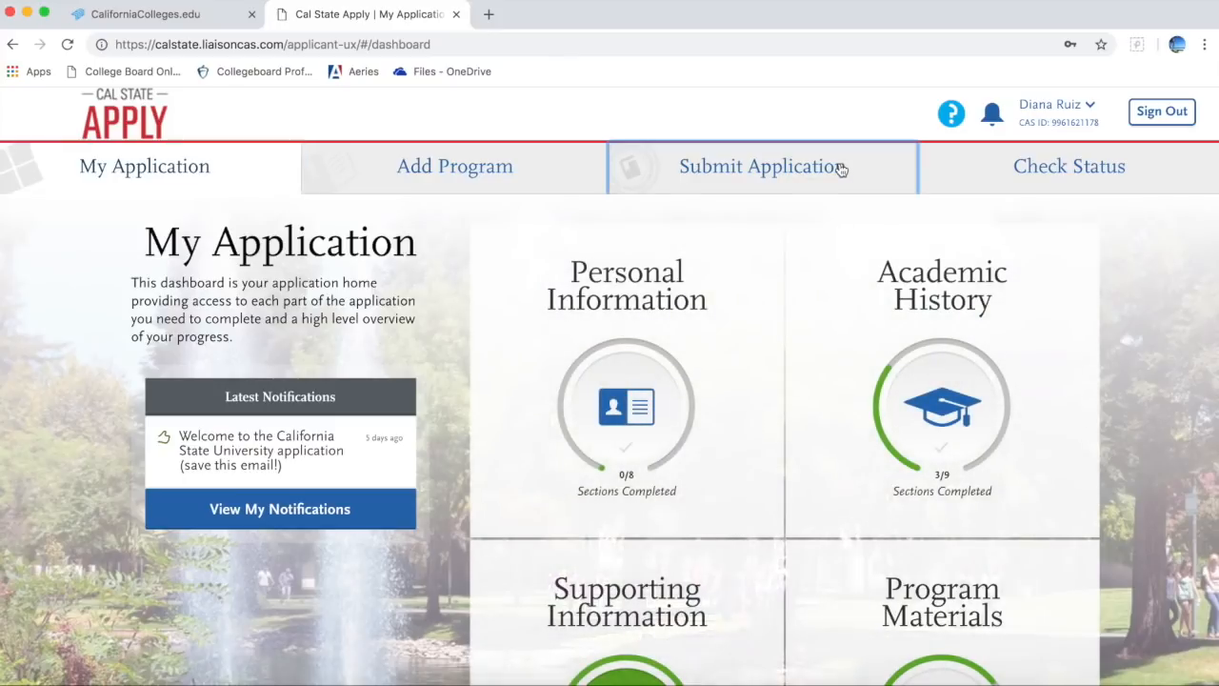
scroll(795, 350, "down", 2)
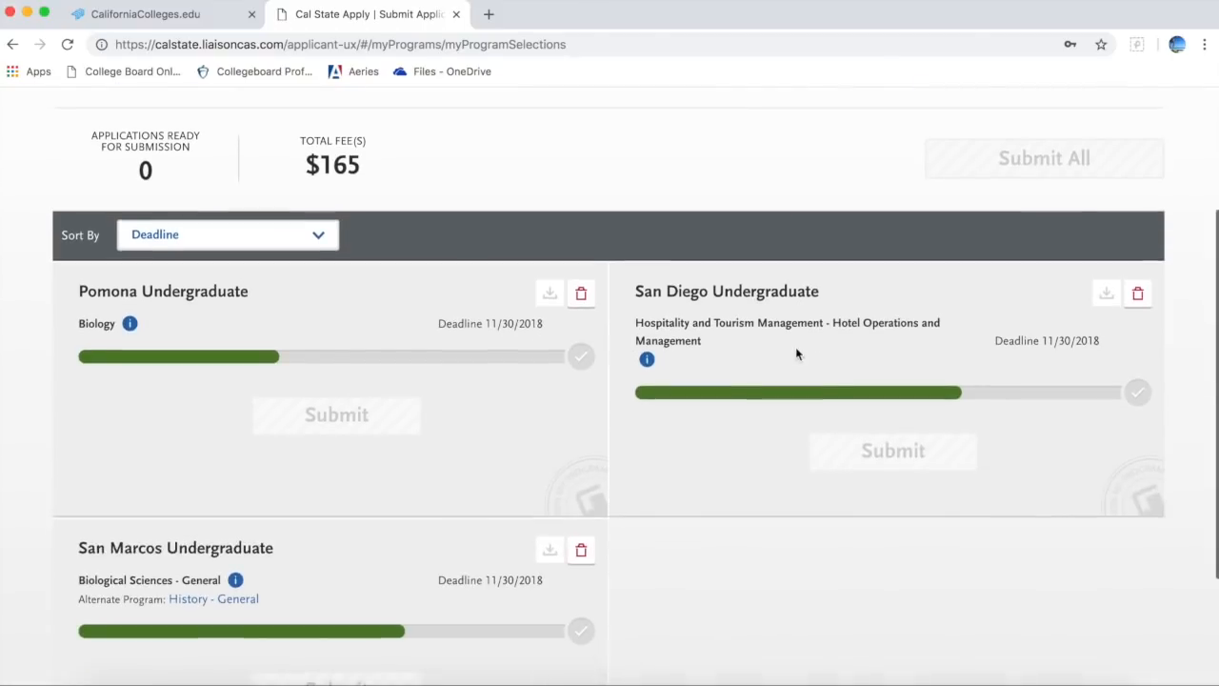
scroll(797, 353, "up", 4)
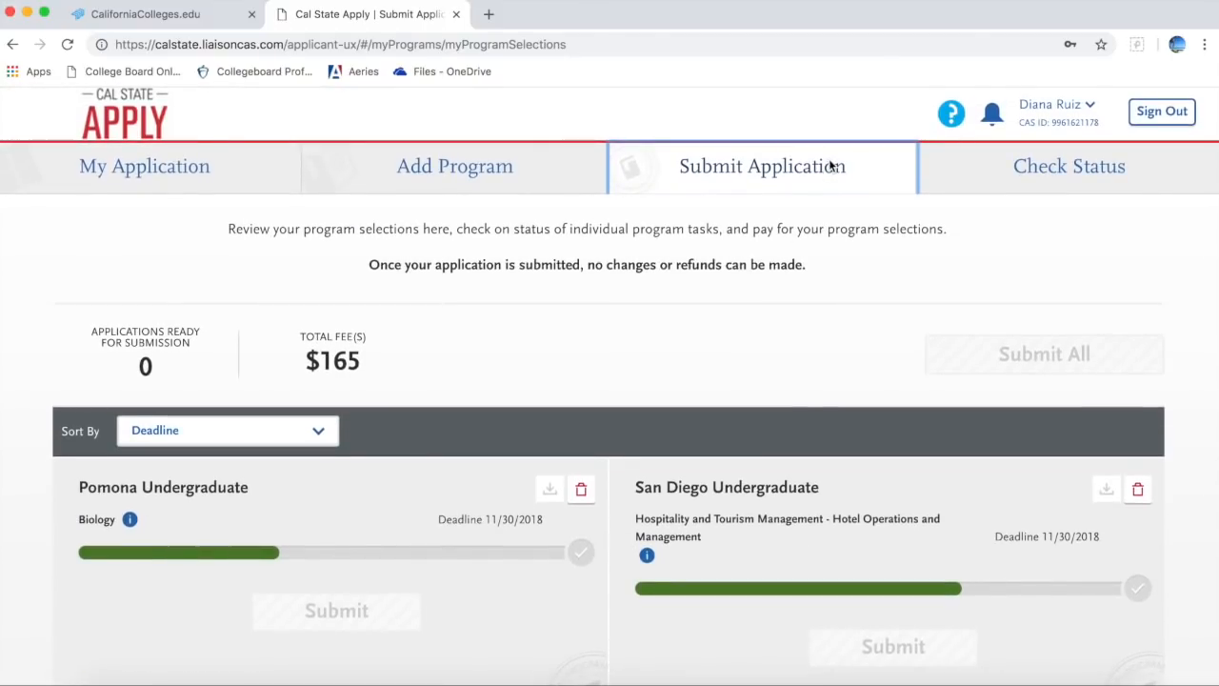
scroll(802, 394, "down", 4)
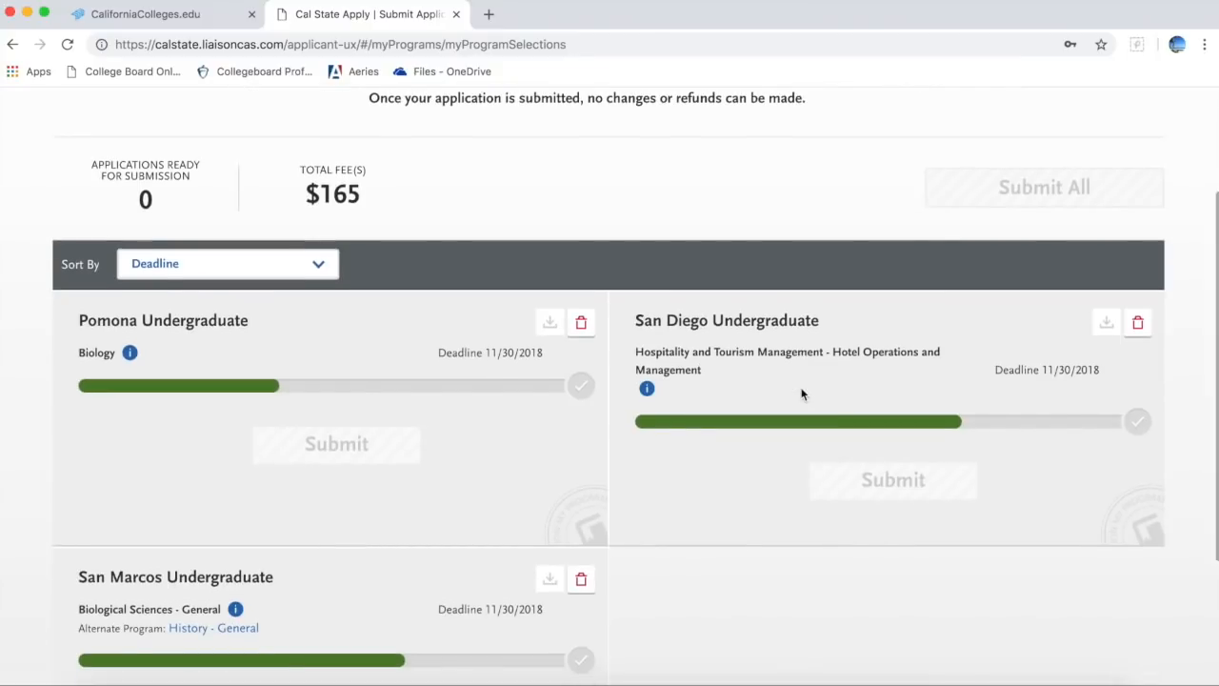
scroll(802, 395, "down", 3)
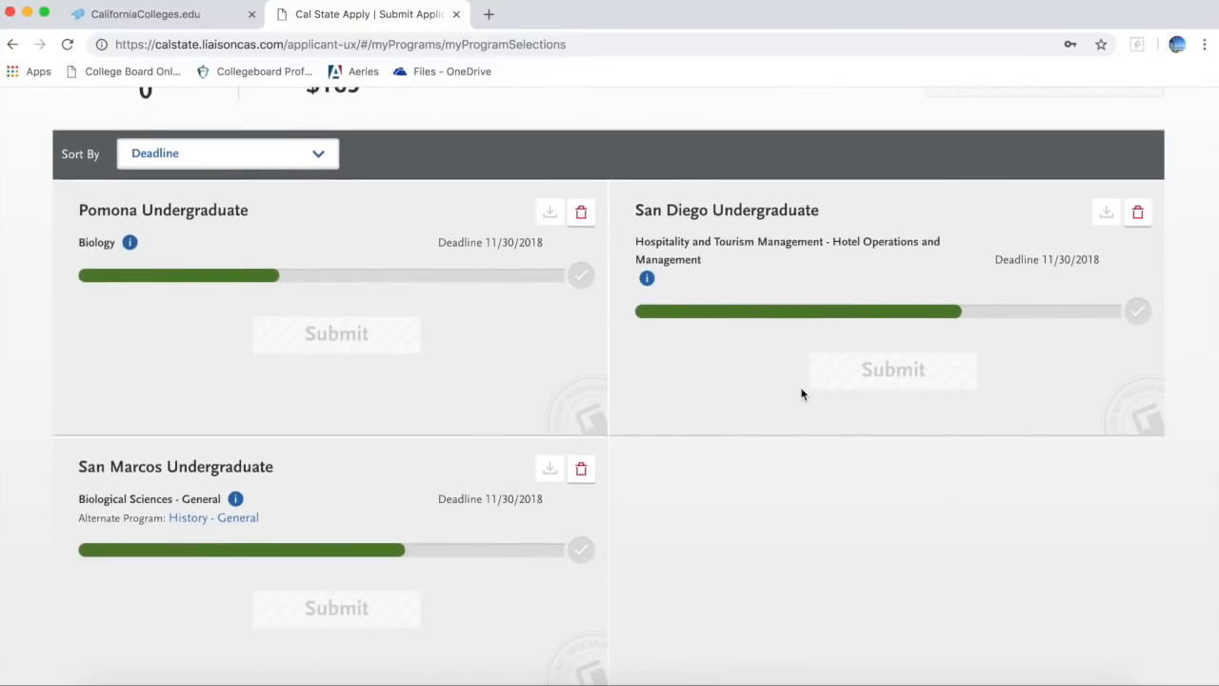
scroll(703, 432, "up", 2)
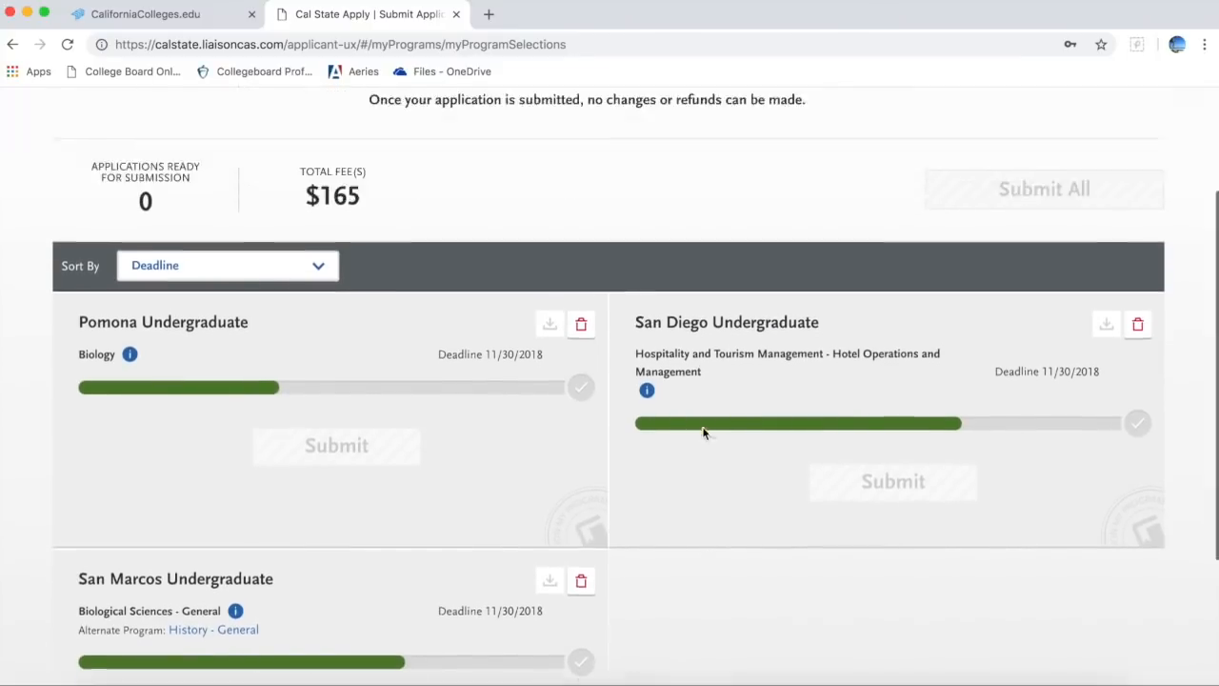
scroll(703, 433, "up", 3)
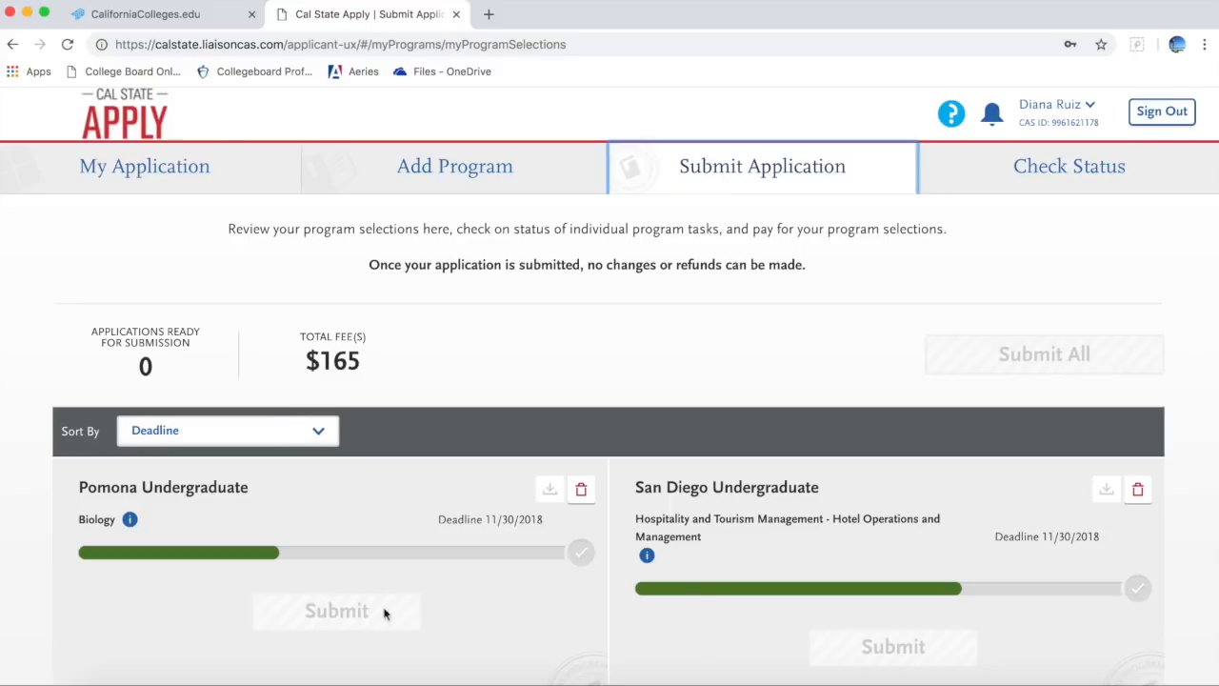
scroll(667, 600, "down", 3)
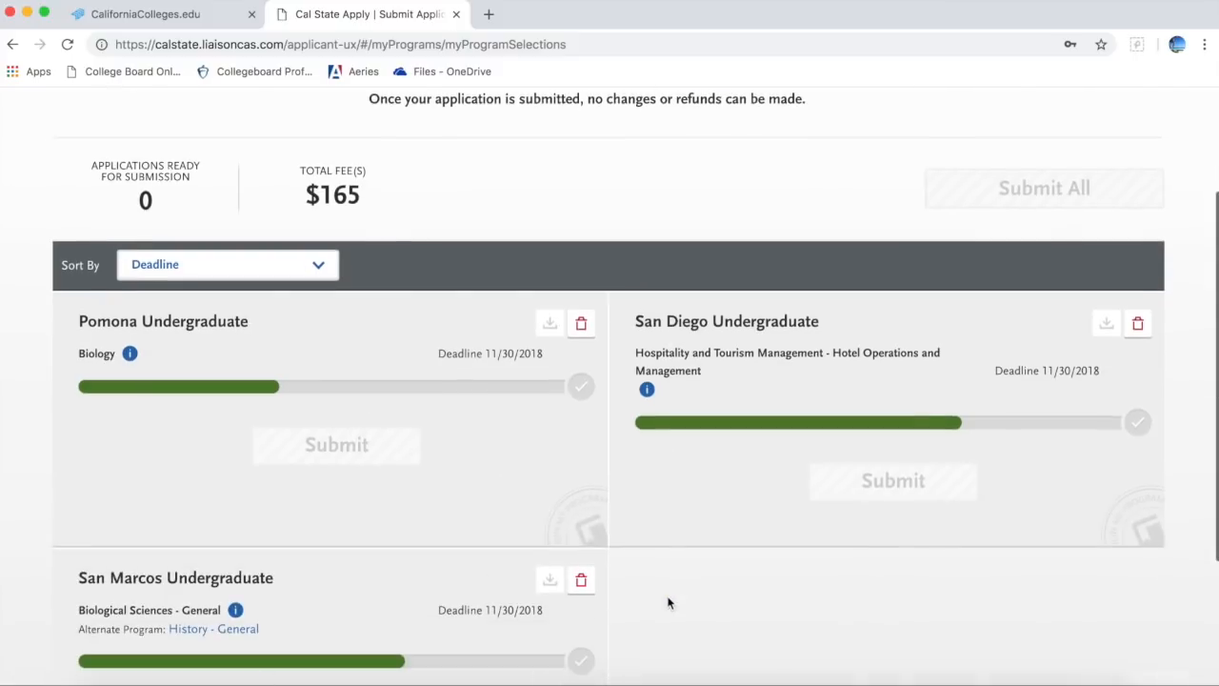
scroll(666, 602, "down", 2)
scroll(667, 600, "up", 5)
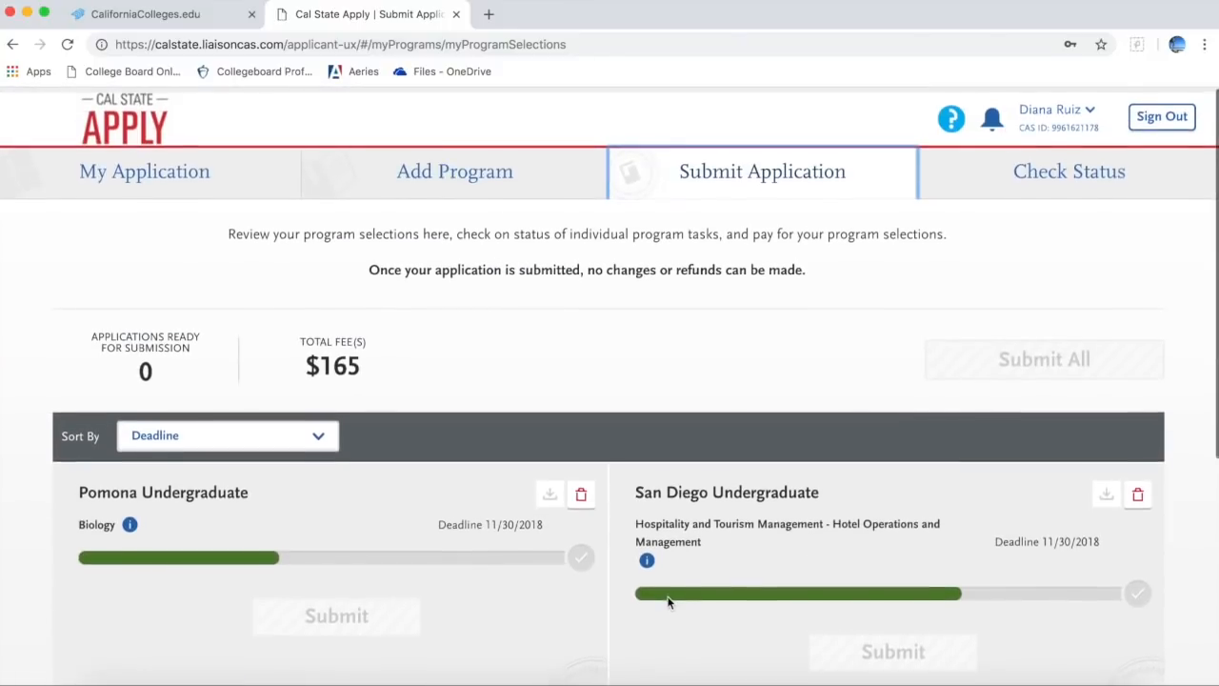